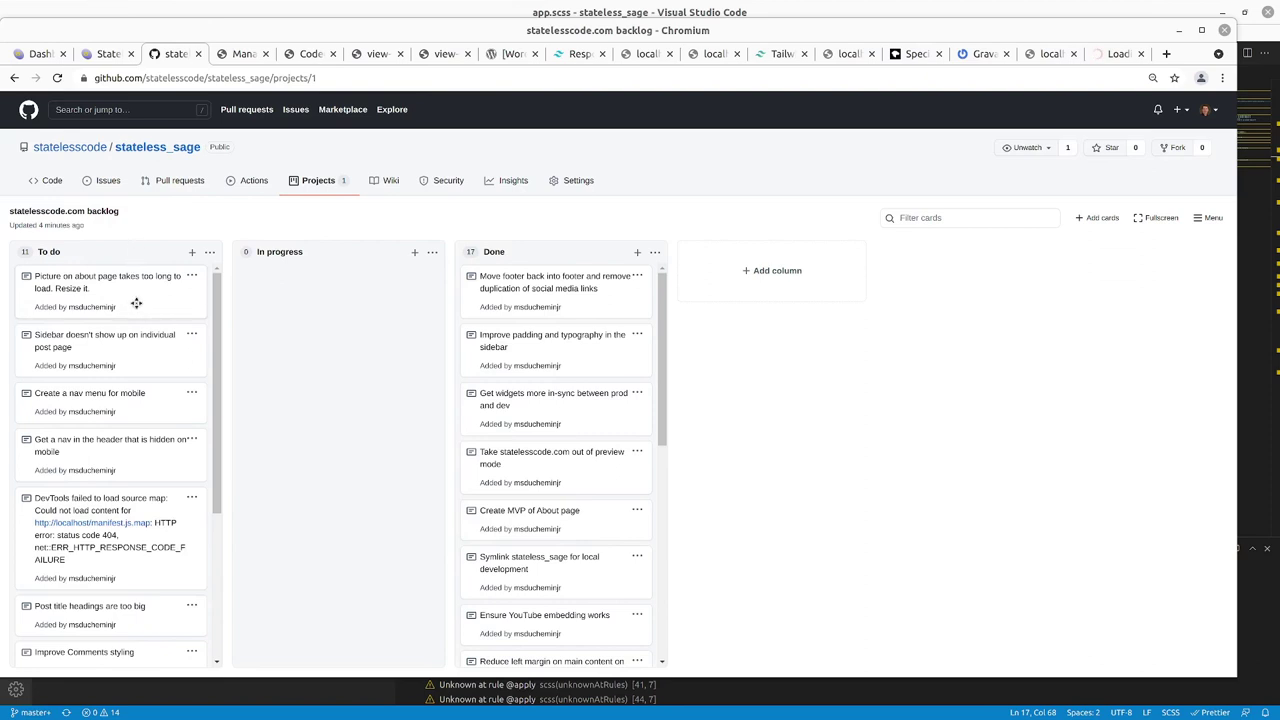
Drag the 'Picture on about page takes too long to load' card from To do to In progress
{"action": "left_click", "coordinate": [134, 300]}
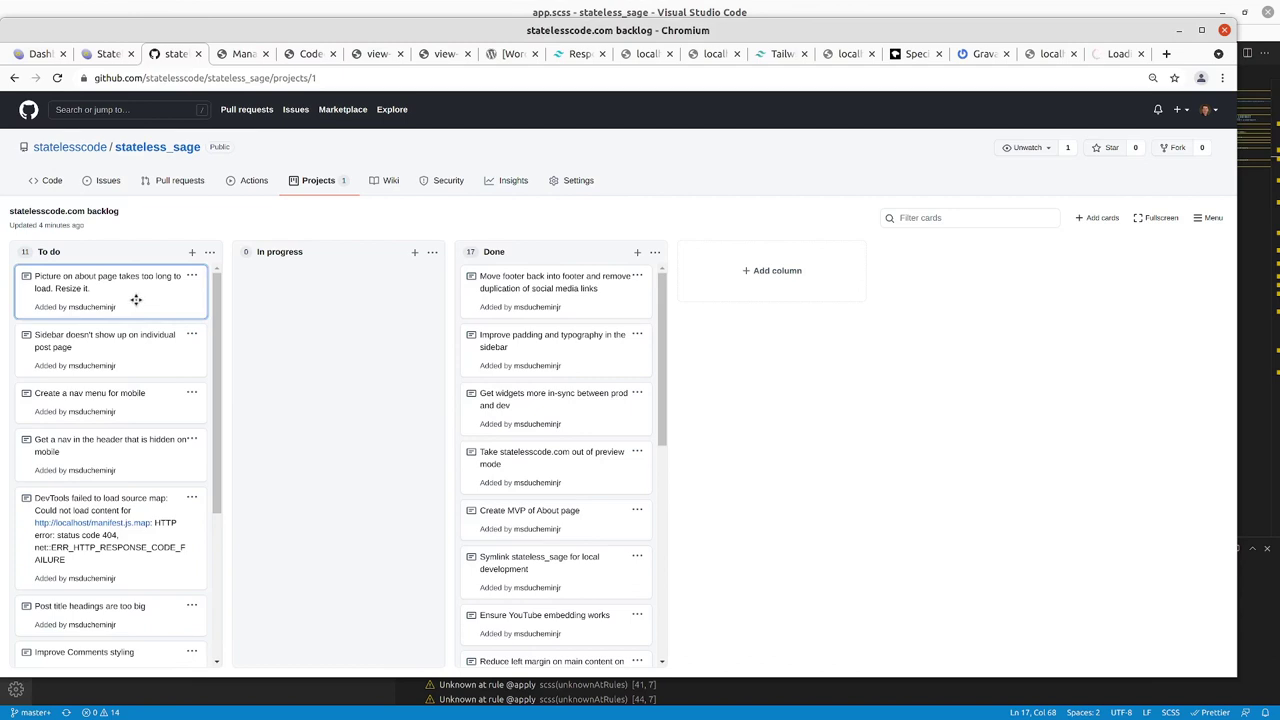
{"action": "left_click_drag", "start_coordinate": [134, 300], "coordinate": [361, 300]}
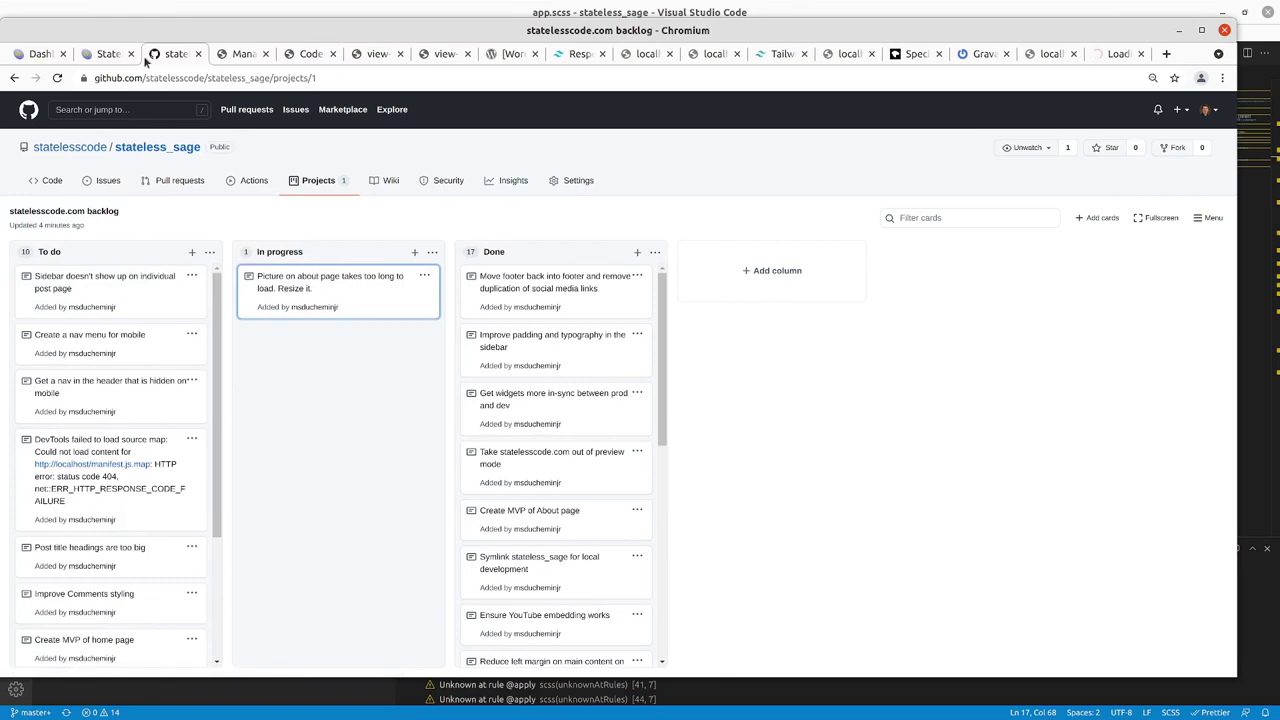
{"action": "left_click", "coordinate": [88, 55]}
Reload the site's home page and scroll down to the sidebar links
{"action": "scroll", "coordinate": [255, 225], "scroll_direction": "up", "scroll_amount": 3}
{"action": "scroll", "coordinate": [165, 228], "scroll_direction": "up", "scroll_amount": 2}
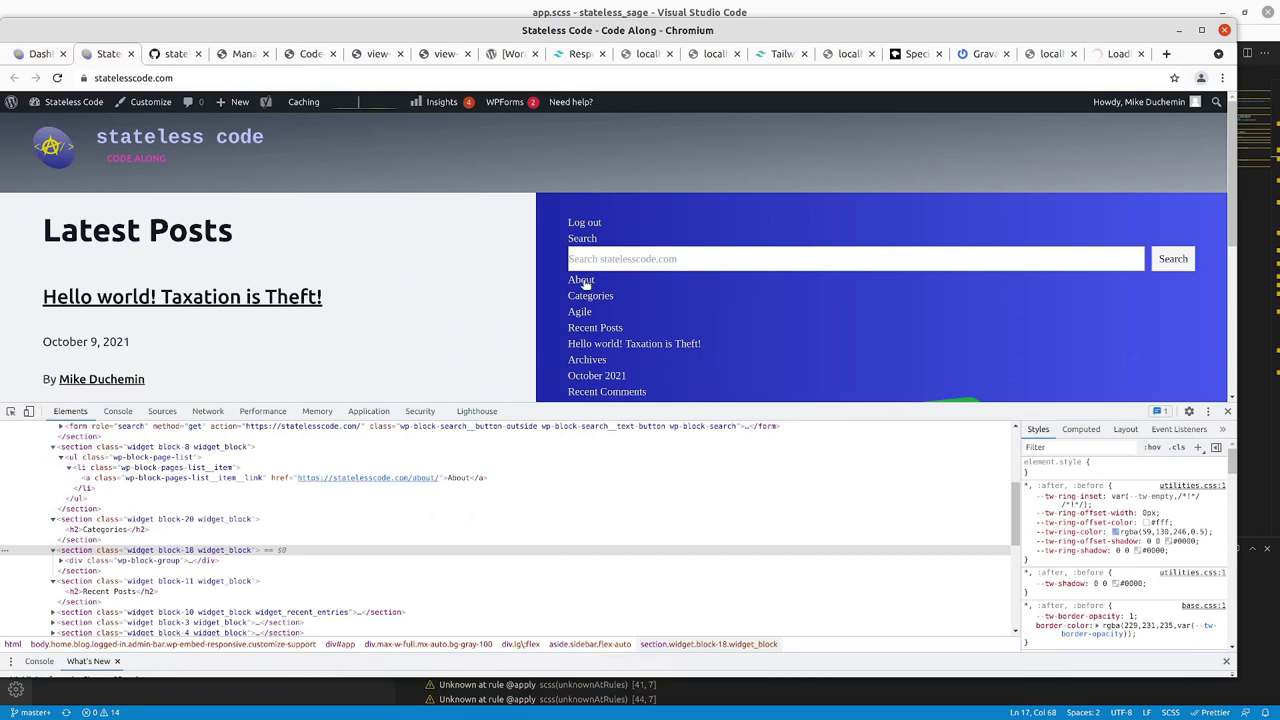
{"action": "key", "text": "ctrl+r"}
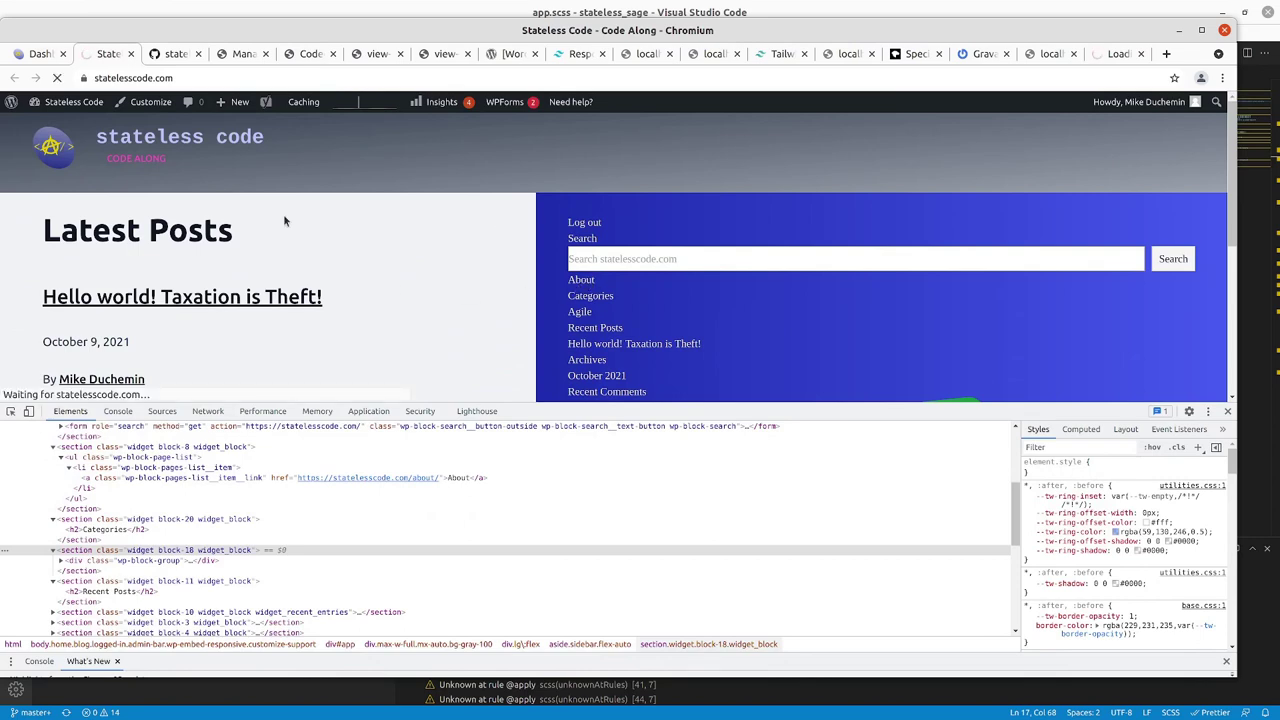
{"action": "scroll", "coordinate": [290, 215], "scroll_direction": "down", "scroll_amount": 1}
{"action": "scroll", "coordinate": [292, 214], "scroll_direction": "down", "scroll_amount": 5}
{"action": "scroll", "coordinate": [296, 214], "scroll_direction": "down", "scroll_amount": 3}
{"action": "scroll", "coordinate": [296, 201], "scroll_direction": "down", "scroll_amount": 3}
{"action": "scroll", "coordinate": [295, 199], "scroll_direction": "down", "scroll_amount": 3}
{"action": "scroll", "coordinate": [296, 204], "scroll_direction": "down", "scroll_amount": 3}
{"action": "scroll", "coordinate": [290, 208], "scroll_direction": "down", "scroll_amount": 3}
{"action": "scroll", "coordinate": [230, 260], "scroll_direction": "down", "scroll_amount": 1}
Open the About page and scroll through it to inspect the milk-drinking photo
{"action": "left_click", "coordinate": [57, 78]}
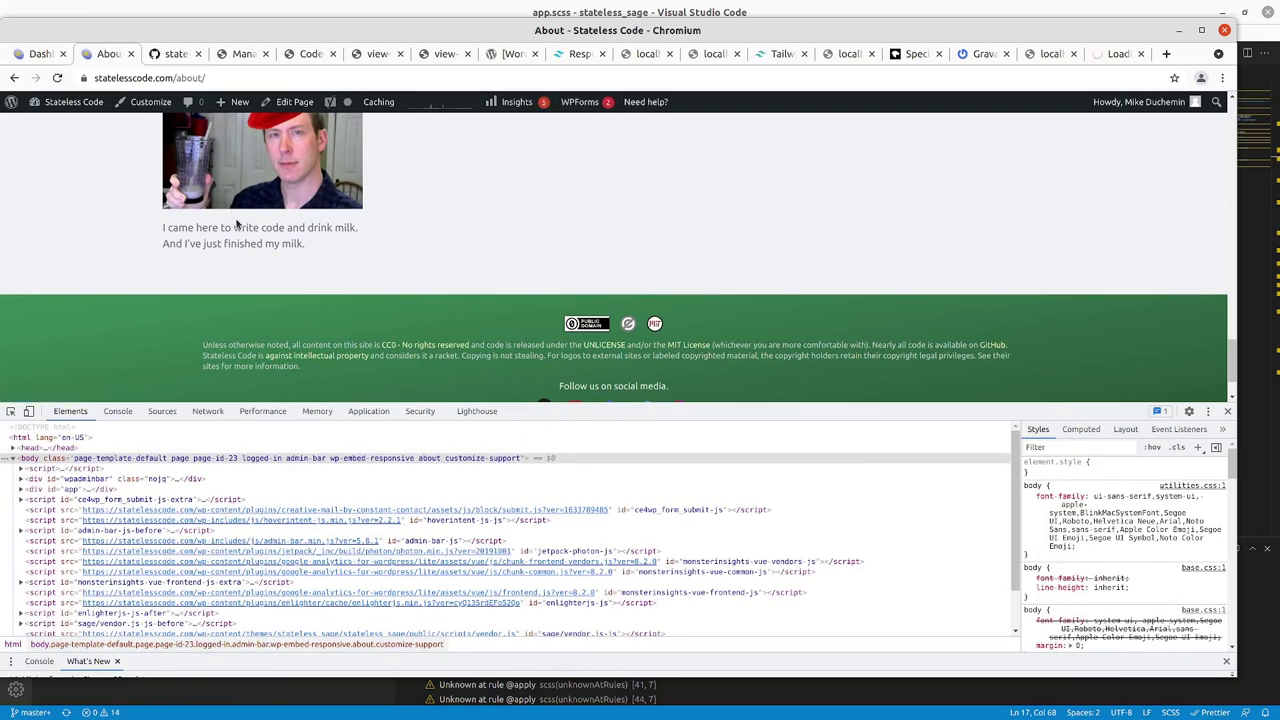
{"action": "scroll", "coordinate": [236, 206], "scroll_direction": "down", "scroll_amount": 1}
{"action": "scroll", "coordinate": [236, 206], "scroll_direction": "up", "scroll_amount": 2}
{"action": "scroll", "coordinate": [236, 208], "scroll_direction": "up", "scroll_amount": 2}
{"action": "scroll", "coordinate": [225, 228], "scroll_direction": "down", "scroll_amount": 2}
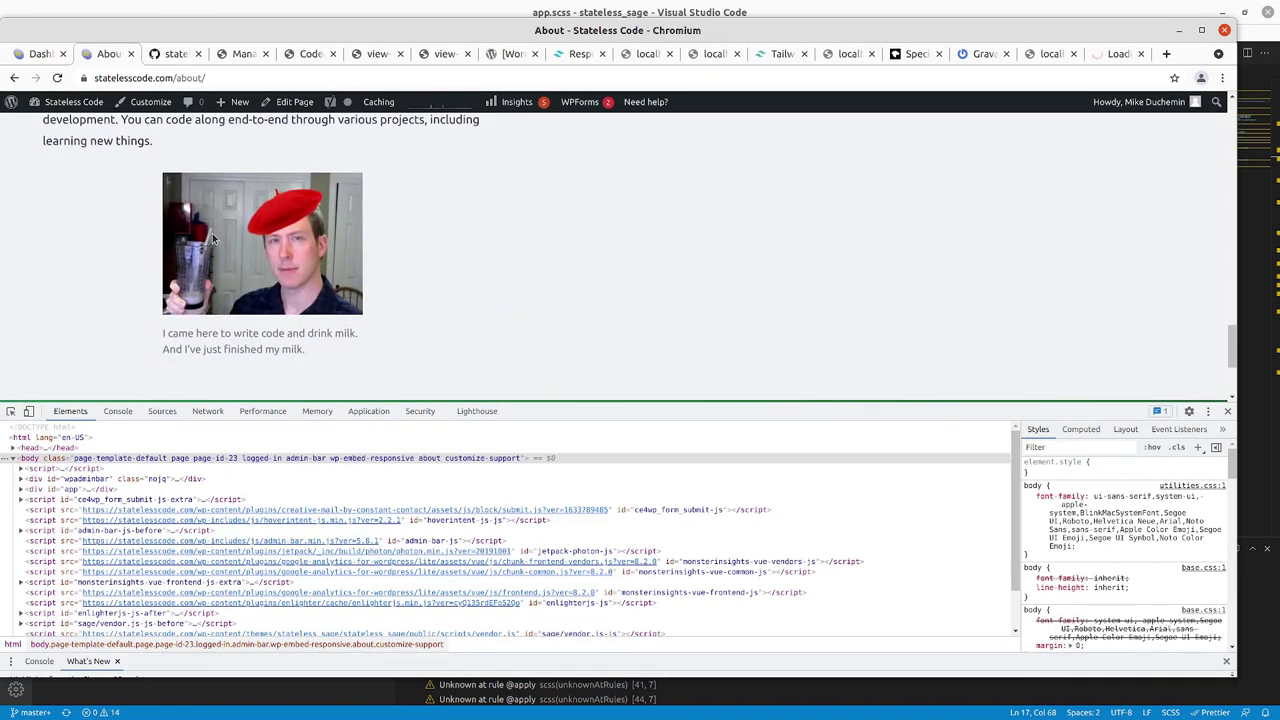
{"action": "scroll", "coordinate": [257, 234], "scroll_direction": "up", "scroll_amount": 2}
{"action": "scroll", "coordinate": [257, 234], "scroll_direction": "up", "scroll_amount": 1}
{"action": "scroll", "coordinate": [257, 234], "scroll_direction": "up", "scroll_amount": 3}
{"action": "scroll", "coordinate": [265, 230], "scroll_direction": "up", "scroll_amount": 3}
{"action": "scroll", "coordinate": [271, 226], "scroll_direction": "up", "scroll_amount": 3}
{"action": "scroll", "coordinate": [268, 224], "scroll_direction": "up", "scroll_amount": 5}
{"action": "scroll", "coordinate": [265, 221], "scroll_direction": "up", "scroll_amount": 7}
{"action": "scroll", "coordinate": [267, 218], "scroll_direction": "down", "scroll_amount": 6}
{"action": "scroll", "coordinate": [269, 215], "scroll_direction": "down", "scroll_amount": 3}
{"action": "scroll", "coordinate": [268, 213], "scroll_direction": "down", "scroll_amount": 5}
{"action": "scroll", "coordinate": [268, 212], "scroll_direction": "down", "scroll_amount": 4}
{"action": "scroll", "coordinate": [268, 210], "scroll_direction": "down", "scroll_amount": 4}
{"action": "scroll", "coordinate": [268, 208], "scroll_direction": "down", "scroll_amount": 5}
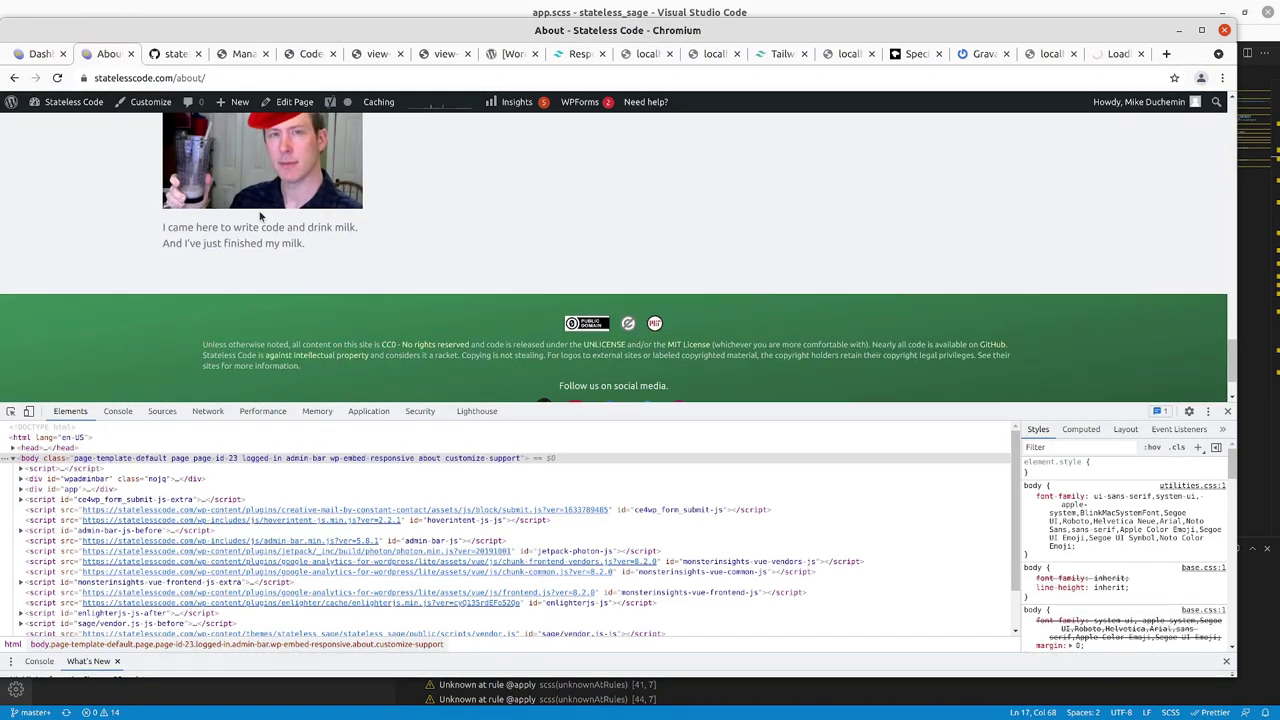
{"action": "scroll", "coordinate": [241, 271], "scroll_direction": "up", "scroll_amount": 1}
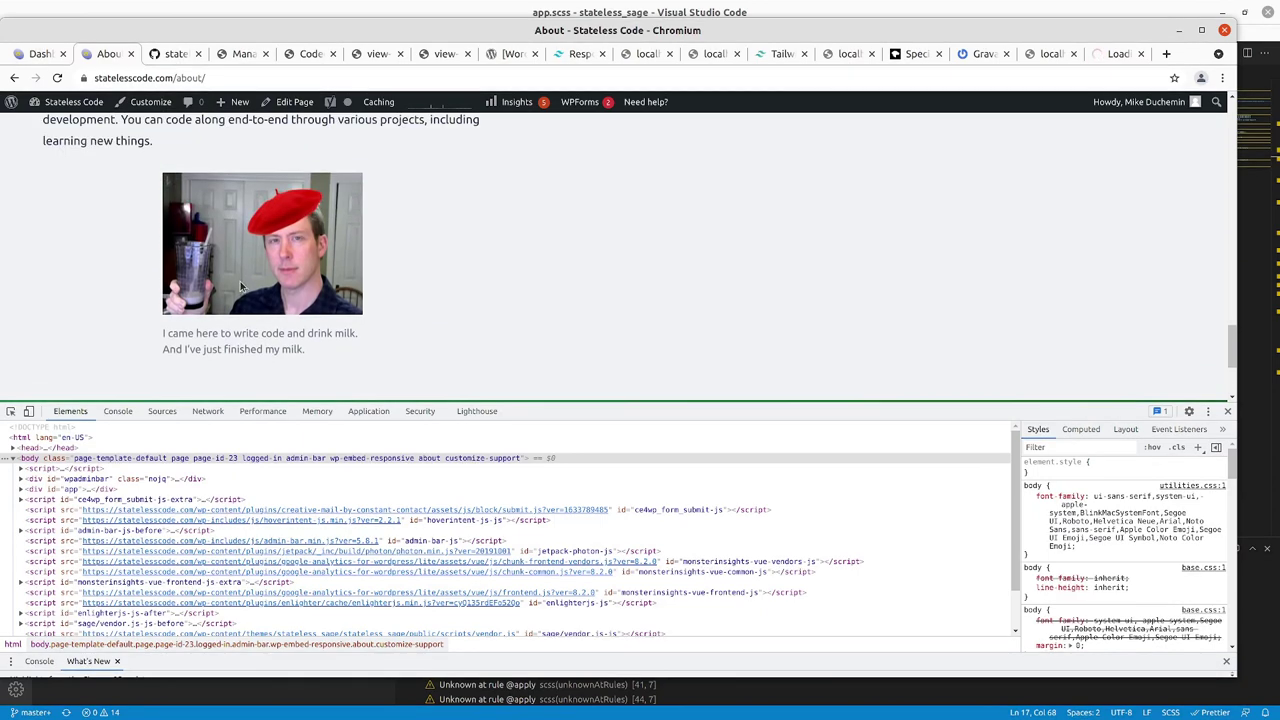
{"action": "scroll", "coordinate": [239, 284], "scroll_direction": "up", "scroll_amount": 1}
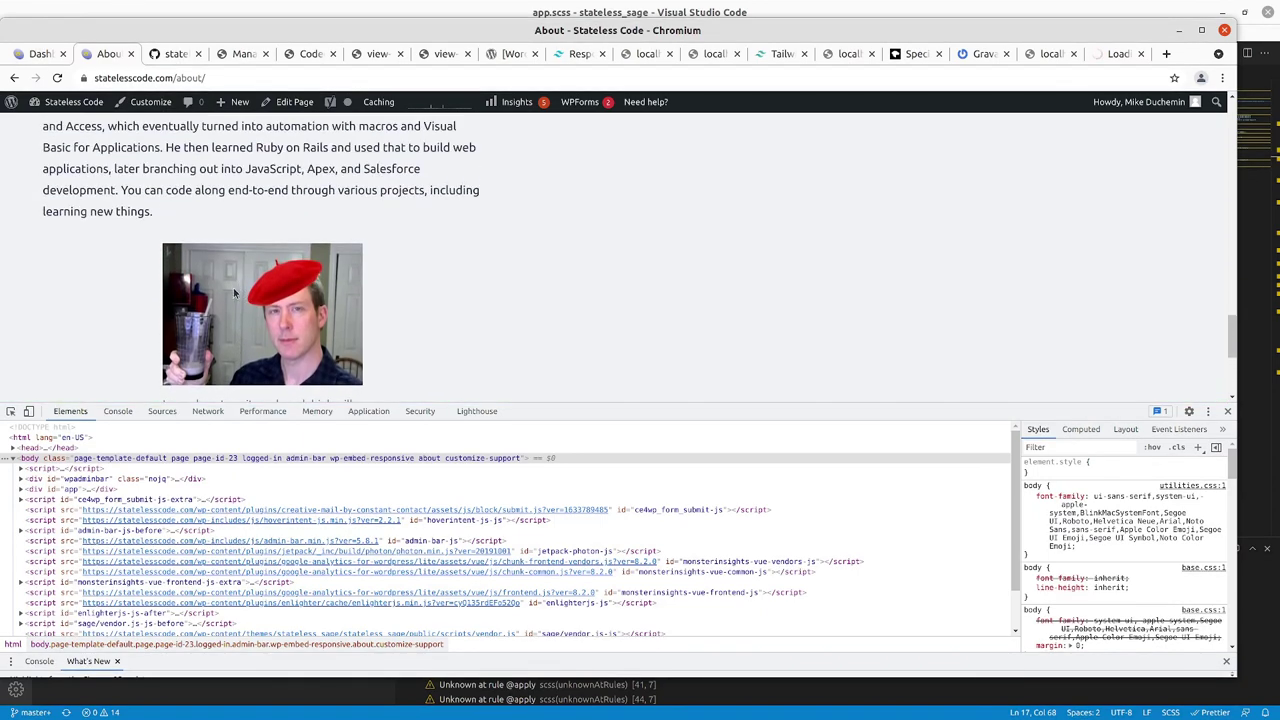
{"action": "scroll", "coordinate": [237, 270], "scroll_direction": "down", "scroll_amount": 1}
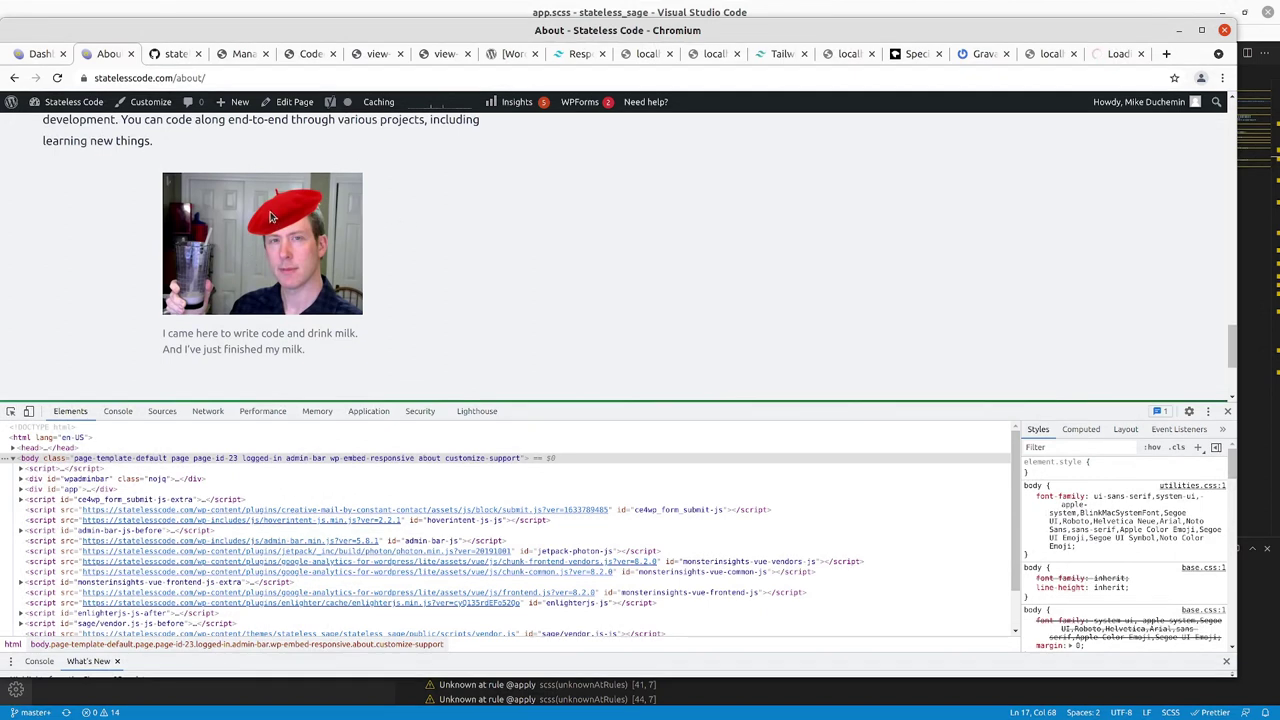
{"action": "scroll", "coordinate": [270, 216], "scroll_direction": "up", "scroll_amount": 1}
{"action": "scroll", "coordinate": [275, 217], "scroll_direction": "up", "scroll_amount": 2}
{"action": "scroll", "coordinate": [288, 218], "scroll_direction": "up", "scroll_amount": 3}
{"action": "scroll", "coordinate": [295, 216], "scroll_direction": "up", "scroll_amount": 3}
{"action": "scroll", "coordinate": [305, 214], "scroll_direction": "up", "scroll_amount": 3}
{"action": "scroll", "coordinate": [323, 212], "scroll_direction": "up", "scroll_amount": 3}
{"action": "scroll", "coordinate": [340, 220], "scroll_direction": "up", "scroll_amount": 3}
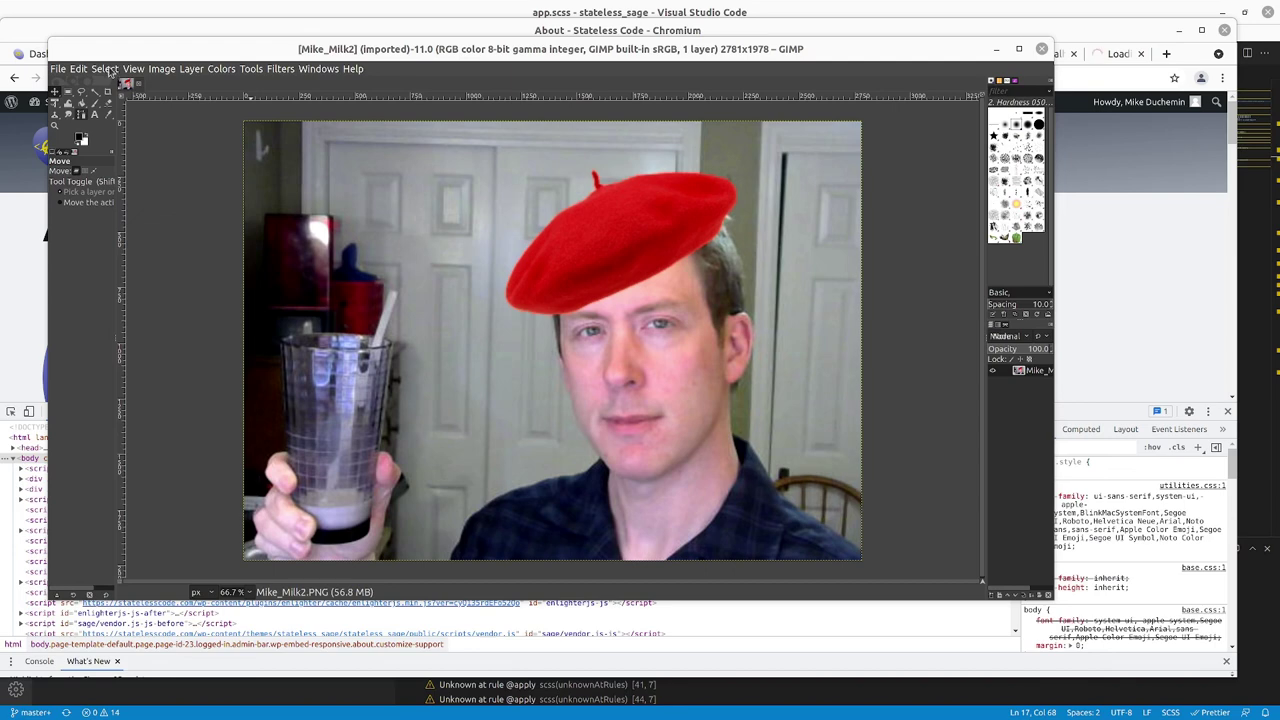
Select the photo below its thin top strip and crop it to 2772 × 1864 pixels
{"action": "left_click", "coordinate": [162, 70]}
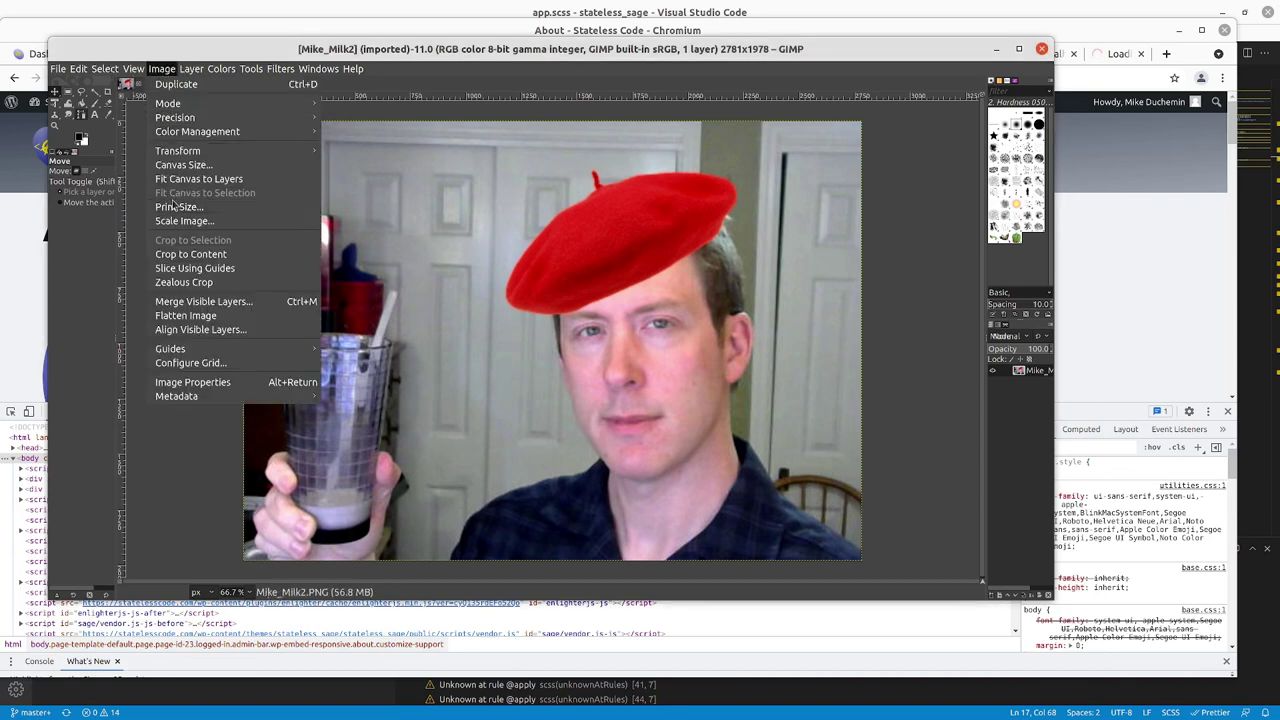
{"action": "left_click", "coordinate": [948, 158]}
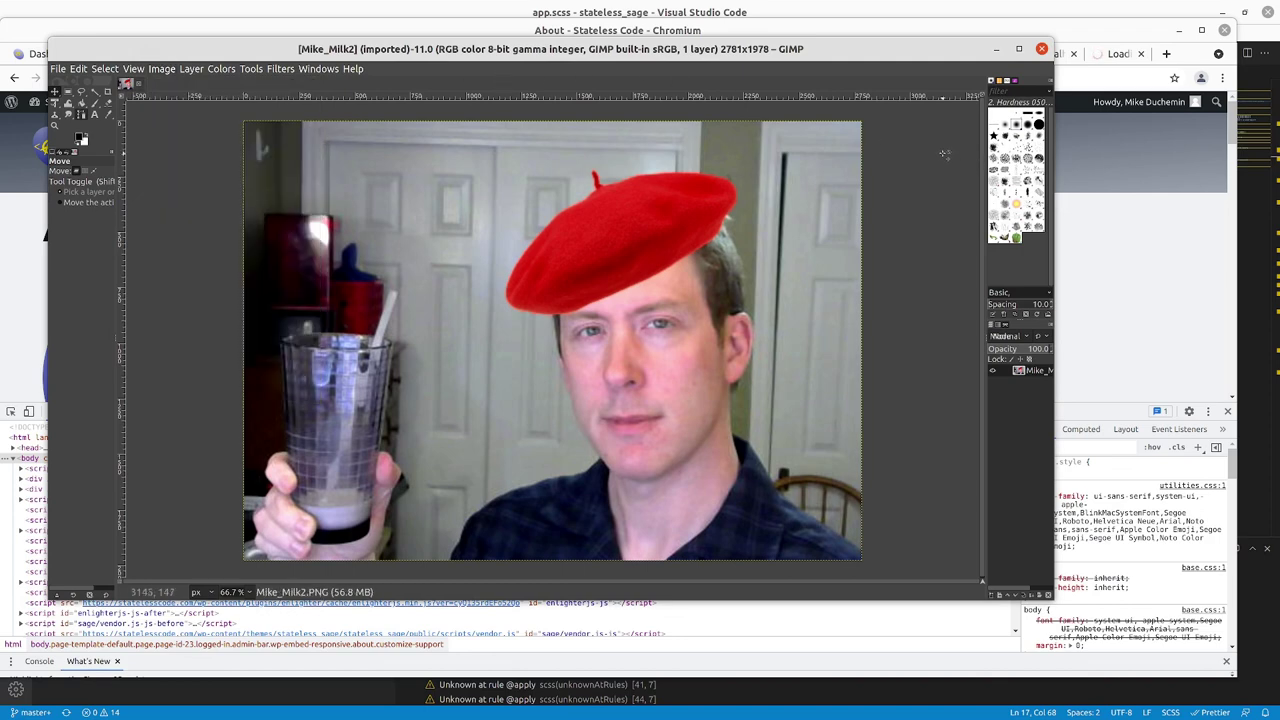
{"action": "left_click", "coordinate": [68, 92]}
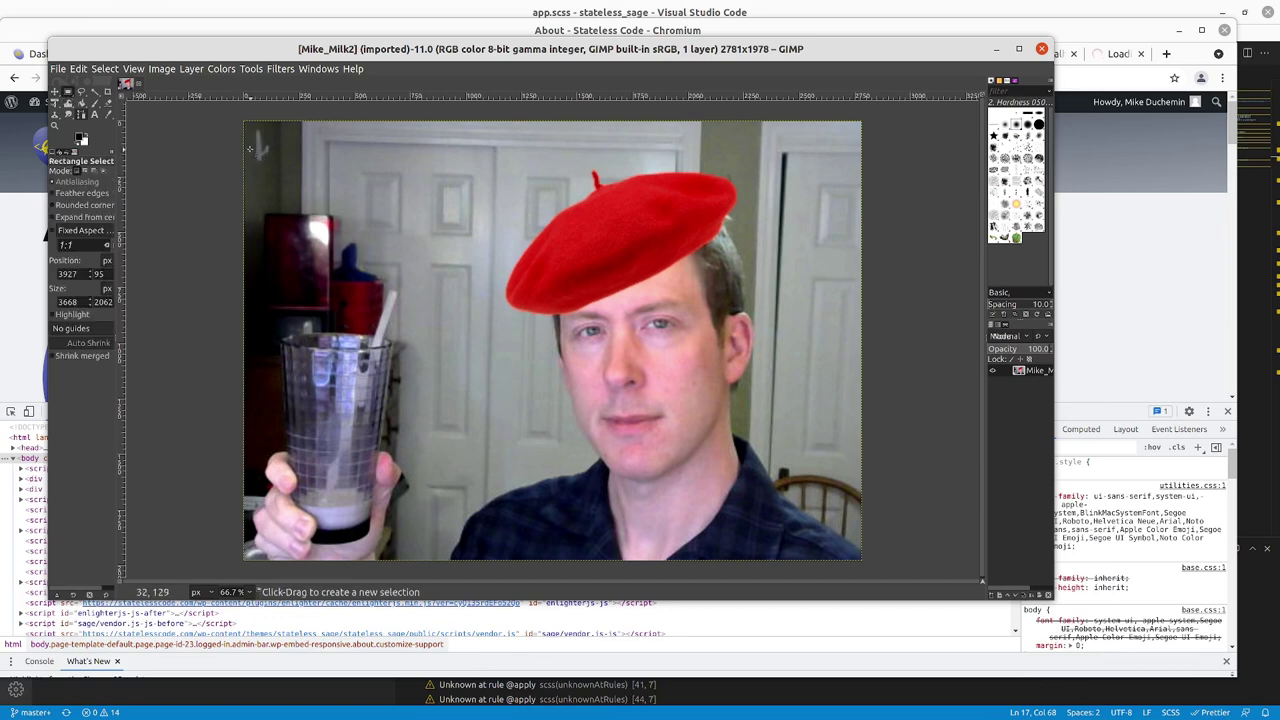
{"action": "mouse_move", "coordinate": [244, 143]}
{"action": "left_mouse_down"}
{"action": "mouse_move", "coordinate": [822, 433]}
{"action": "mouse_move", "coordinate": [860, 560]}
{"action": "left_mouse_up"}
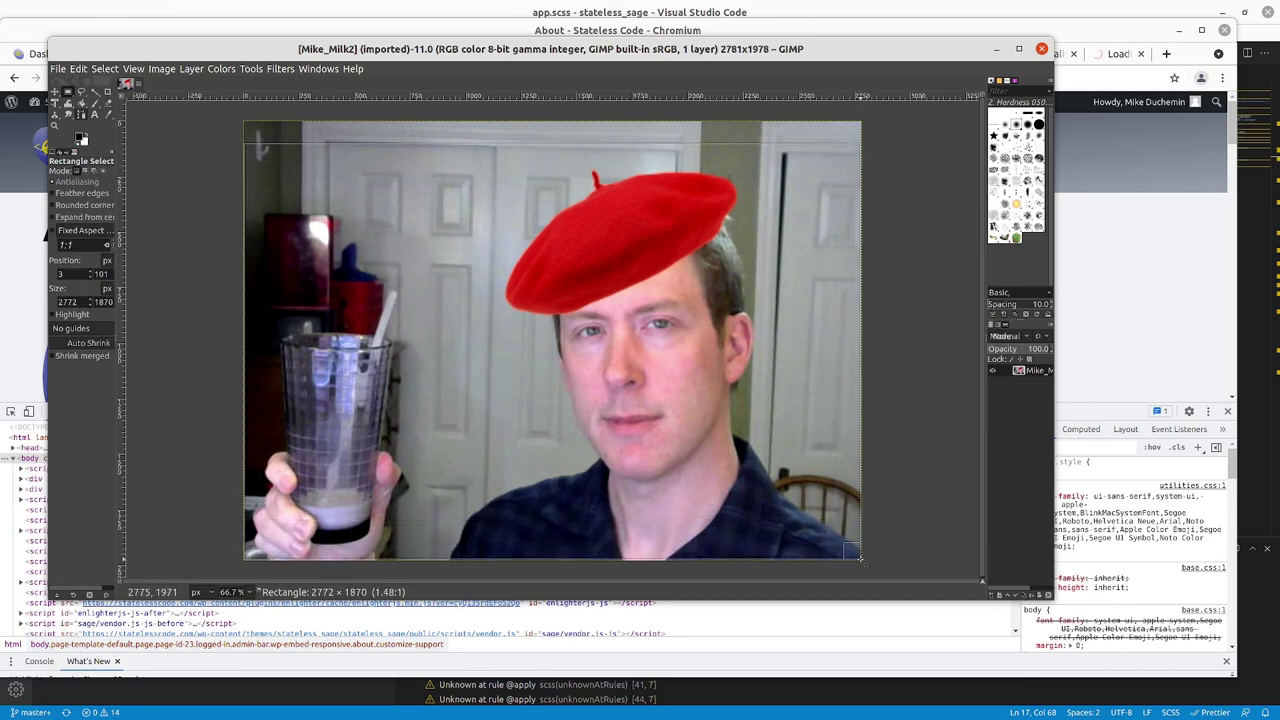
{"action": "left_click_drag", "start_coordinate": [860, 560], "coordinate": [859, 558]}
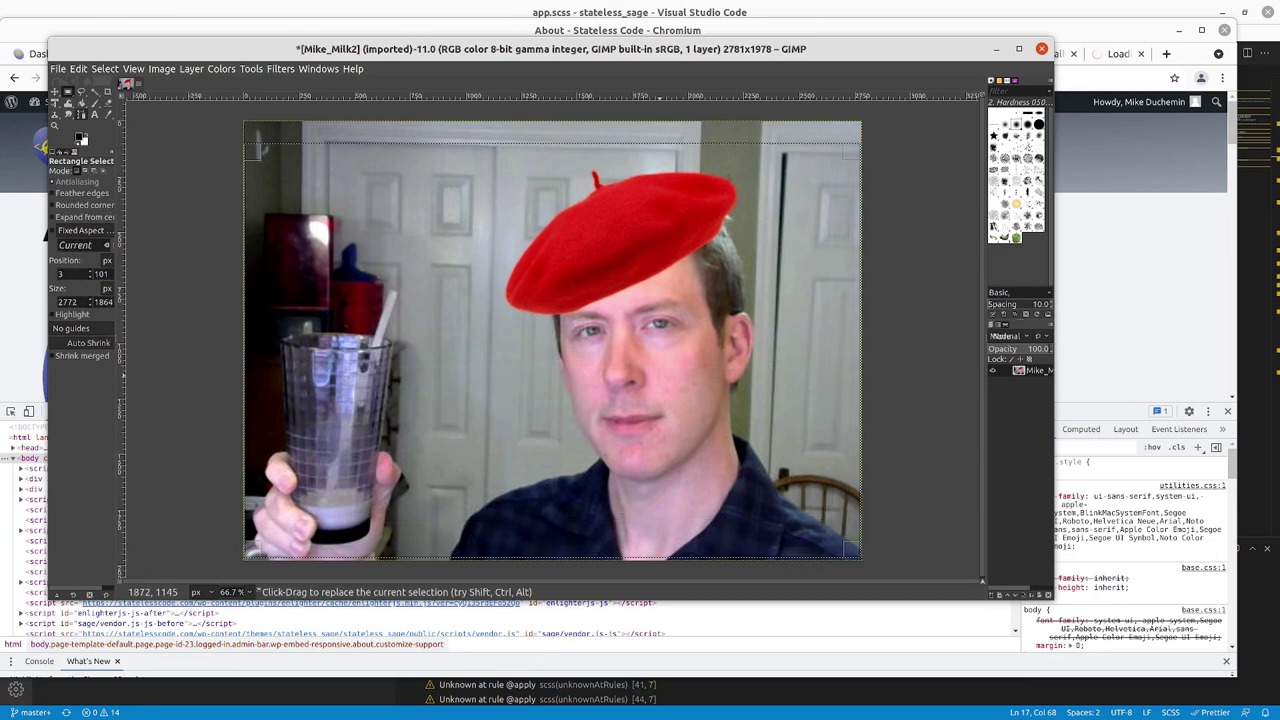
{"action": "left_click", "coordinate": [152, 68]}
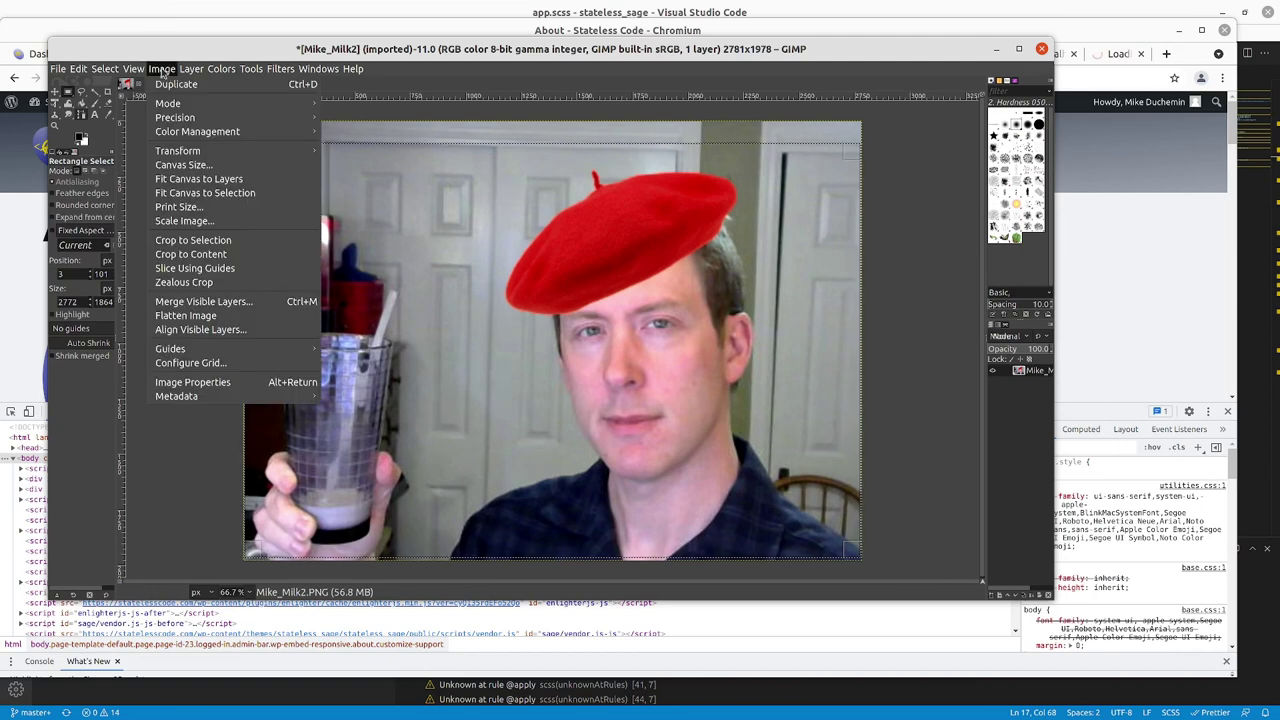
{"action": "left_click", "coordinate": [203, 242]}
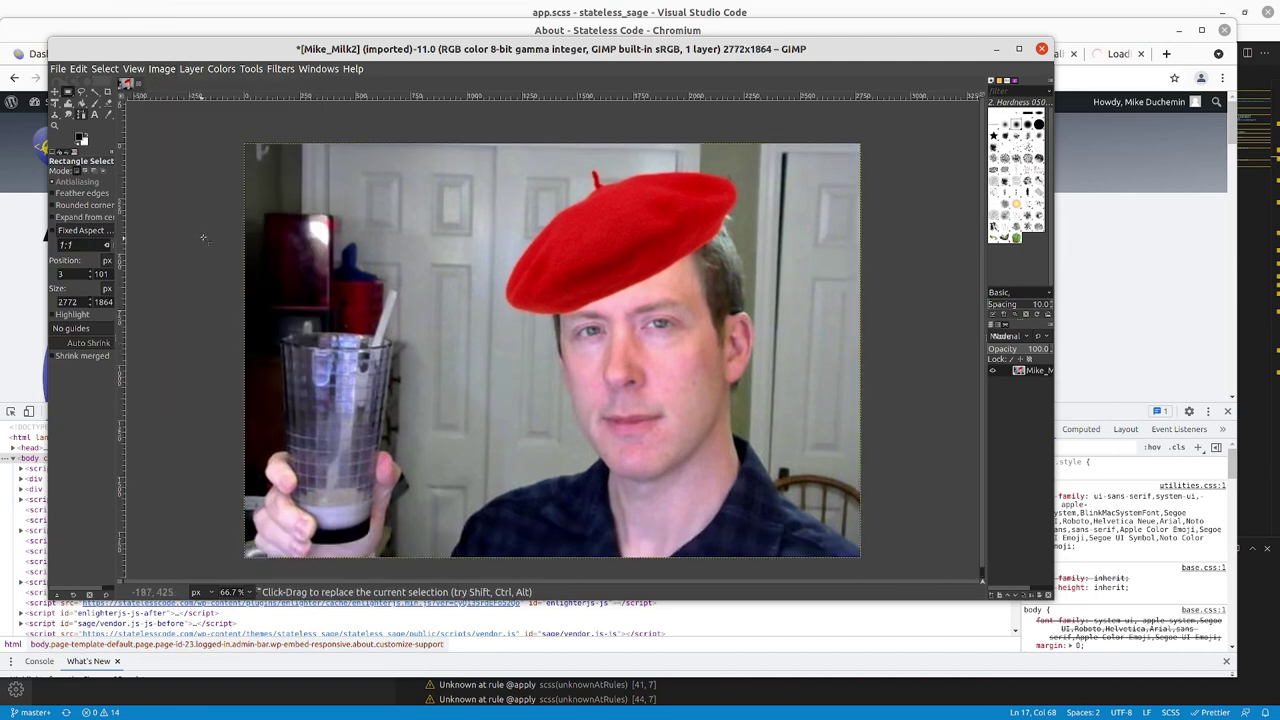
Try scaling the photo to 25 percent width, then undo the change
{"action": "left_click", "coordinate": [158, 71]}
{"action": "left_click", "coordinate": [199, 217]}
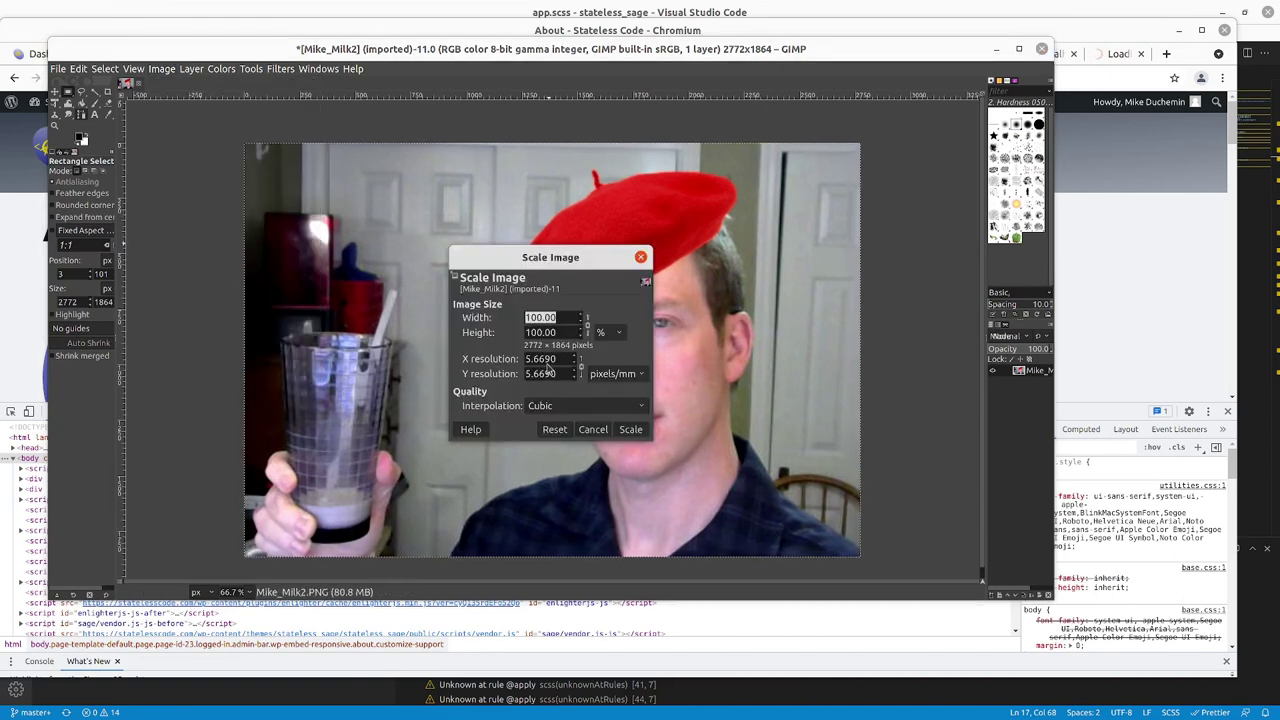
{"action": "left_click", "coordinate": [541, 317]}
{"action": "key", "text": "shift+Left"}
{"action": "key", "text": "shift+Left"}
{"action": "key", "text": "shift+Left"}
{"action": "type", "text": "25"}
{"action": "key", "text": "Tab"}
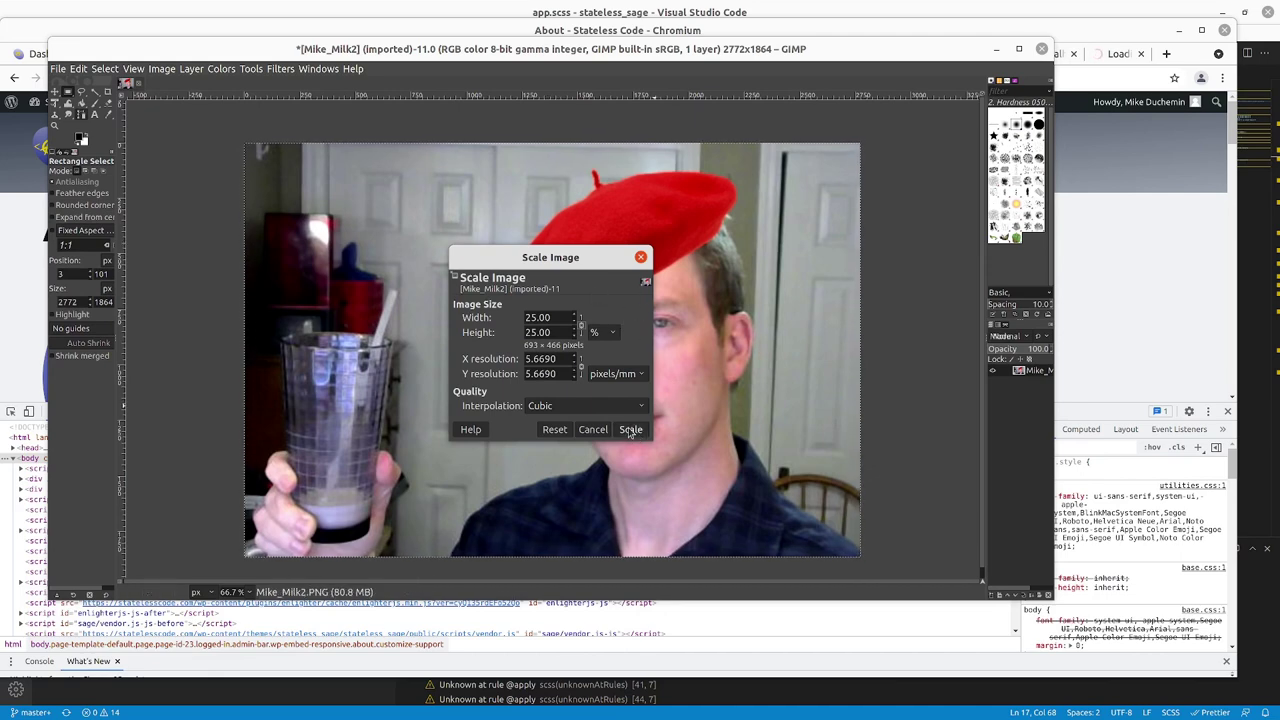
{"action": "left_click", "coordinate": [630, 430]}
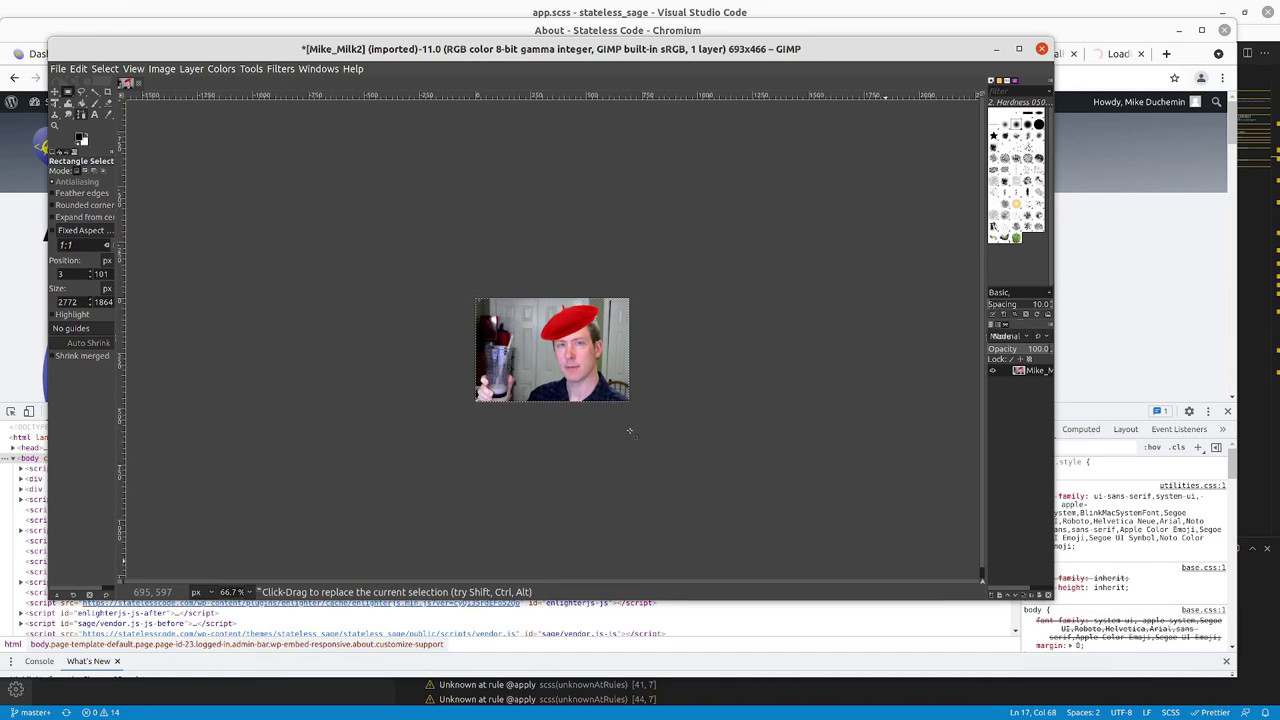
{"action": "key", "text": "ctrl+z"}
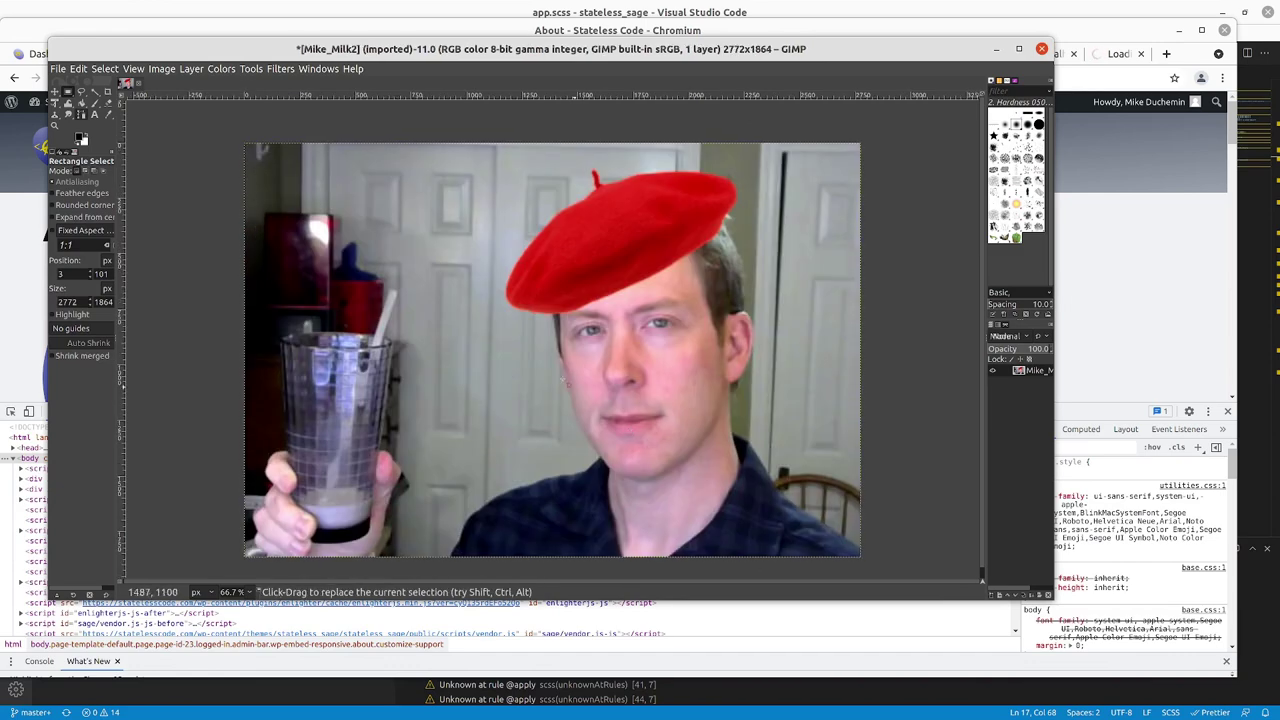
Scale the photo to 40 percent width, giving 1109 × 746 pixels
{"action": "left_click", "coordinate": [164, 69]}
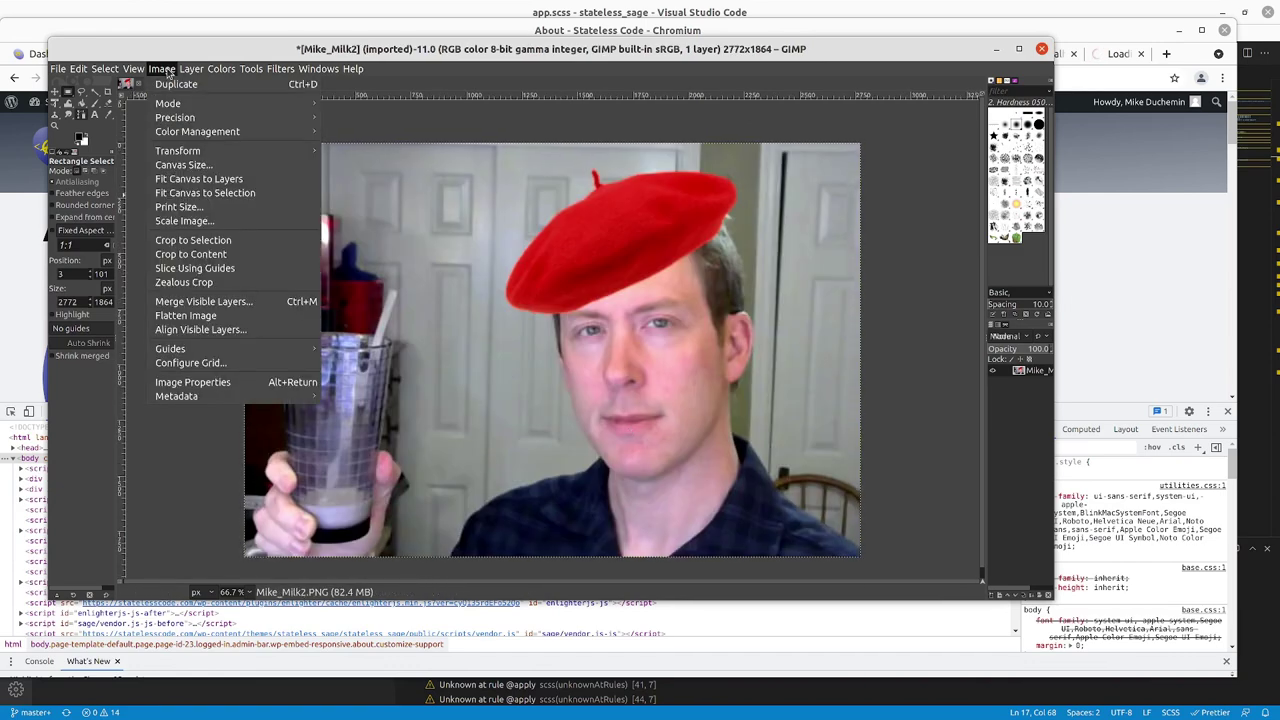
{"action": "left_click", "coordinate": [190, 220]}
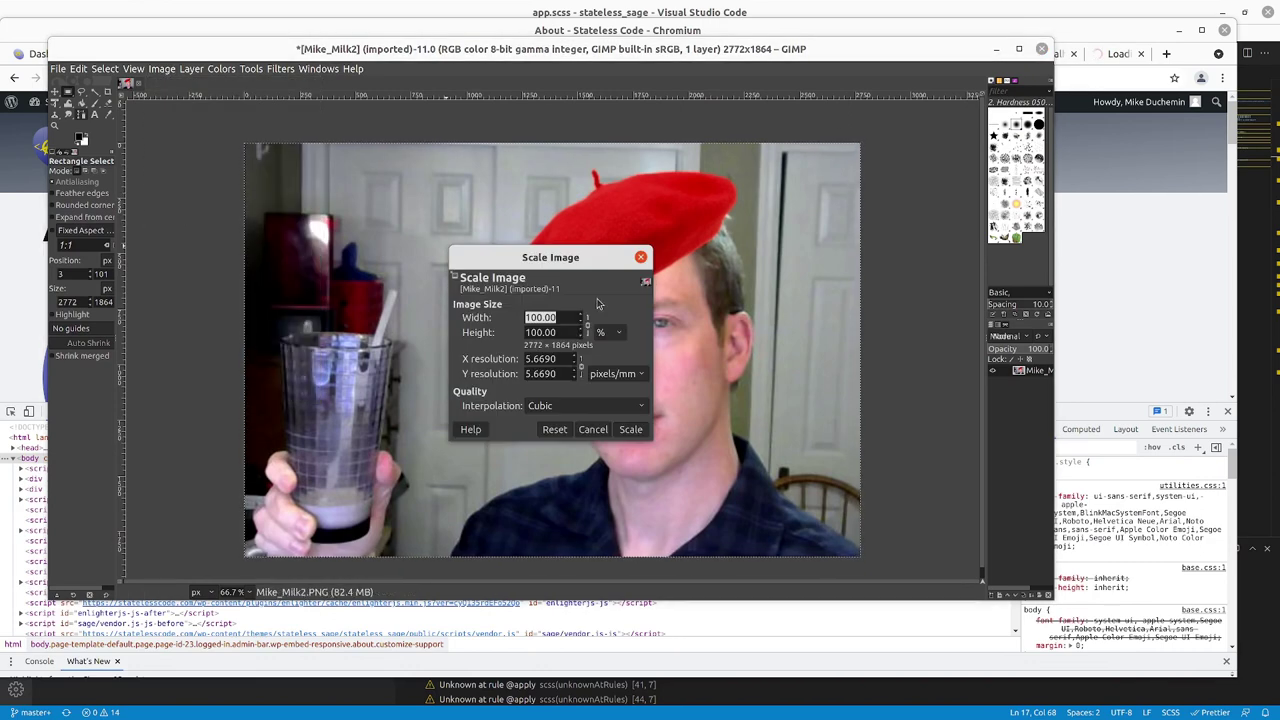
{"action": "type", "text": "3"}
{"action": "key", "text": "BackSpace"}
{"action": "type", "text": "40"}
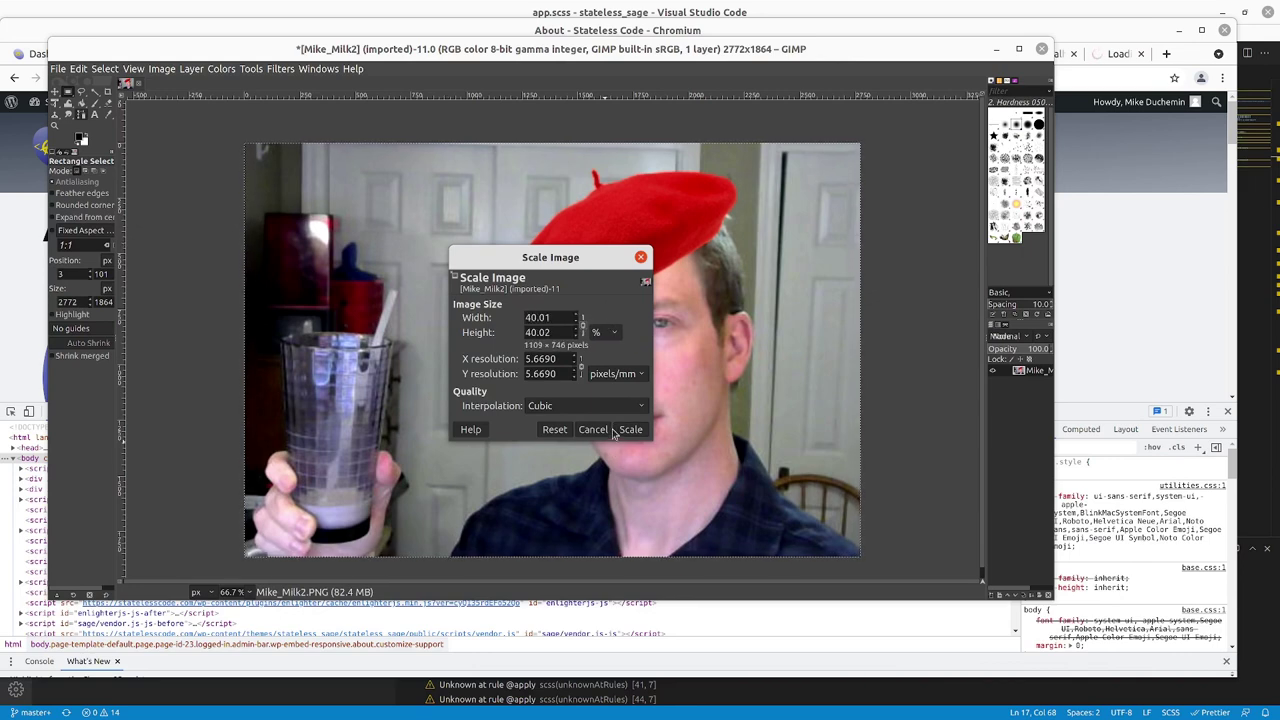
{"action": "left_click", "coordinate": [631, 430]}
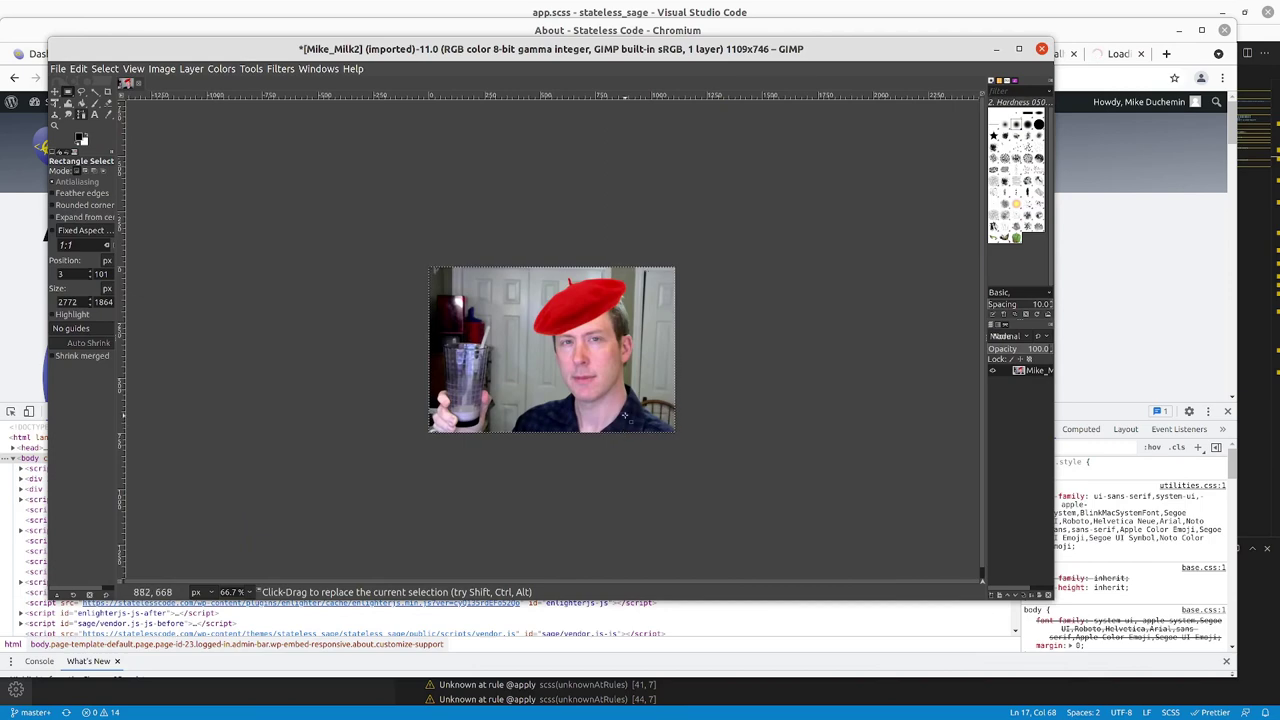
Scroll down the About page in the browser to review the photo
{"action": "left_click", "coordinate": [1111, 270]}
{"action": "scroll", "coordinate": [722, 283], "scroll_direction": "down", "scroll_amount": 10}
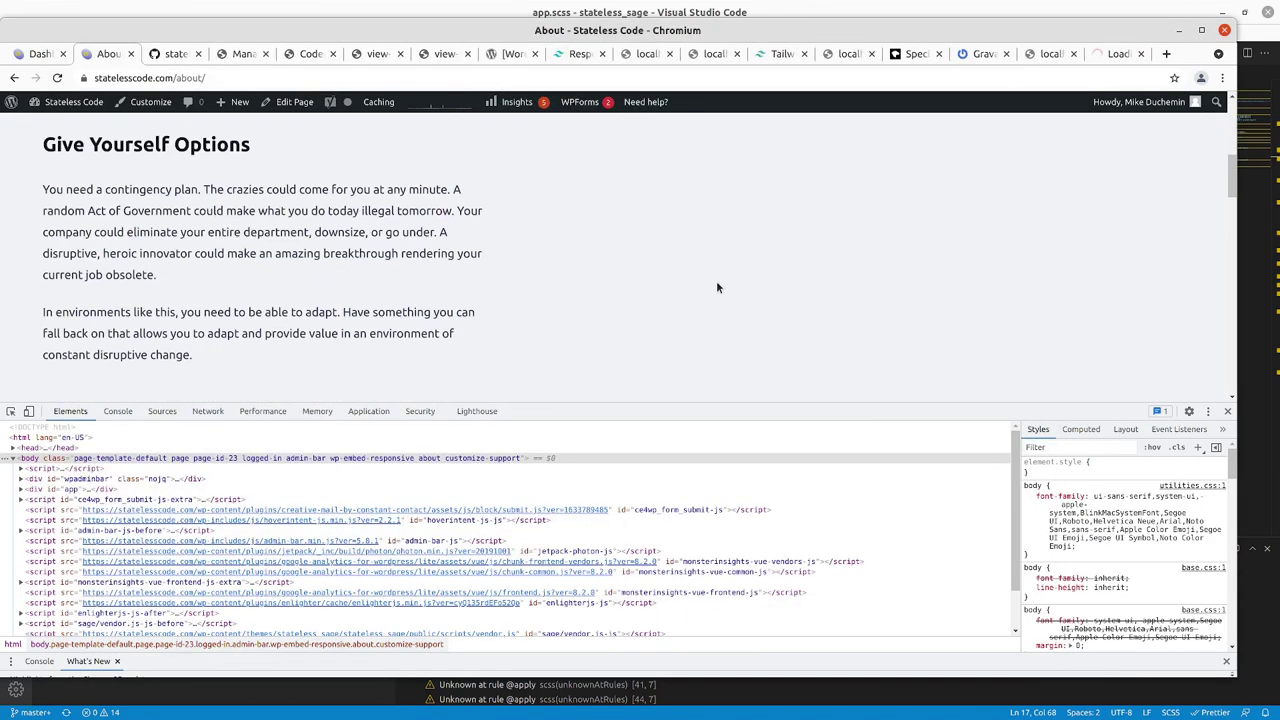
{"action": "scroll", "coordinate": [718, 287], "scroll_direction": "down", "scroll_amount": 5}
{"action": "scroll", "coordinate": [718, 287], "scroll_direction": "down", "scroll_amount": 5}
{"action": "scroll", "coordinate": [719, 287], "scroll_direction": "down", "scroll_amount": 5}
{"action": "scroll", "coordinate": [720, 287], "scroll_direction": "down", "scroll_amount": 5}
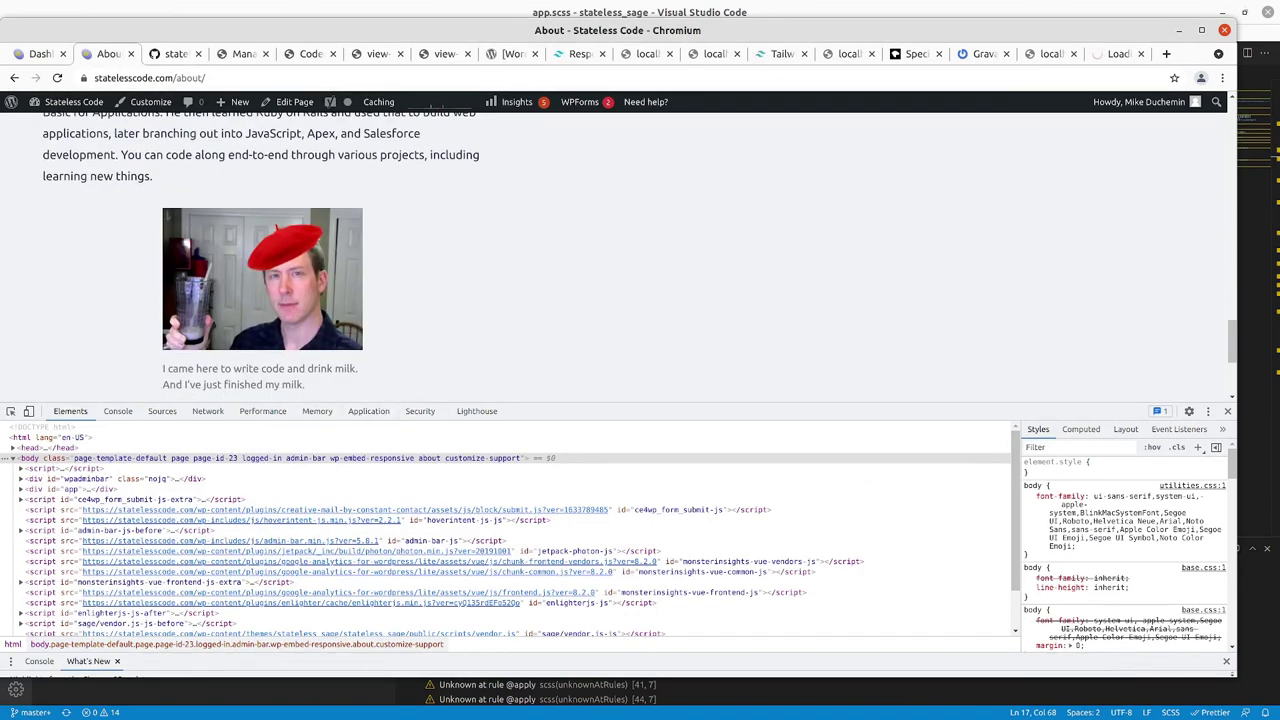
Export the resized photo from GIMP as Mike_Milk_smaller.PNG in Downloads
{"action": "key", "text": "alt+Tab"}
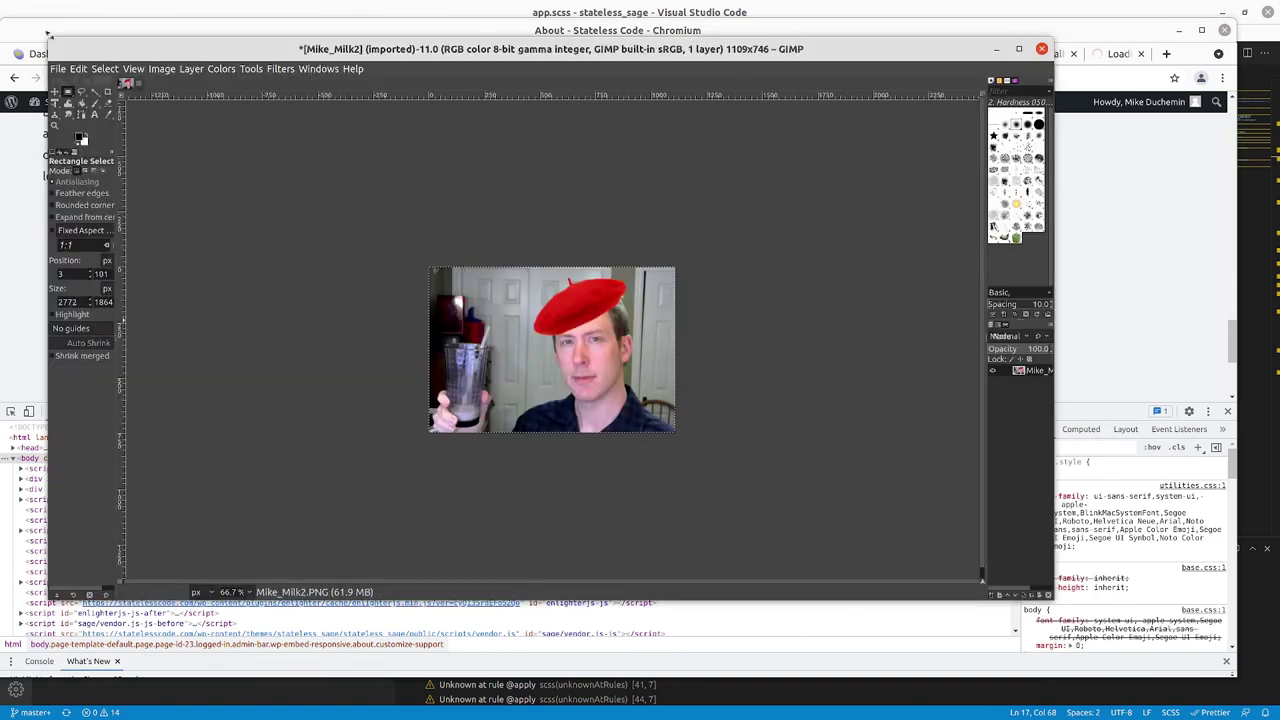
{"action": "left_click", "coordinate": [57, 70]}
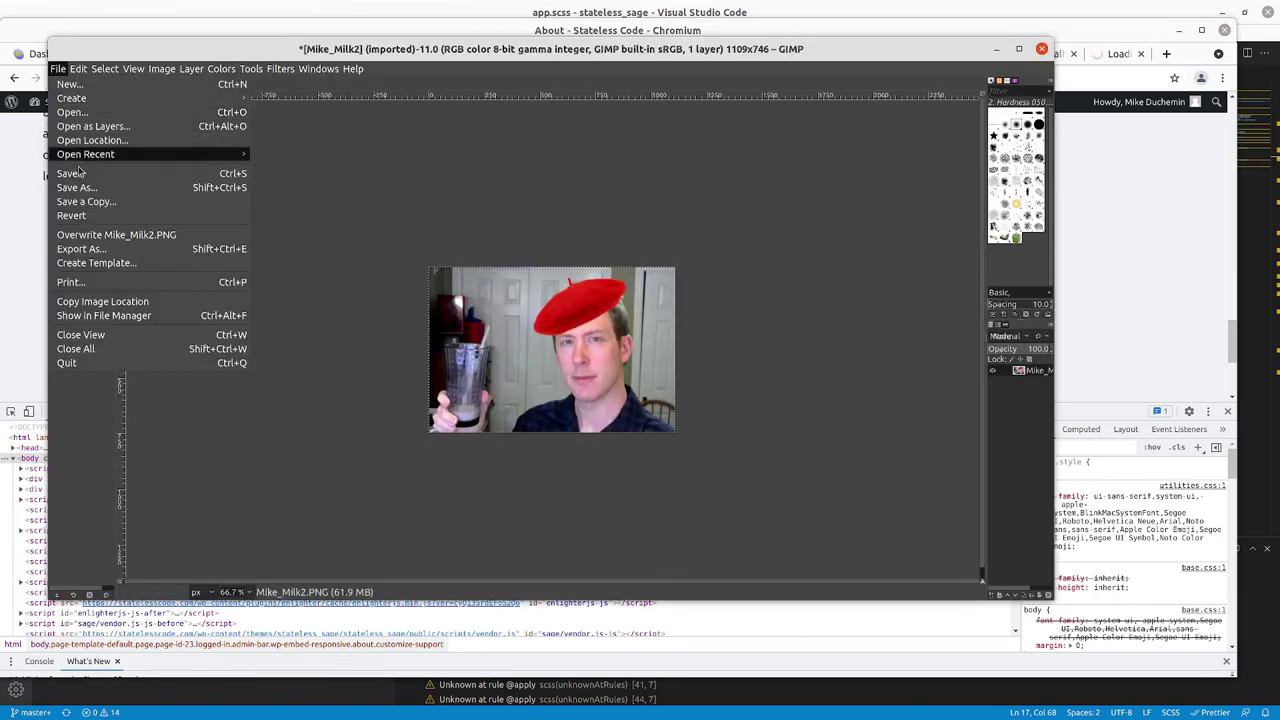
{"action": "left_click", "coordinate": [81, 250]}
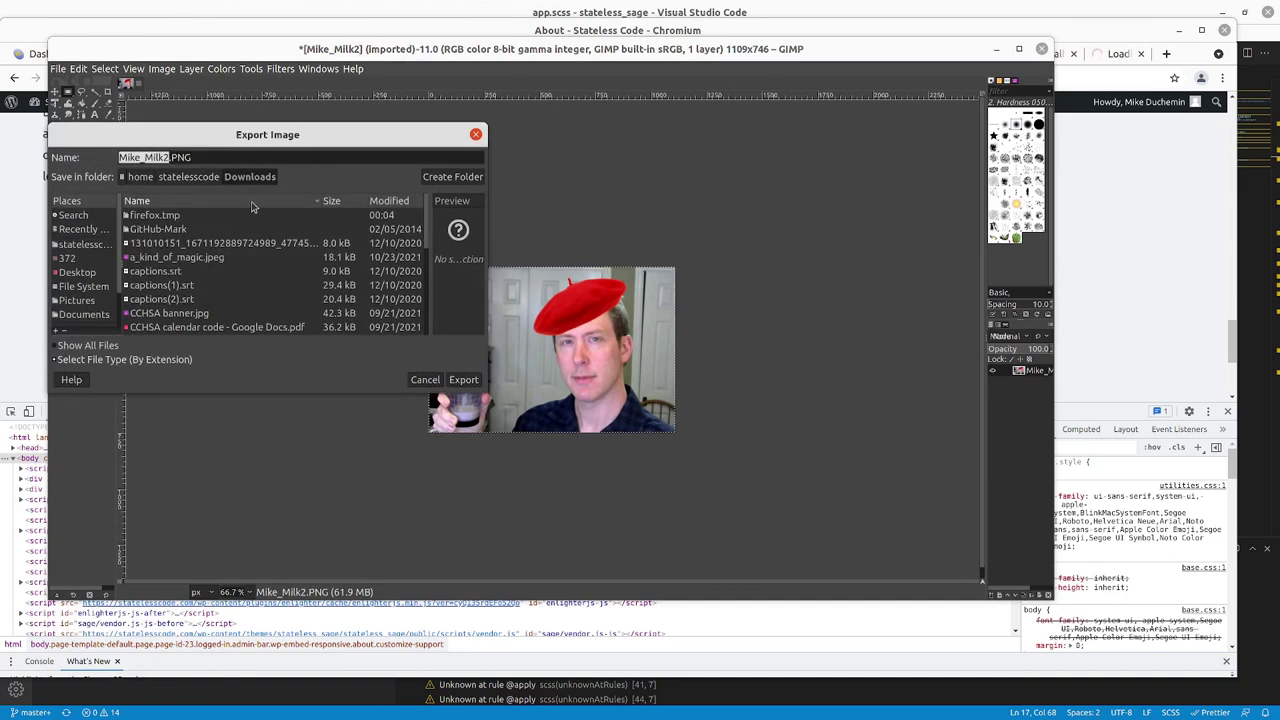
{"action": "left_click", "coordinate": [168, 157]}
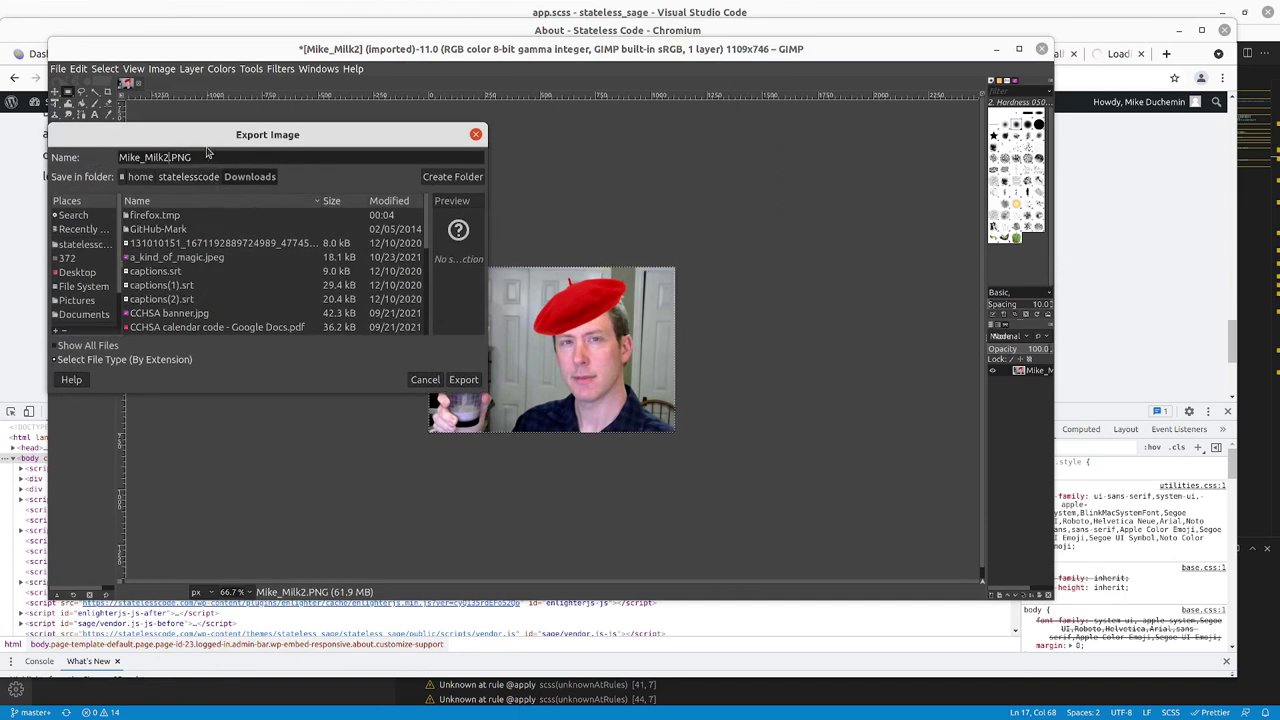
{"action": "key", "text": "Return"}
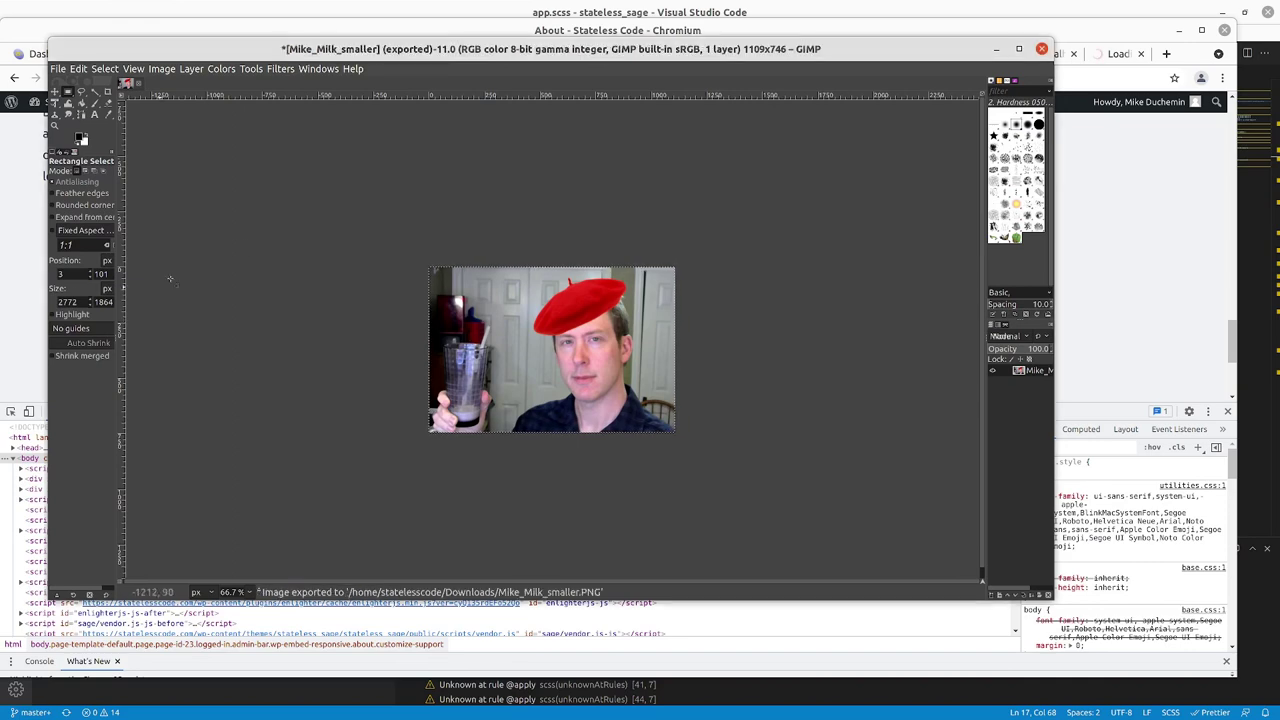
Open the About page in the WordPress editor via Dashboard > Pages
{"action": "left_click", "coordinate": [415, 25]}
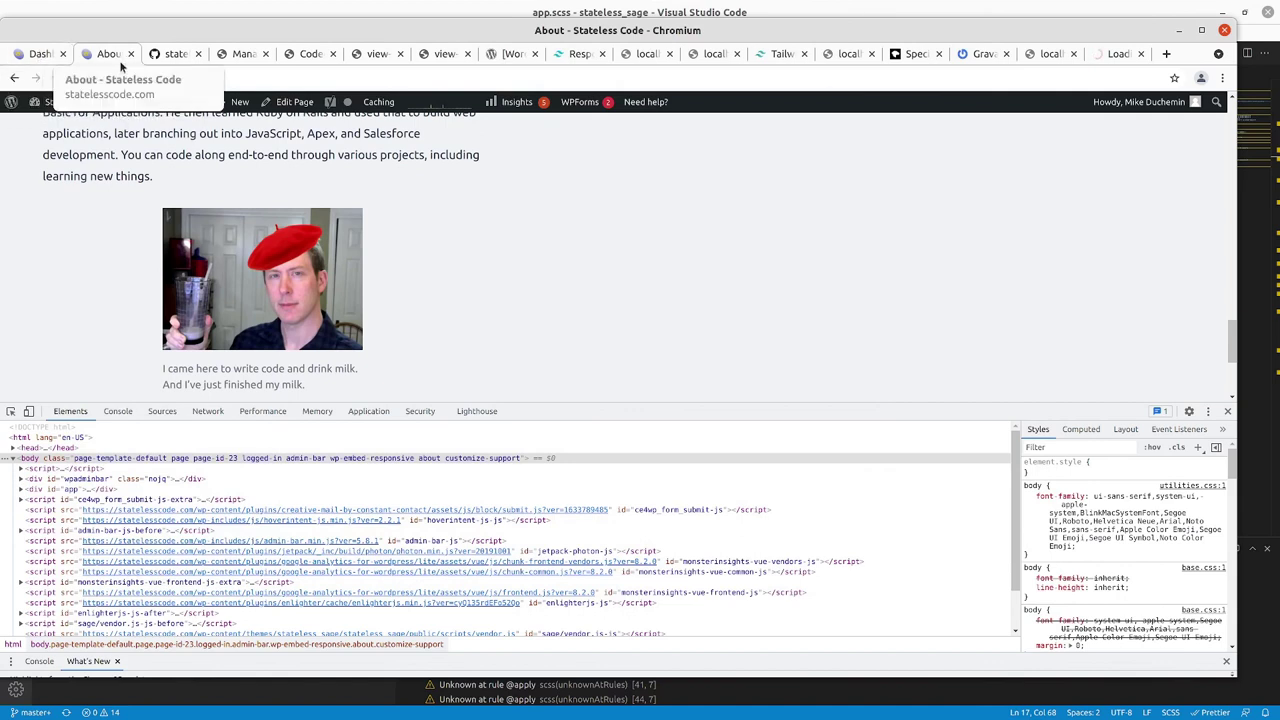
{"action": "mouse_move", "coordinate": [44, 102]}
{"action": "left_click", "coordinate": [43, 125]}
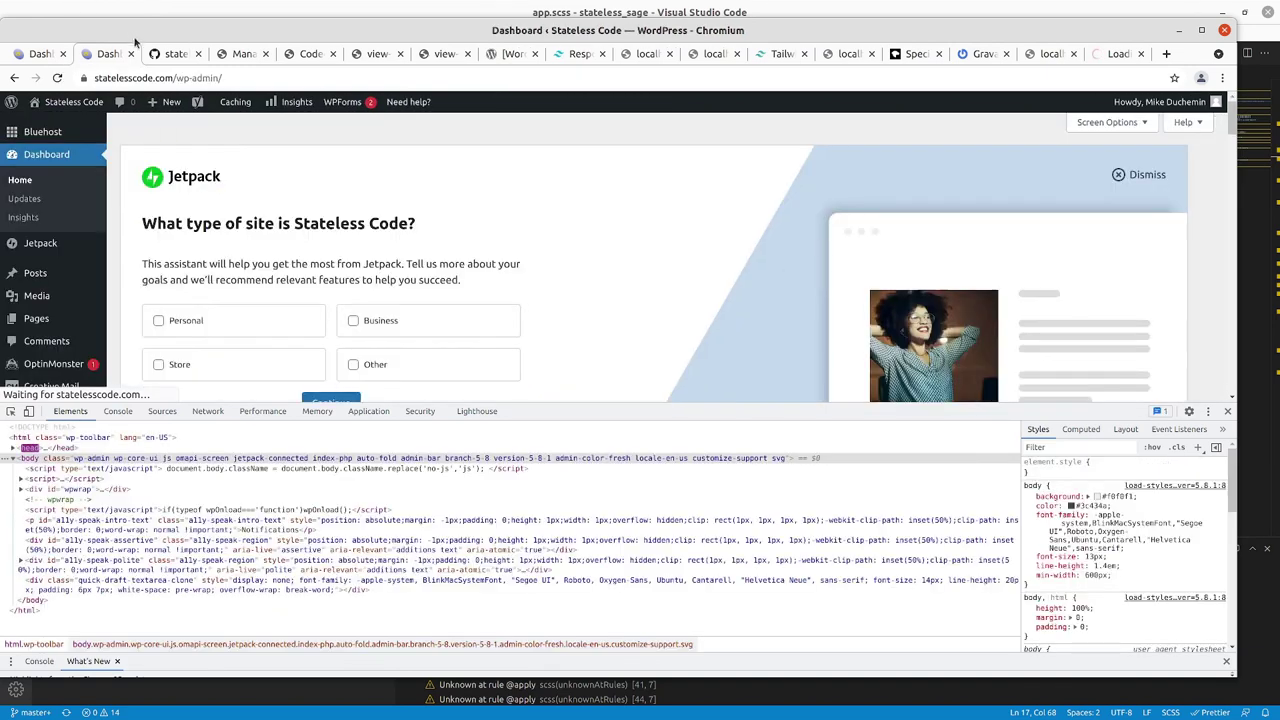
{"action": "left_click", "coordinate": [37, 319]}
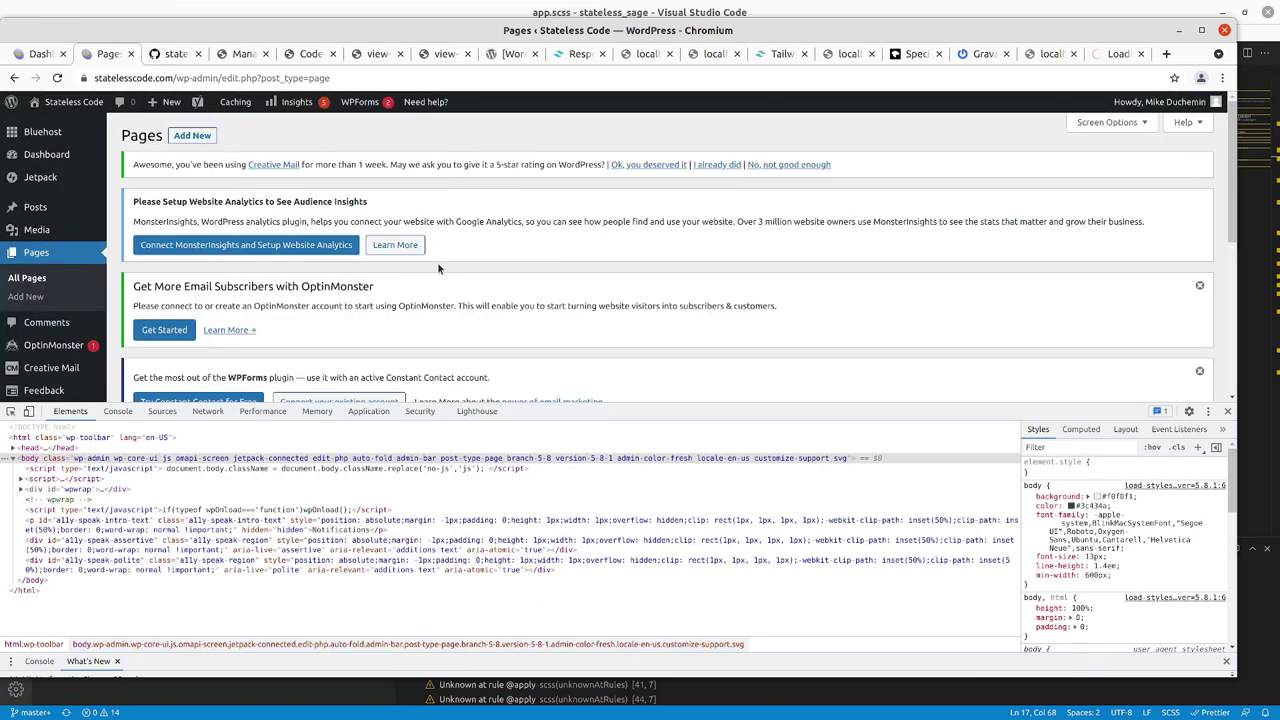
{"action": "scroll", "coordinate": [445, 268], "scroll_direction": "down", "scroll_amount": 3}
{"action": "scroll", "coordinate": [450, 270], "scroll_direction": "down", "scroll_amount": 3}
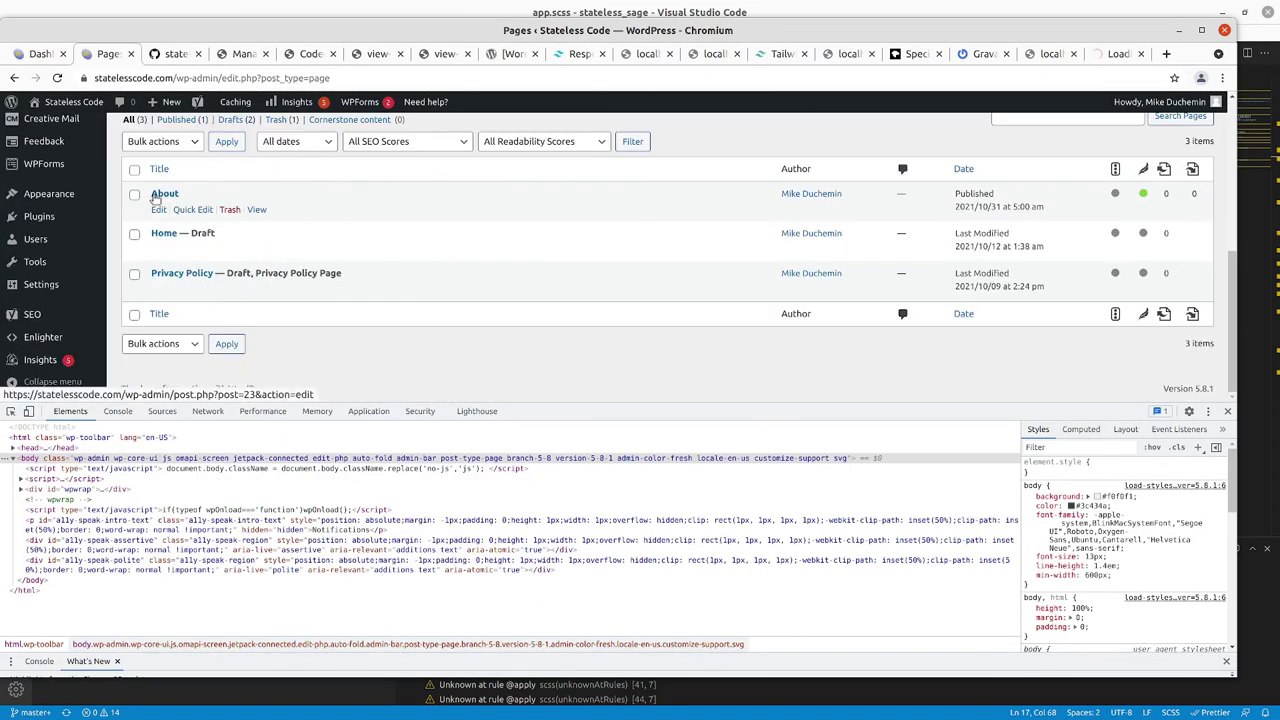
{"action": "left_click", "coordinate": [160, 209]}
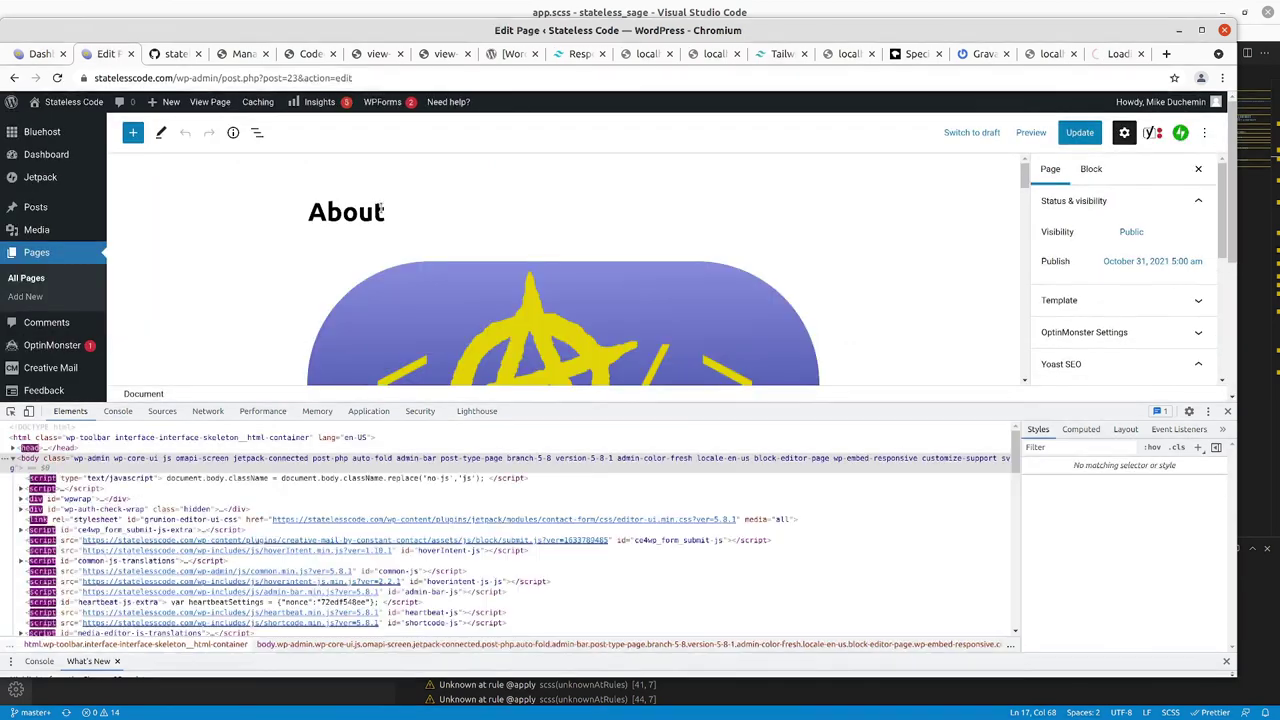
Select the milk photo block and highlight its caption text
{"action": "scroll", "coordinate": [446, 222], "scroll_direction": "down", "scroll_amount": 2}
{"action": "scroll", "coordinate": [470, 218], "scroll_direction": "down", "scroll_amount": 5}
{"action": "scroll", "coordinate": [500, 212], "scroll_direction": "down", "scroll_amount": 5}
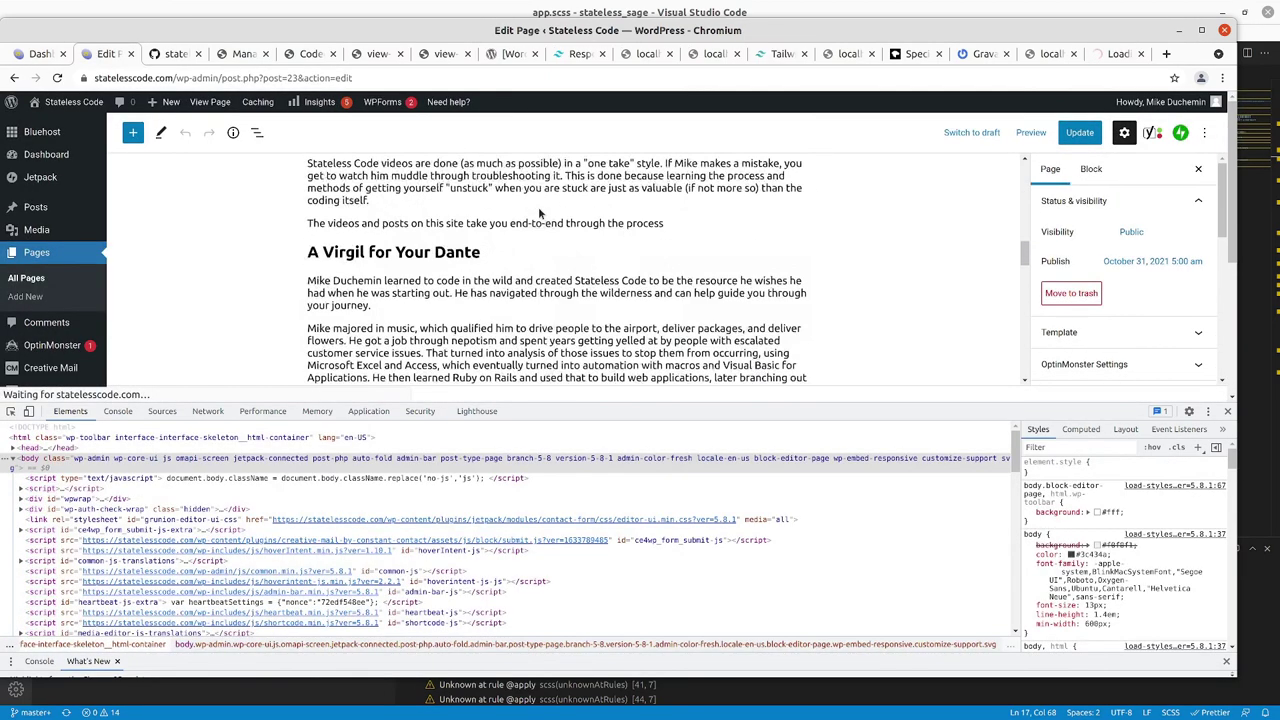
{"action": "scroll", "coordinate": [530, 207], "scroll_direction": "down", "scroll_amount": 5}
{"action": "left_click", "coordinate": [527, 255]}
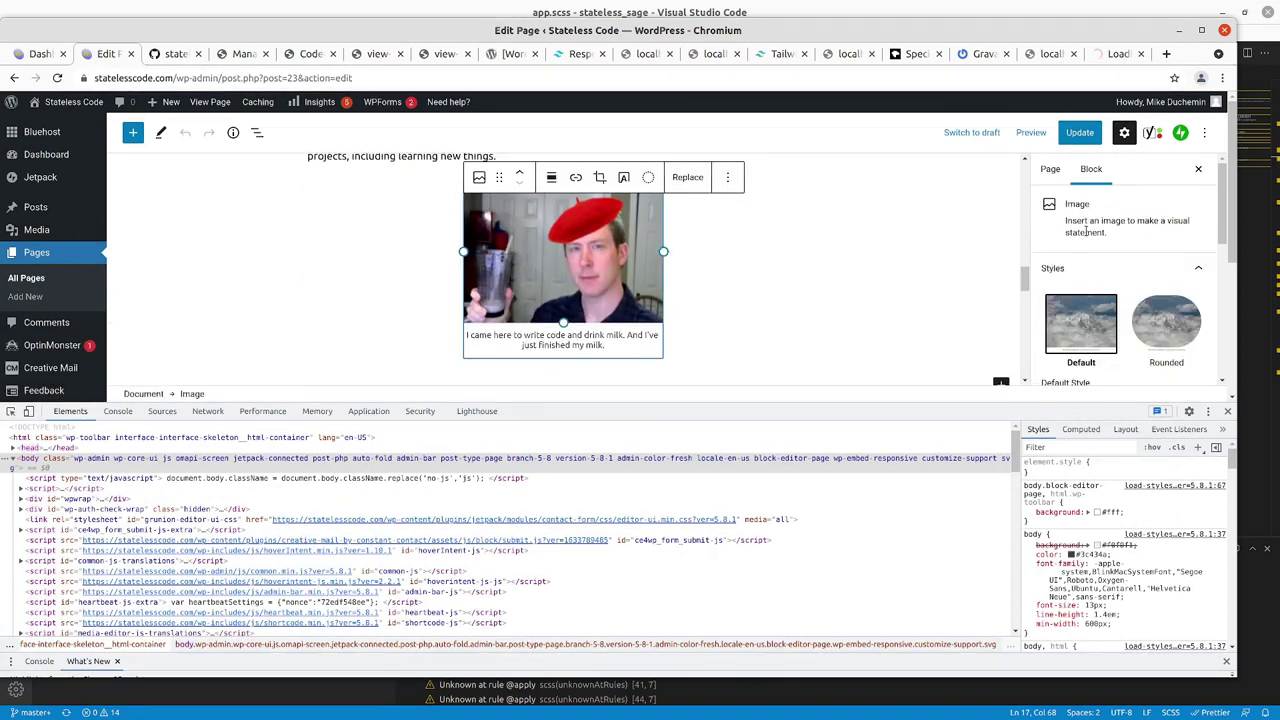
{"action": "scroll", "coordinate": [1098, 225], "scroll_direction": "down", "scroll_amount": 2}
{"action": "scroll", "coordinate": [1105, 240], "scroll_direction": "down", "scroll_amount": 2}
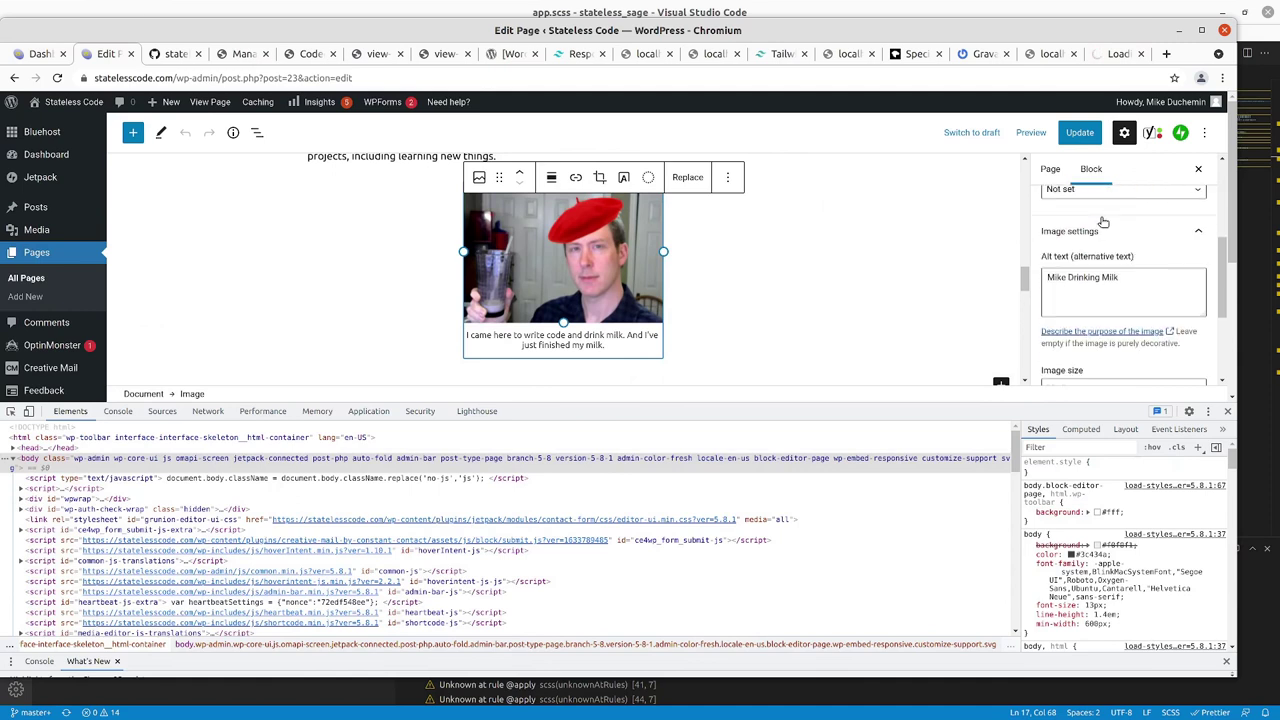
{"action": "scroll", "coordinate": [1111, 256], "scroll_direction": "down", "scroll_amount": 2}
{"action": "scroll", "coordinate": [1110, 256], "scroll_direction": "down", "scroll_amount": 1}
{"action": "scroll", "coordinate": [1110, 256], "scroll_direction": "down", "scroll_amount": 1}
{"action": "scroll", "coordinate": [1110, 256], "scroll_direction": "down", "scroll_amount": 1}
{"action": "scroll", "coordinate": [1110, 320], "scroll_direction": "down", "scroll_amount": 1}
{"action": "scroll", "coordinate": [1110, 348], "scroll_direction": "down", "scroll_amount": 1}
{"action": "scroll", "coordinate": [1110, 348], "scroll_direction": "down", "scroll_amount": 1}
{"action": "scroll", "coordinate": [1103, 340], "scroll_direction": "up", "scroll_amount": 3}
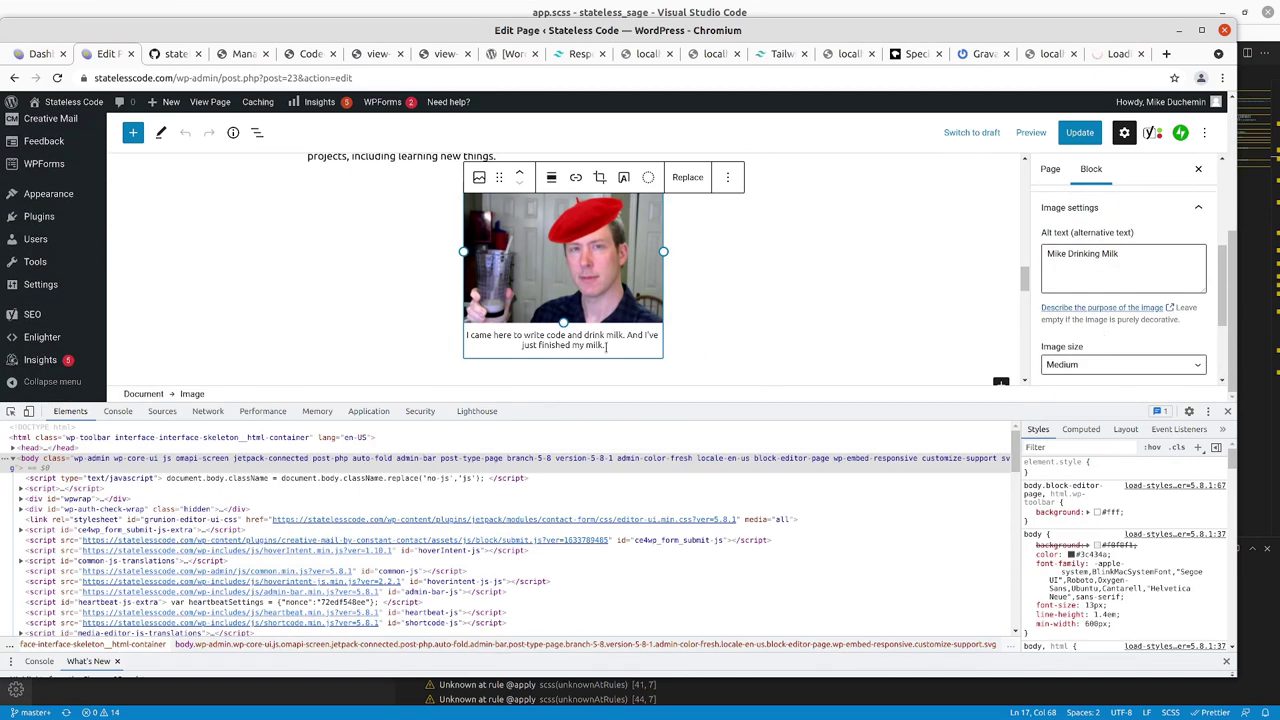
{"action": "left_click_drag", "start_coordinate": [607, 345], "coordinate": [466, 334]}
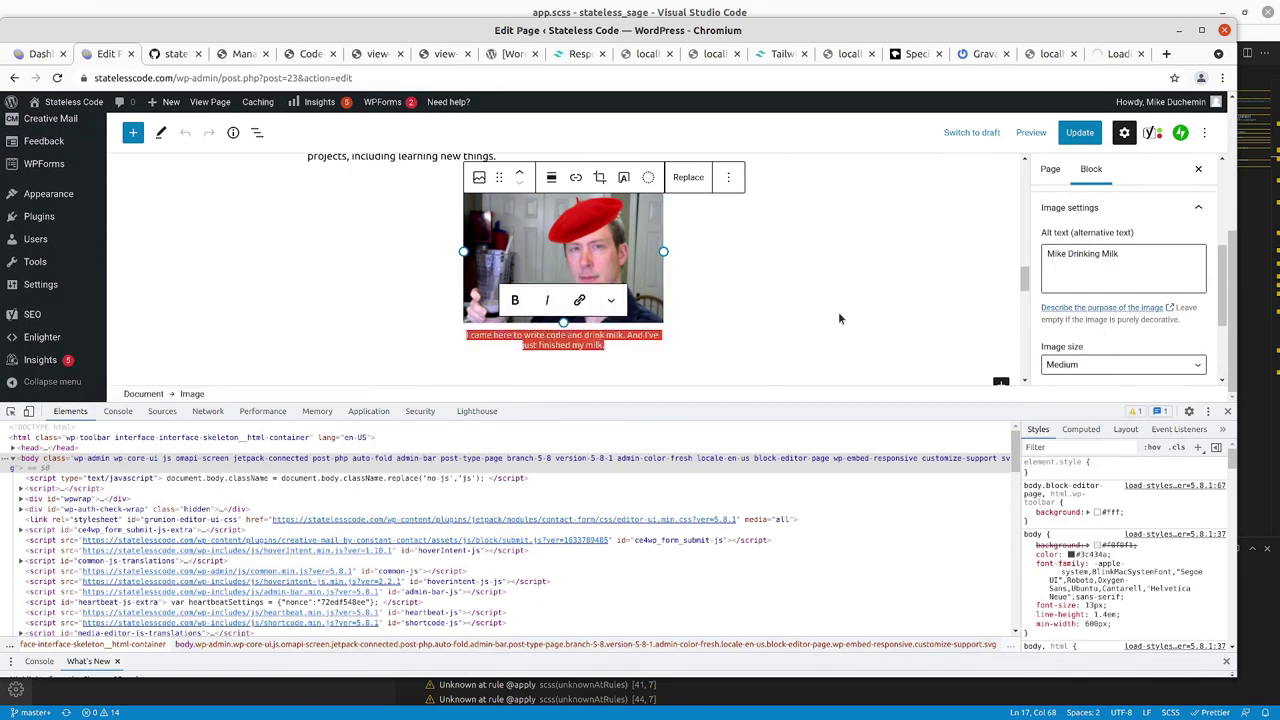
{"action": "scroll", "coordinate": [800, 315], "scroll_direction": "up", "scroll_amount": 1}
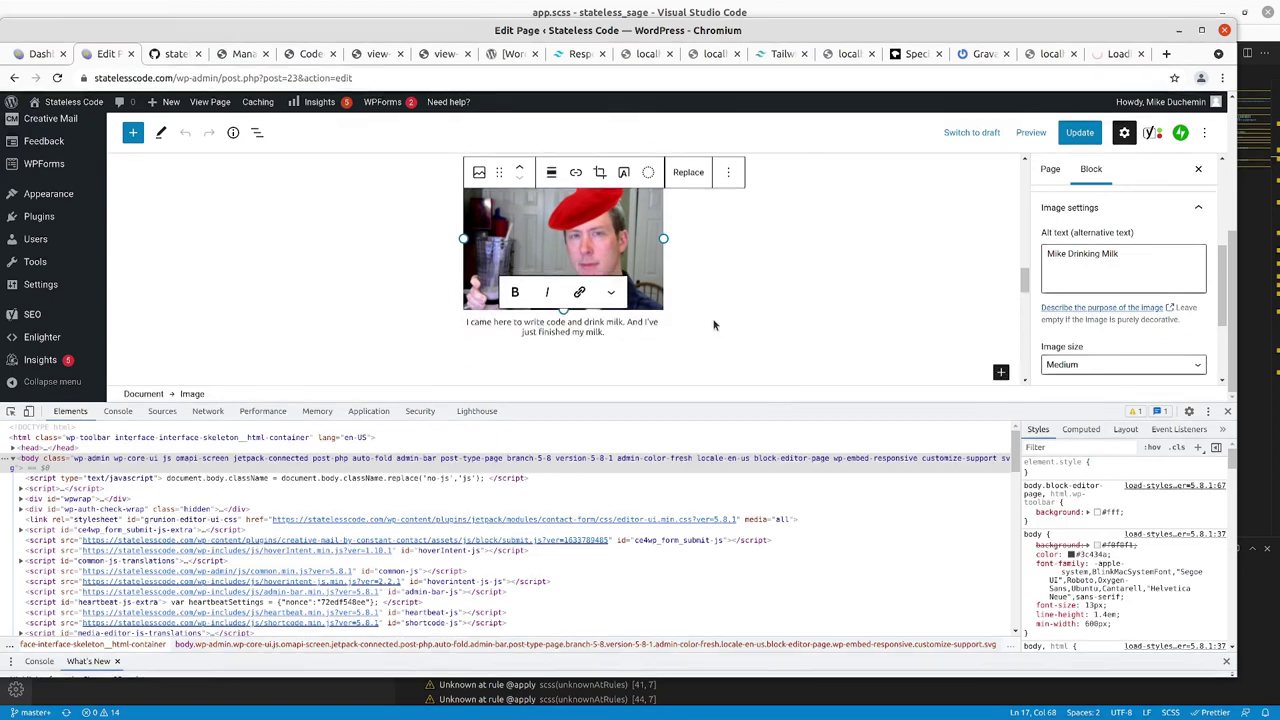
Choose Replace > Upload on the milk photo block to pick a file from the computer
{"action": "scroll", "coordinate": [714, 322], "scroll_direction": "up", "scroll_amount": 1}
{"action": "scroll", "coordinate": [714, 320], "scroll_direction": "up", "scroll_amount": 1}
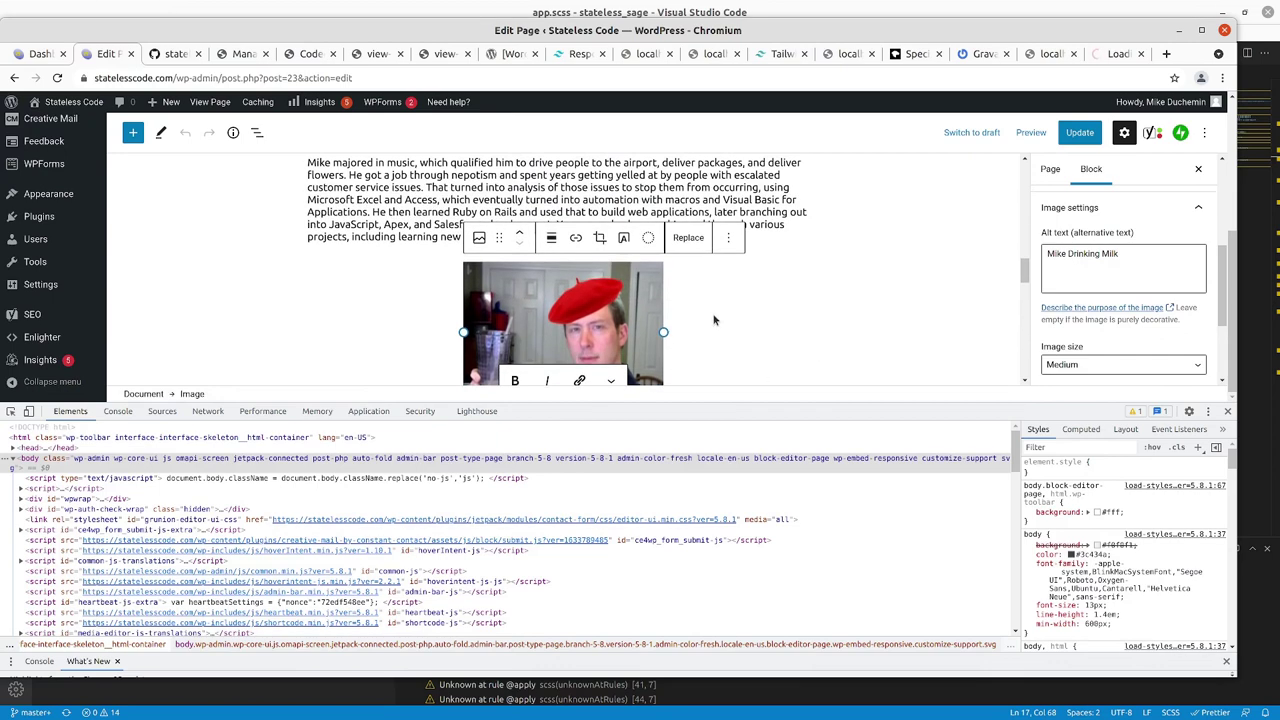
{"action": "left_click", "coordinate": [690, 242]}
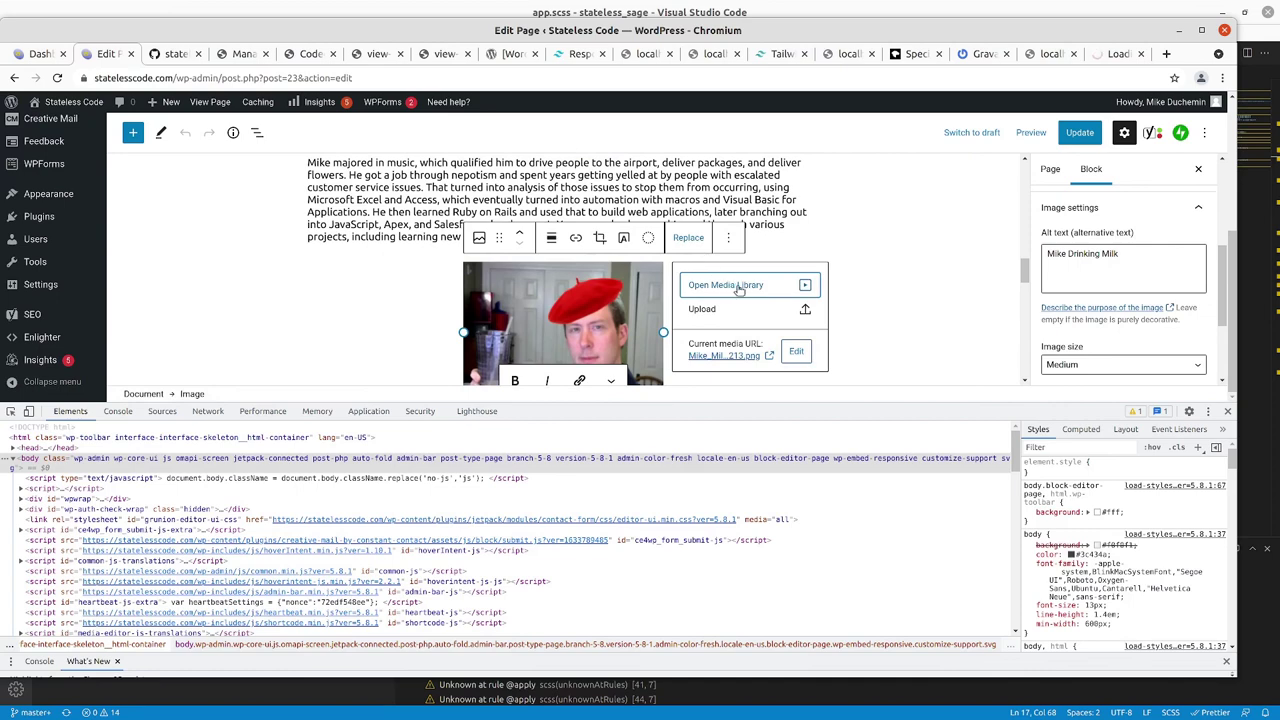
{"action": "left_click", "coordinate": [702, 311]}
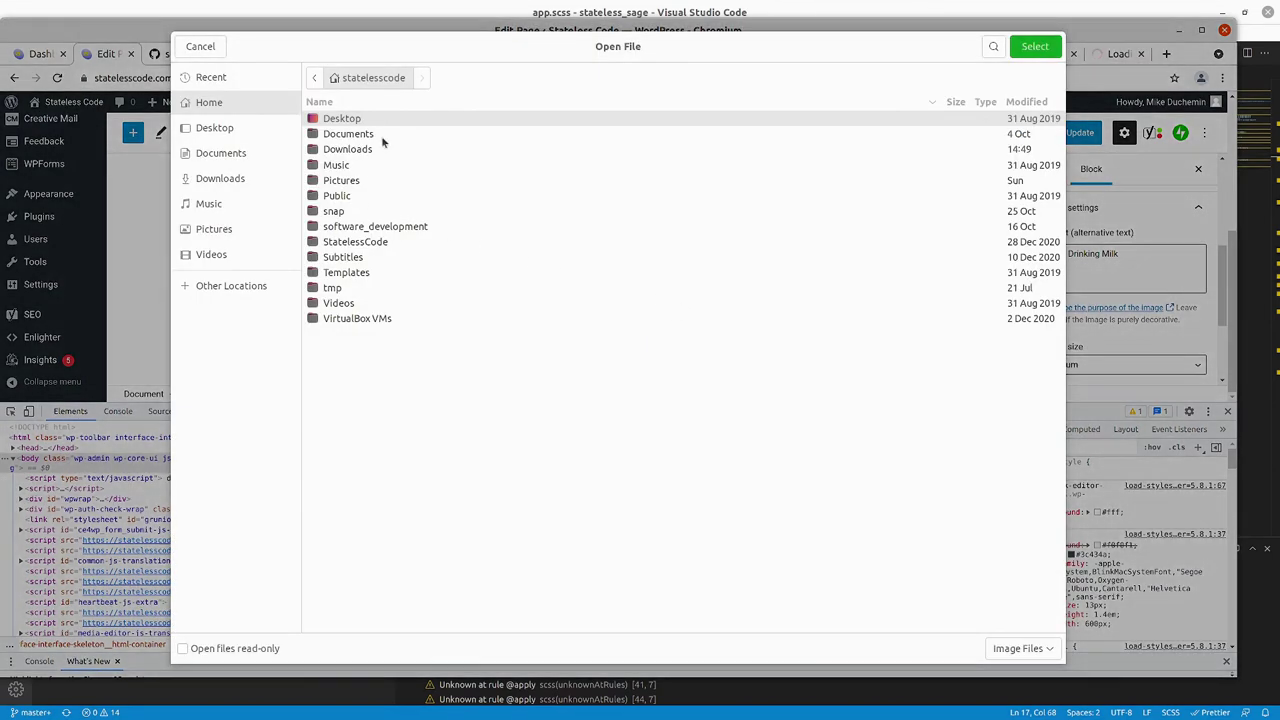
{"action": "key", "text": "alt+Tab"}
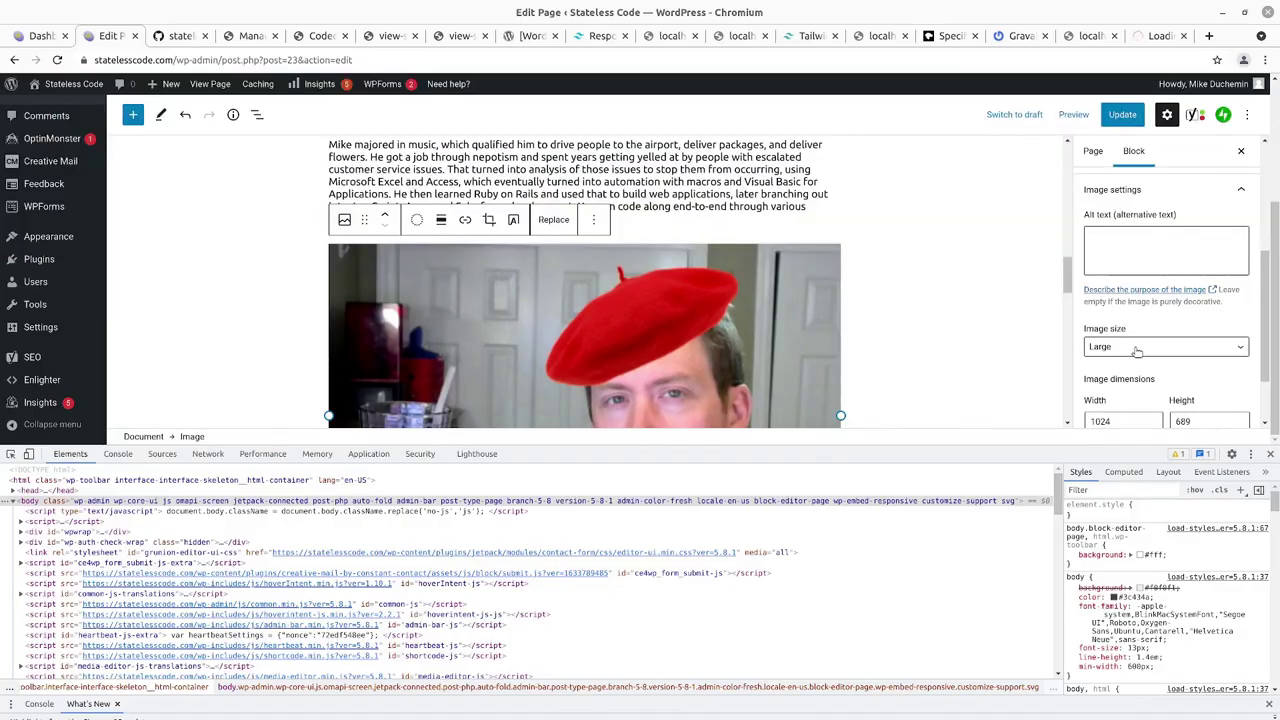
Set the milk photo's image size to Medium and update the About page
{"action": "left_click", "coordinate": [1137, 351]}
{"action": "left_click", "coordinate": [1133, 377]}
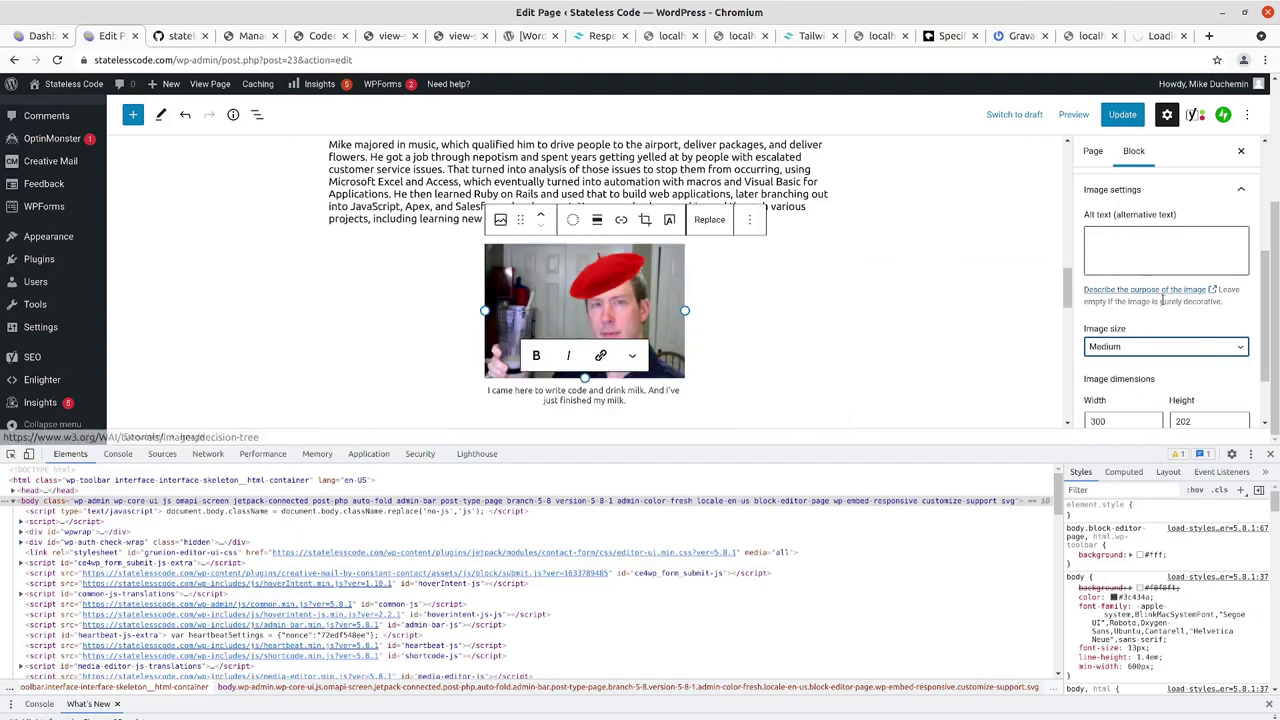
{"action": "scroll", "coordinate": [956, 314], "scroll_direction": "down", "scroll_amount": 1}
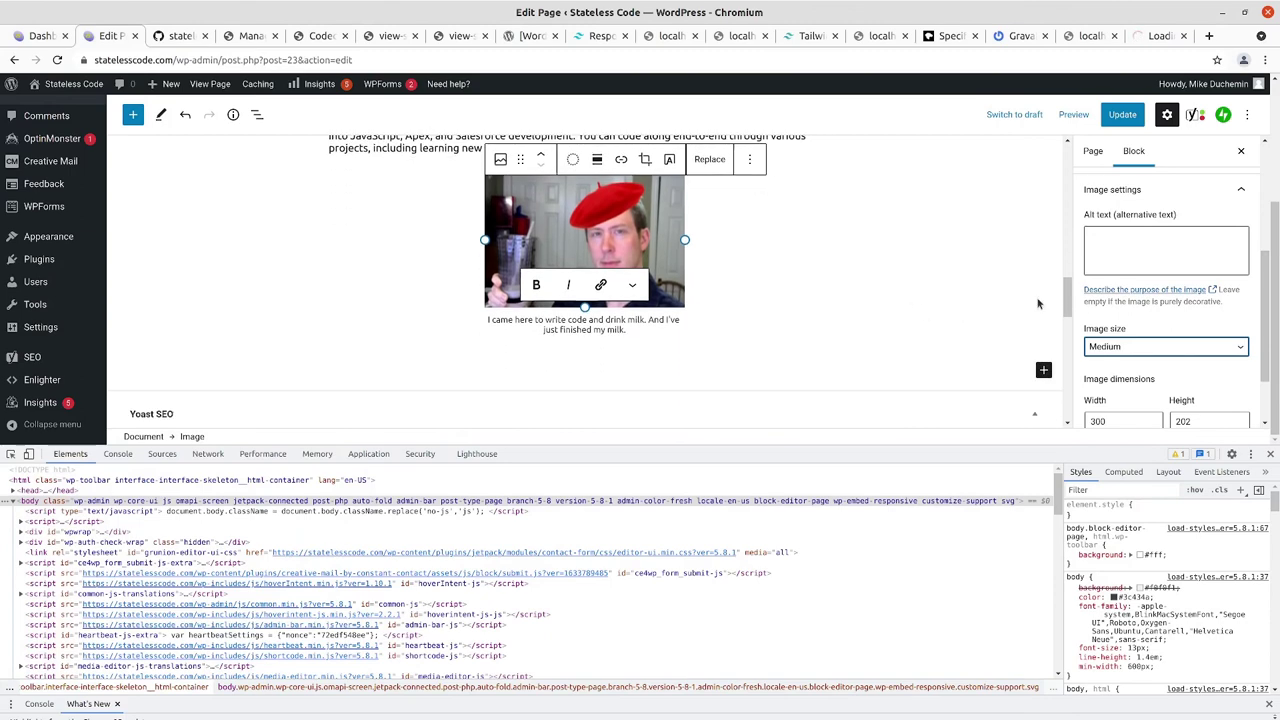
{"action": "scroll", "coordinate": [1141, 319], "scroll_direction": "down", "scroll_amount": 1}
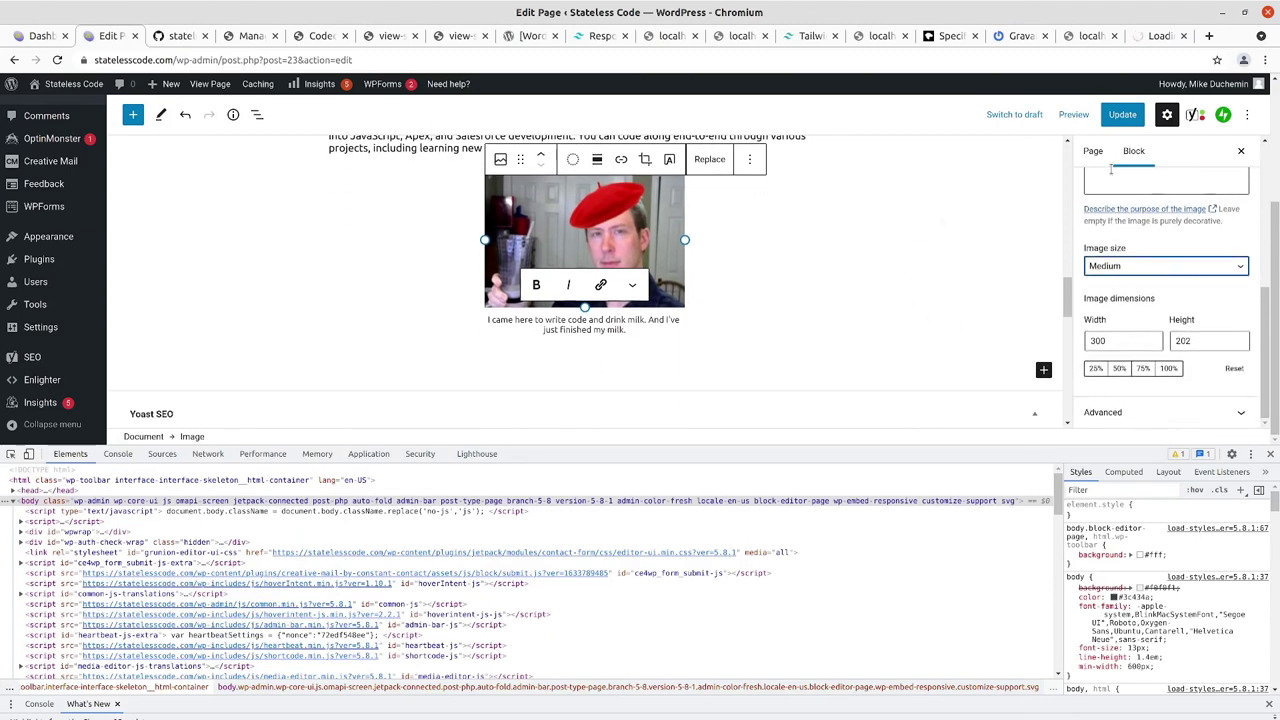
{"action": "left_click", "coordinate": [1125, 115]}
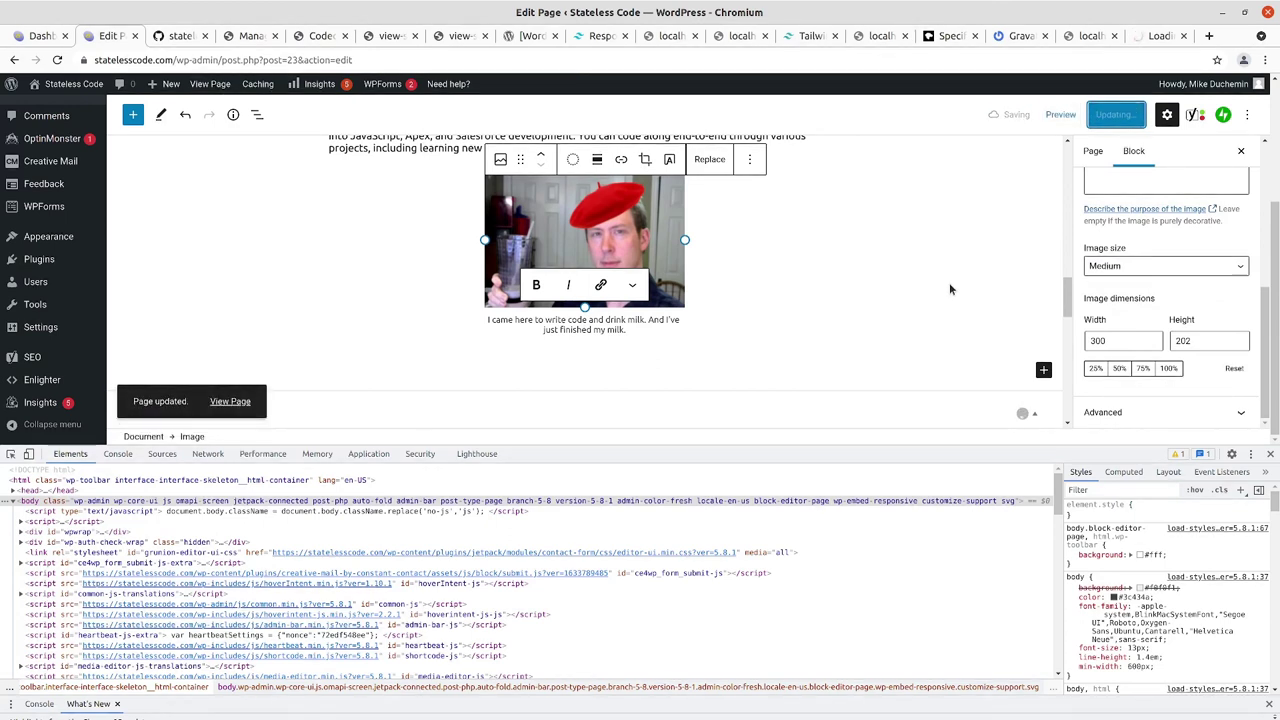
View the updated About page on the live site and scroll through it
{"action": "left_click", "coordinate": [228, 401]}
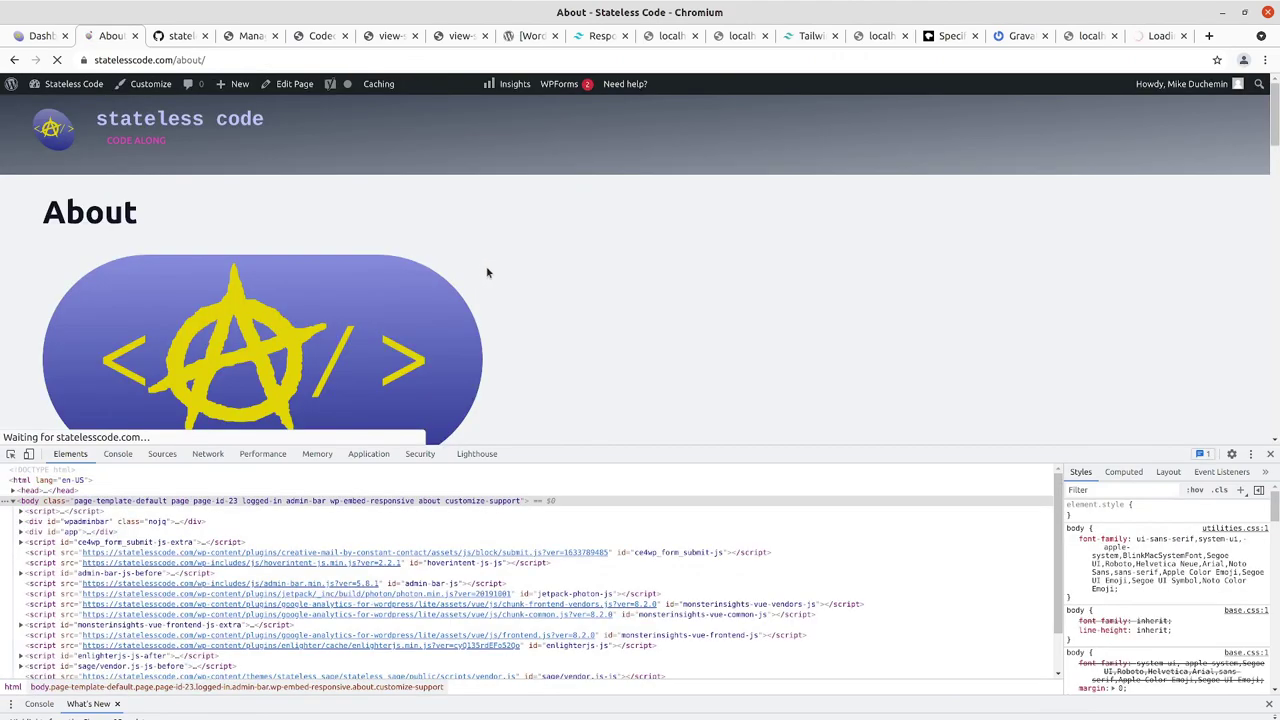
{"action": "scroll", "coordinate": [490, 265], "scroll_direction": "down", "scroll_amount": 4}
{"action": "scroll", "coordinate": [505, 269], "scroll_direction": "down", "scroll_amount": 2}
{"action": "scroll", "coordinate": [506, 269], "scroll_direction": "down", "scroll_amount": 3}
{"action": "scroll", "coordinate": [506, 270], "scroll_direction": "down", "scroll_amount": 3}
{"action": "scroll", "coordinate": [506, 270], "scroll_direction": "down", "scroll_amount": 3}
{"action": "scroll", "coordinate": [506, 270], "scroll_direction": "down", "scroll_amount": 3}
{"action": "scroll", "coordinate": [506, 270], "scroll_direction": "down", "scroll_amount": 3}
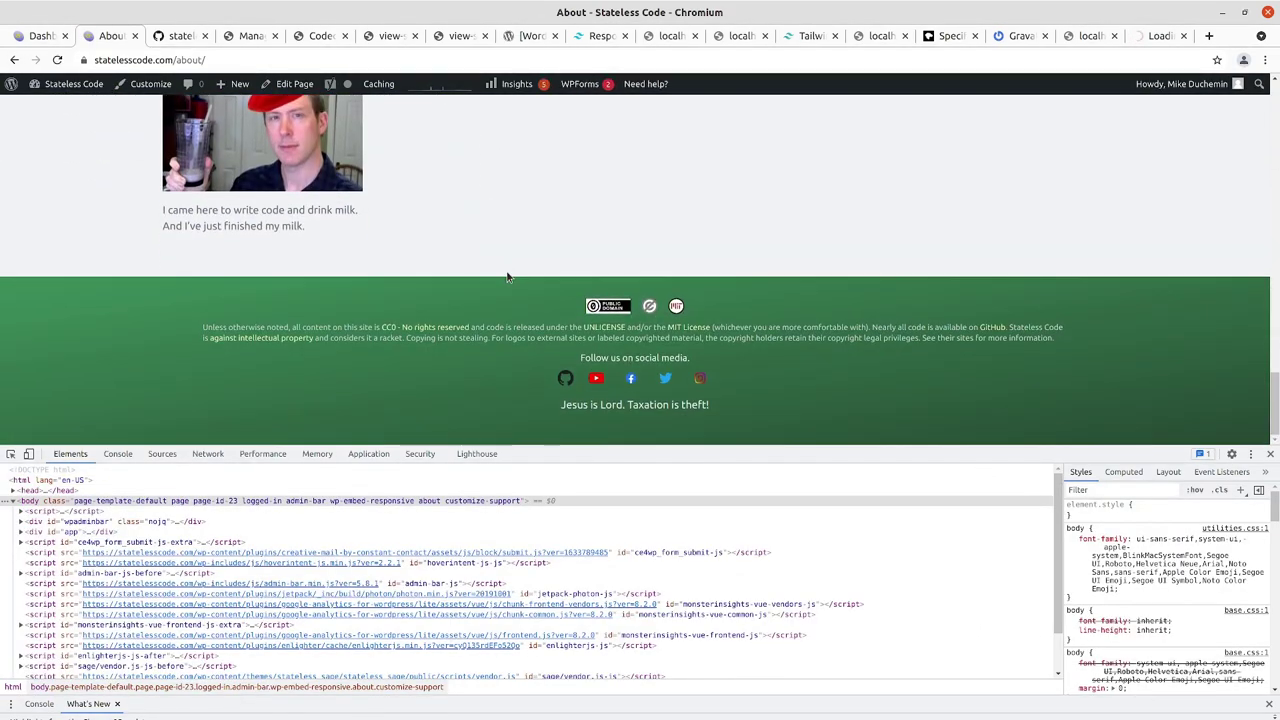
{"action": "scroll", "coordinate": [506, 270], "scroll_direction": "up", "scroll_amount": 3}
{"action": "scroll", "coordinate": [506, 277], "scroll_direction": "up", "scroll_amount": 2}
{"action": "scroll", "coordinate": [506, 277], "scroll_direction": "up", "scroll_amount": 3}
{"action": "scroll", "coordinate": [506, 277], "scroll_direction": "up", "scroll_amount": 3}
{"action": "scroll", "coordinate": [510, 277], "scroll_direction": "up", "scroll_amount": 3}
{"action": "scroll", "coordinate": [530, 275], "scroll_direction": "up", "scroll_amount": 5}
{"action": "scroll", "coordinate": [545, 268], "scroll_direction": "up", "scroll_amount": 4}
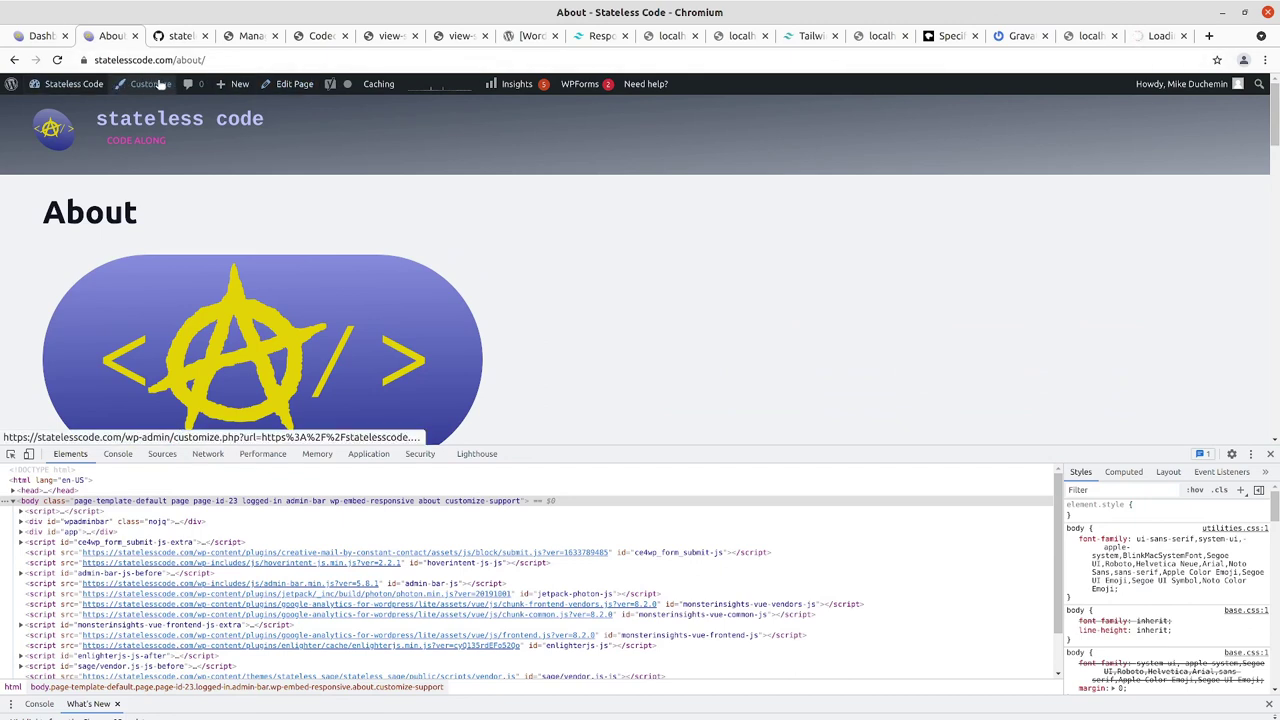
{"action": "mouse_move", "coordinate": [378, 84]}
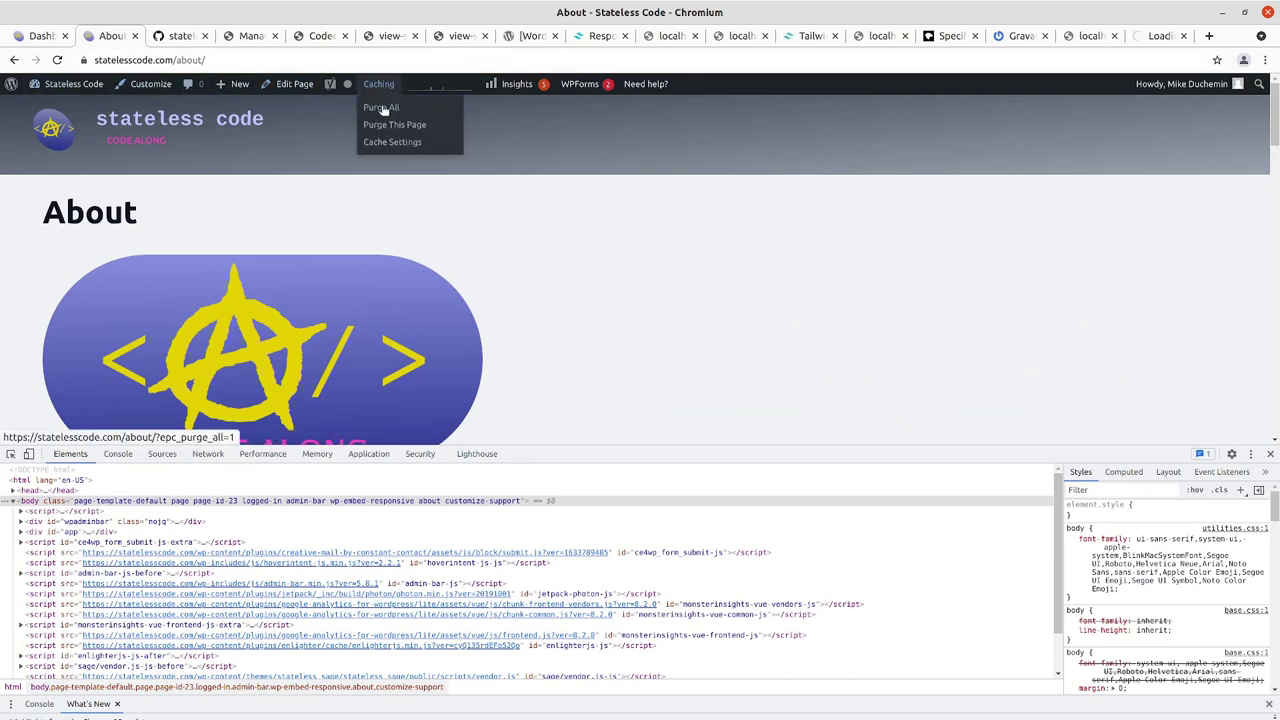
Purge this page's cache and reload to check the smaller milk photo
{"action": "left_click", "coordinate": [385, 125]}
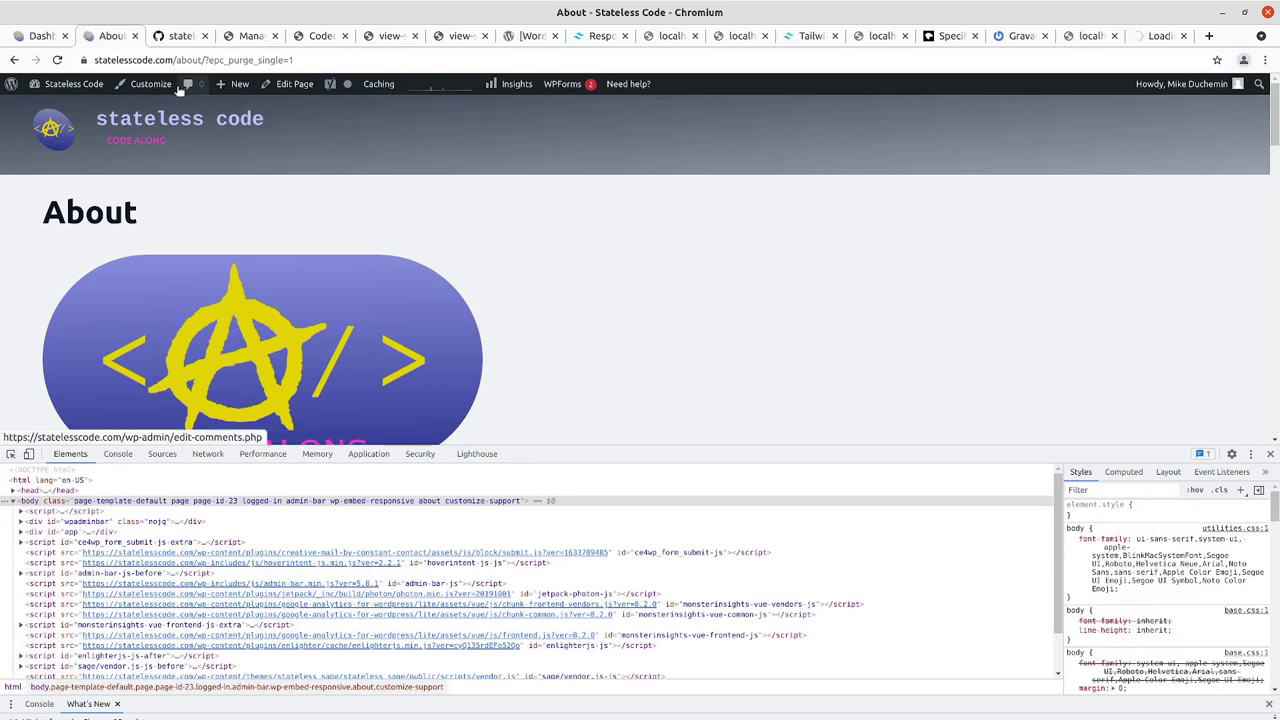
{"action": "left_click", "coordinate": [57, 61]}
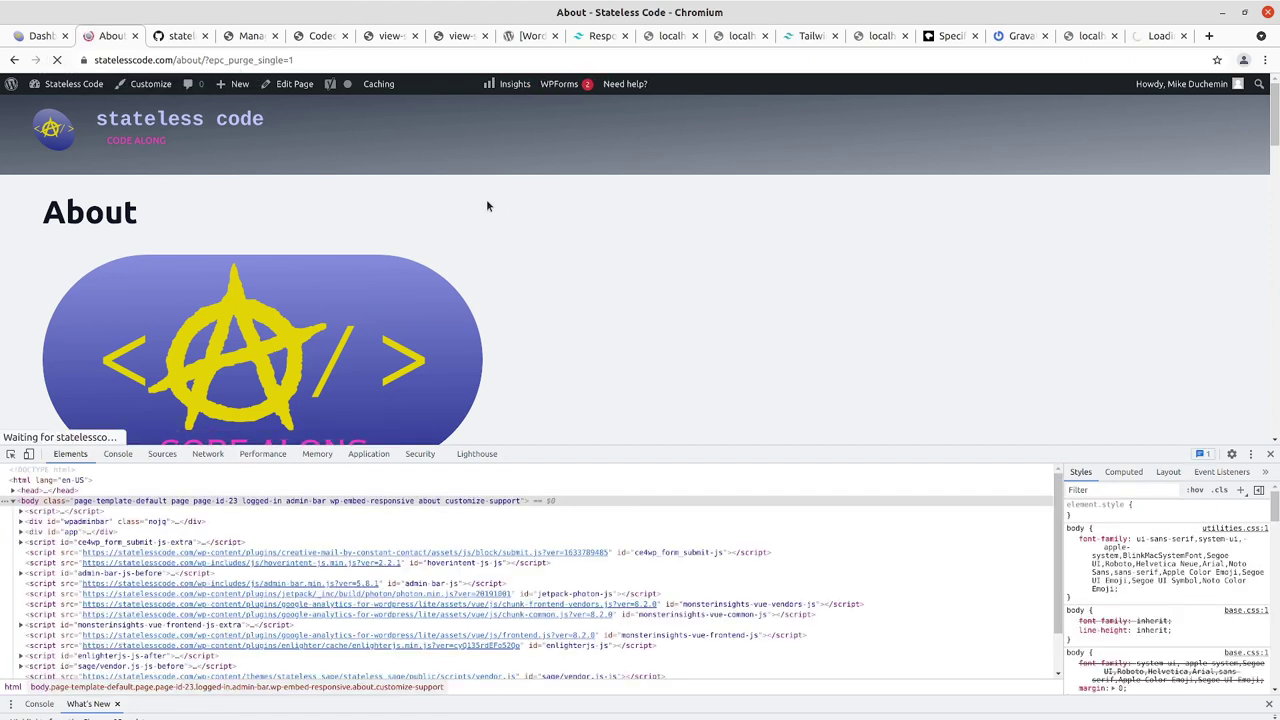
{"action": "scroll", "coordinate": [464, 207], "scroll_direction": "down", "scroll_amount": 1}
{"action": "scroll", "coordinate": [464, 207], "scroll_direction": "down", "scroll_amount": 6}
{"action": "scroll", "coordinate": [456, 197], "scroll_direction": "down", "scroll_amount": 3}
{"action": "scroll", "coordinate": [456, 196], "scroll_direction": "down", "scroll_amount": 5}
{"action": "scroll", "coordinate": [459, 188], "scroll_direction": "down", "scroll_amount": 5}
{"action": "scroll", "coordinate": [459, 188], "scroll_direction": "down", "scroll_amount": 5}
{"action": "scroll", "coordinate": [274, 171], "scroll_direction": "up", "scroll_amount": 1}
{"action": "scroll", "coordinate": [274, 171], "scroll_direction": "up", "scroll_amount": 2}
{"action": "scroll", "coordinate": [274, 171], "scroll_direction": "down", "scroll_amount": 2}
{"action": "scroll", "coordinate": [274, 171], "scroll_direction": "up", "scroll_amount": 2}
{"action": "scroll", "coordinate": [87, 258], "scroll_direction": "up", "scroll_amount": 4}
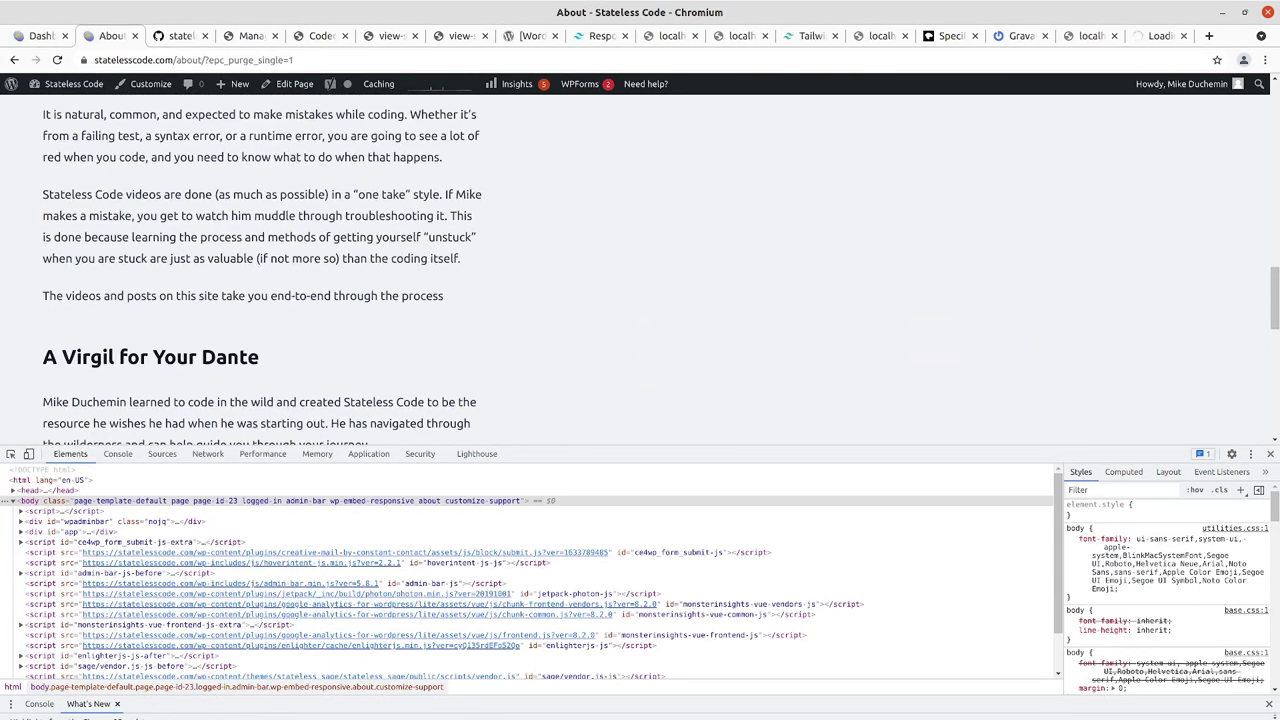
Move 'Picture on about page' to Done and 'Sidebar doesn't show up' to In progress
{"action": "left_click", "coordinate": [177, 35]}
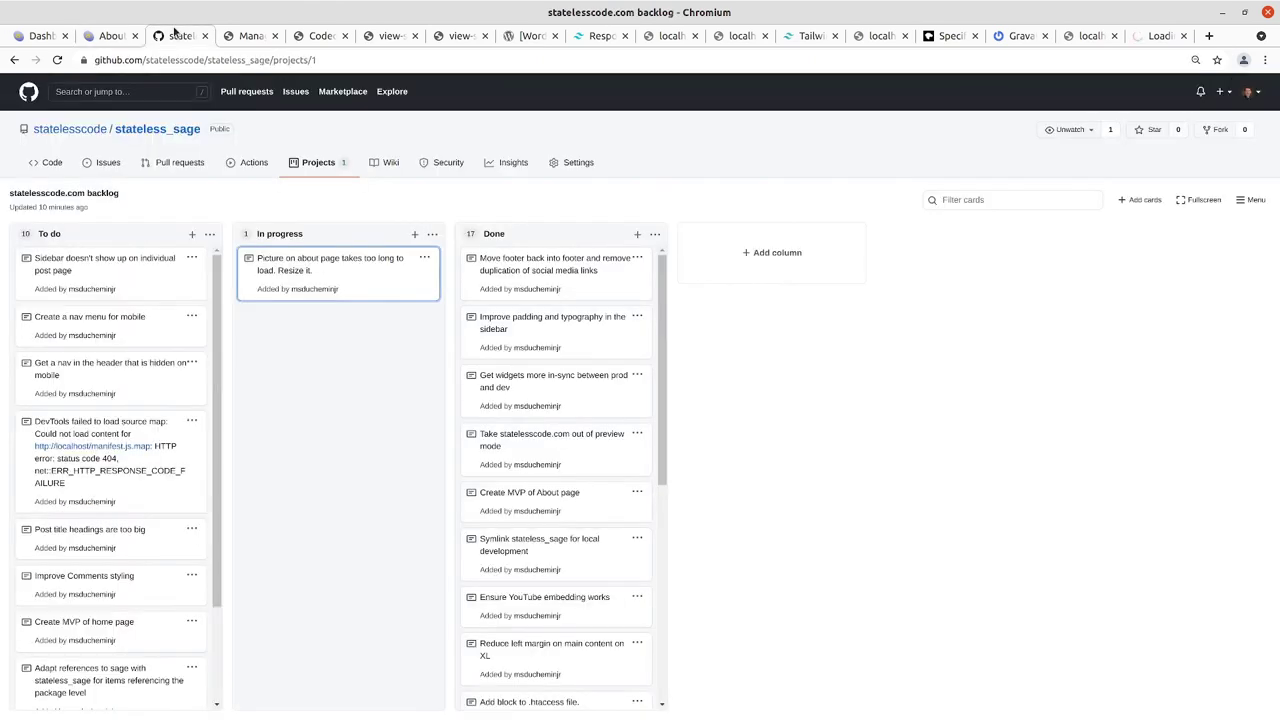
{"action": "left_click_drag", "start_coordinate": [366, 273], "coordinate": [583, 330]}
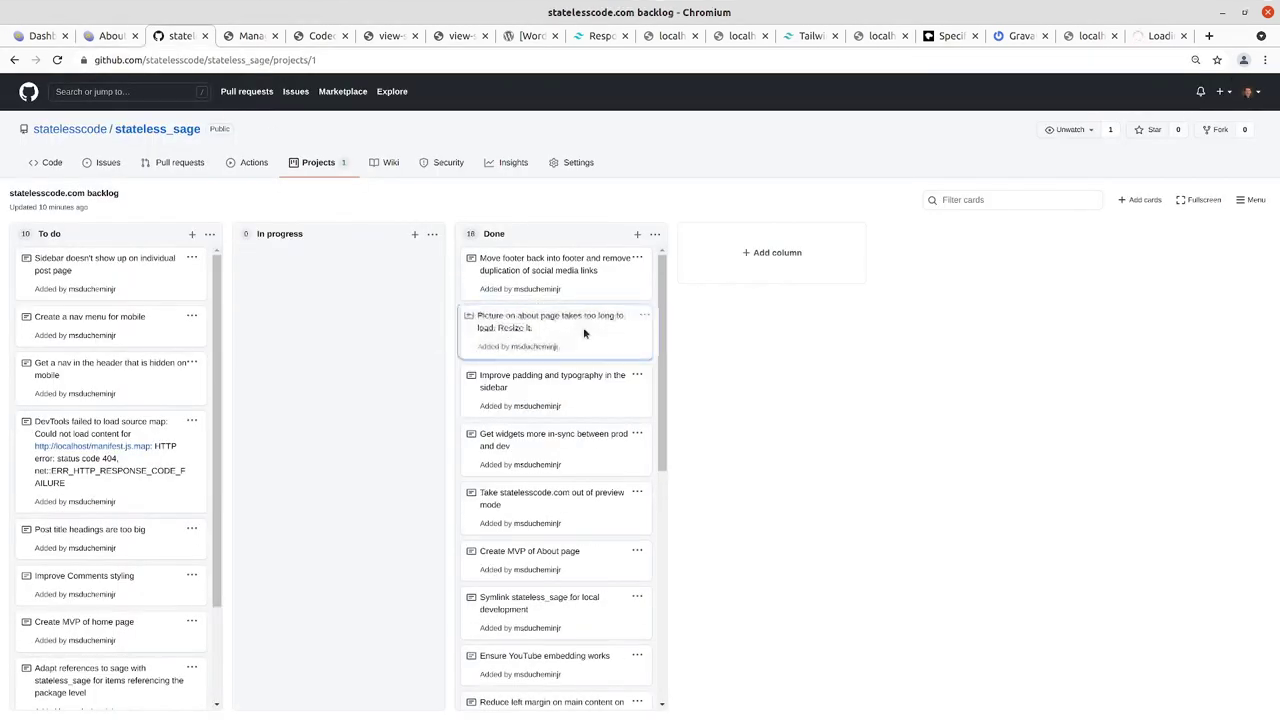
{"action": "left_click_drag", "start_coordinate": [134, 268], "coordinate": [357, 283]}
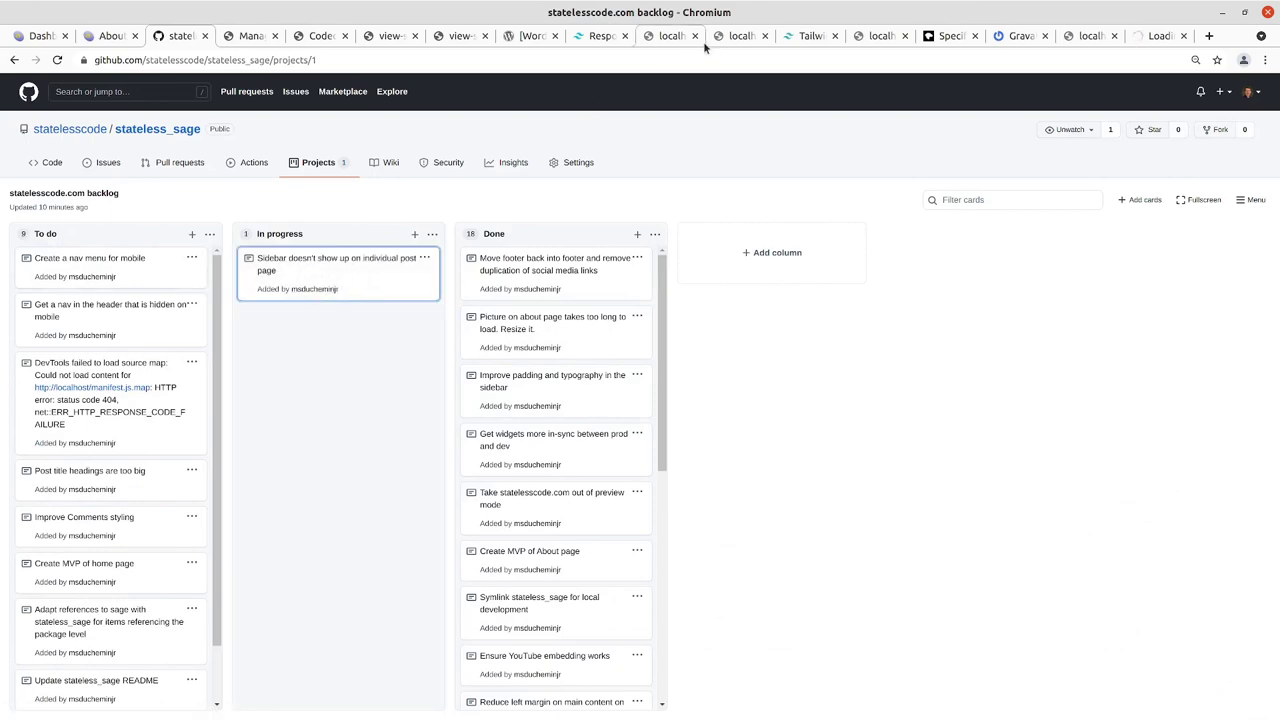
Bring up the Codecast: Create a RubyGem 66 post and scroll through it, then back to the top
{"action": "left_click", "coordinate": [316, 36]}
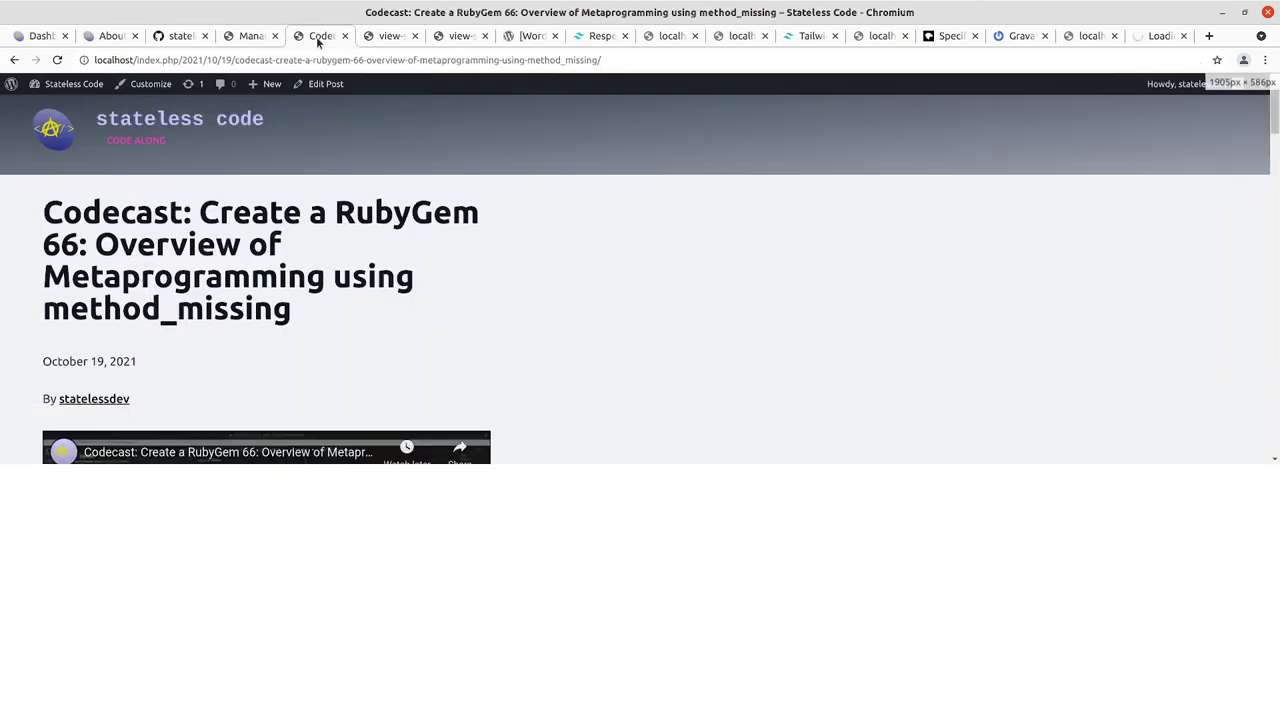
{"action": "scroll", "coordinate": [500, 343], "scroll_direction": "down", "scroll_amount": 2}
{"action": "scroll", "coordinate": [499, 336], "scroll_direction": "down", "scroll_amount": 3}
{"action": "scroll", "coordinate": [498, 318], "scroll_direction": "down", "scroll_amount": 2}
{"action": "scroll", "coordinate": [498, 318], "scroll_direction": "down", "scroll_amount": 2}
{"action": "scroll", "coordinate": [493, 290], "scroll_direction": "up", "scroll_amount": 2}
{"action": "scroll", "coordinate": [493, 290], "scroll_direction": "up", "scroll_amount": 3}
{"action": "scroll", "coordinate": [493, 290], "scroll_direction": "up", "scroll_amount": 4}
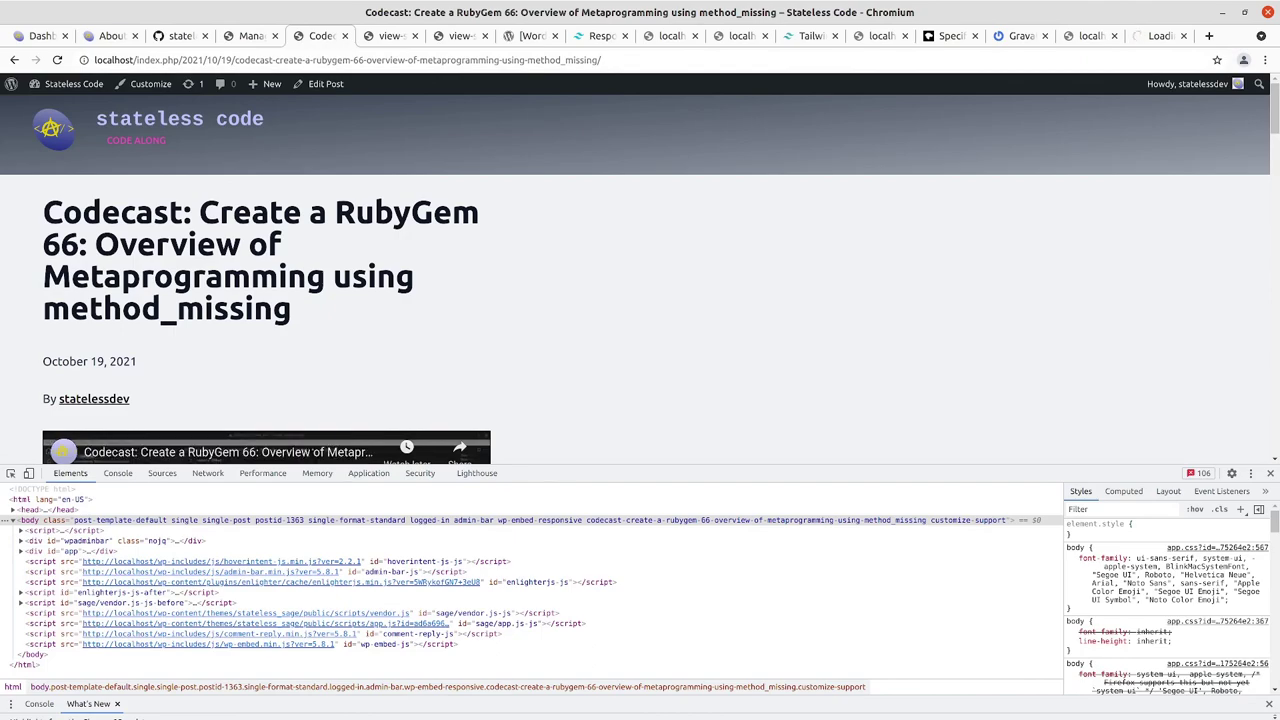
Open the theme's views/layouts/app.blade.php layout in VS Code's Explorer
{"action": "key", "text": "alt+Tab"}
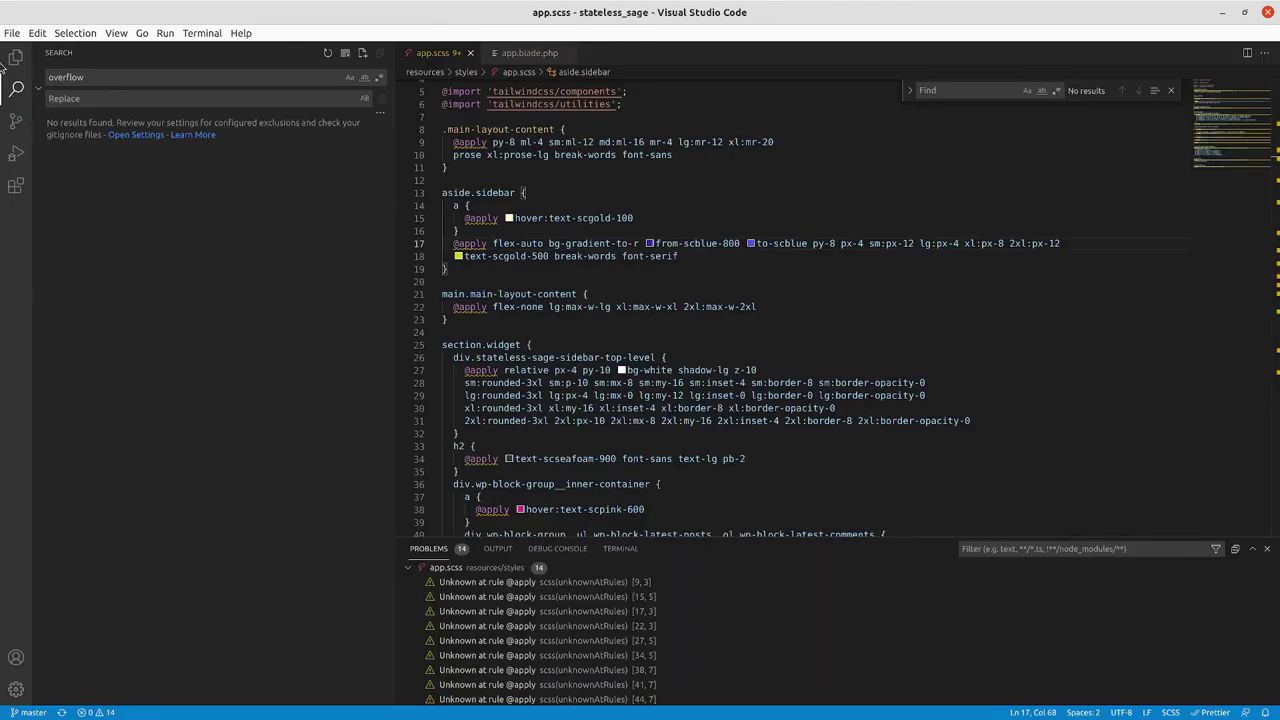
{"action": "left_click", "coordinate": [15, 58]}
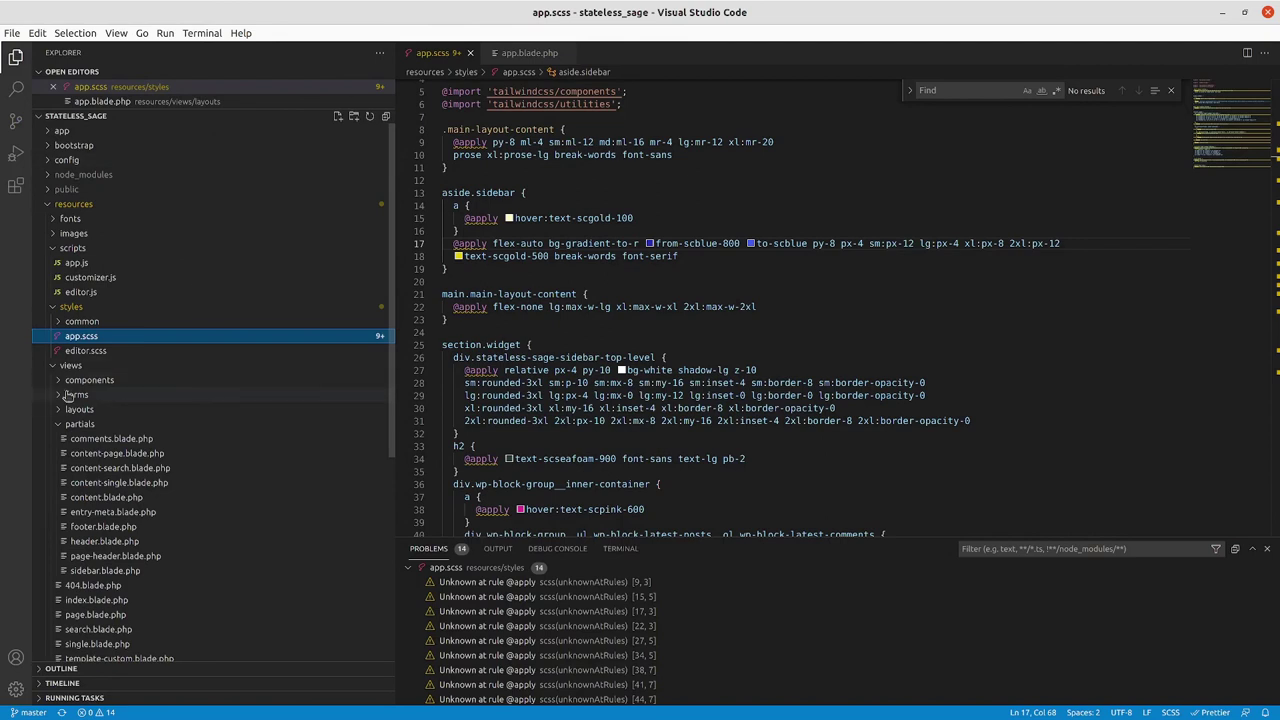
{"action": "left_click", "coordinate": [60, 410]}
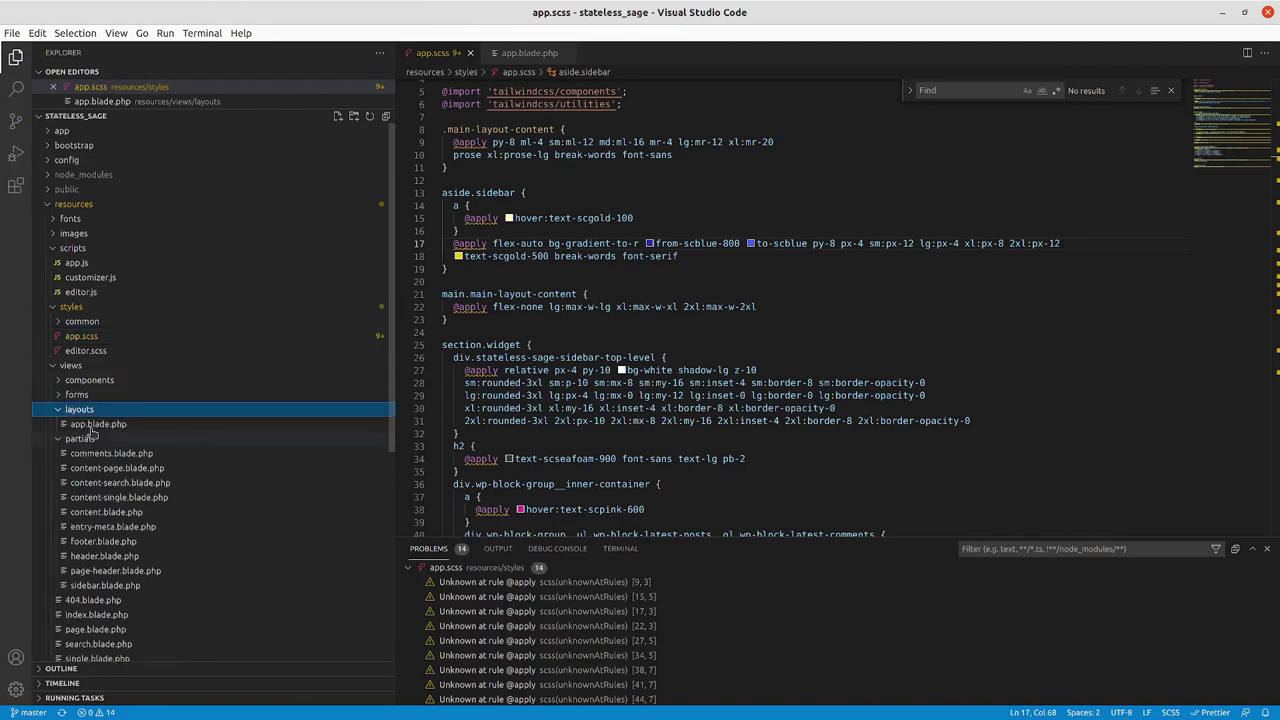
{"action": "left_click", "coordinate": [92, 428]}
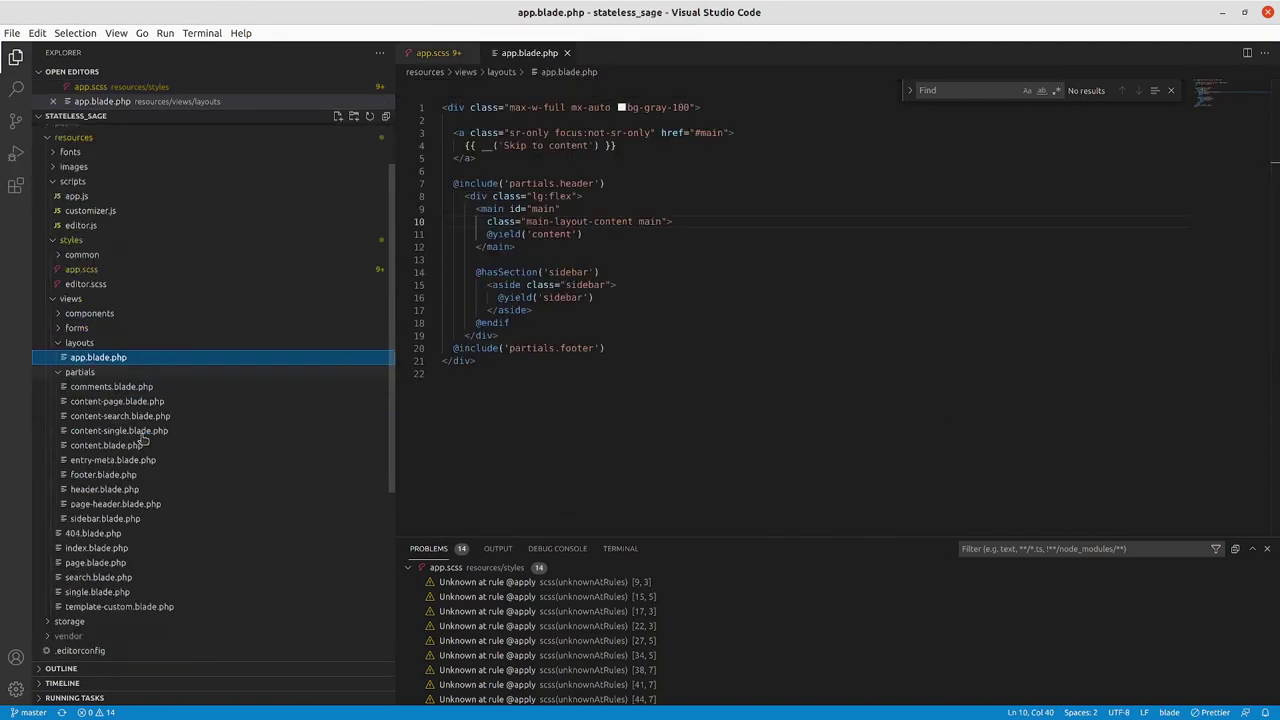
Open single.blade.php as a permanent tab, then the partials/content-single.blade.php partial
{"action": "scroll", "coordinate": [125, 420], "scroll_direction": "down", "scroll_amount": 3}
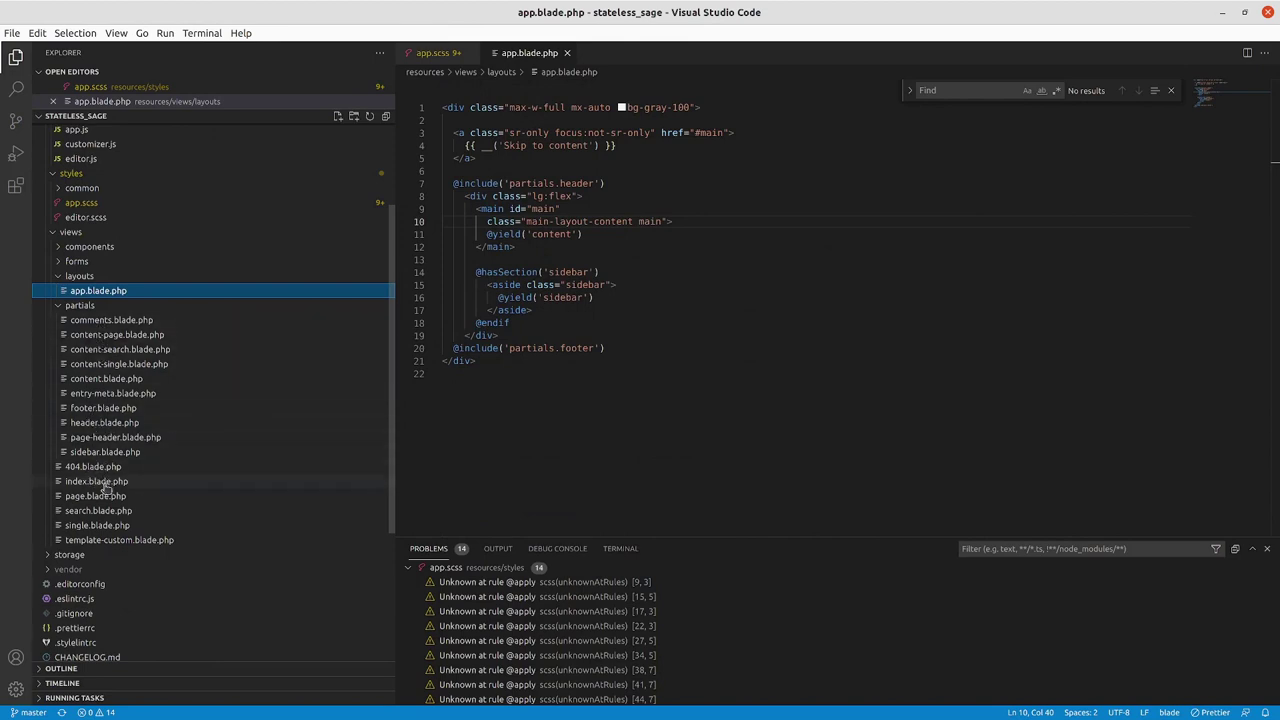
{"action": "left_click", "coordinate": [100, 526]}
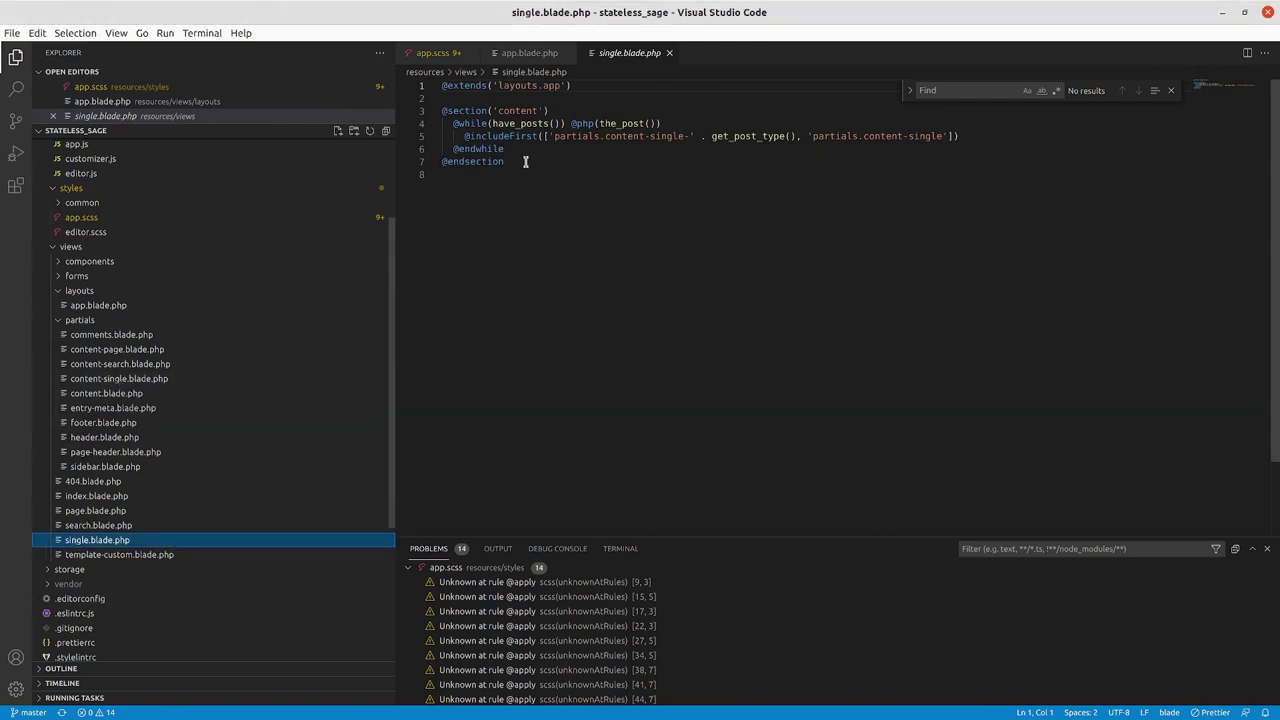
{"action": "double_click", "coordinate": [604, 53]}
{"action": "mouse_move", "coordinate": [630, 53]}
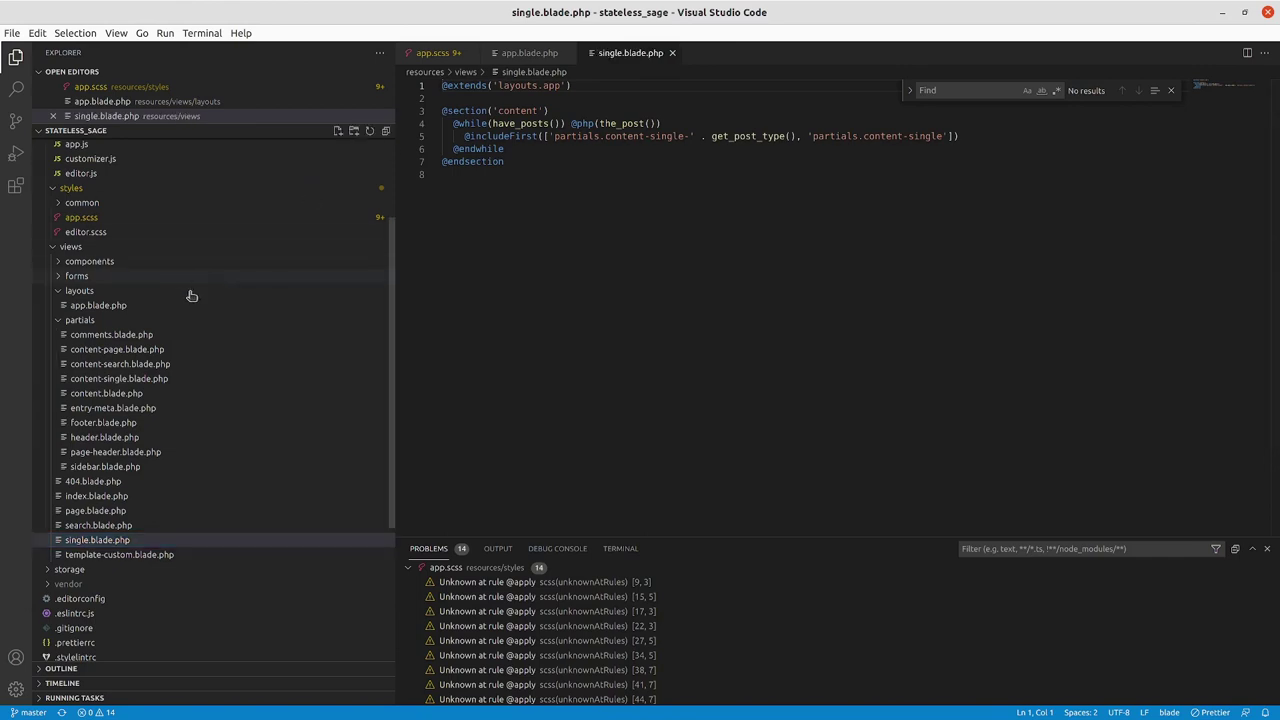
{"action": "left_click", "coordinate": [103, 385]}
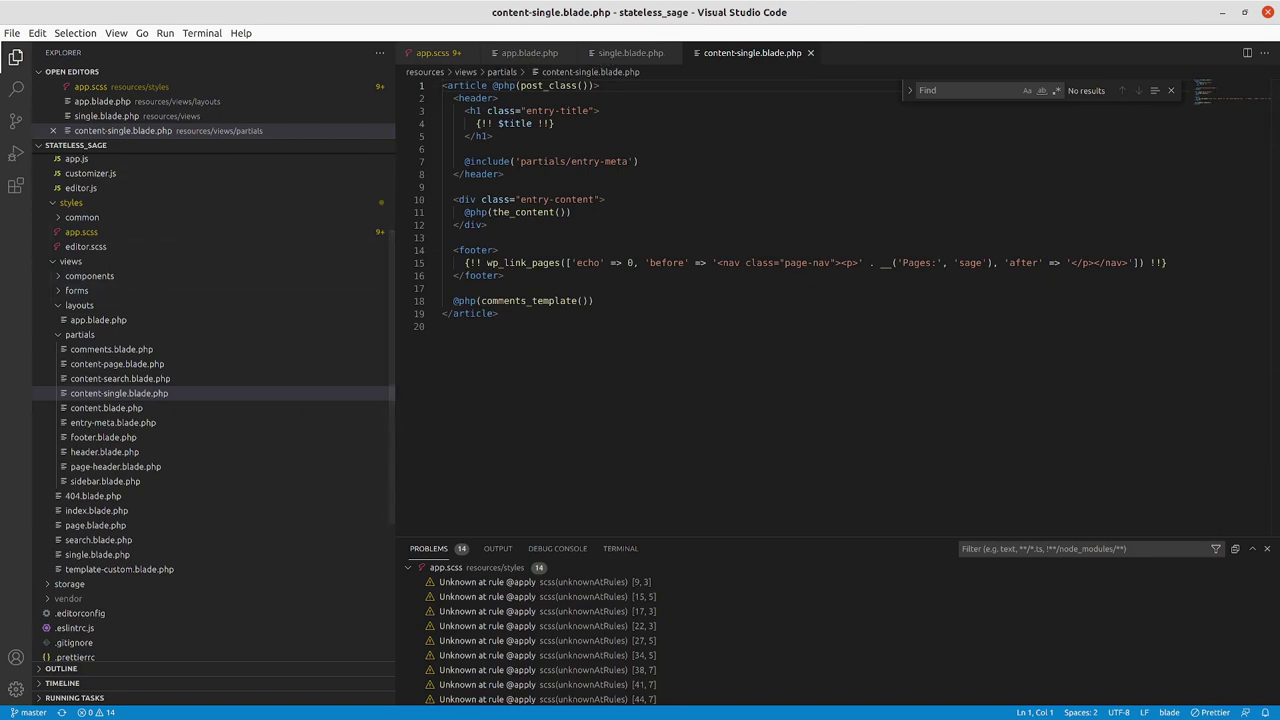
Scroll the Codecast RubyGem 66 post from its title down to the green footer and back up
{"action": "key", "text": "alt+Tab"}
{"action": "scroll", "coordinate": [368, 333], "scroll_direction": "down", "scroll_amount": 5}
{"action": "scroll", "coordinate": [380, 320], "scroll_direction": "down", "scroll_amount": 5}
{"action": "scroll", "coordinate": [400, 310], "scroll_direction": "down", "scroll_amount": 5}
{"action": "scroll", "coordinate": [435, 299], "scroll_direction": "down", "scroll_amount": 5}
{"action": "scroll", "coordinate": [435, 299], "scroll_direction": "down", "scroll_amount": 5}
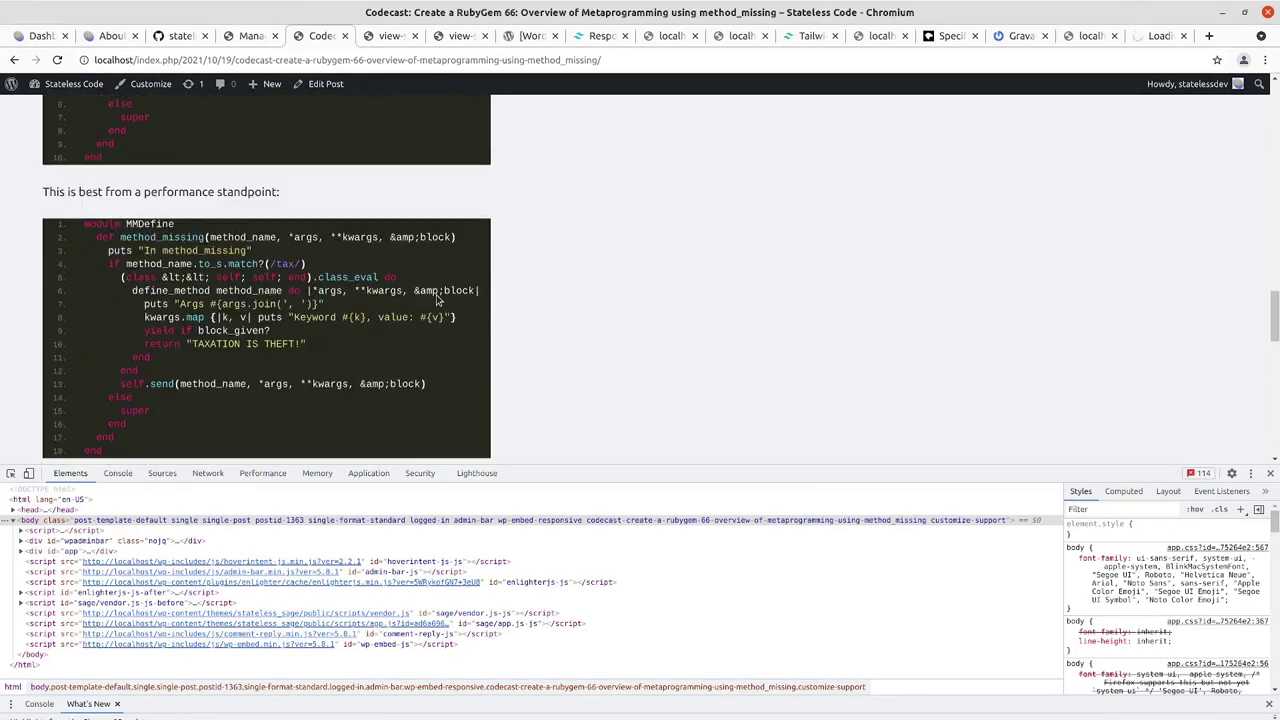
{"action": "scroll", "coordinate": [435, 295], "scroll_direction": "down", "scroll_amount": 5}
{"action": "scroll", "coordinate": [435, 295], "scroll_direction": "down", "scroll_amount": 5}
{"action": "scroll", "coordinate": [434, 295], "scroll_direction": "down", "scroll_amount": 3}
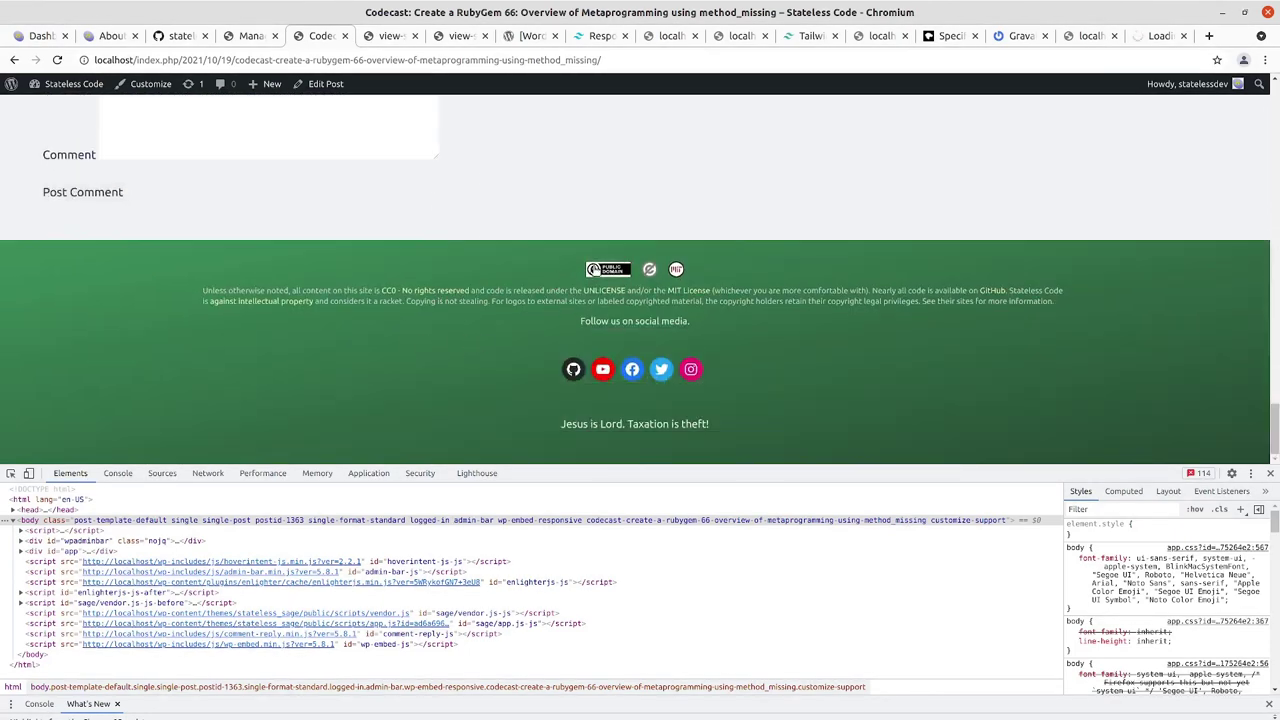
{"action": "left_click_drag", "start_coordinate": [1275, 425], "coordinate": [1264, 100]}
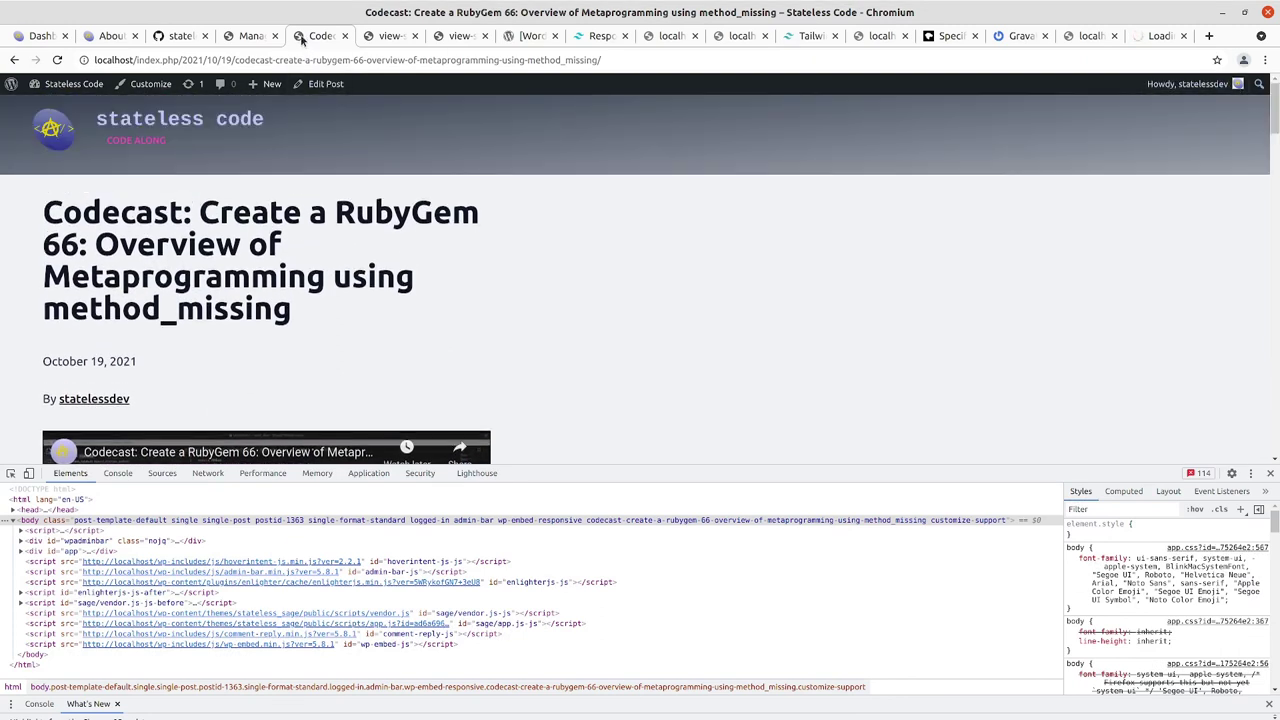
{"action": "scroll", "coordinate": [315, 263], "scroll_direction": "down", "scroll_amount": 1}
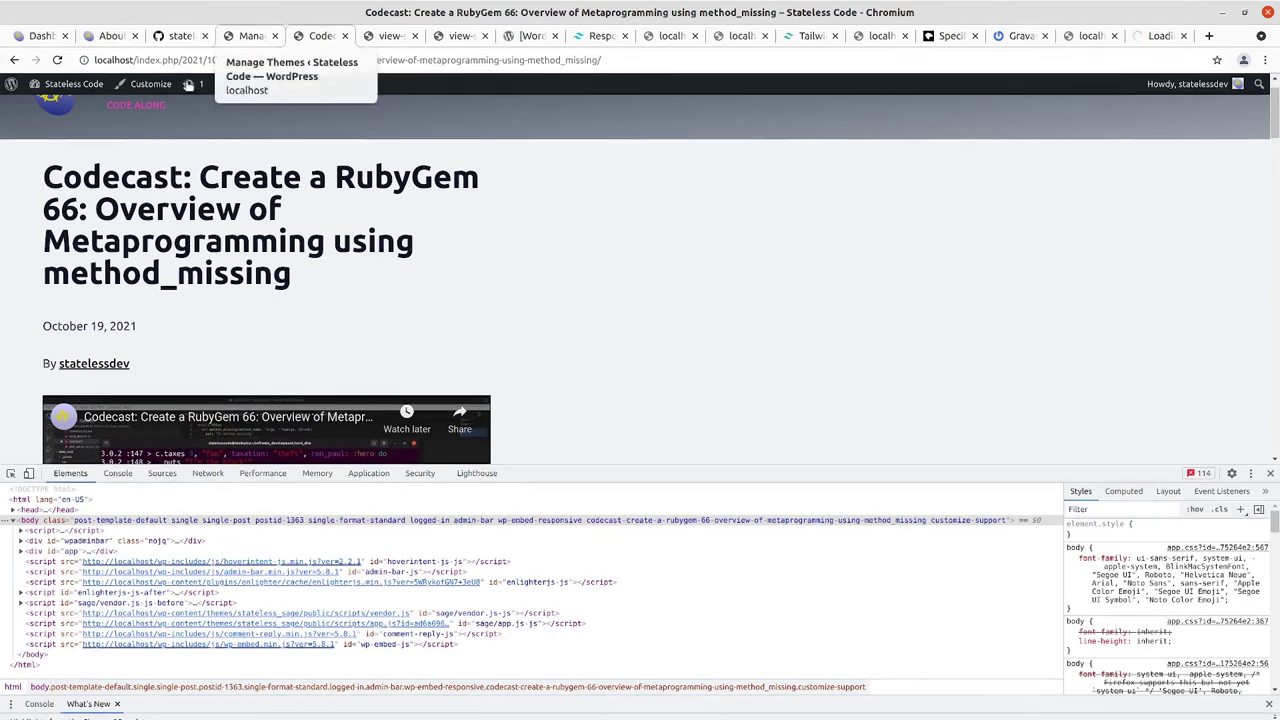
Look over index.blade.php's sidebar section and page.blade.php, ending on single.blade.php
{"action": "key", "text": "alt+Tab"}
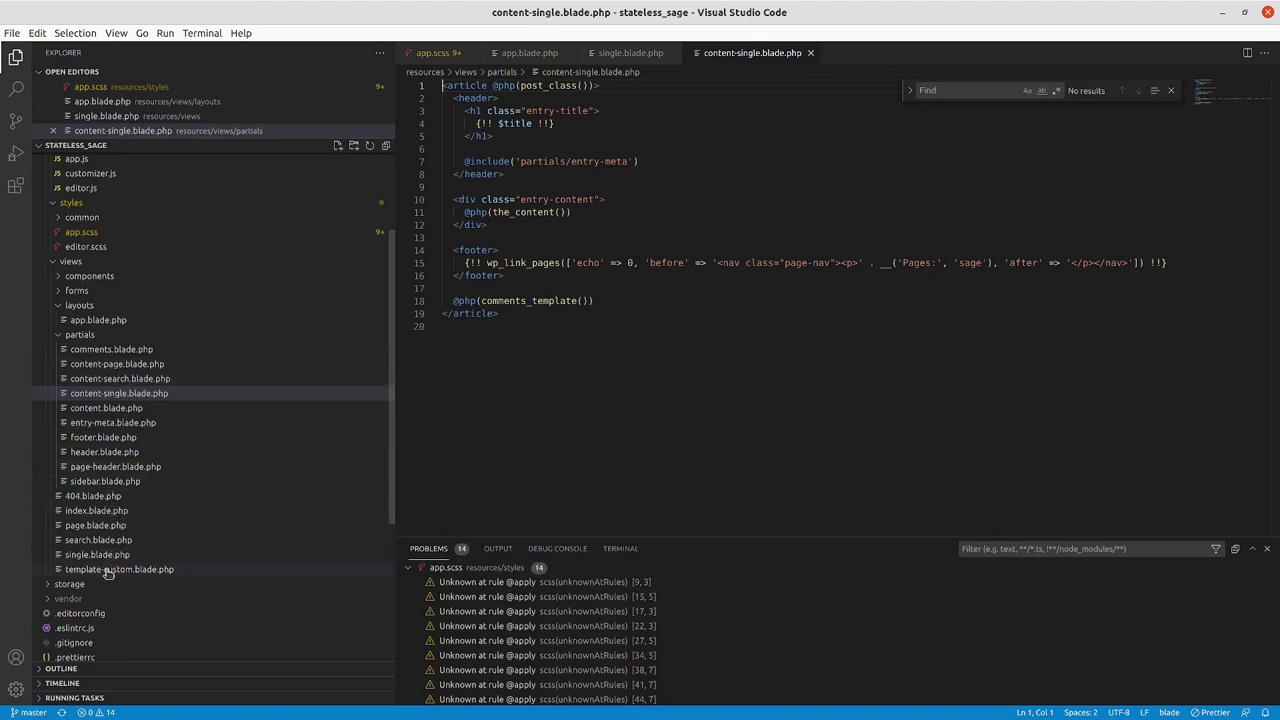
{"action": "left_click", "coordinate": [97, 514]}
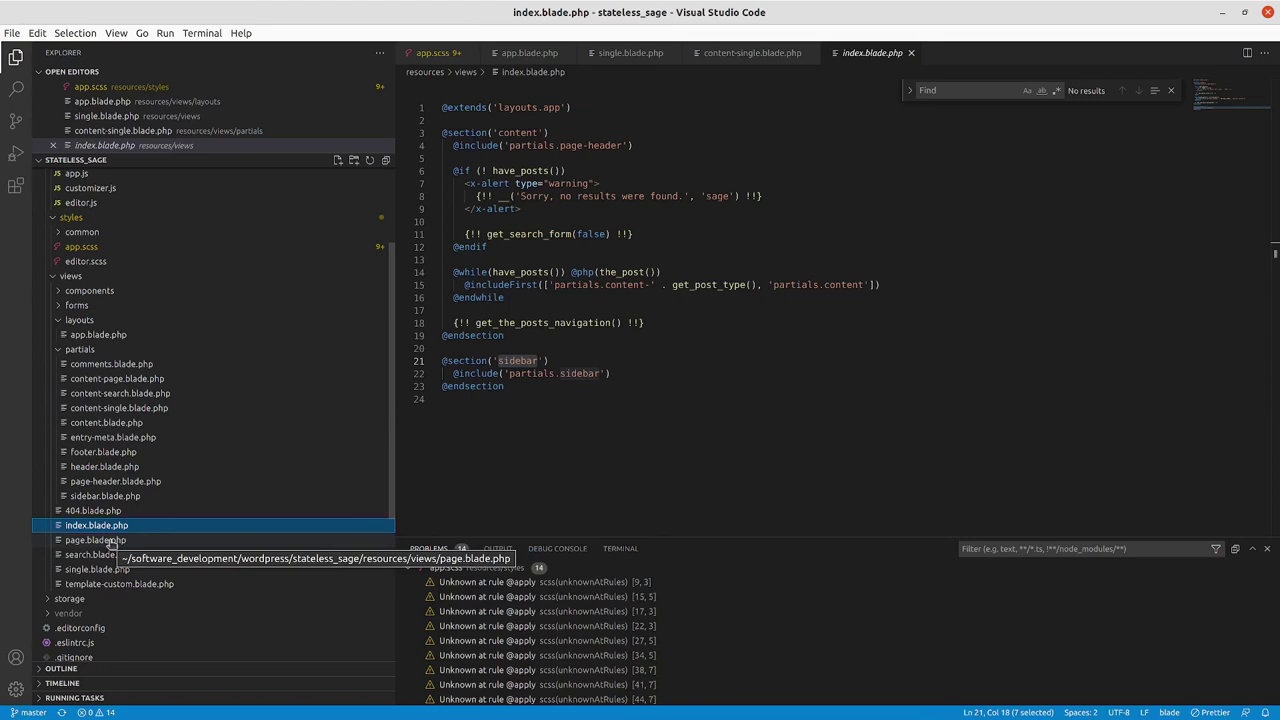
{"action": "left_click", "coordinate": [108, 541]}
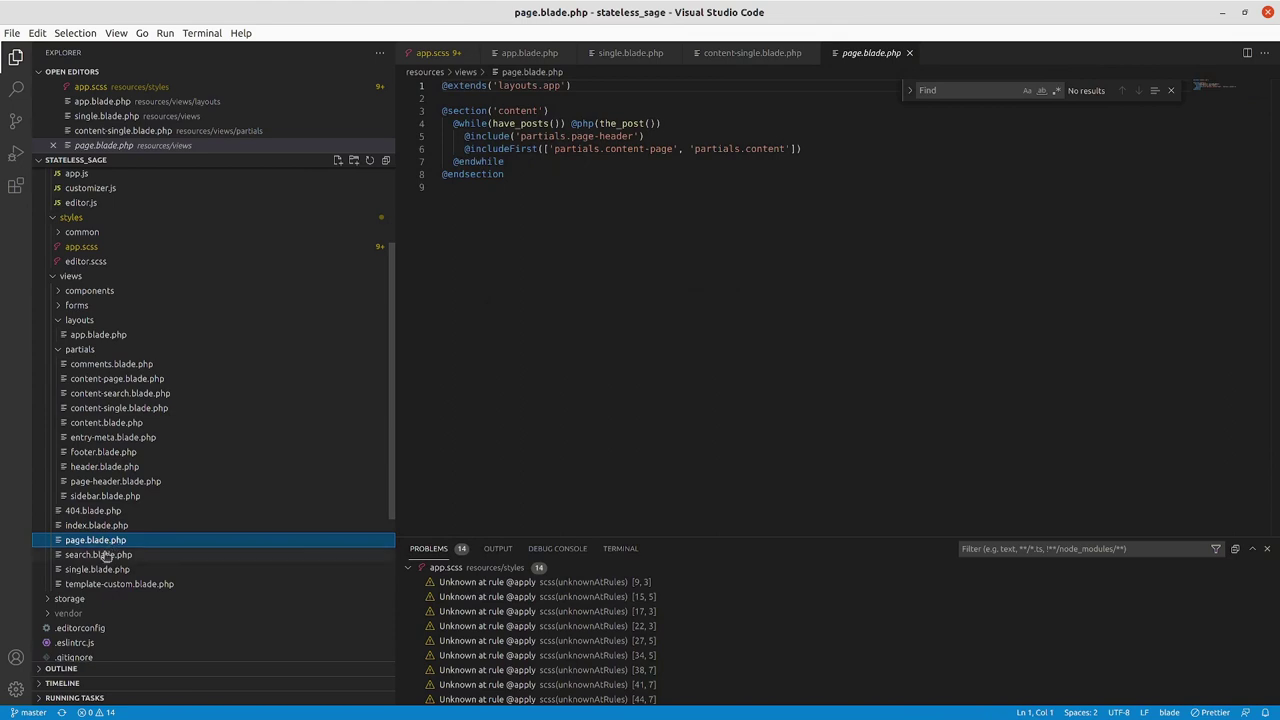
{"action": "left_click", "coordinate": [105, 570]}
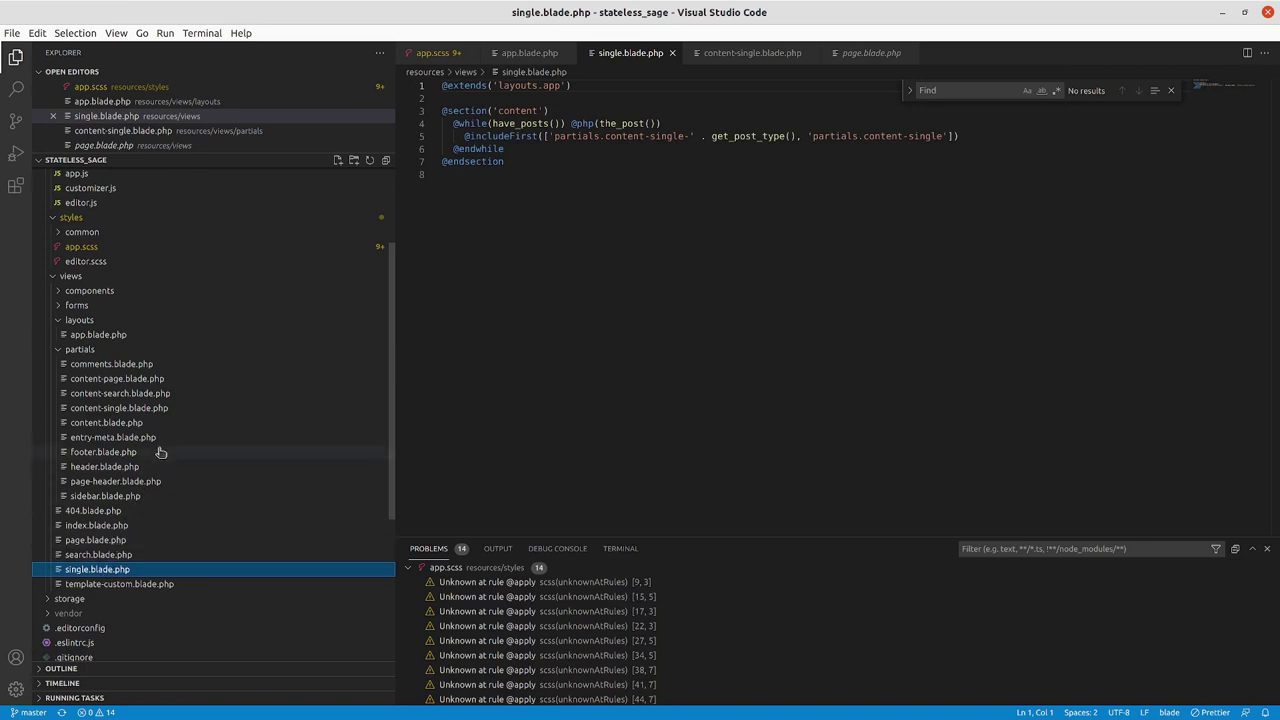
{"action": "left_click", "coordinate": [96, 526]}
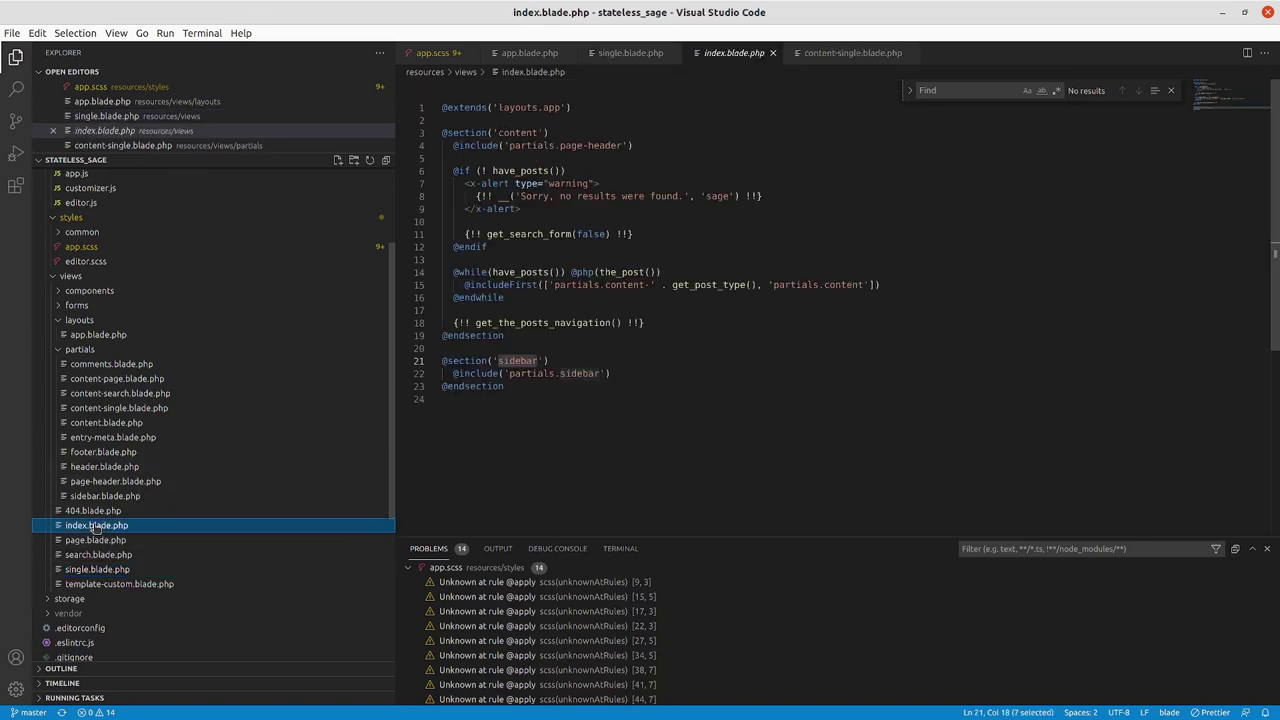
{"action": "left_click", "coordinate": [459, 348]}
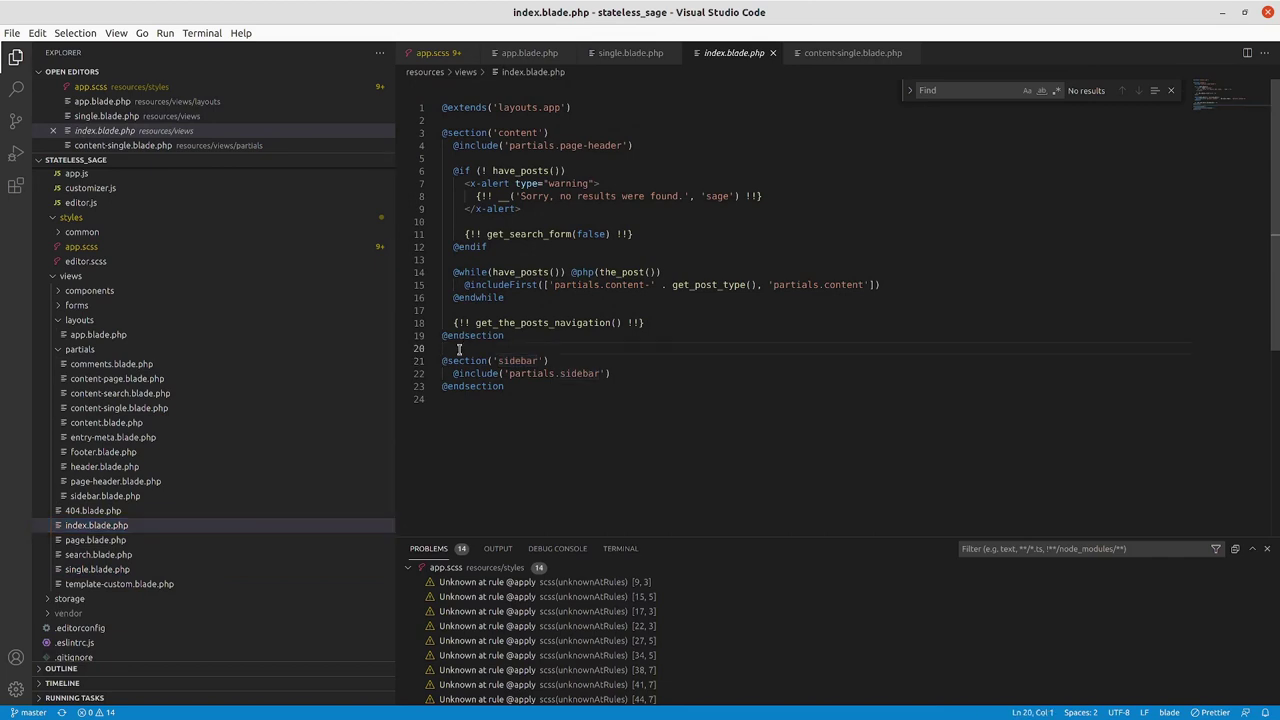
{"action": "key", "text": "Down"}
{"action": "key", "text": "shift+Down"}
{"action": "key", "text": "shift+Down"}
{"action": "key", "text": "shift+Down"}
{"action": "key", "text": "ctrl+c"}
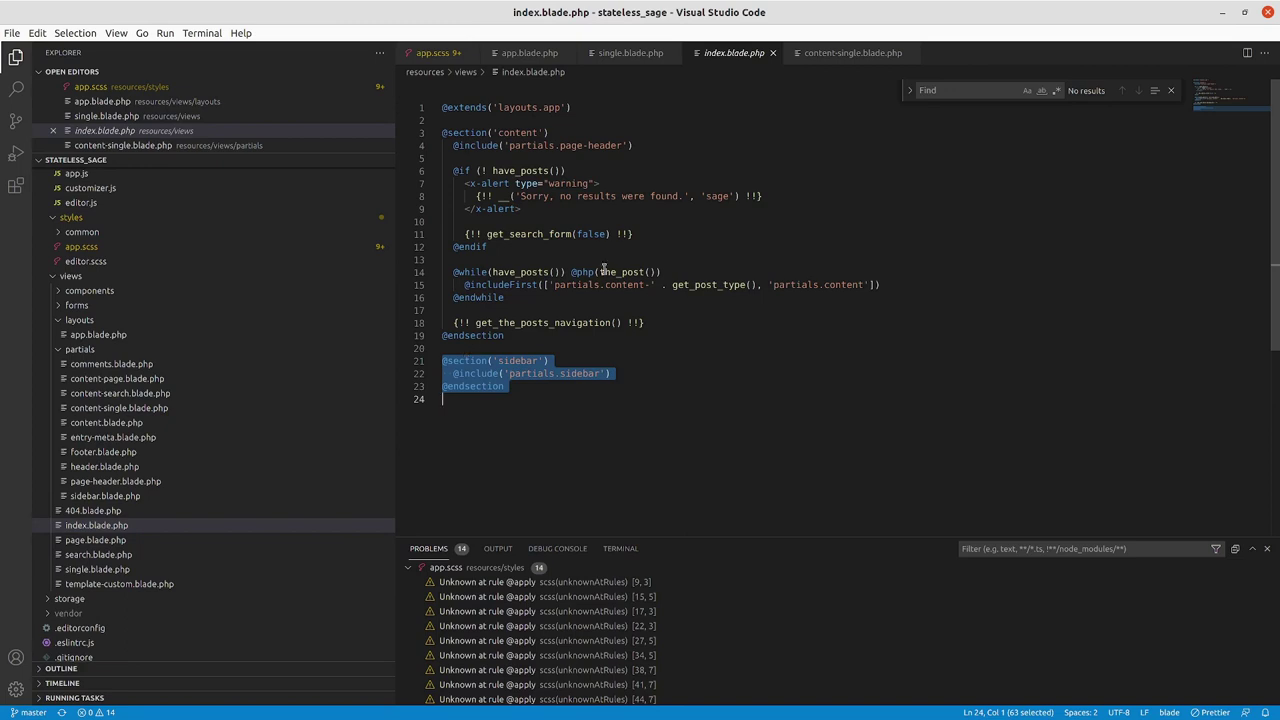
{"action": "left_click_drag", "start_coordinate": [630, 53], "coordinate": [538, 197]}
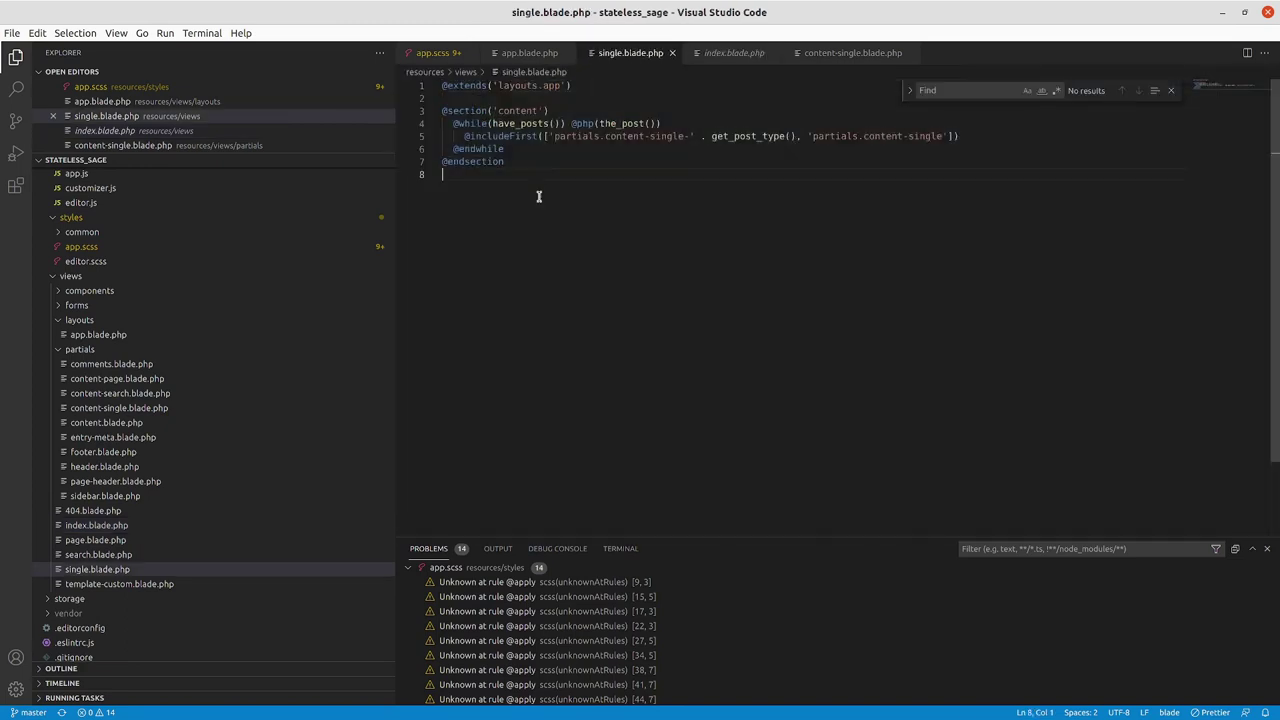
{"action": "key", "text": "ctrl+v"}
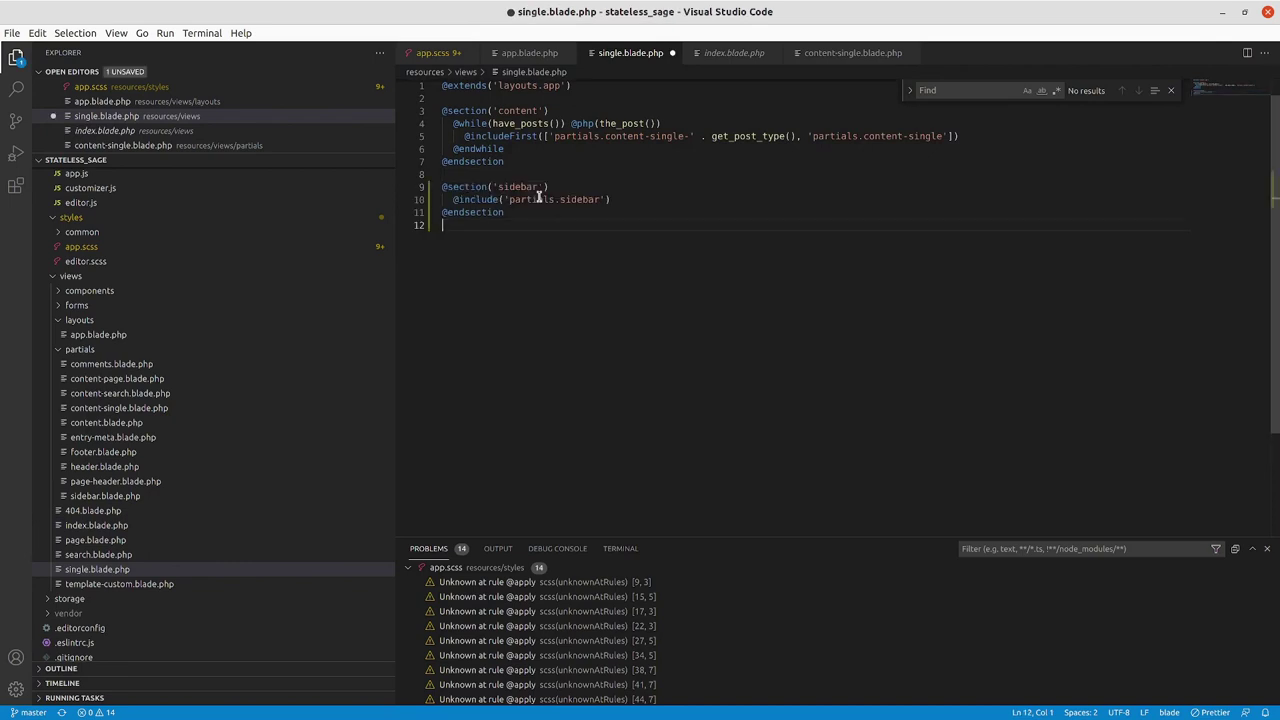
{"action": "key", "text": "ctrl+s"}
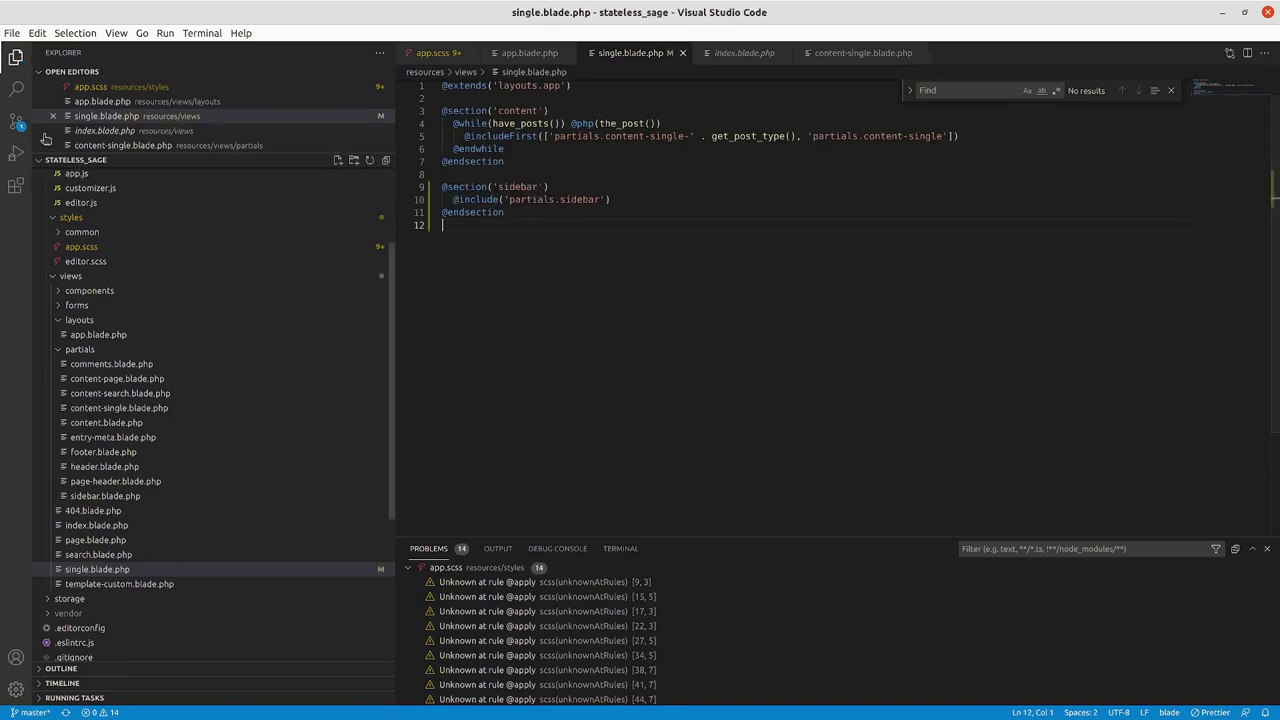
Reload the Codecast post and scroll down to check the new search and Pages sidebar
{"action": "key", "text": "alt+Tab"}
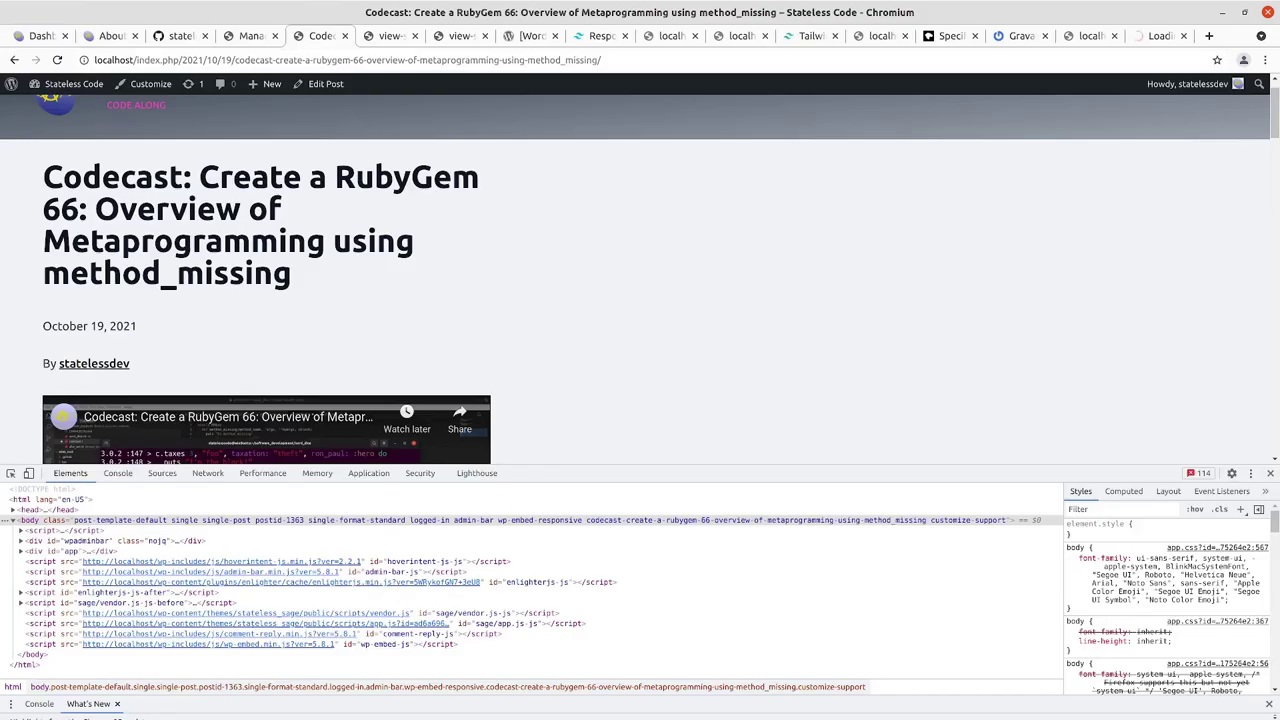
{"action": "left_click", "coordinate": [57, 60]}
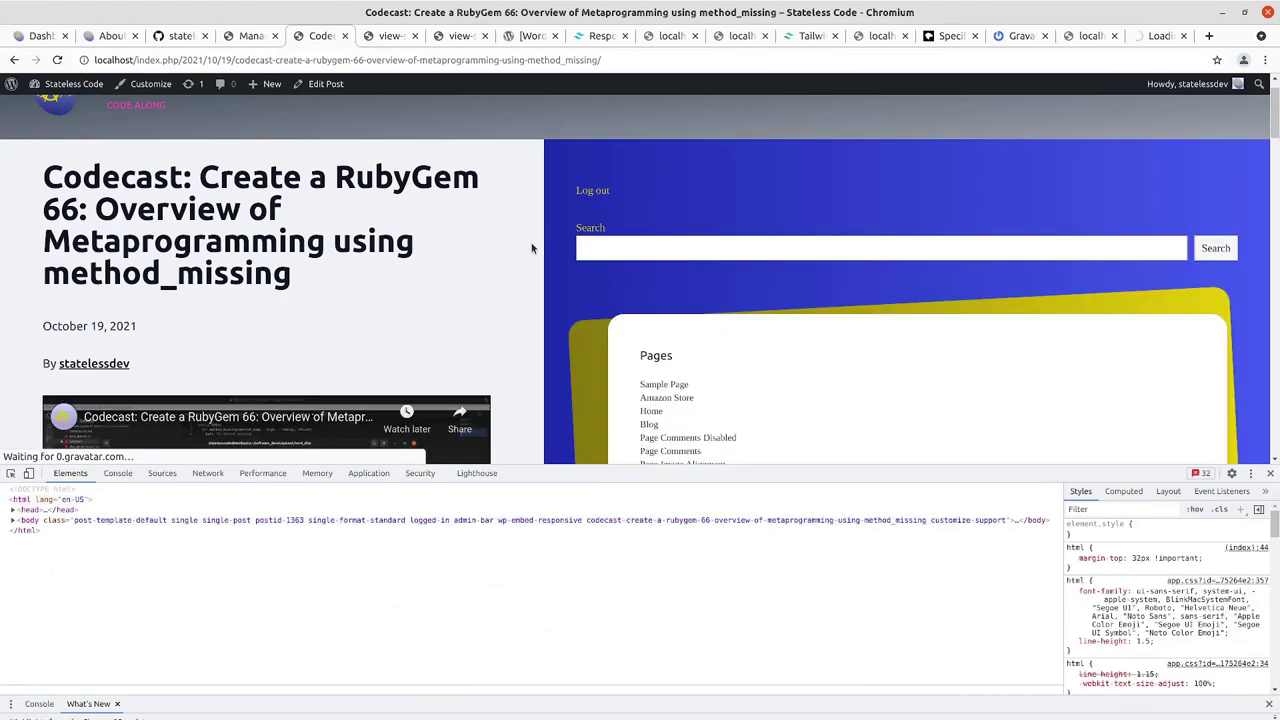
{"action": "scroll", "coordinate": [528, 258], "scroll_direction": "down", "scroll_amount": 3}
{"action": "scroll", "coordinate": [527, 256], "scroll_direction": "down", "scroll_amount": 5}
{"action": "scroll", "coordinate": [526, 255], "scroll_direction": "down", "scroll_amount": 5}
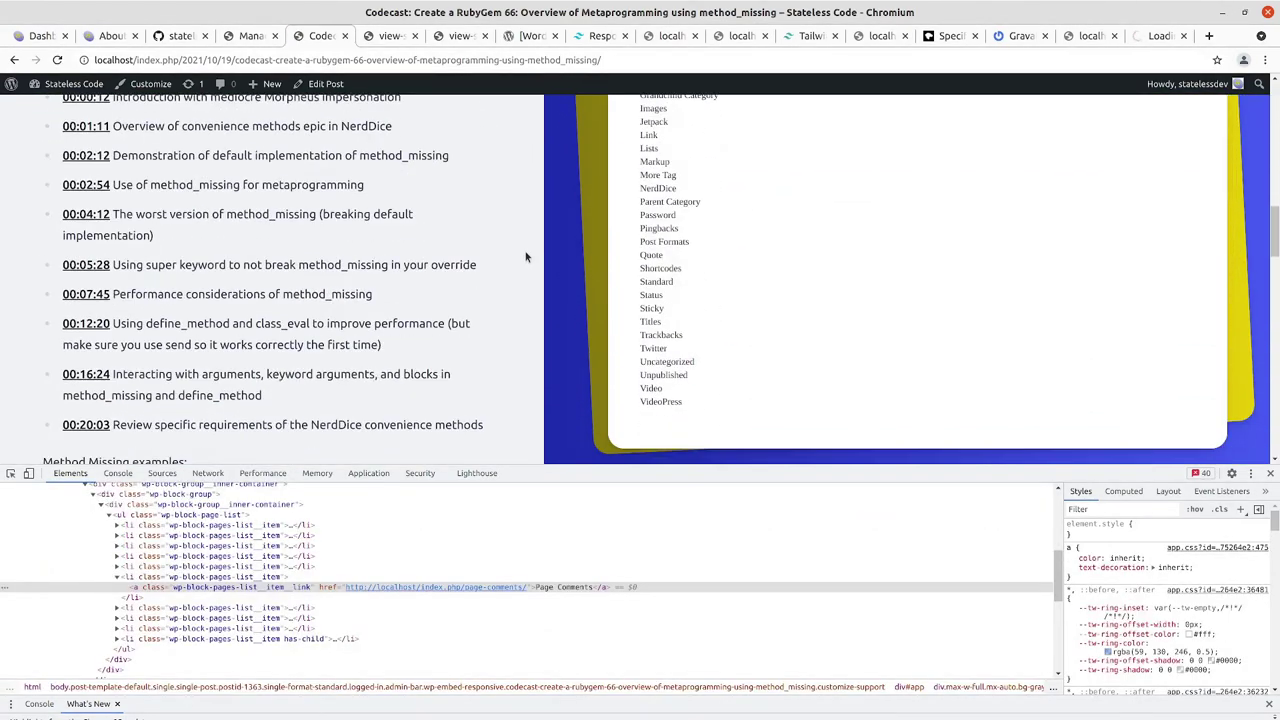
{"action": "scroll", "coordinate": [526, 254], "scroll_direction": "down", "scroll_amount": 5}
{"action": "scroll", "coordinate": [526, 254], "scroll_direction": "down", "scroll_amount": 5}
{"action": "scroll", "coordinate": [527, 253], "scroll_direction": "down", "scroll_amount": 5}
{"action": "scroll", "coordinate": [528, 253], "scroll_direction": "down", "scroll_amount": 5}
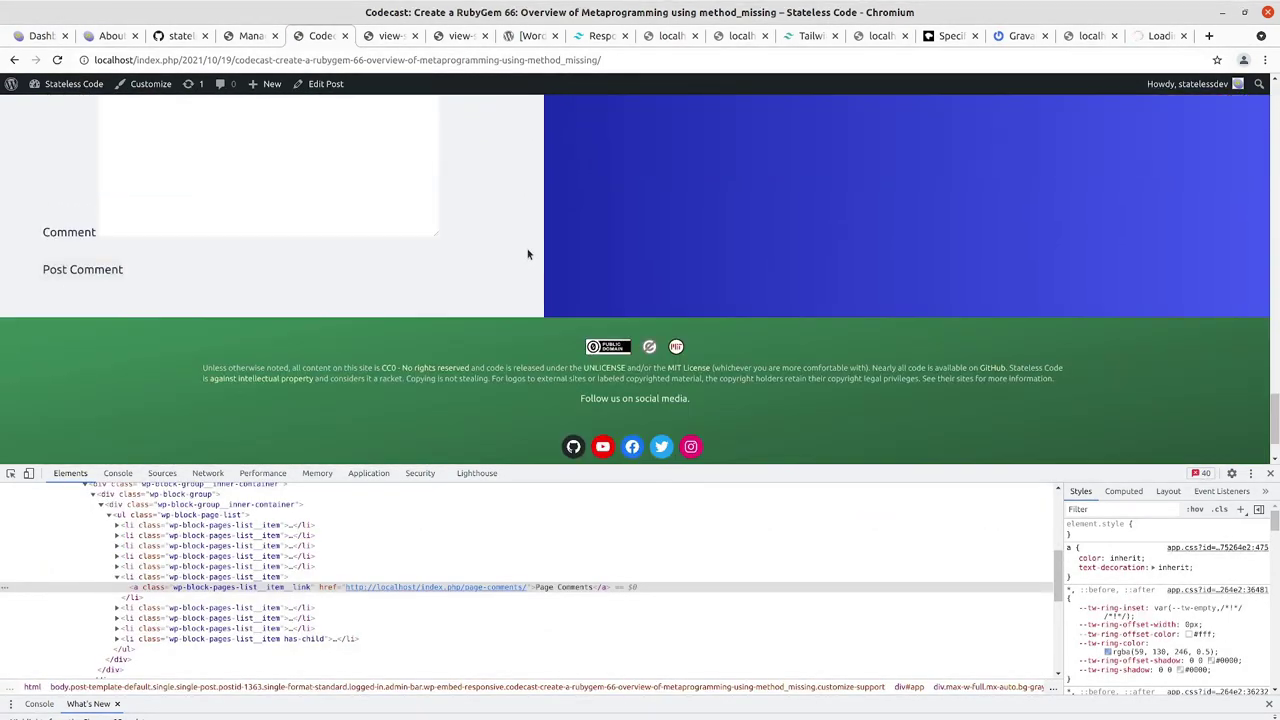
{"action": "scroll", "coordinate": [530, 252], "scroll_direction": "down", "scroll_amount": 1}
Scroll back up, reload the post again, and return to single.blade.php
{"action": "scroll", "coordinate": [532, 245], "scroll_direction": "up", "scroll_amount": 3}
{"action": "scroll", "coordinate": [534, 240], "scroll_direction": "up", "scroll_amount": 1}
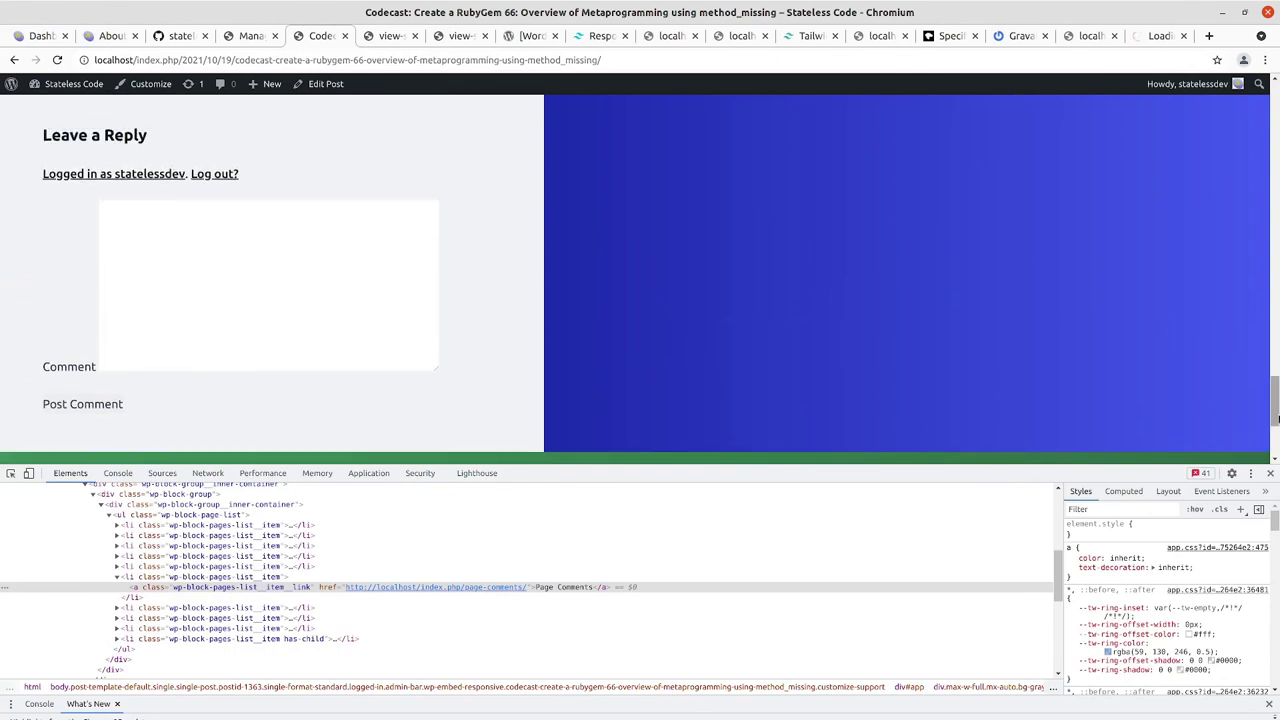
{"action": "key", "text": "ctrl+r"}
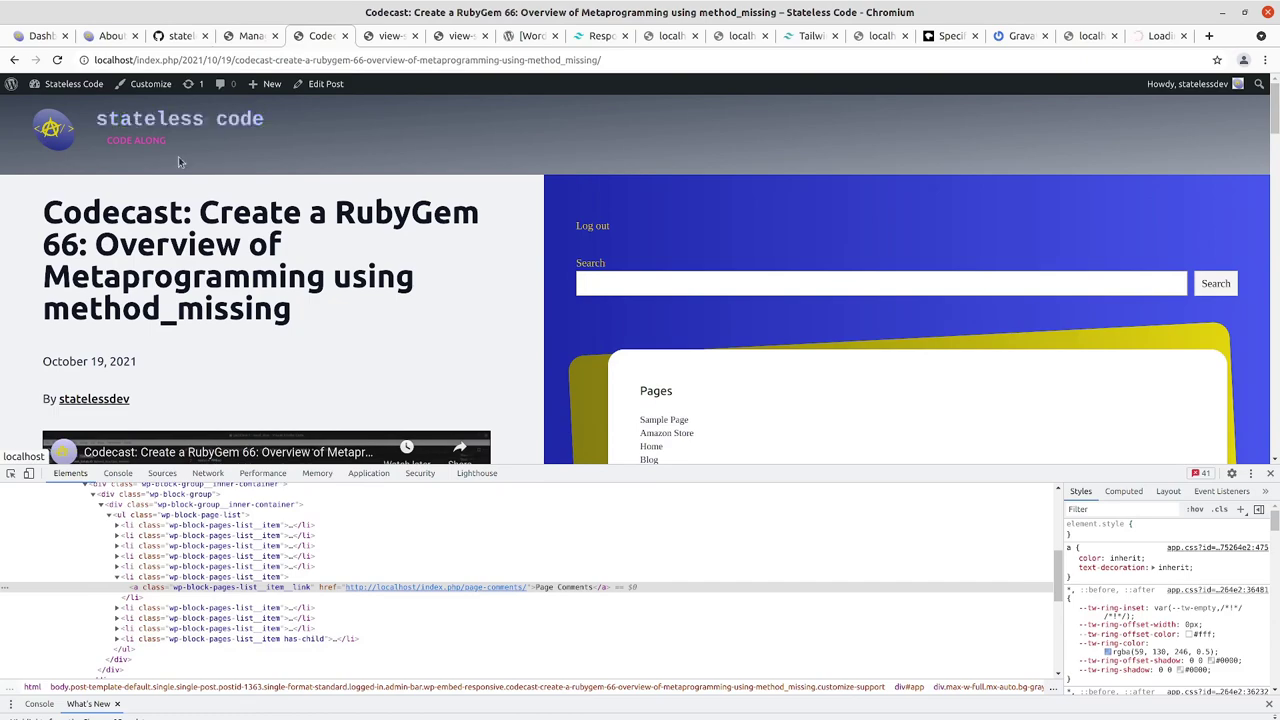
{"action": "key", "text": "alt+Tab"}
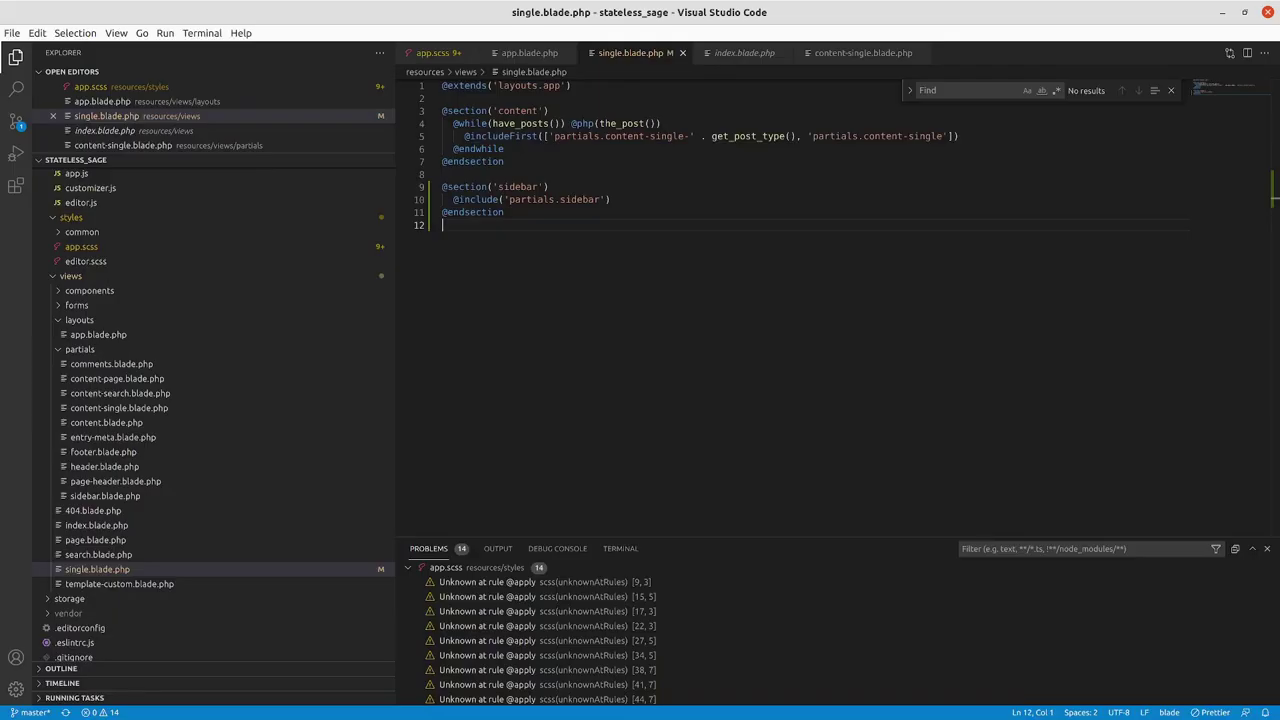
Compare template-custom.blade.php, single.blade.php and page.blade.php, then return to the About page editor
{"action": "left_click", "coordinate": [135, 585]}
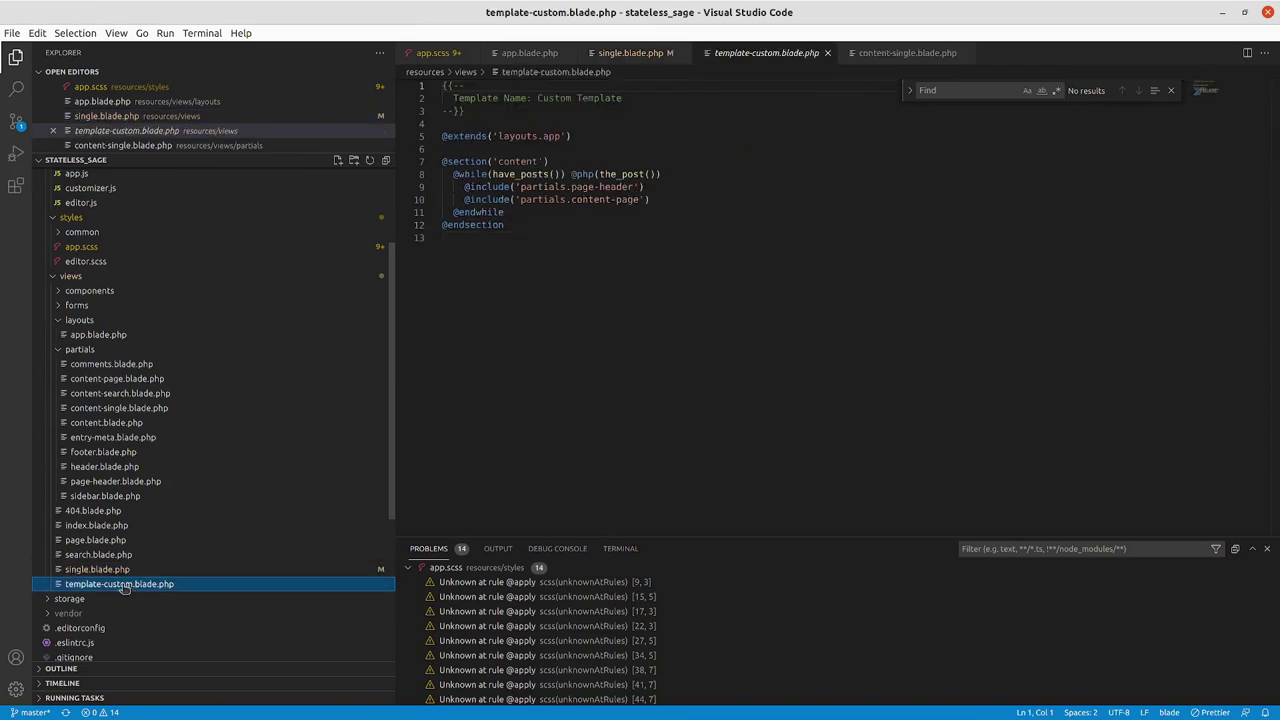
{"action": "left_click", "coordinate": [115, 570]}
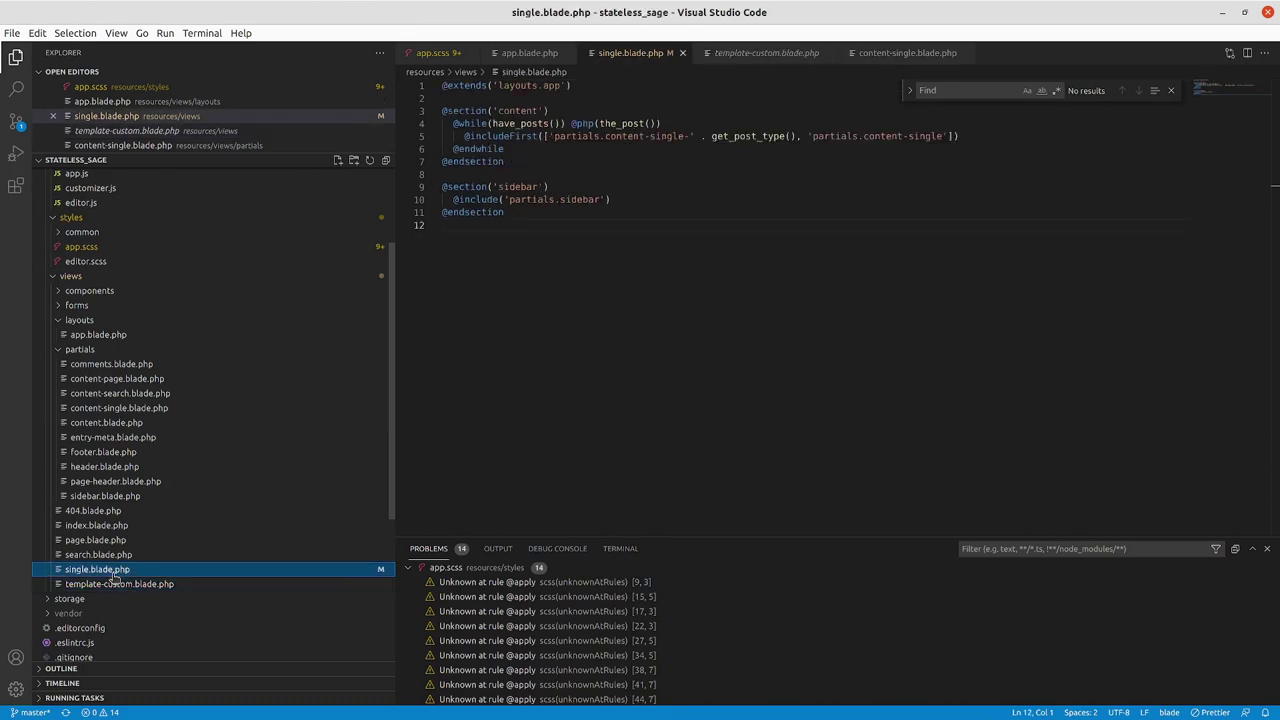
{"action": "left_click", "coordinate": [106, 541]}
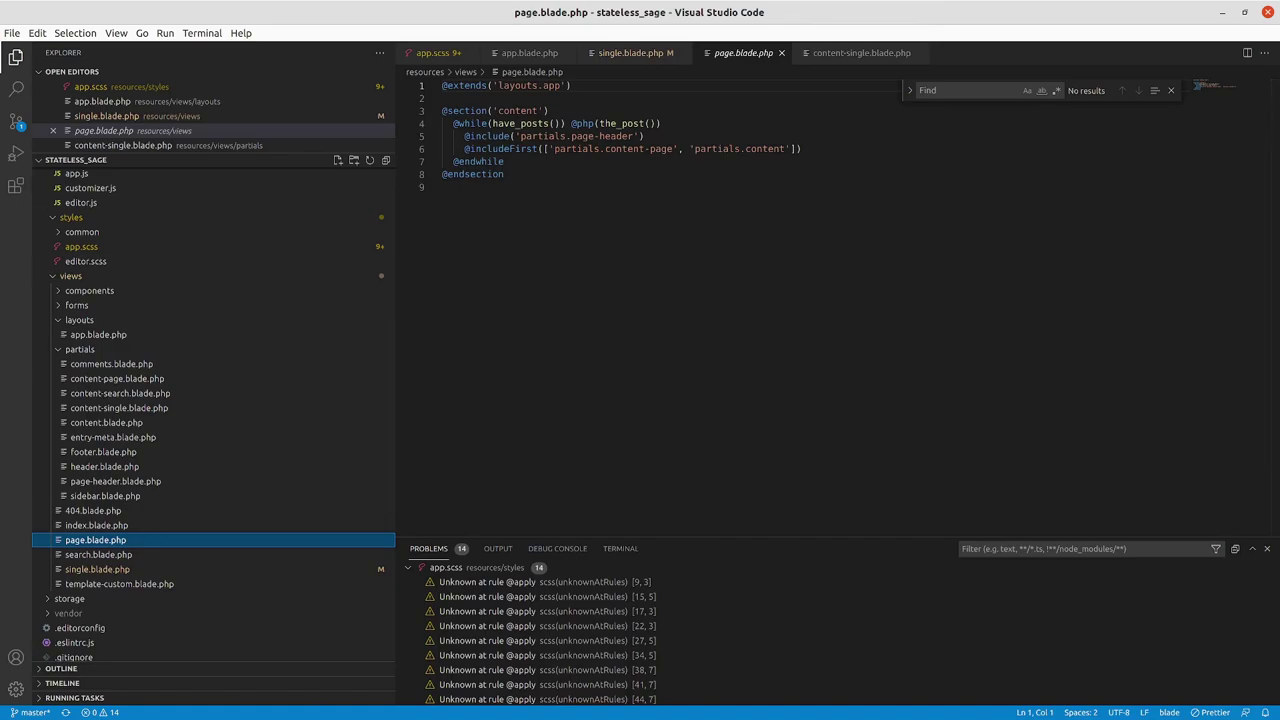
{"action": "key", "text": "alt+Tab"}
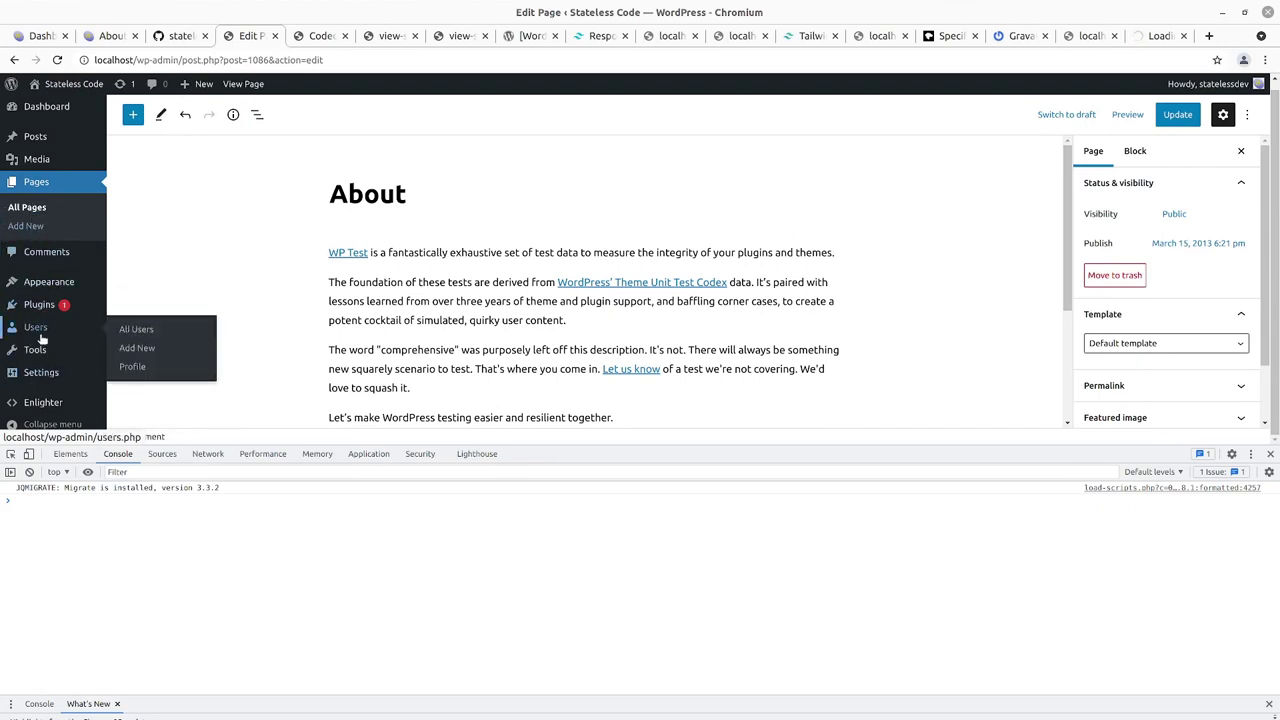
Assign Custom Template to the Home page, update it, and return to the Codecast post
{"action": "left_click", "coordinate": [33, 208]}
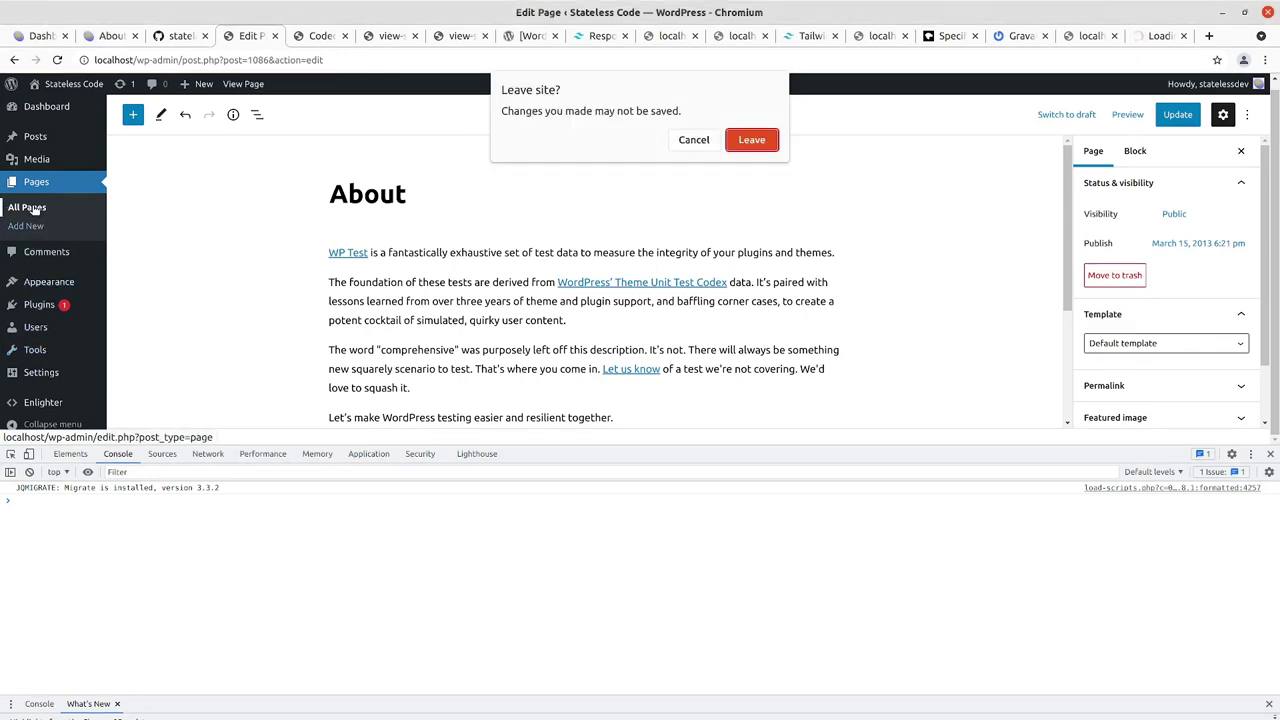
{"action": "left_click", "coordinate": [765, 140]}
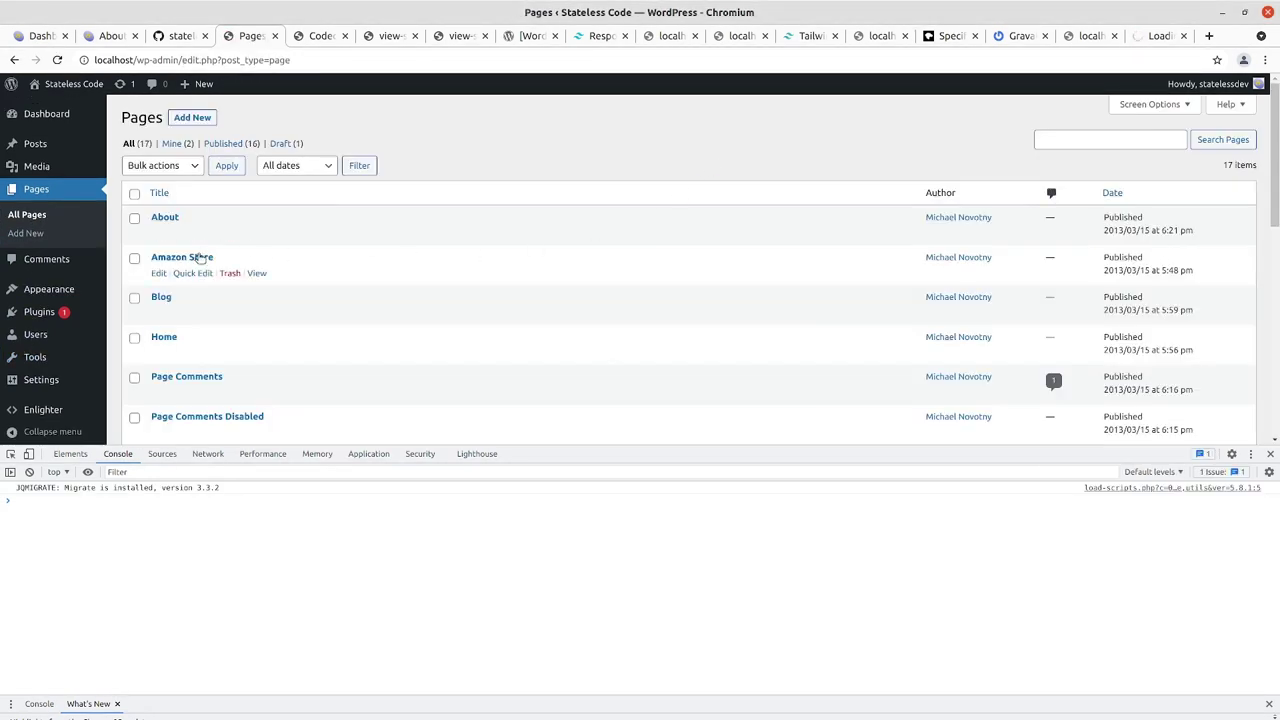
{"action": "left_click", "coordinate": [162, 340]}
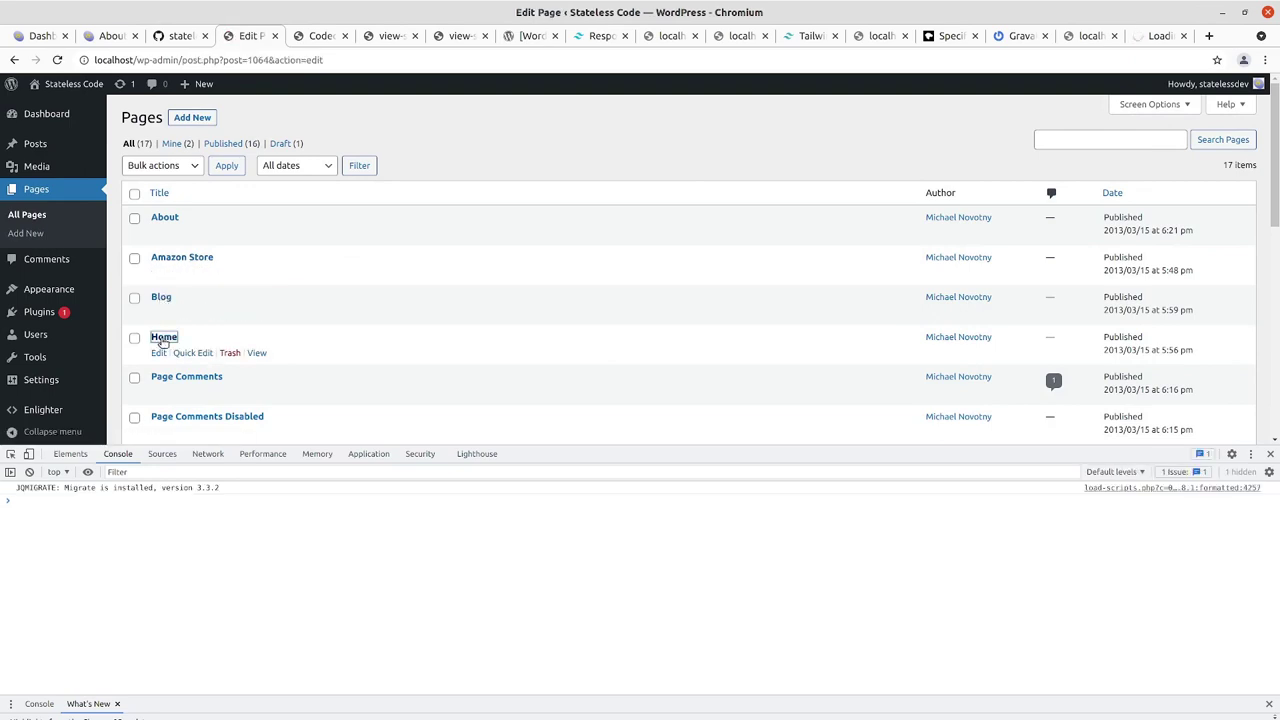
{"action": "scroll", "coordinate": [868, 337], "scroll_direction": "down", "scroll_amount": 2}
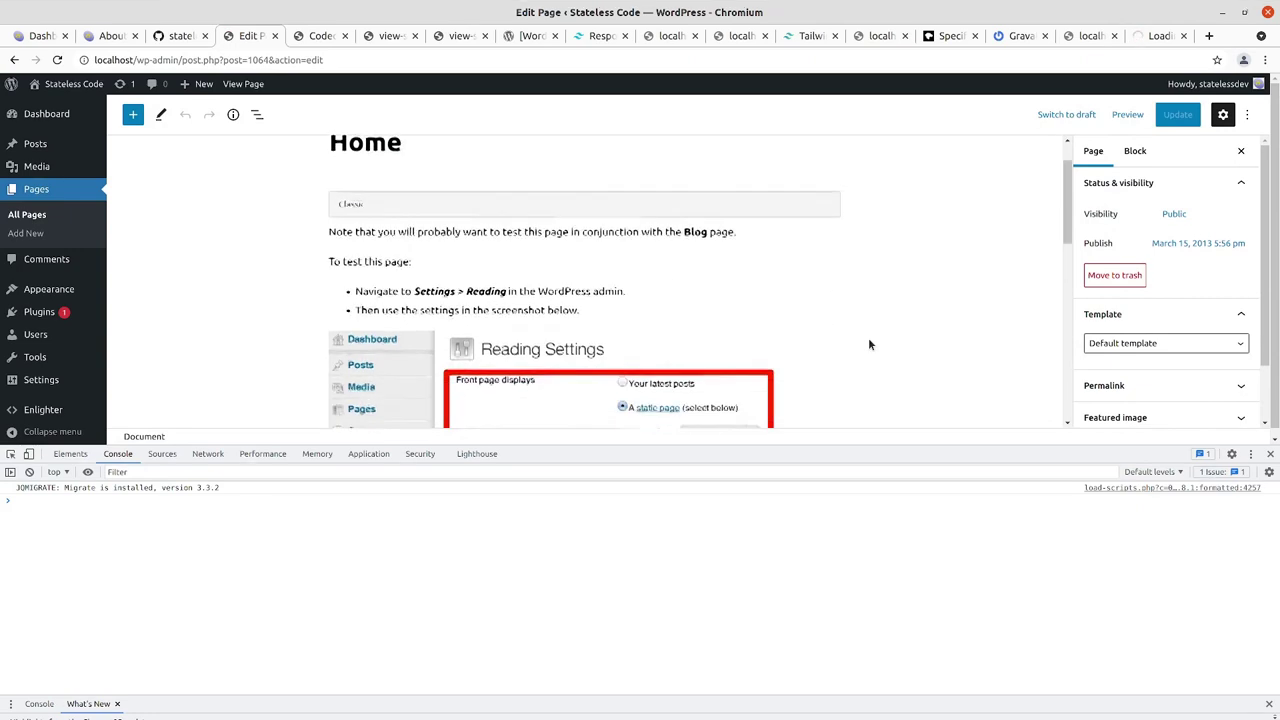
{"action": "left_click", "coordinate": [1160, 343]}
{"action": "left_click", "coordinate": [1150, 369]}
{"action": "left_click", "coordinate": [1178, 114]}
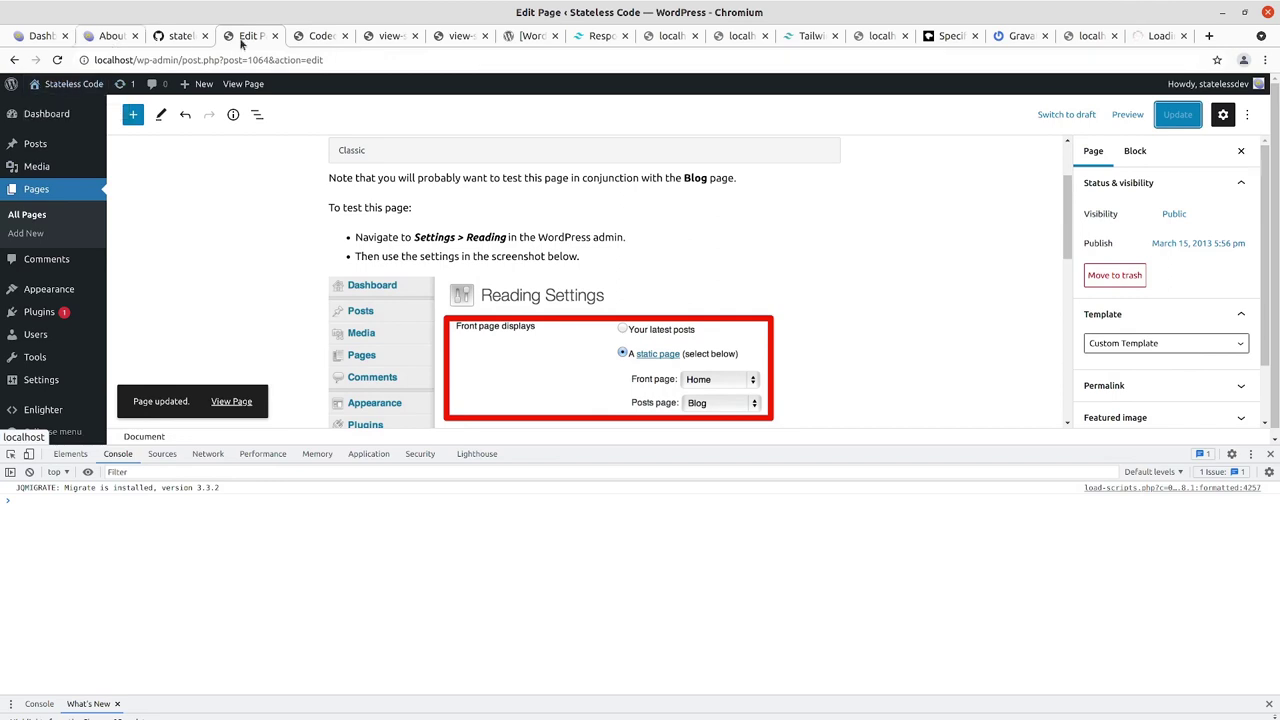
{"action": "left_click", "coordinate": [320, 37]}
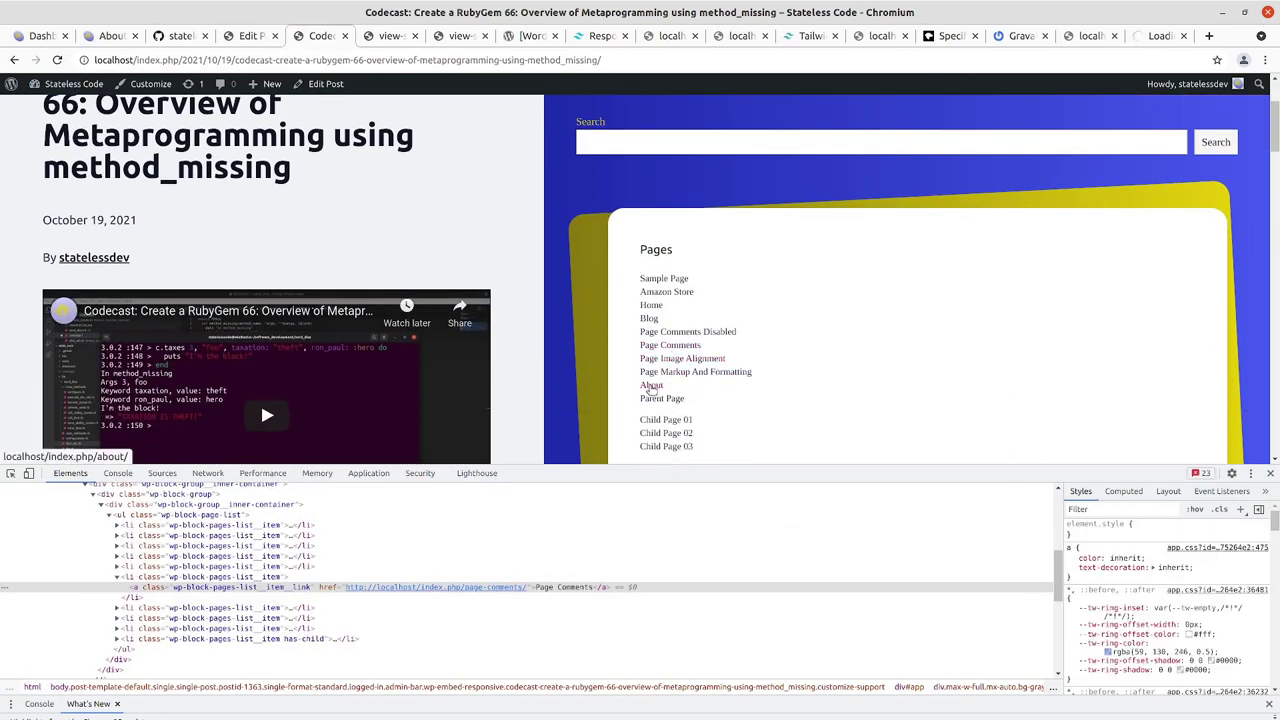
View the About page from the sidebar Pages list, then go back to the post
{"action": "left_click", "coordinate": [651, 385]}
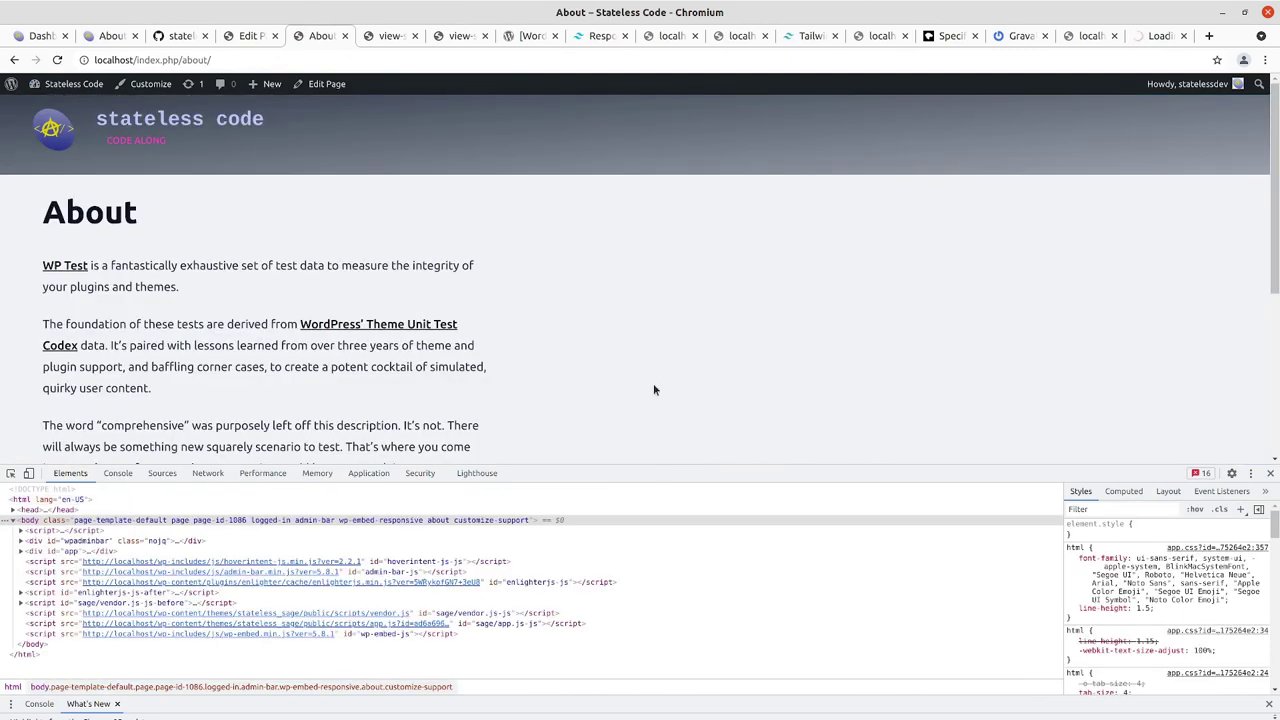
{"action": "scroll", "coordinate": [240, 250], "scroll_direction": "down", "scroll_amount": 5}
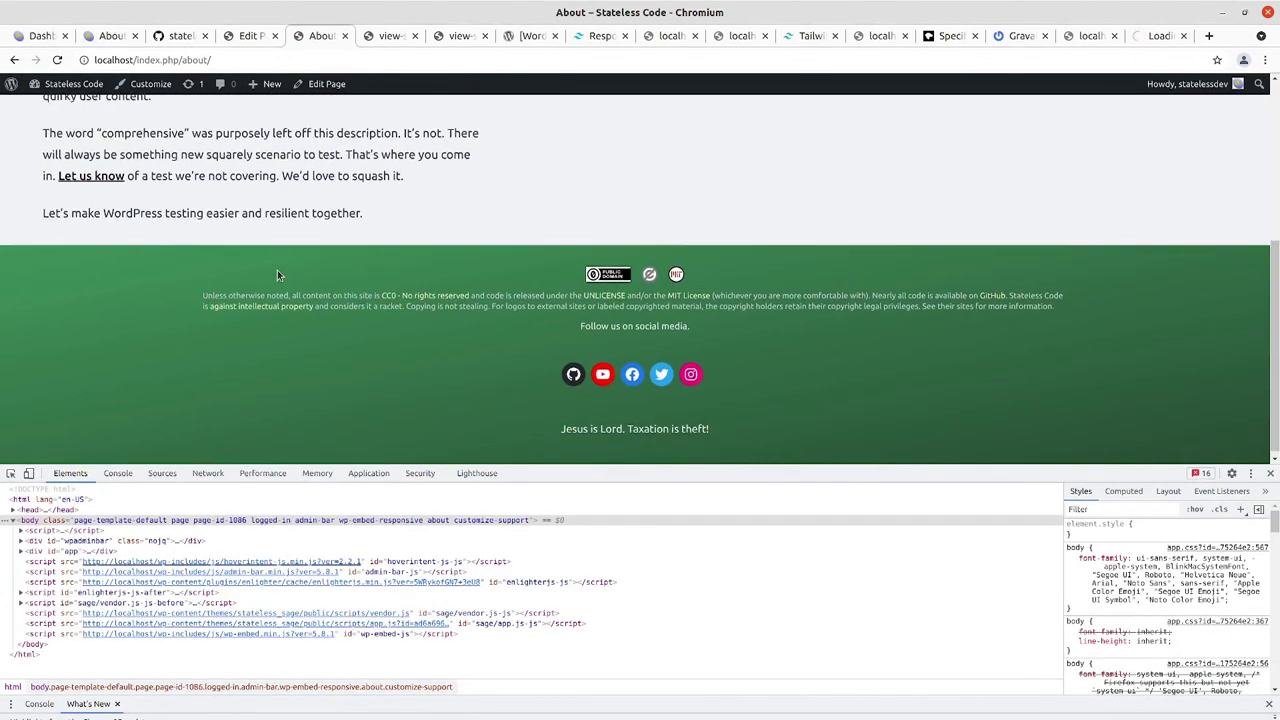
{"action": "scroll", "coordinate": [280, 255], "scroll_direction": "up", "scroll_amount": 5}
{"action": "left_click", "coordinate": [14, 60]}
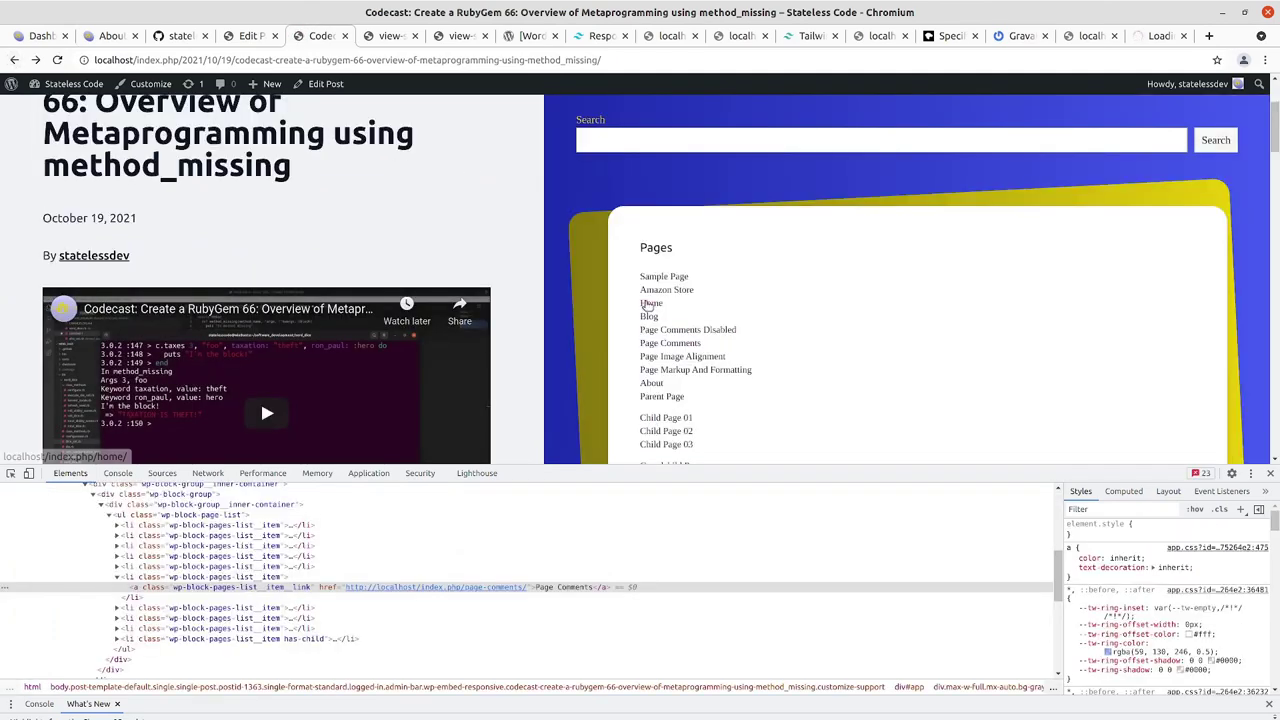
Open the Home page on the live site, scroll through it, and return to VS Code
{"action": "left_click", "coordinate": [647, 303]}
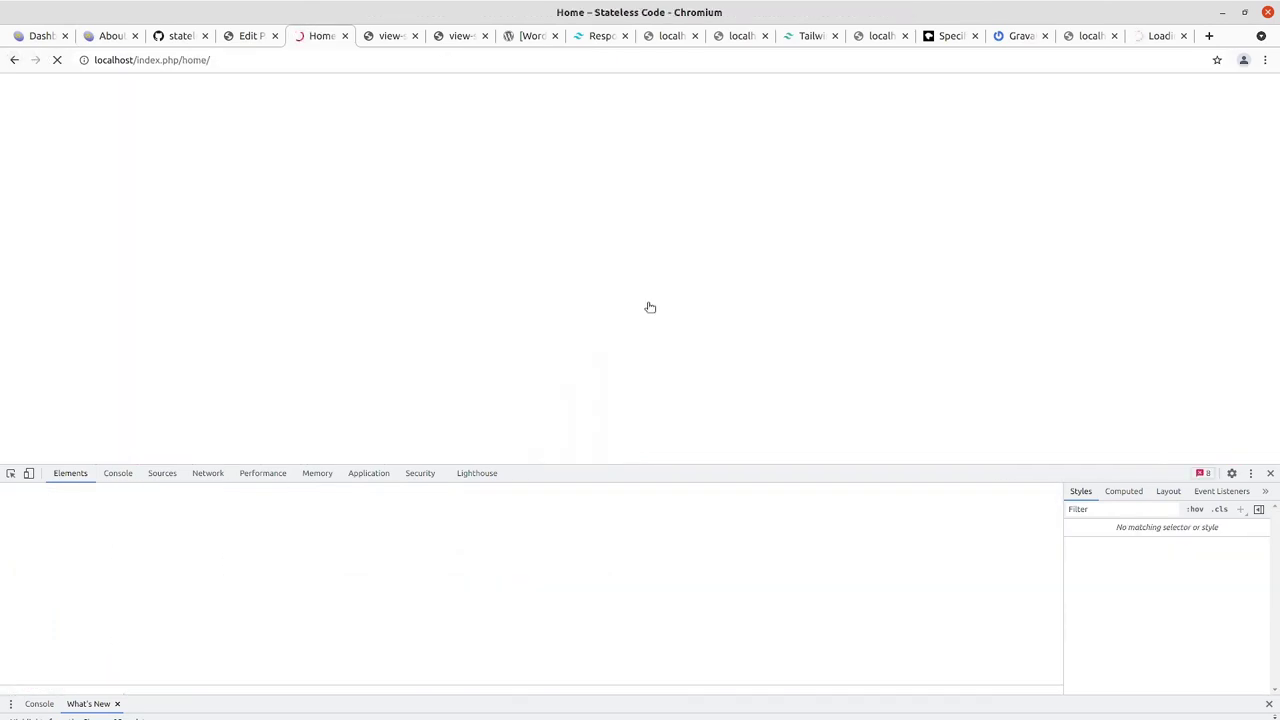
{"action": "scroll", "coordinate": [643, 318], "scroll_direction": "down", "scroll_amount": 3}
{"action": "scroll", "coordinate": [640, 315], "scroll_direction": "down", "scroll_amount": 5}
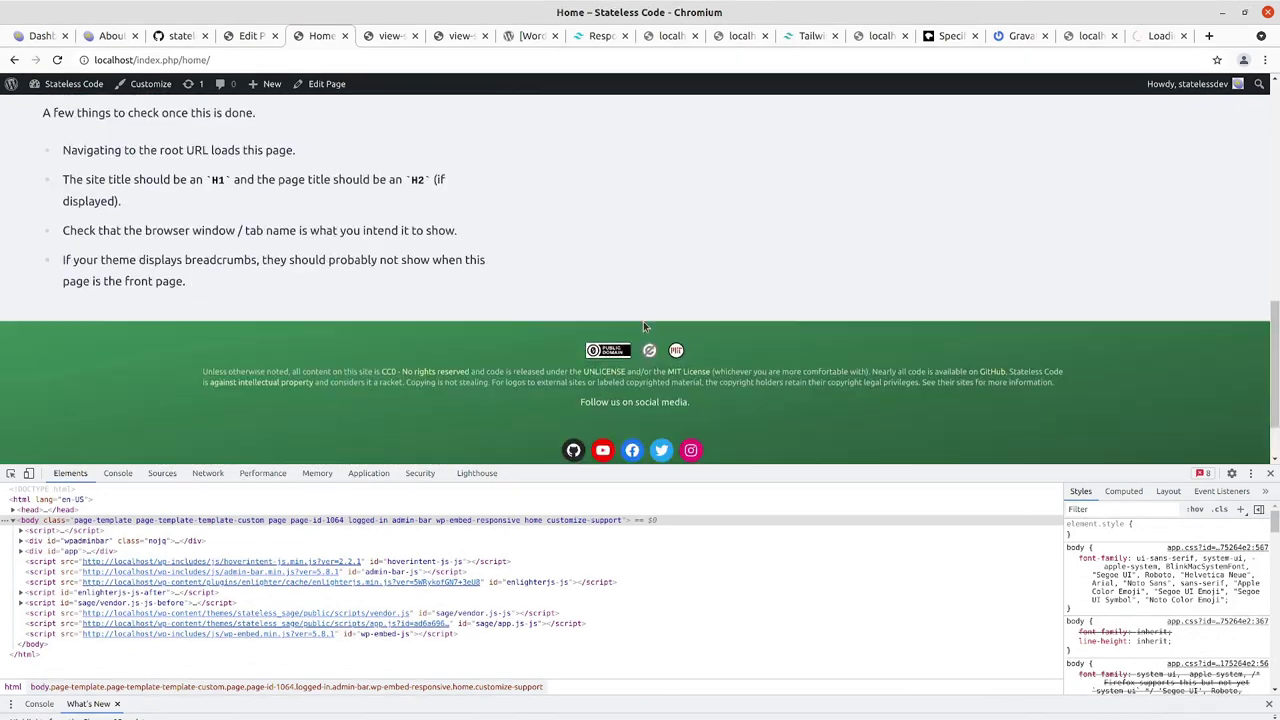
{"action": "scroll", "coordinate": [645, 322], "scroll_direction": "down", "scroll_amount": 2}
{"action": "scroll", "coordinate": [647, 327], "scroll_direction": "up", "scroll_amount": 4}
{"action": "scroll", "coordinate": [645, 320], "scroll_direction": "up", "scroll_amount": 4}
{"action": "scroll", "coordinate": [640, 285], "scroll_direction": "up", "scroll_amount": 1}
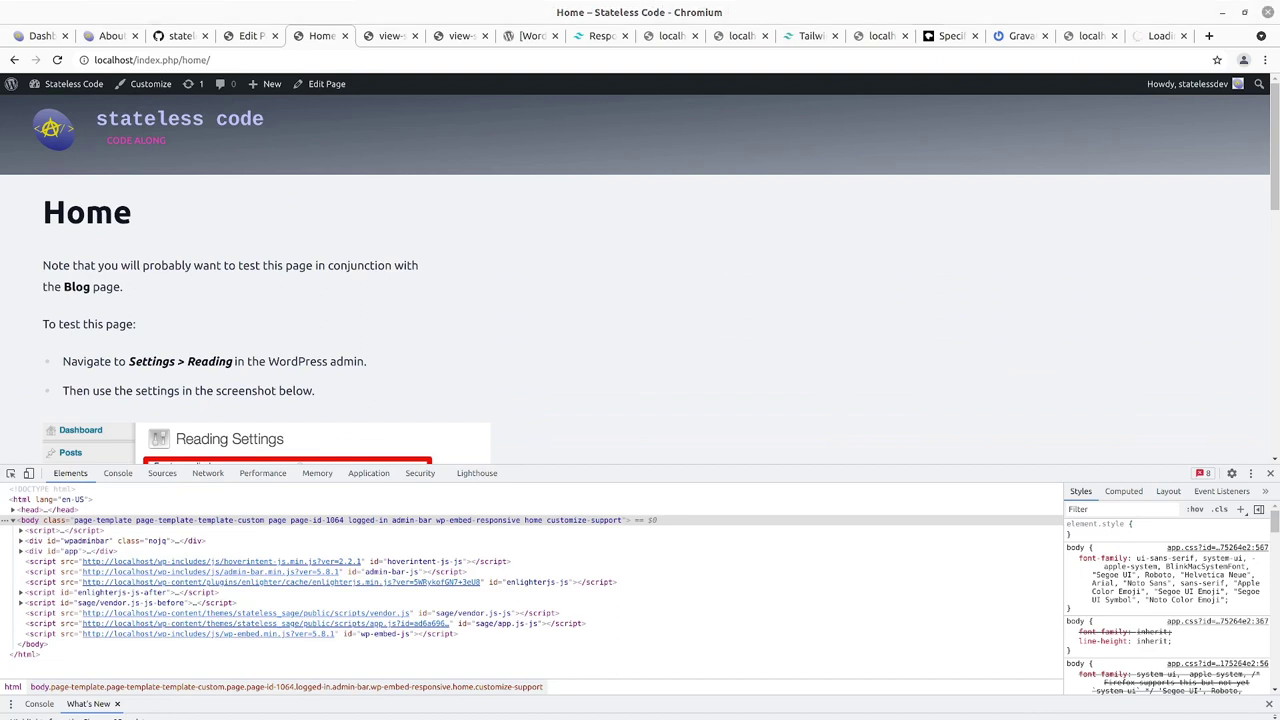
{"action": "key", "text": "alt+Tab"}
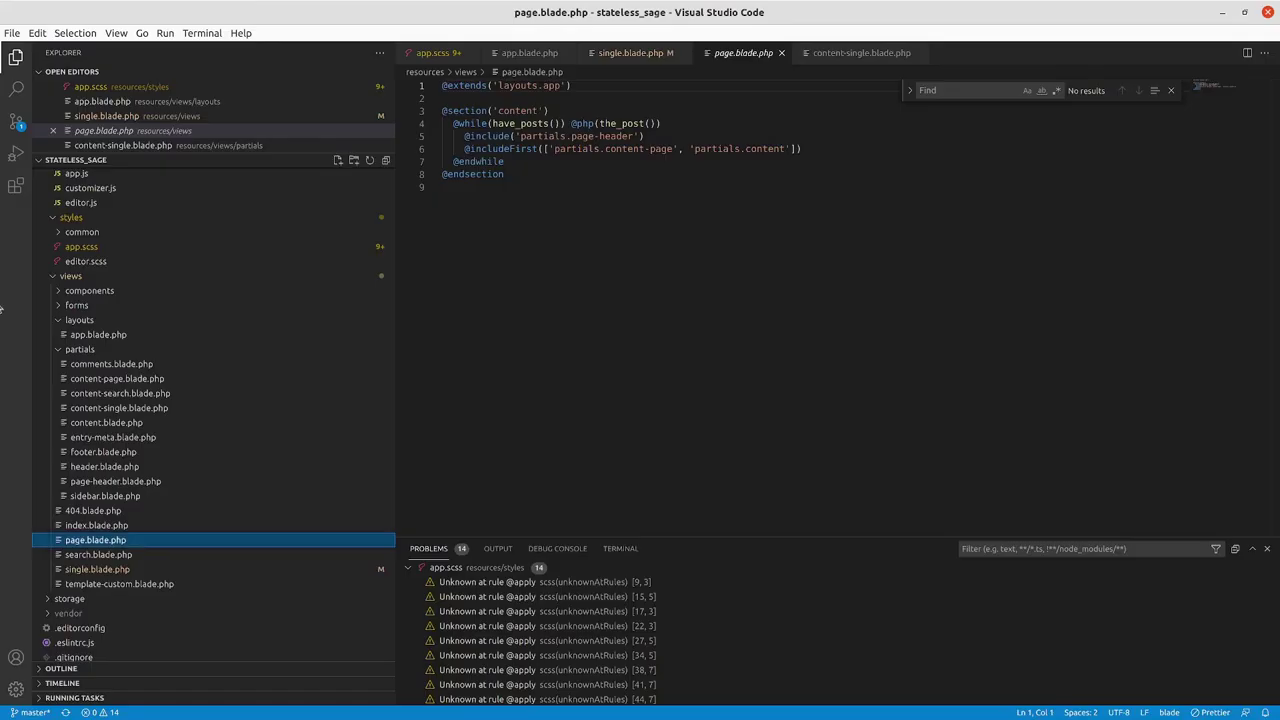
{"action": "left_click", "coordinate": [78, 569]}
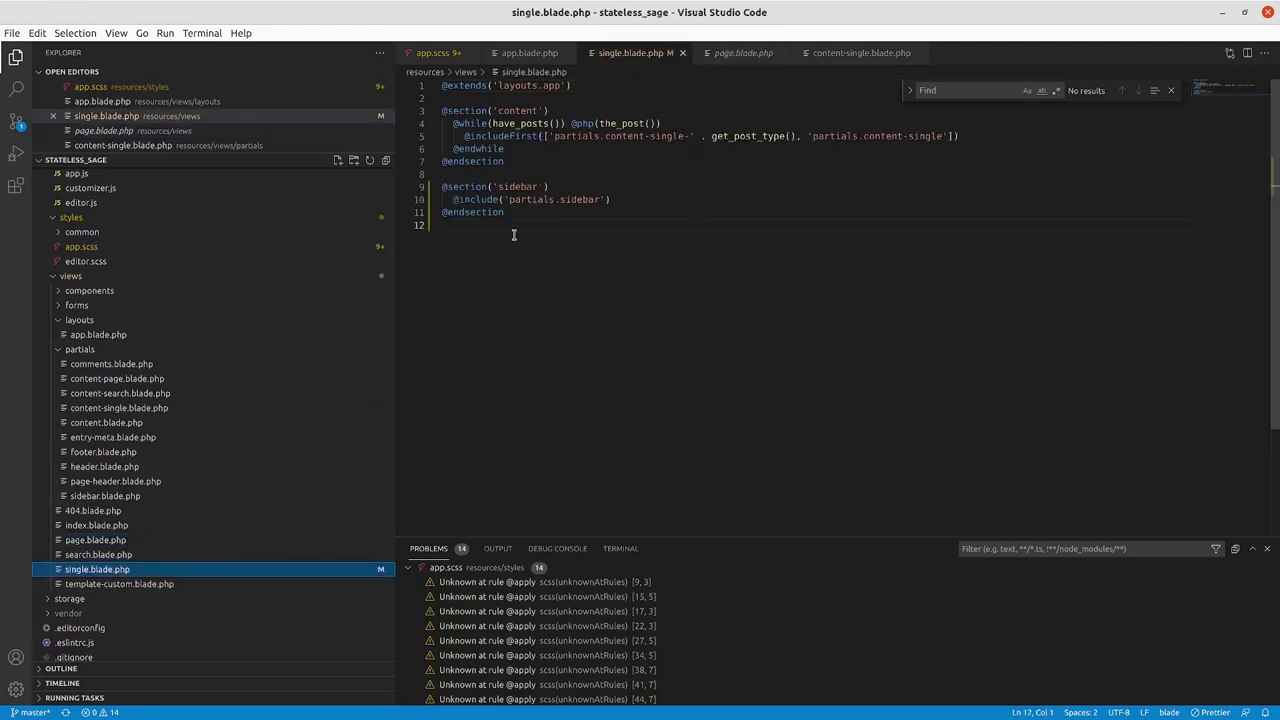
{"action": "left_click_drag", "start_coordinate": [473, 233], "coordinate": [432, 187]}
{"action": "key", "text": "ctrl+c"}
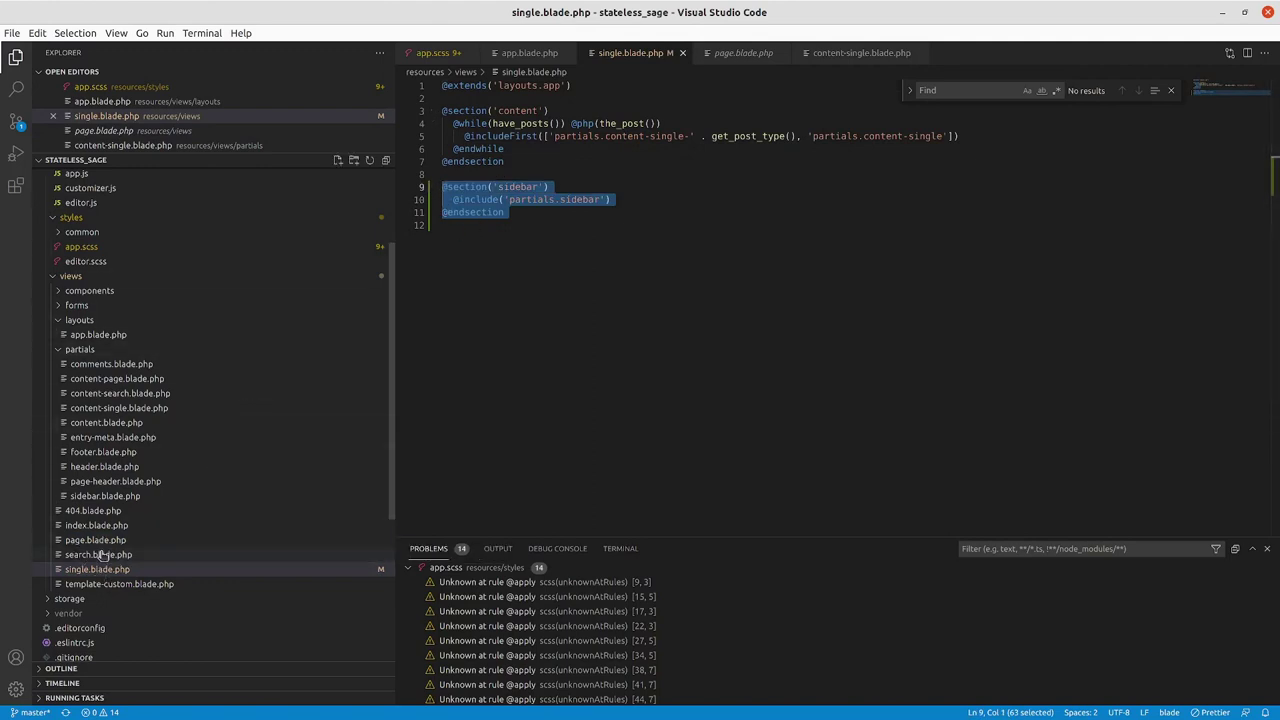
{"action": "left_click", "coordinate": [99, 541]}
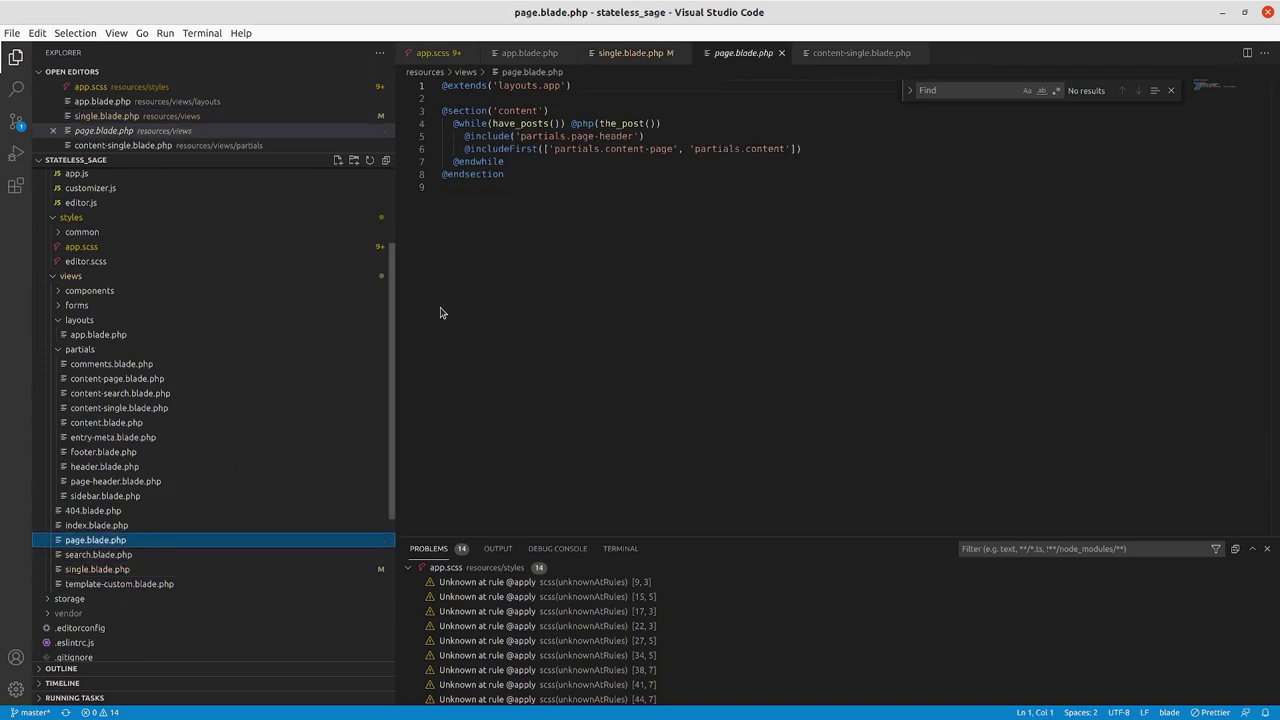
{"action": "key", "text": "ctrl+v"}
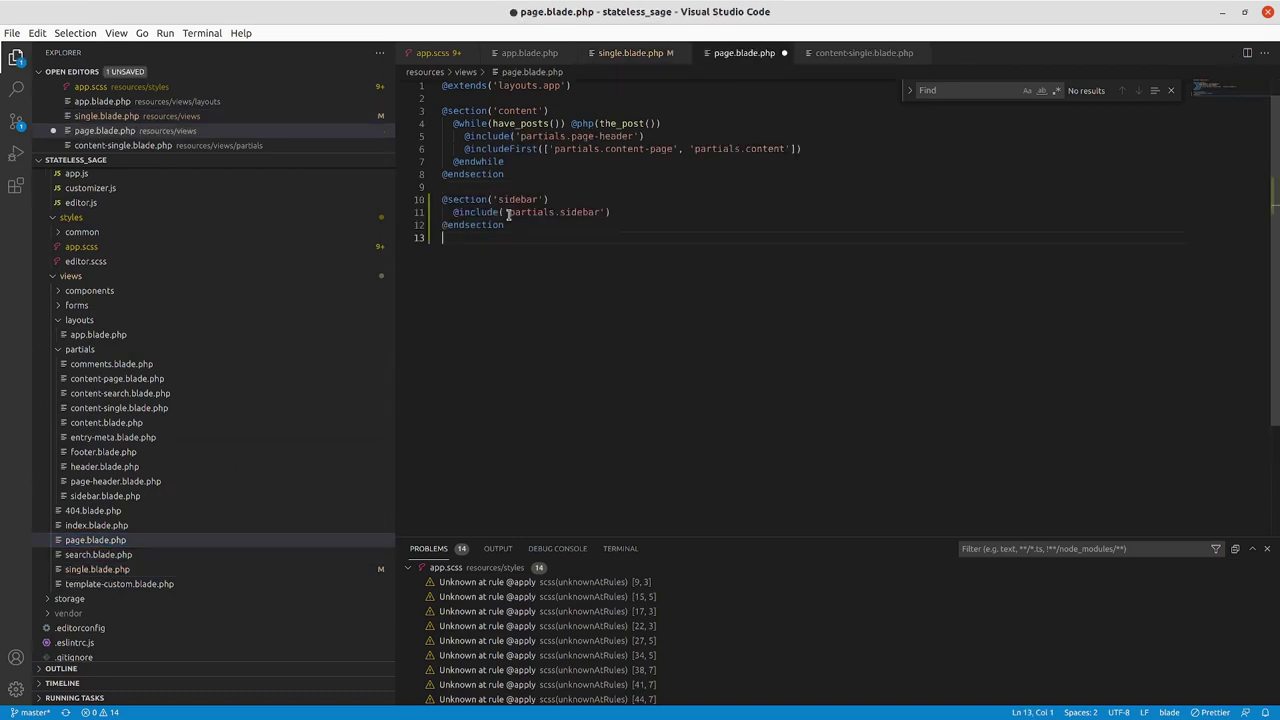
{"action": "key", "text": "ctrl+s"}
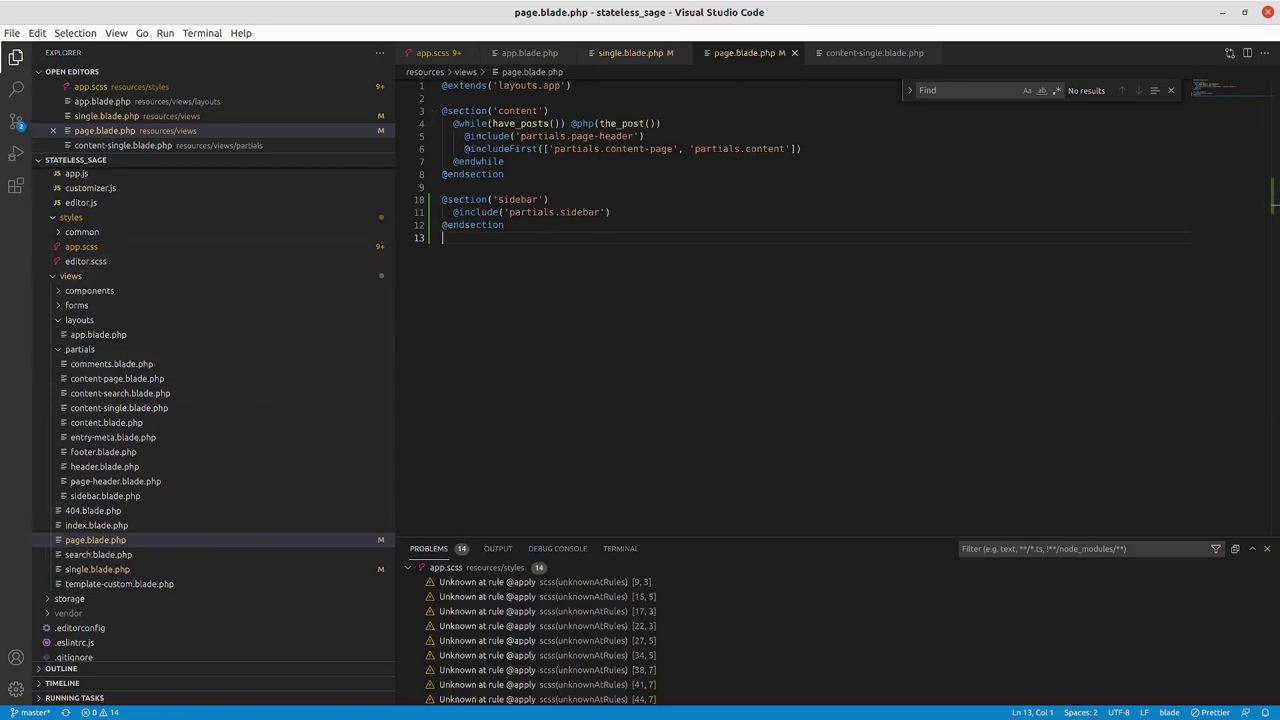
Reload the local site and open the About page to view its sidebar Pages and Categories lists
{"action": "key", "text": "alt+Tab"}
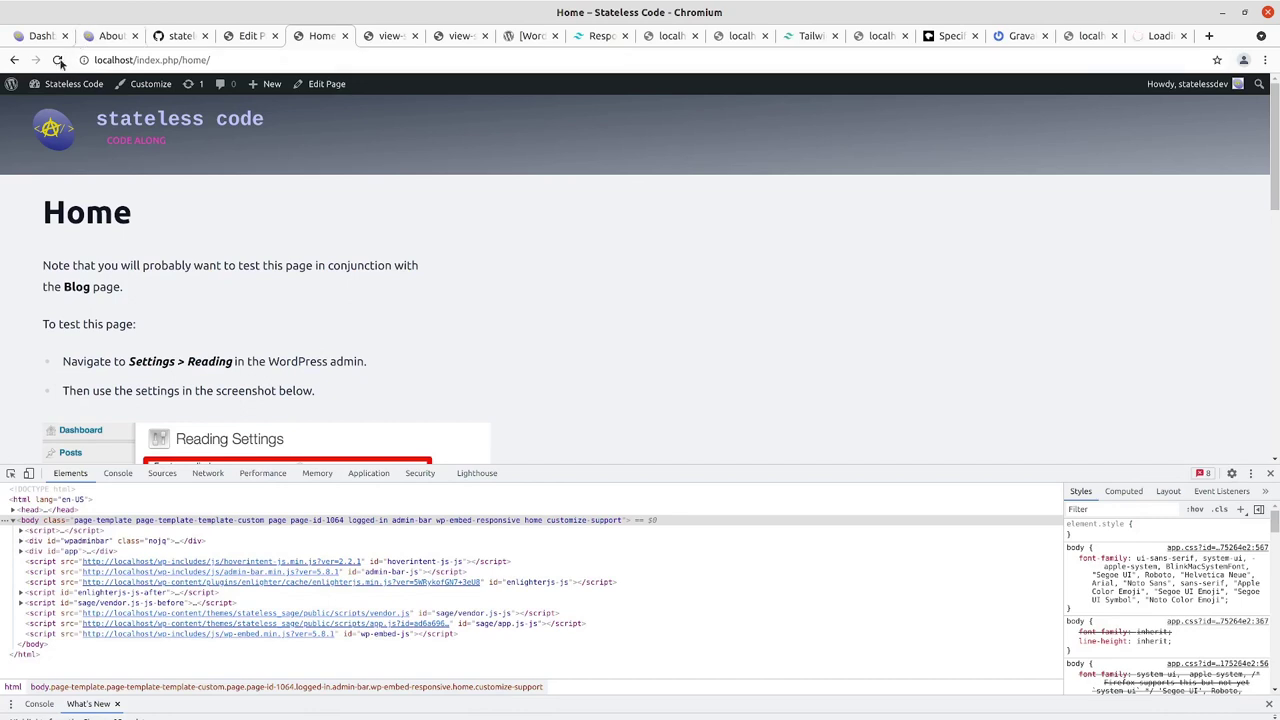
{"action": "left_click", "coordinate": [57, 60]}
{"action": "left_click", "coordinate": [67, 141]}
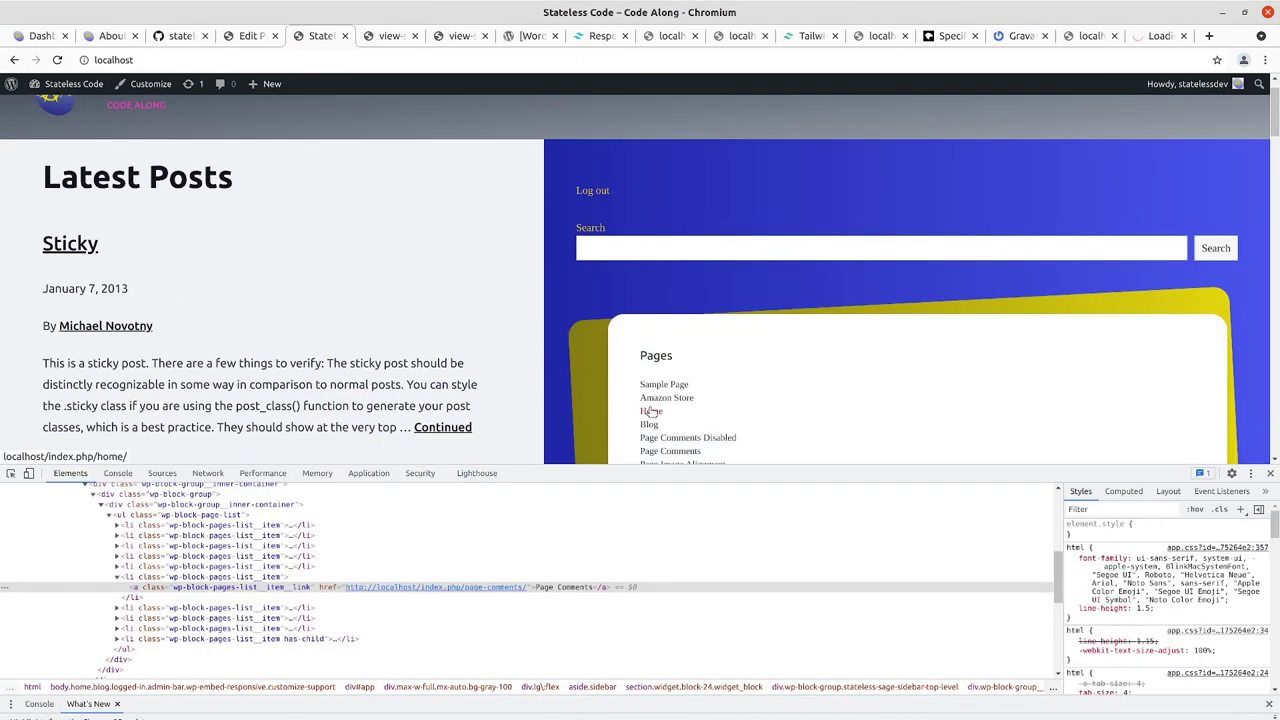
{"action": "scroll", "coordinate": [645, 378], "scroll_direction": "down", "scroll_amount": 2}
{"action": "left_click", "coordinate": [654, 388]}
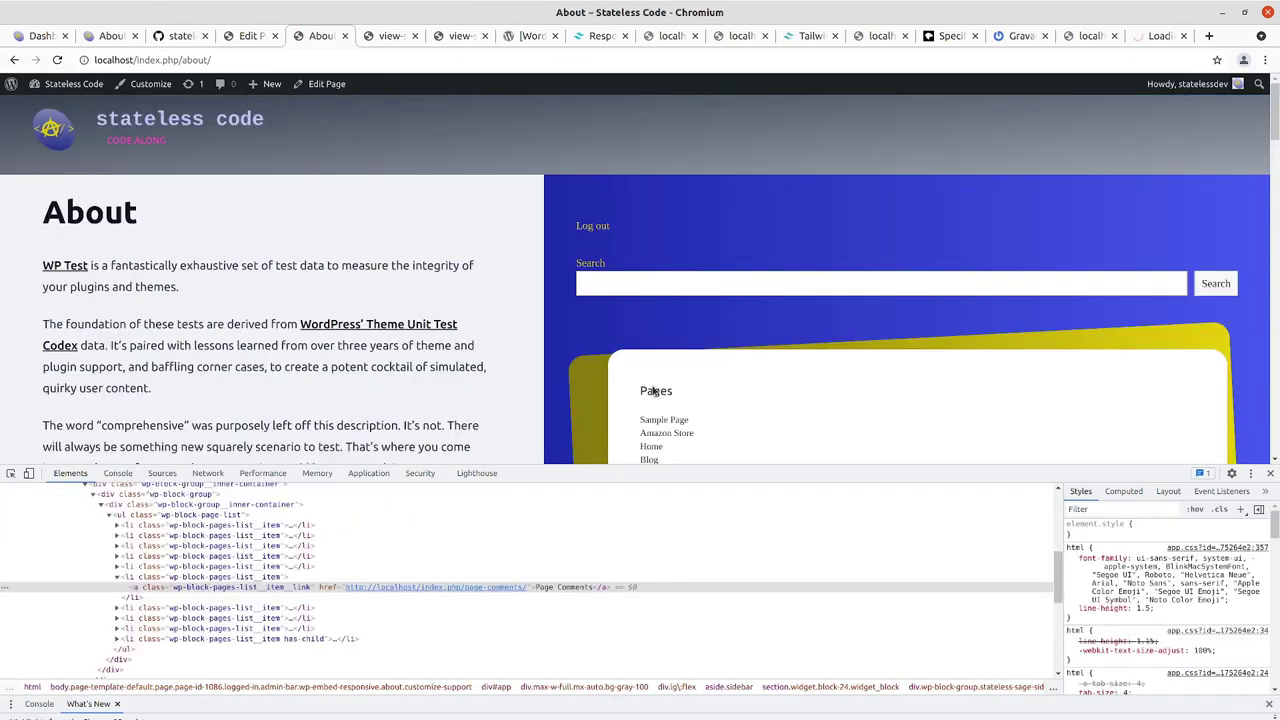
{"action": "scroll", "coordinate": [493, 345], "scroll_direction": "down", "scroll_amount": 3}
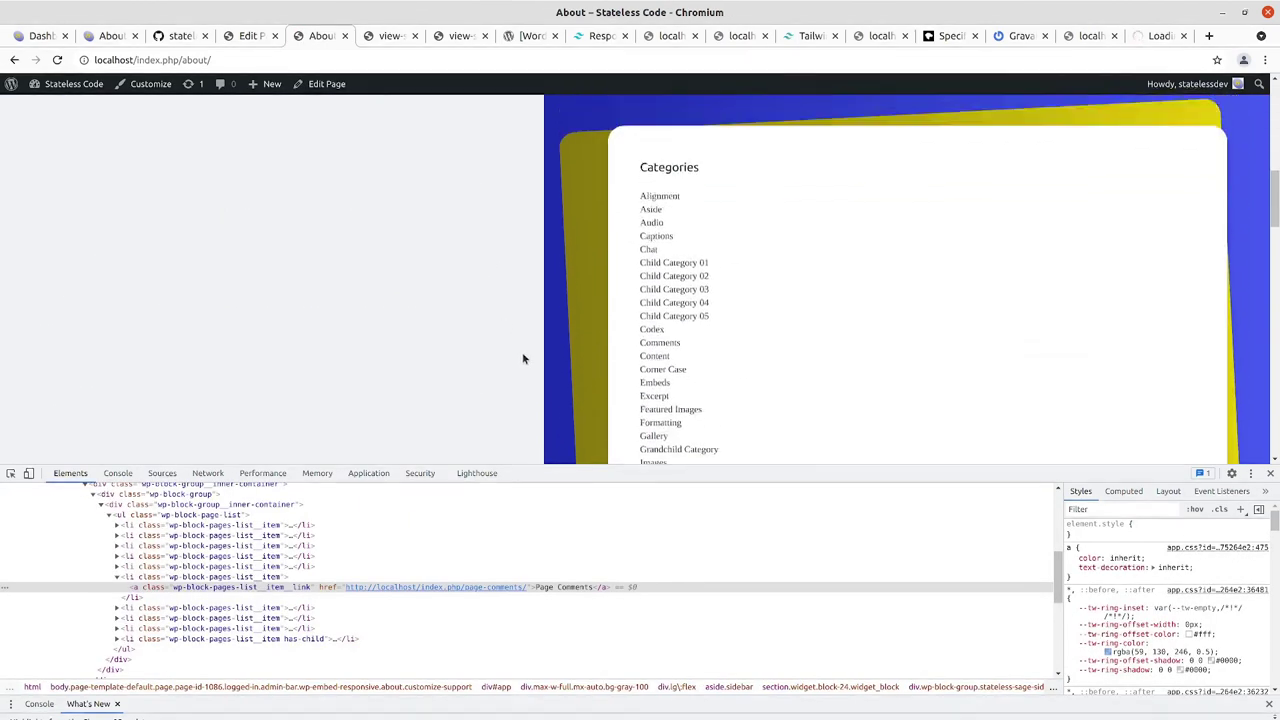
{"action": "scroll", "coordinate": [519, 356], "scroll_direction": "up", "scroll_amount": 3}
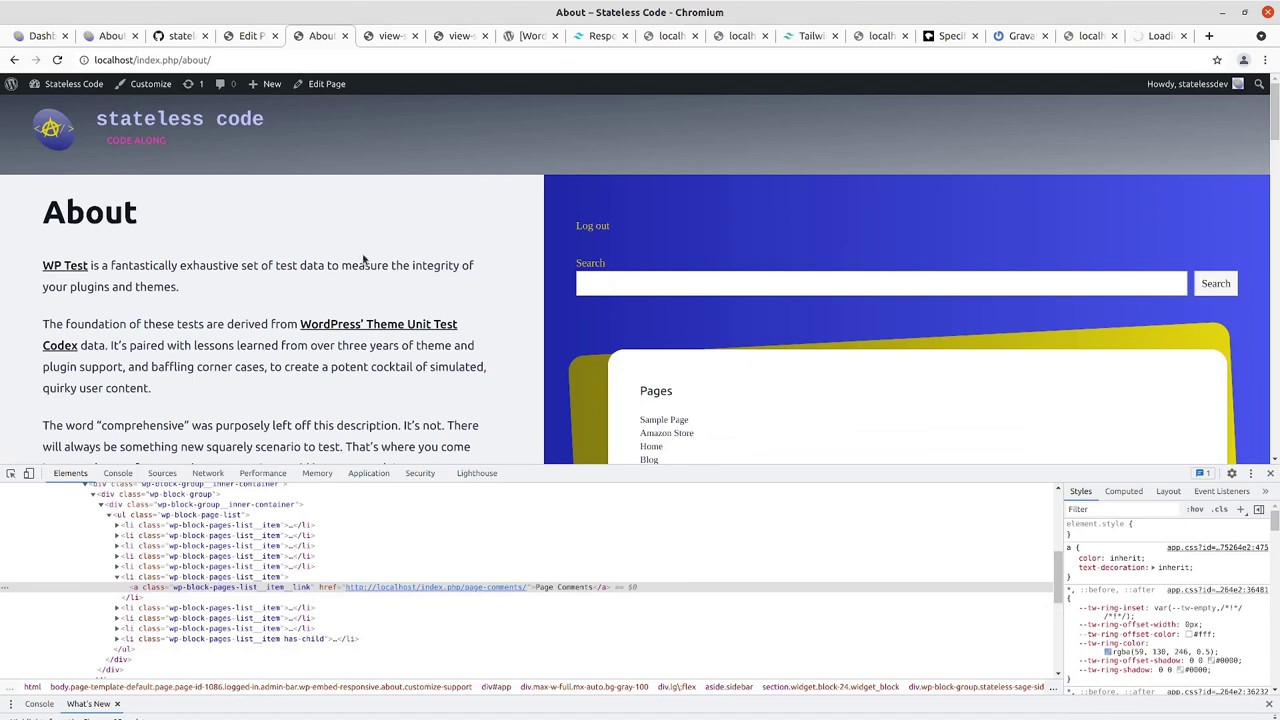
{"action": "scroll", "coordinate": [395, 280], "scroll_direction": "down", "scroll_amount": 10}
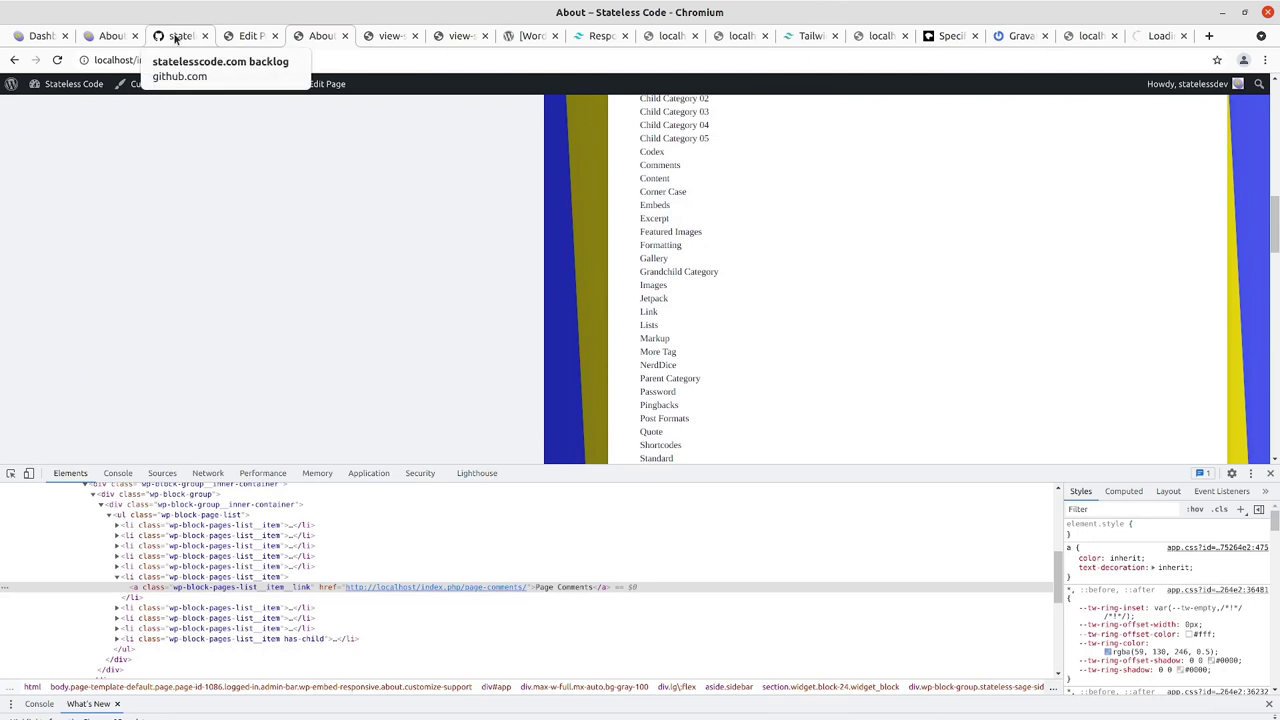
Open the stateless_sage backlog board and select the 'Post title headings are too big' card
{"action": "left_click", "coordinate": [175, 37]}
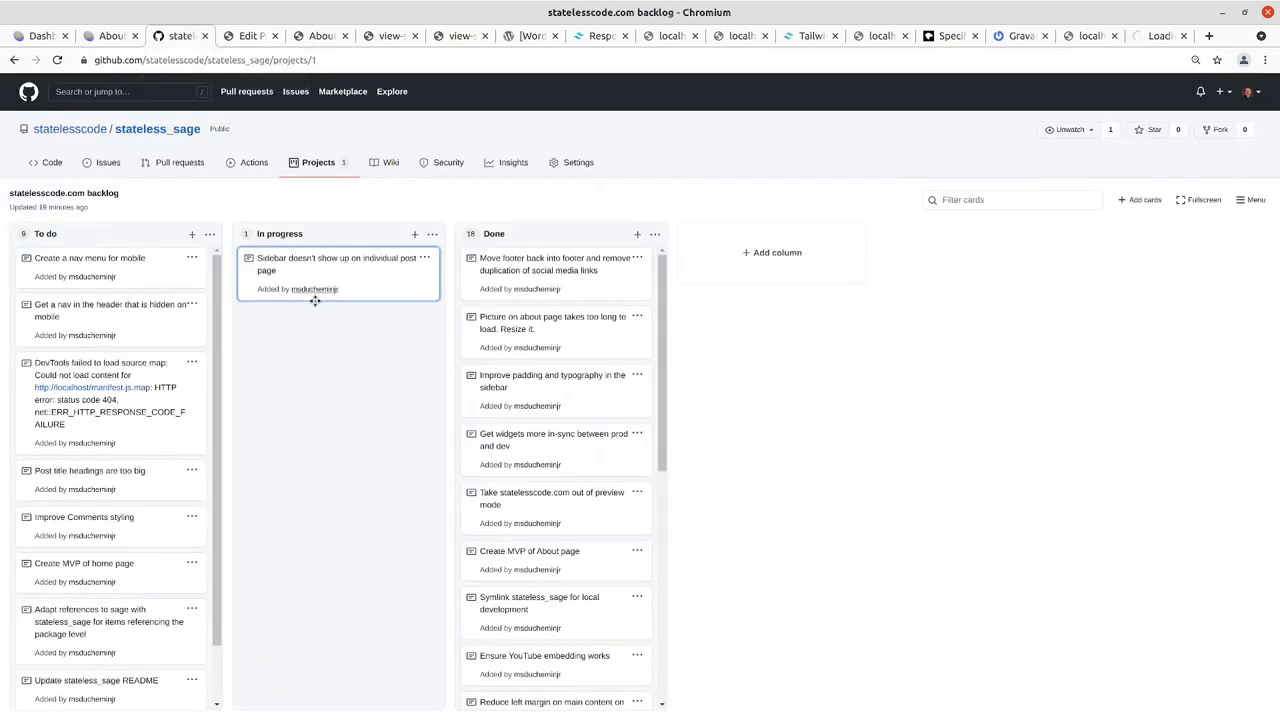
{"action": "left_click", "coordinate": [132, 484]}
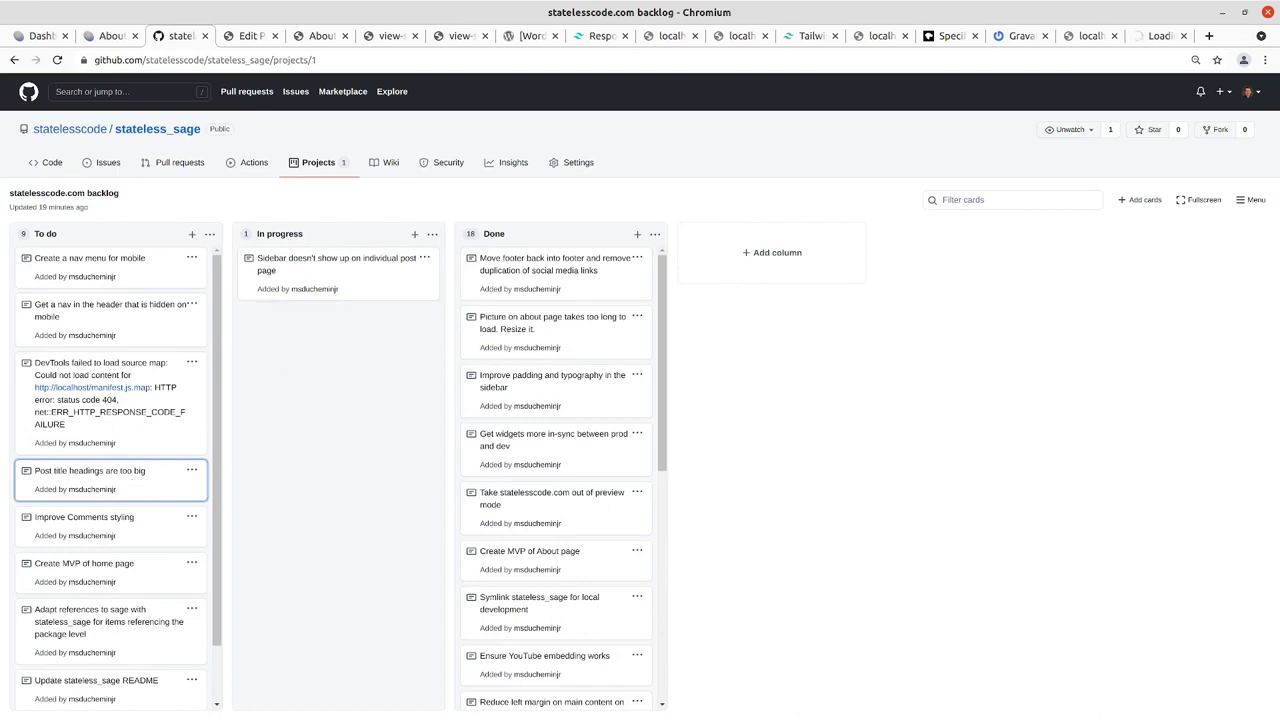
Check git status and stage all changed template files with git add
{"action": "key", "text": "alt+Tab"}
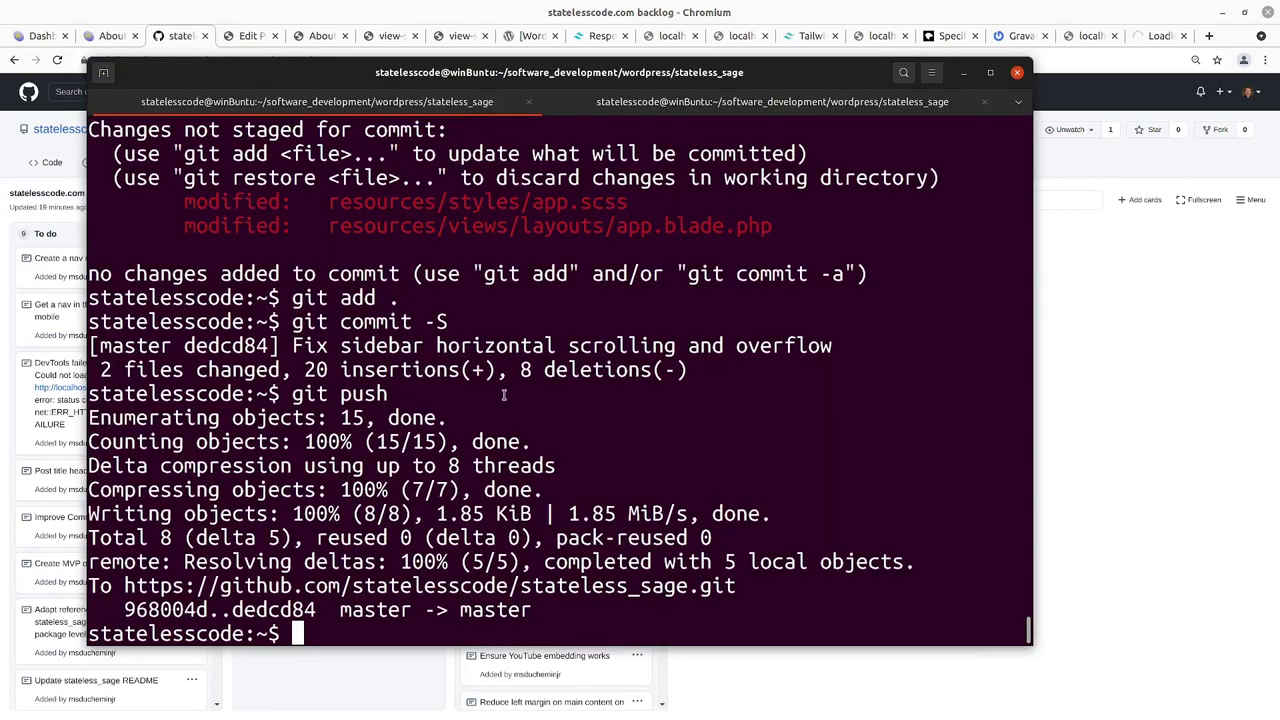
{"action": "type", "text": "git status"}
{"action": "key", "text": "Return"}
{"action": "type", "text": "git add ."}
{"action": "key", "text": "Return"}
Make a signed commit with the message 'Add sidebar to single post and default page'
{"action": "type", "text": "git commit -S"}
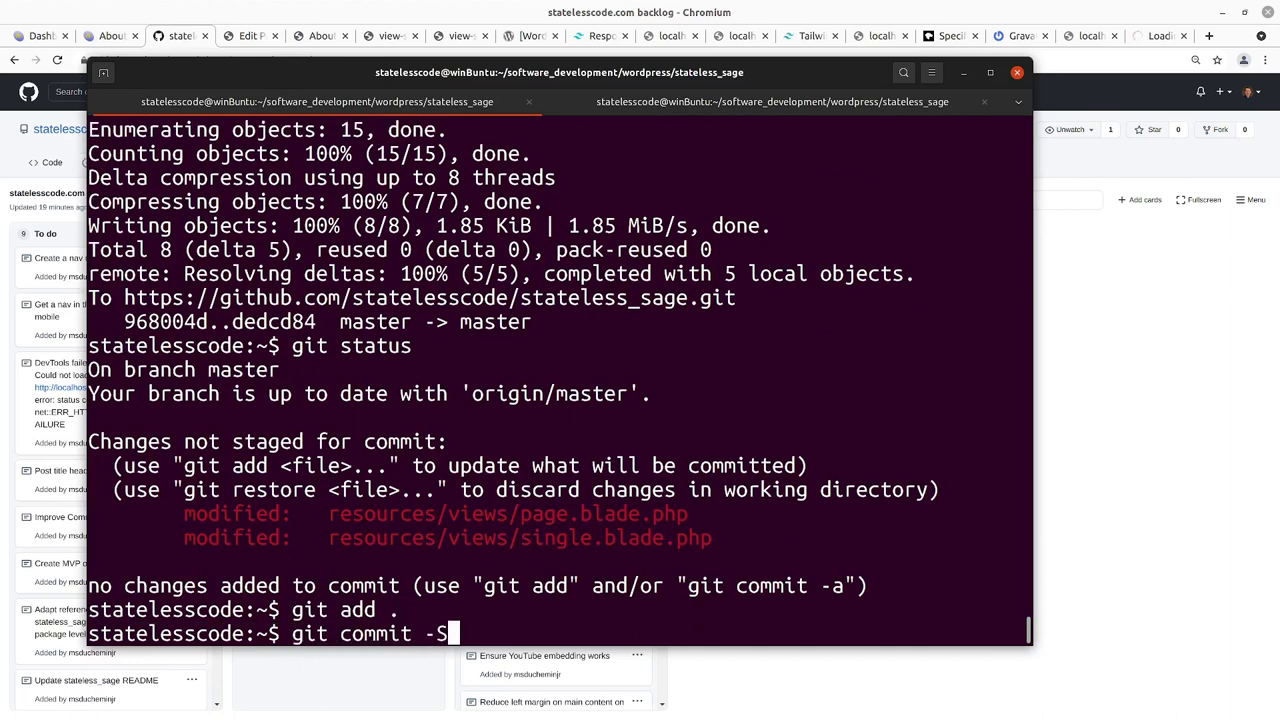
{"action": "key", "text": "Return"}
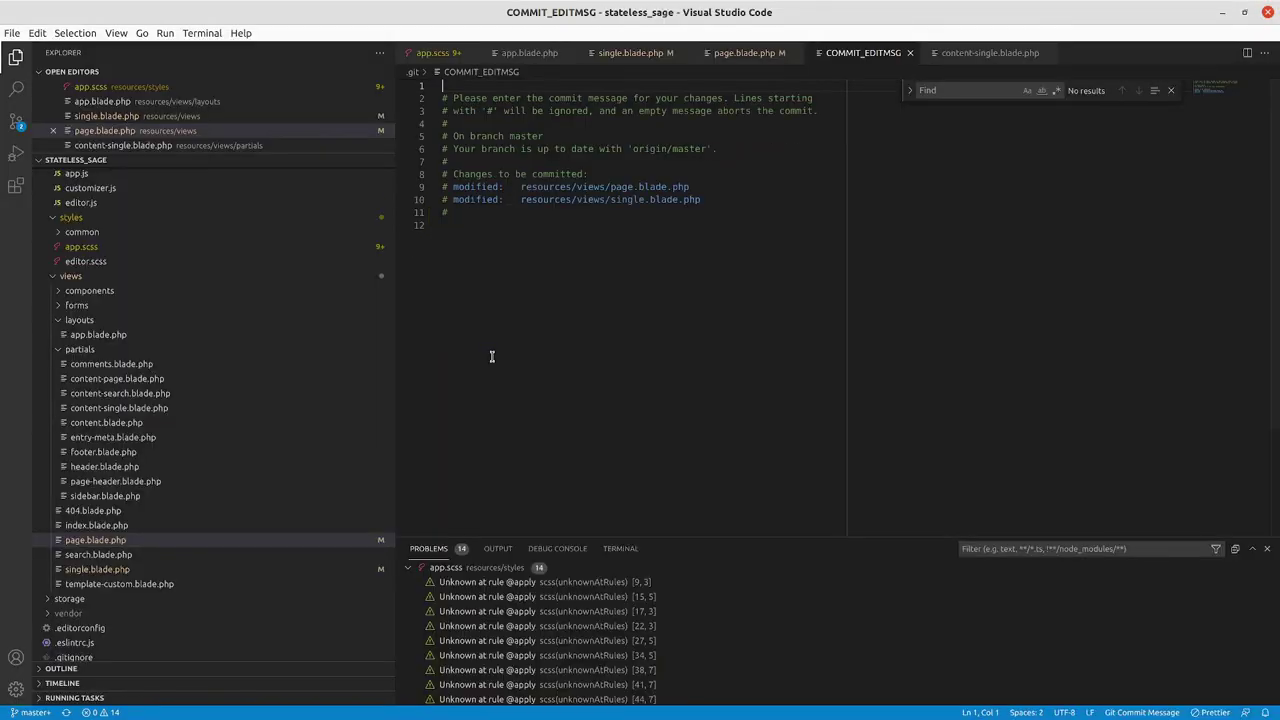
{"action": "type", "text": "Add sidebar to single post and default page  Add the sidebar section to the single post and default page templates.  Completes statelesscode.com backlog item: Sidebar doesn't show up on individual post page"}
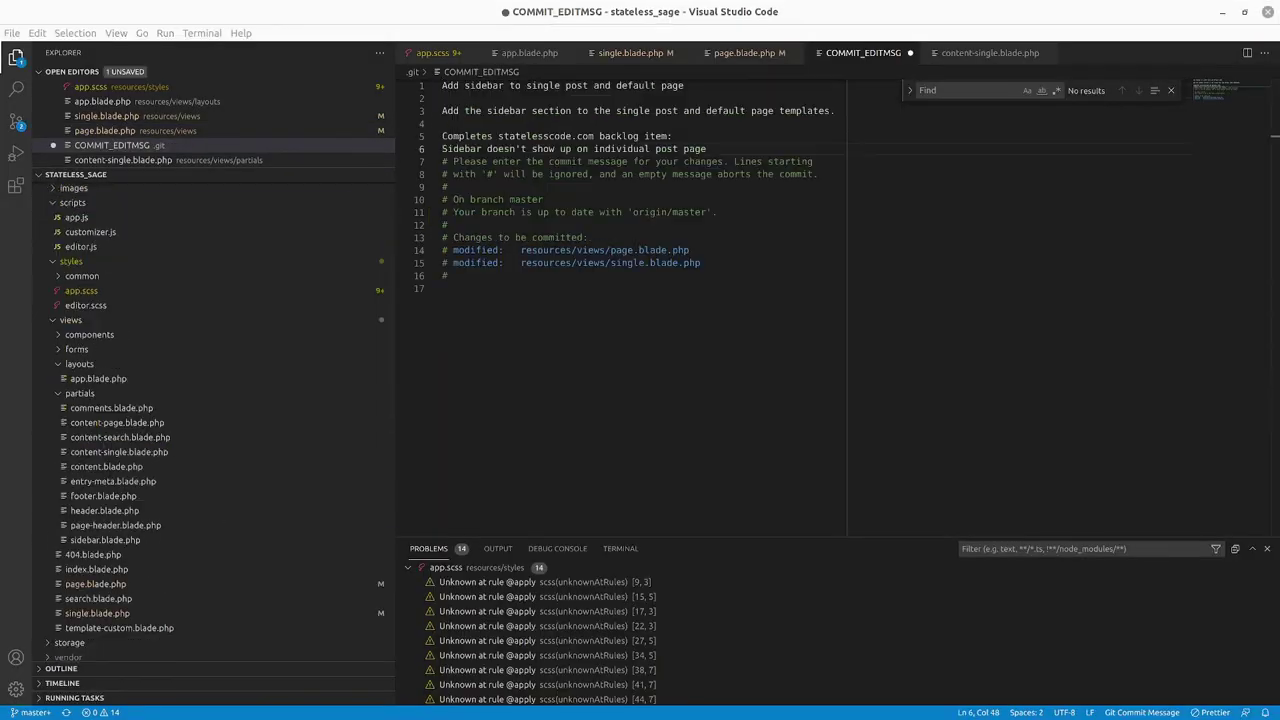
{"action": "left_click", "coordinate": [546, 200]}
{"action": "key", "text": "ctrl+s"}
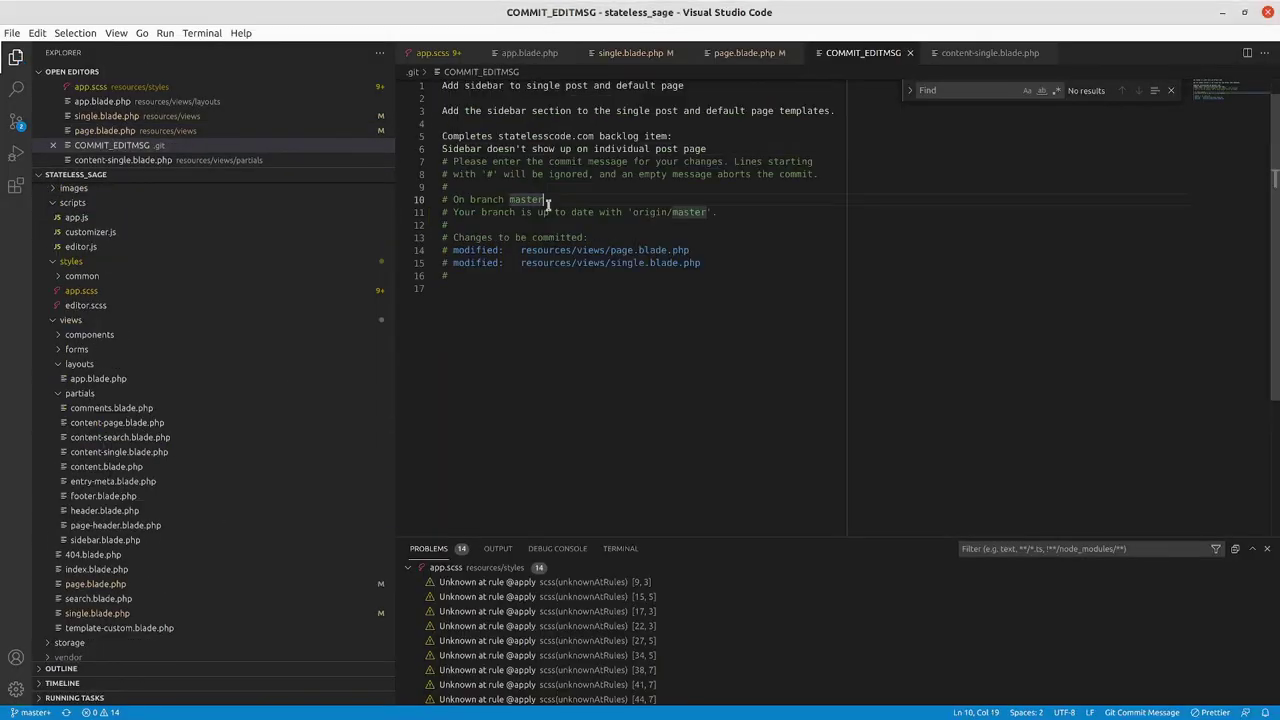
{"action": "key", "text": "ctrl+w"}
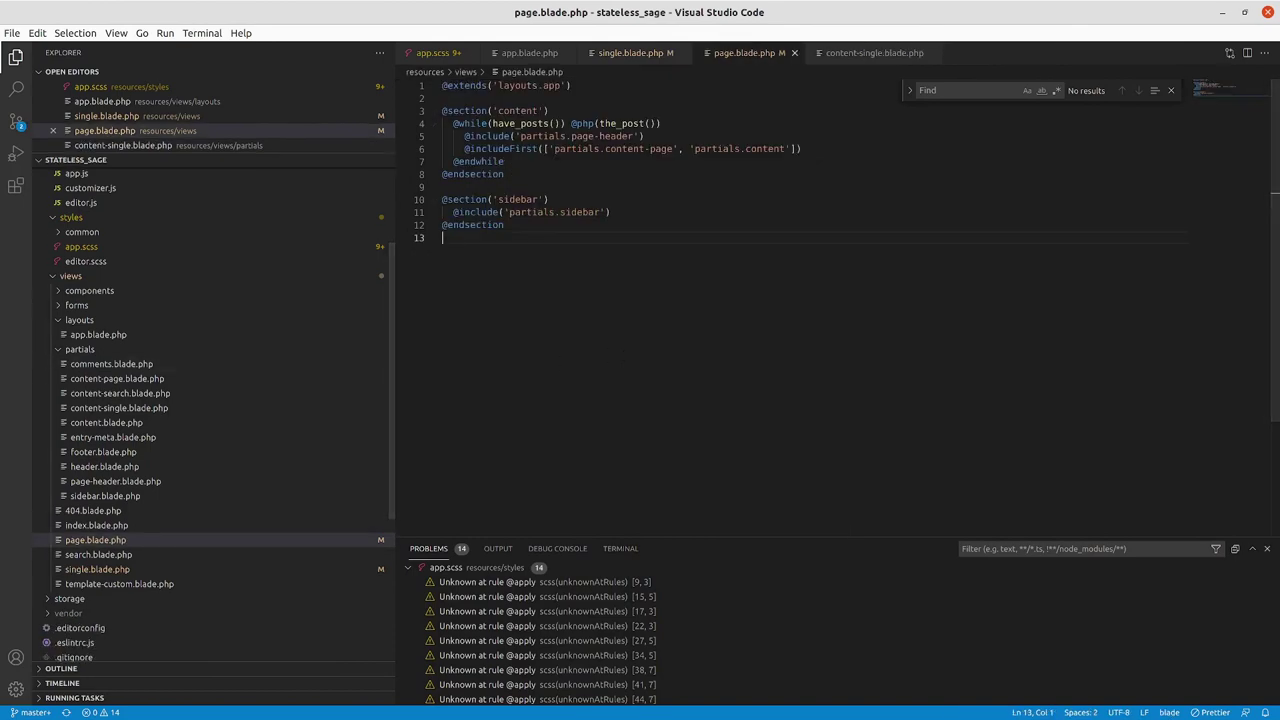
Push the new commit to GitHub's master branch
{"action": "key", "text": "alt+Tab"}
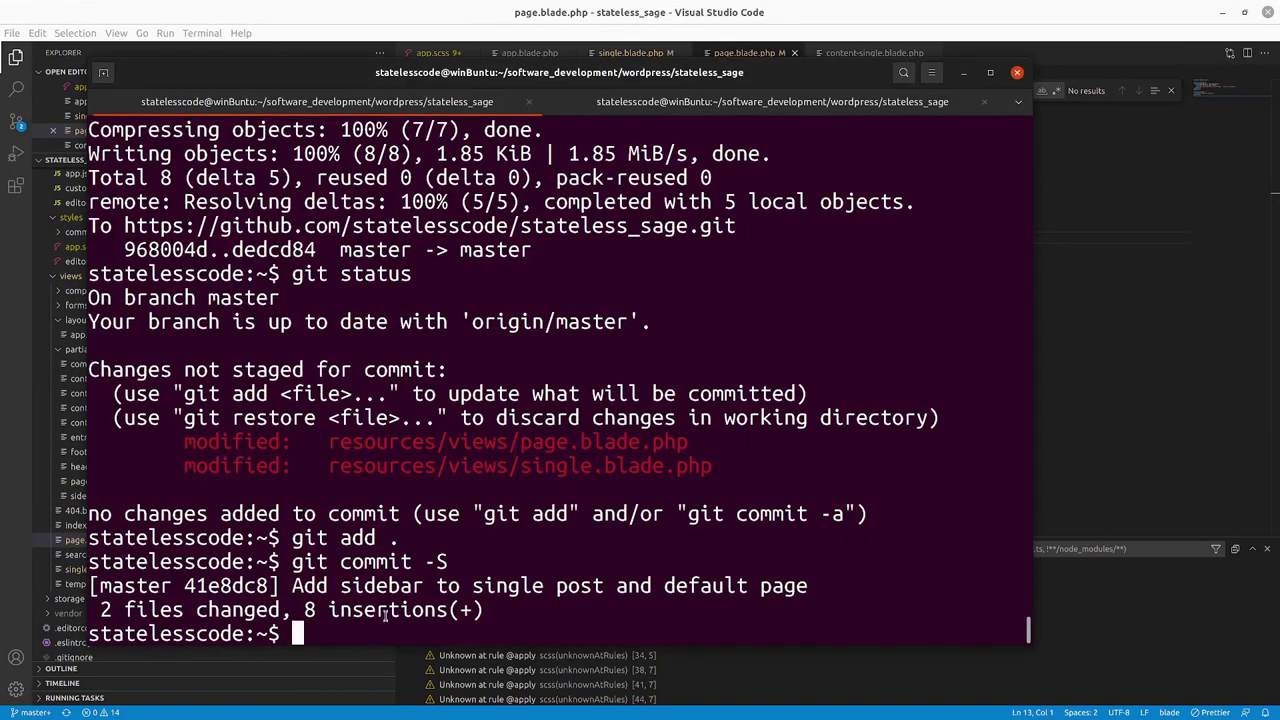
{"action": "type", "text": "git ps"}
{"action": "key", "text": "BackSpace"}
{"action": "type", "text": "ush"}
{"action": "key", "text": "Return"}
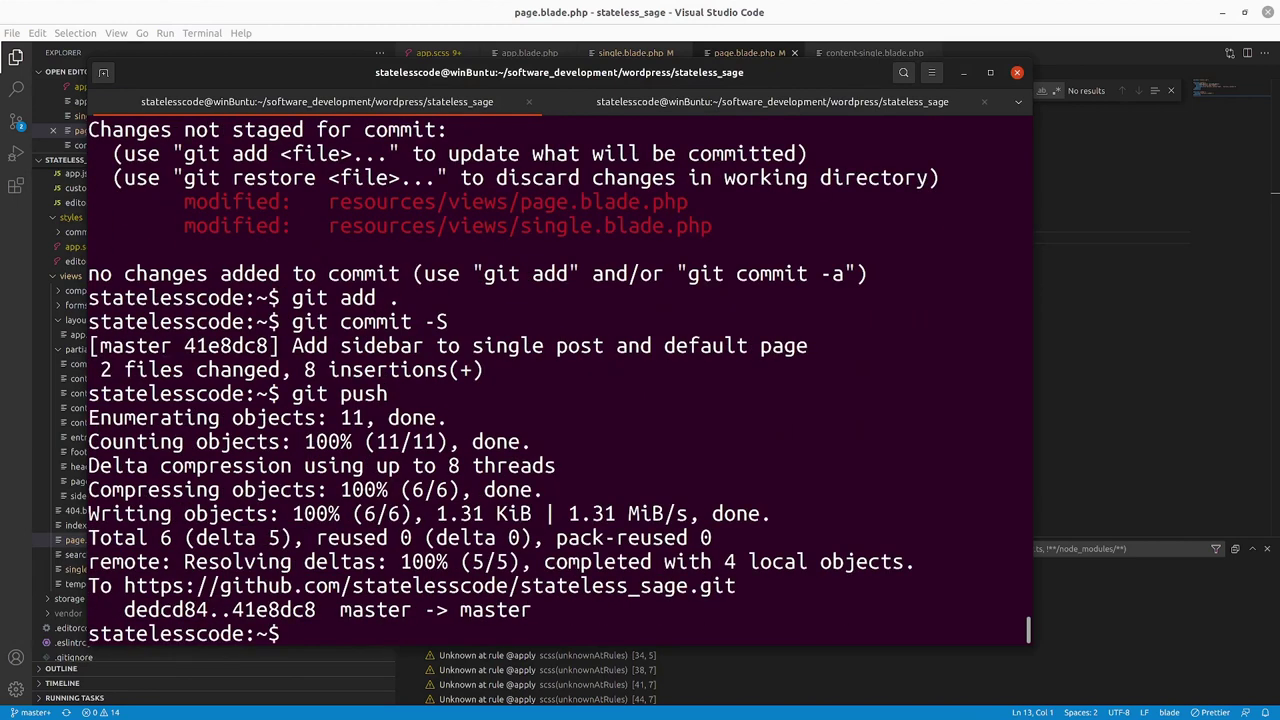
{"action": "key", "text": "alt+Tab"}
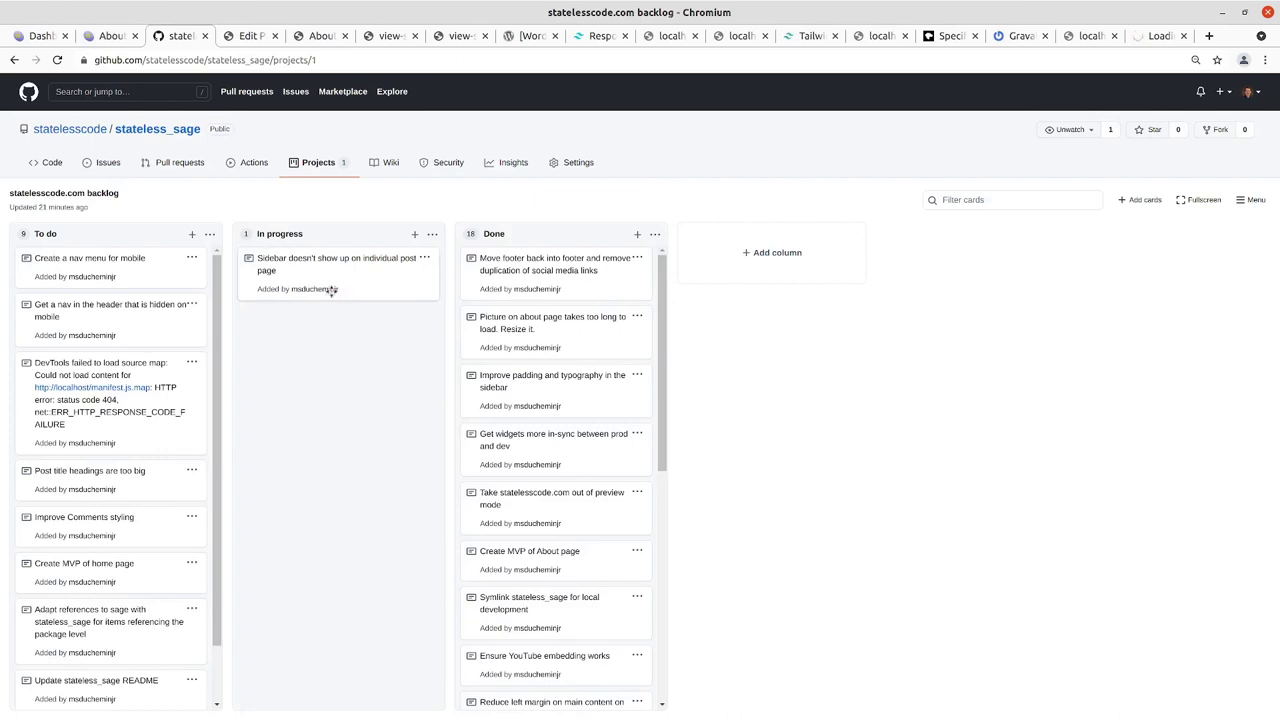
Move the sidebar card to Done and 'Post title headings are too big' to In progress
{"action": "left_click_drag", "start_coordinate": [346, 276], "coordinate": [571, 320]}
{"action": "scroll", "coordinate": [144, 431], "scroll_direction": "down", "scroll_amount": 1}
{"action": "scroll", "coordinate": [144, 431], "scroll_direction": "down", "scroll_amount": 1}
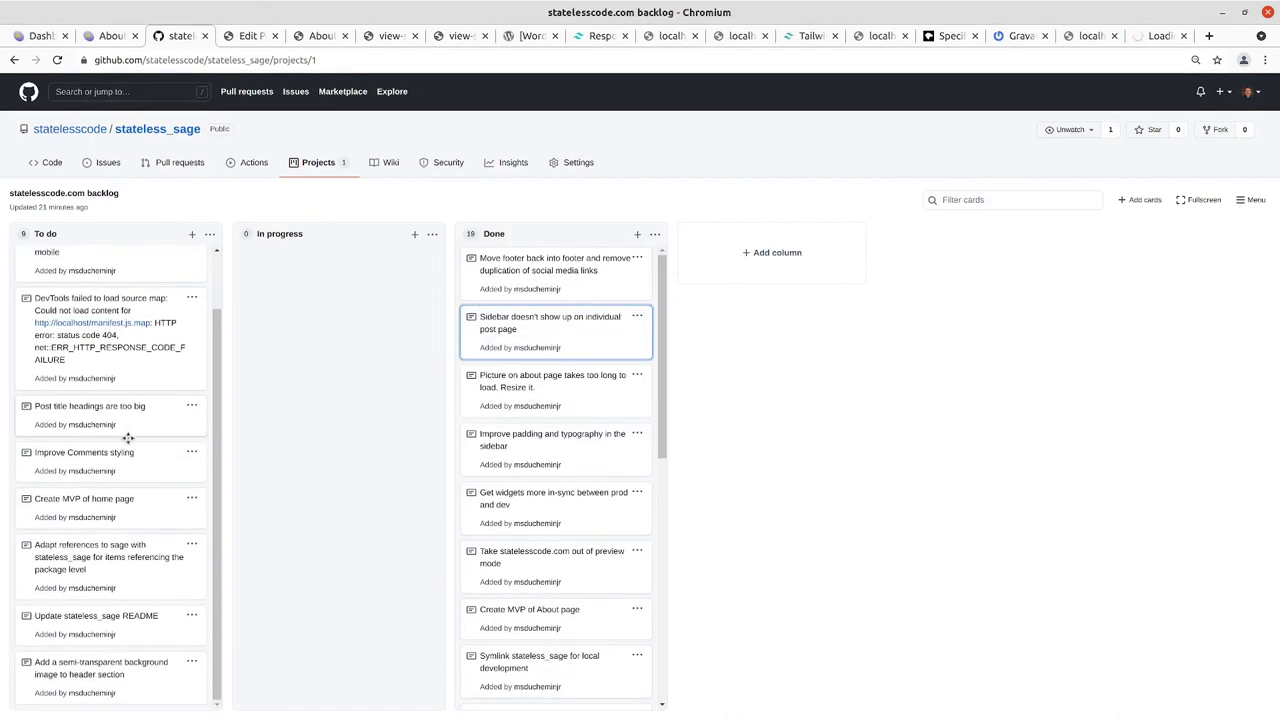
{"action": "mouse_move", "coordinate": [112, 414]}
{"action": "left_mouse_down"}
{"action": "mouse_move", "coordinate": [359, 319]}
{"action": "mouse_move", "coordinate": [345, 316]}
{"action": "left_mouse_up"}
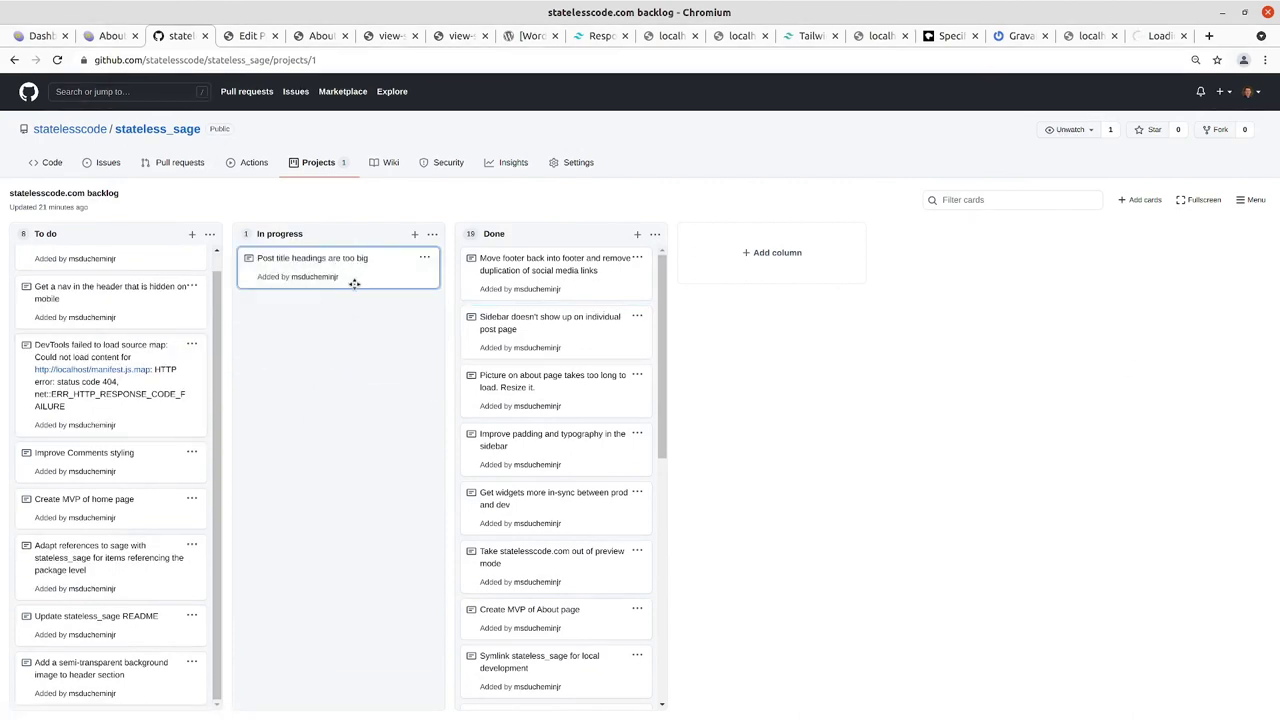
Return to the local About page and scroll back to the top
{"action": "left_click", "coordinate": [100, 37]}
{"action": "left_click", "coordinate": [328, 37]}
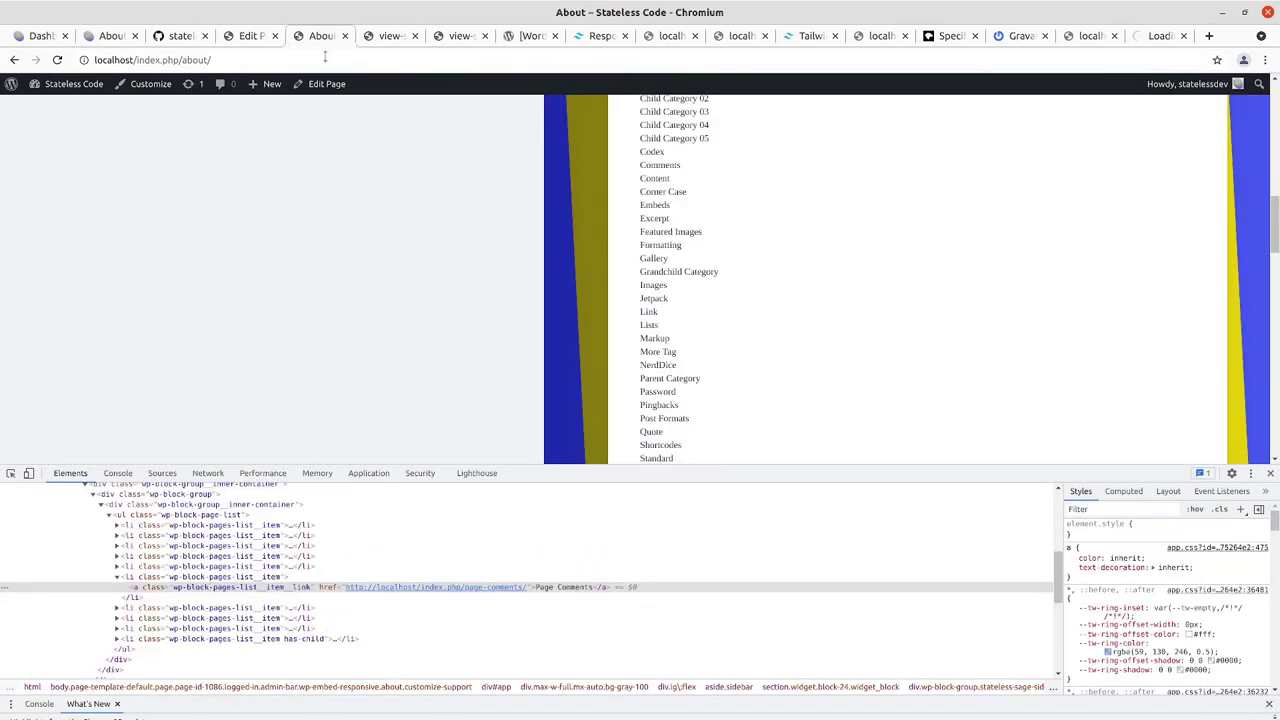
{"action": "scroll", "coordinate": [338, 157], "scroll_direction": "up", "scroll_amount": 5}
{"action": "scroll", "coordinate": [351, 151], "scroll_direction": "up", "scroll_amount": 3}
{"action": "scroll", "coordinate": [215, 140], "scroll_direction": "up", "scroll_amount": 2}
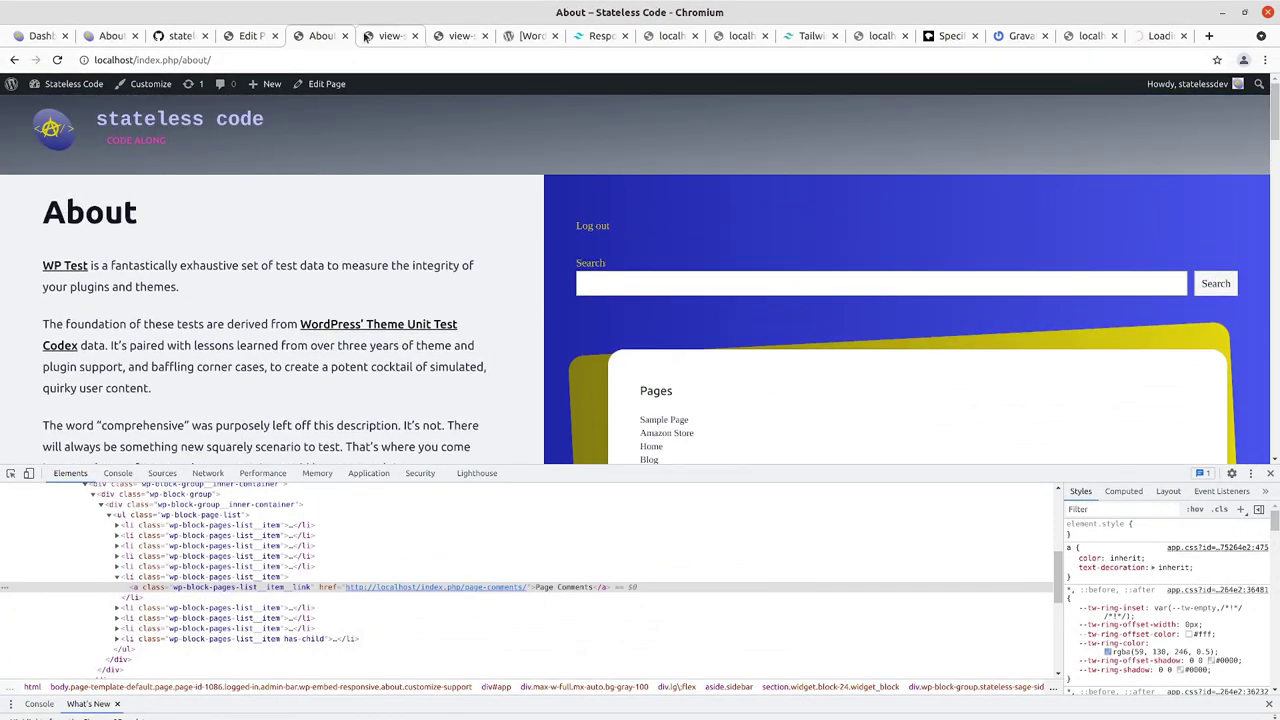
Load the local site's home page and scroll back to the top
{"action": "left_click", "coordinate": [48, 143]}
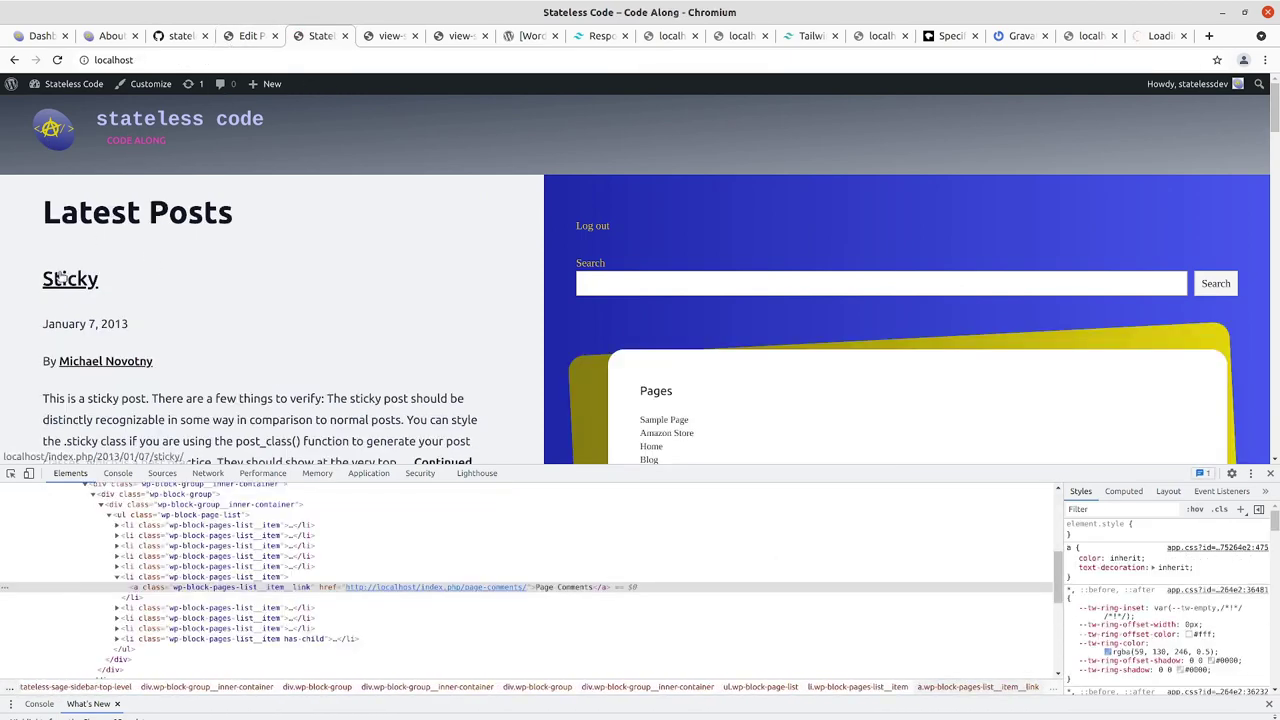
{"action": "scroll", "coordinate": [62, 296], "scroll_direction": "down", "scroll_amount": 5}
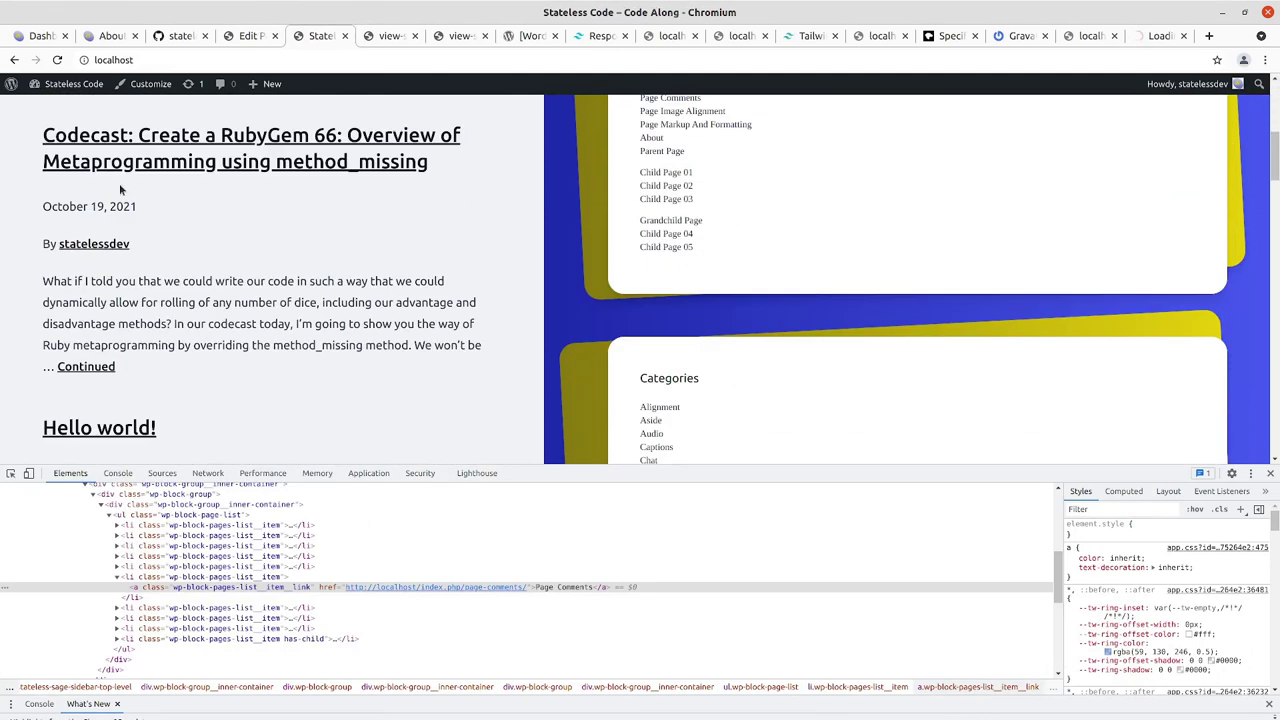
{"action": "scroll", "coordinate": [80, 192], "scroll_direction": "up", "scroll_amount": 1}
{"action": "scroll", "coordinate": [80, 192], "scroll_direction": "up", "scroll_amount": 3}
{"action": "scroll", "coordinate": [80, 192], "scroll_direction": "up", "scroll_amount": 1}
{"action": "scroll", "coordinate": [80, 198], "scroll_direction": "up", "scroll_amount": 1}
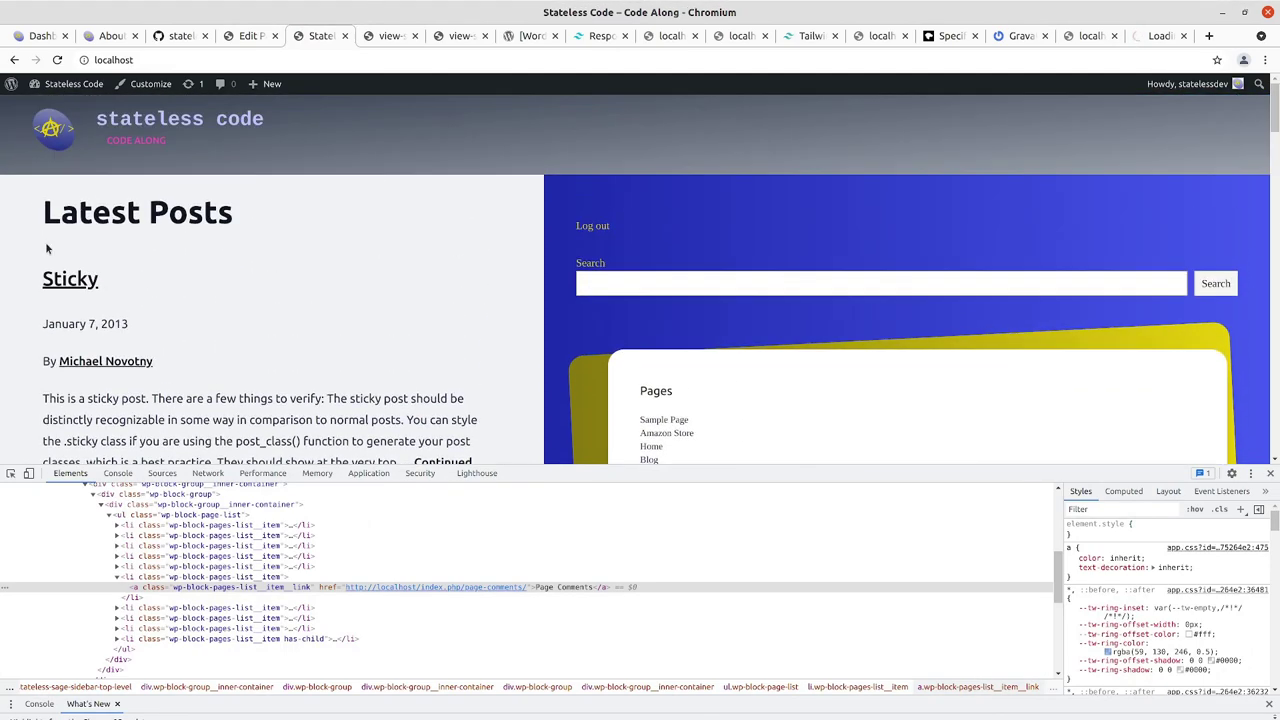
Highlight the Latest Posts heading to gauge its size, then scroll down to the posts
{"action": "mouse_move", "coordinate": [44, 214]}
{"action": "left_mouse_down"}
{"action": "mouse_move", "coordinate": [304, 229]}
{"action": "mouse_move", "coordinate": [46, 205]}
{"action": "left_mouse_up"}
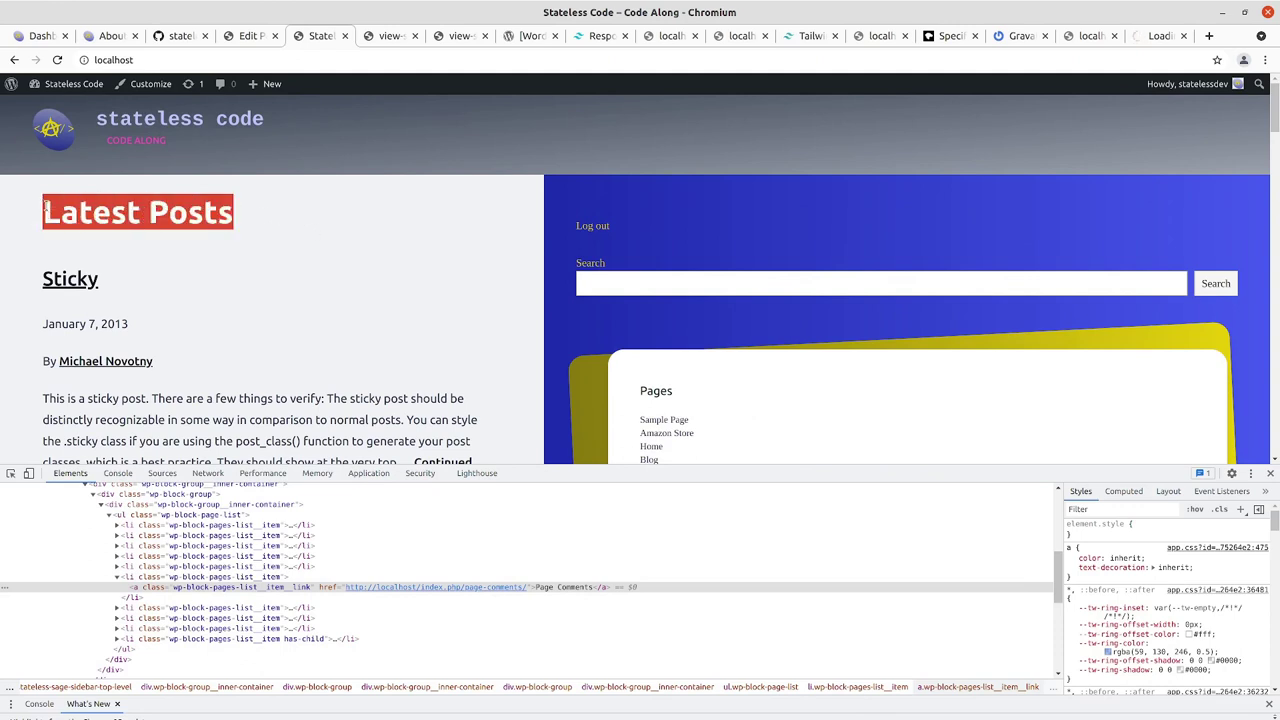
{"action": "left_click", "coordinate": [187, 214]}
{"action": "left_click_drag", "start_coordinate": [254, 216], "coordinate": [58, 200]}
{"action": "left_click", "coordinate": [70, 200]}
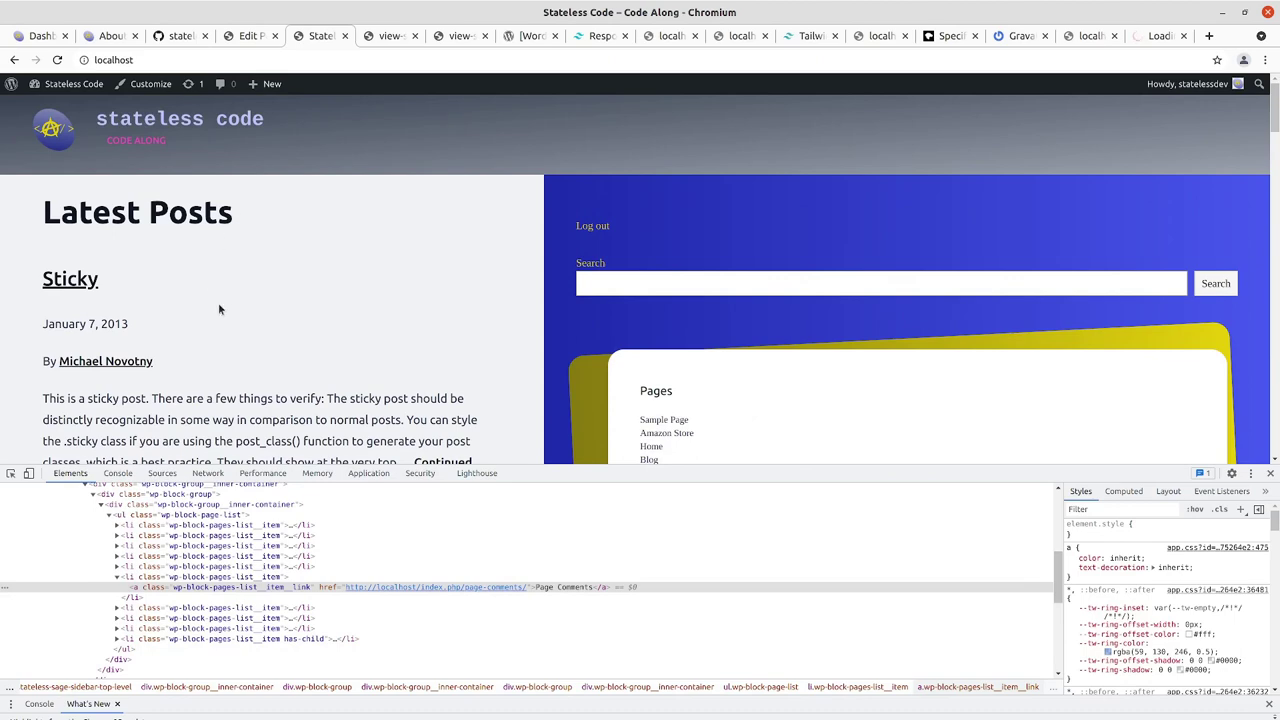
{"action": "scroll", "coordinate": [237, 285], "scroll_direction": "down", "scroll_amount": 2}
{"action": "scroll", "coordinate": [237, 285], "scroll_direction": "down", "scroll_amount": 2}
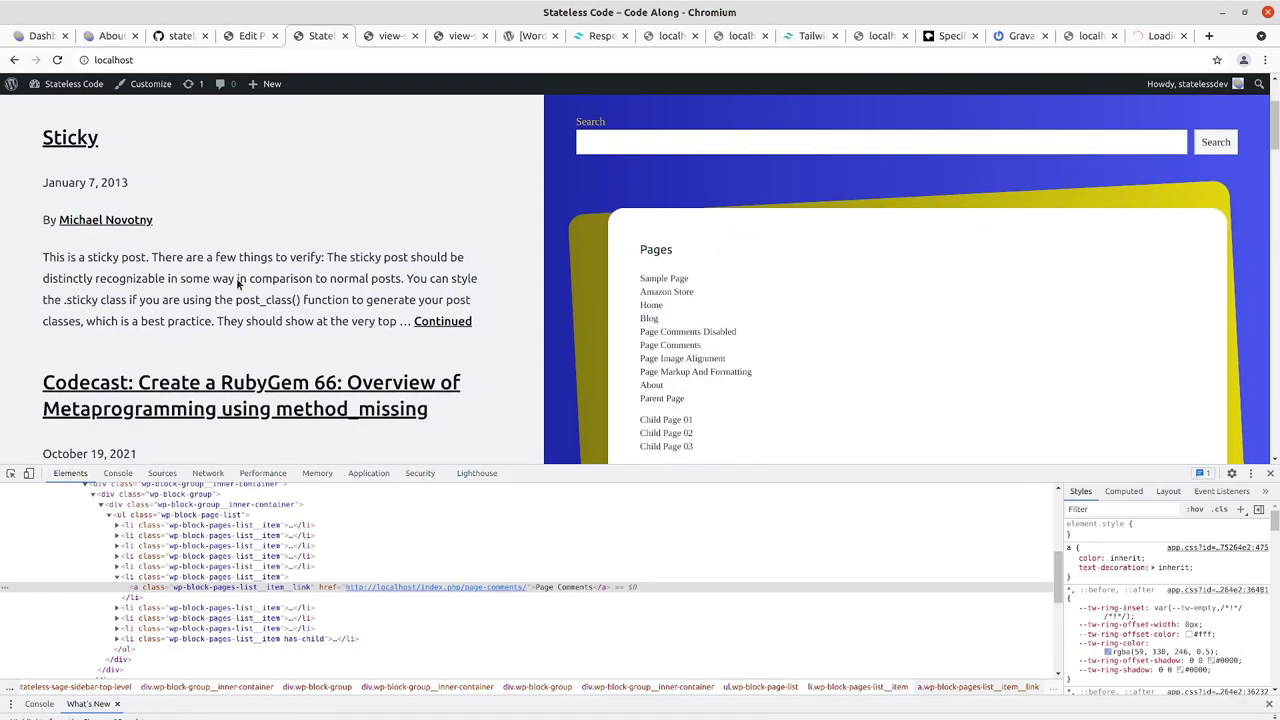
{"action": "scroll", "coordinate": [237, 285], "scroll_direction": "down", "scroll_amount": 2}
Open the Codecast RubyGem 66 post and scroll through its content
{"action": "left_click", "coordinate": [217, 236]}
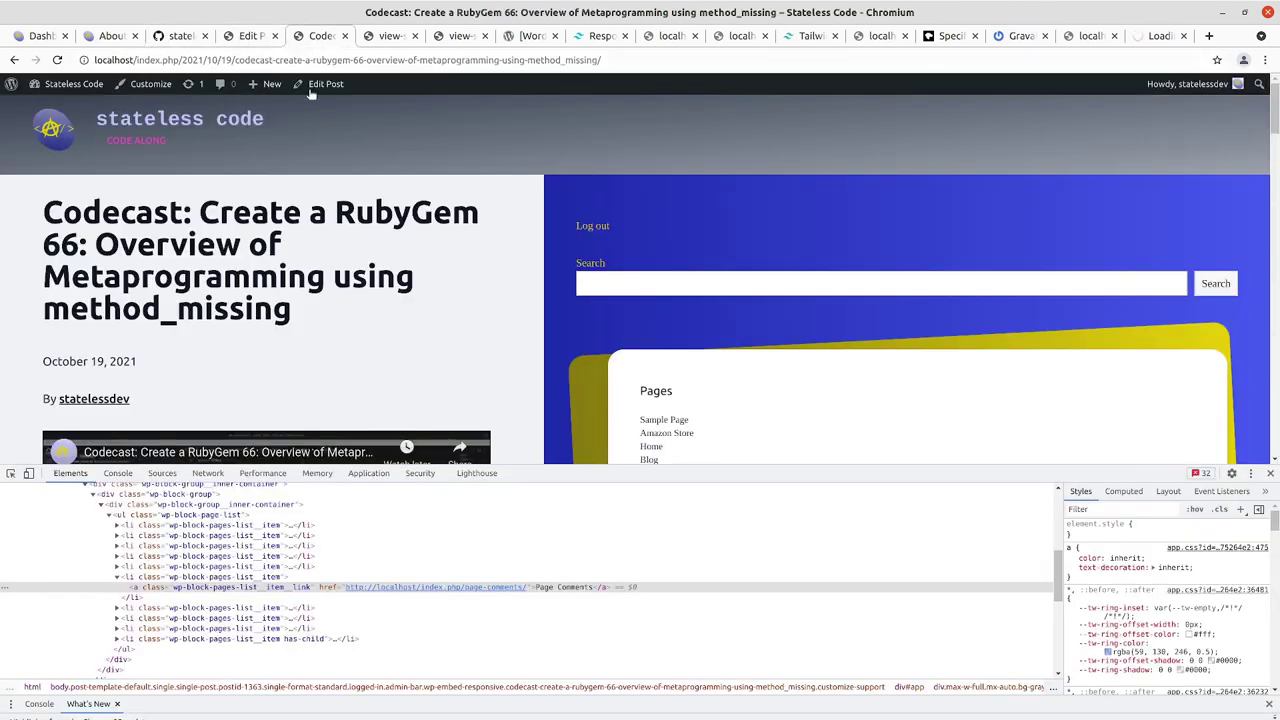
{"action": "scroll", "coordinate": [244, 309], "scroll_direction": "down", "scroll_amount": 5}
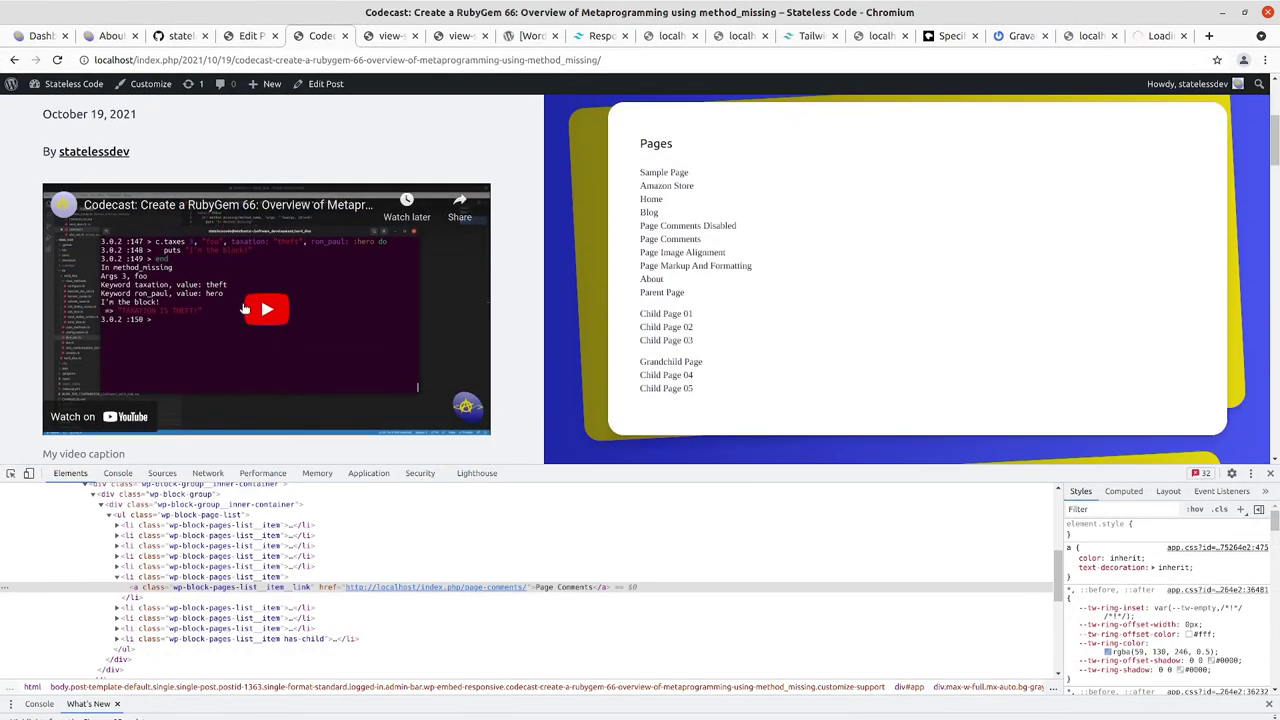
{"action": "scroll", "coordinate": [244, 309], "scroll_direction": "down", "scroll_amount": 6}
{"action": "scroll", "coordinate": [248, 310], "scroll_direction": "down", "scroll_amount": 5}
{"action": "scroll", "coordinate": [251, 311], "scroll_direction": "down", "scroll_amount": 5}
{"action": "scroll", "coordinate": [251, 311], "scroll_direction": "down", "scroll_amount": 5}
{"action": "scroll", "coordinate": [251, 310], "scroll_direction": "down", "scroll_amount": 4}
{"action": "scroll", "coordinate": [250, 306], "scroll_direction": "down", "scroll_amount": 6}
{"action": "scroll", "coordinate": [250, 304], "scroll_direction": "down", "scroll_amount": 4}
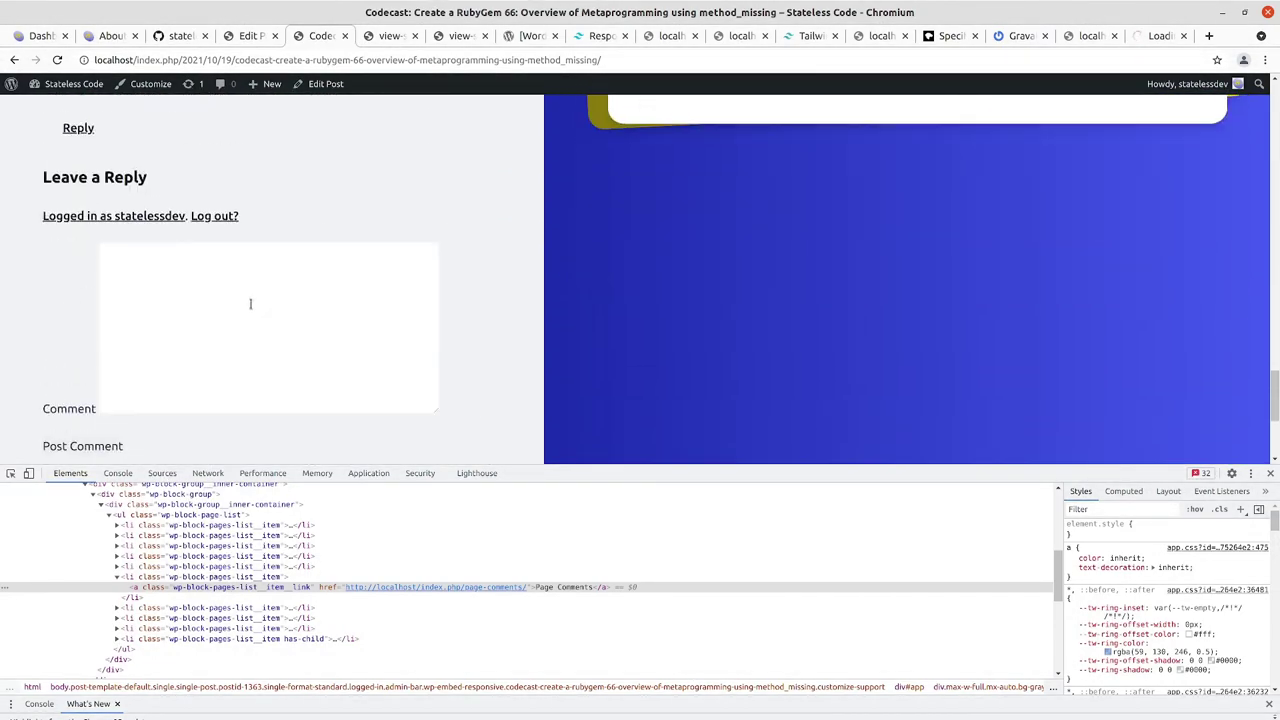
{"action": "scroll", "coordinate": [250, 303], "scroll_direction": "up", "scroll_amount": 5}
{"action": "scroll", "coordinate": [250, 303], "scroll_direction": "up", "scroll_amount": 4}
{"action": "scroll", "coordinate": [249, 300], "scroll_direction": "up", "scroll_amount": 5}
{"action": "scroll", "coordinate": [247, 298], "scroll_direction": "up", "scroll_amount": 5}
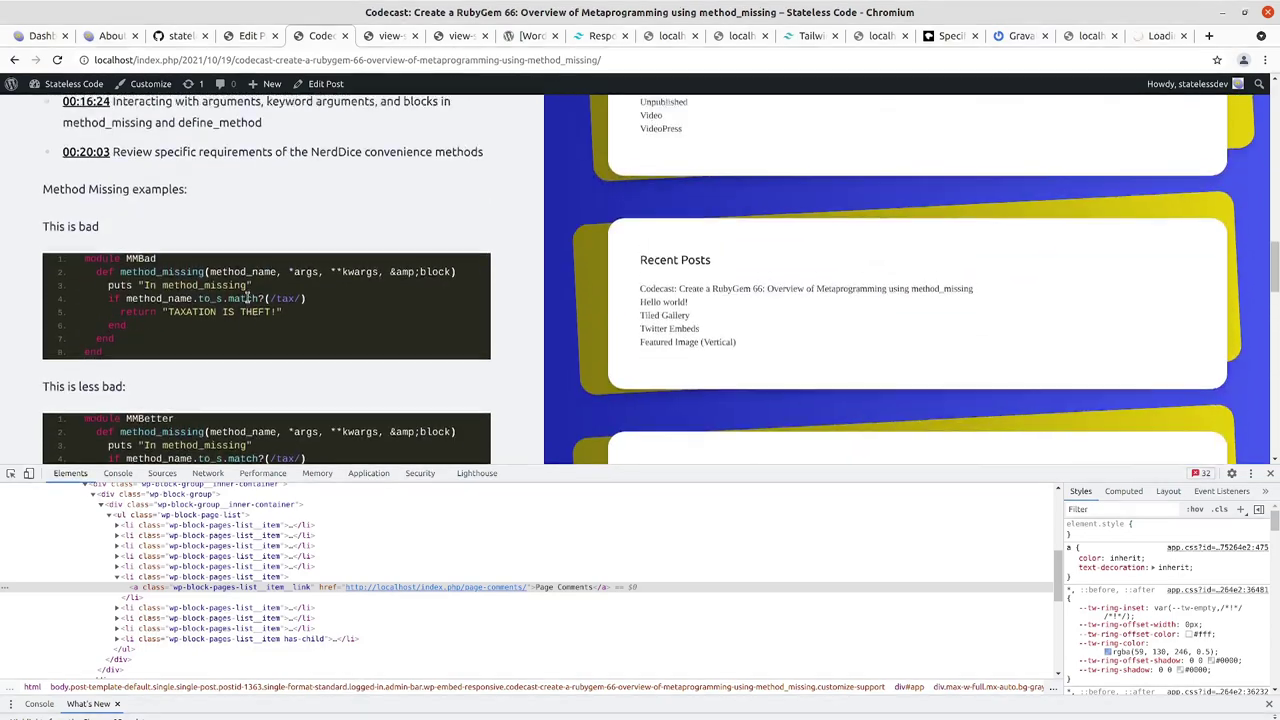
{"action": "scroll", "coordinate": [247, 298], "scroll_direction": "up", "scroll_amount": 5}
{"action": "scroll", "coordinate": [247, 298], "scroll_direction": "up", "scroll_amount": 5}
{"action": "scroll", "coordinate": [247, 297], "scroll_direction": "up", "scroll_amount": 5}
{"action": "scroll", "coordinate": [247, 295], "scroll_direction": "up", "scroll_amount": 2}
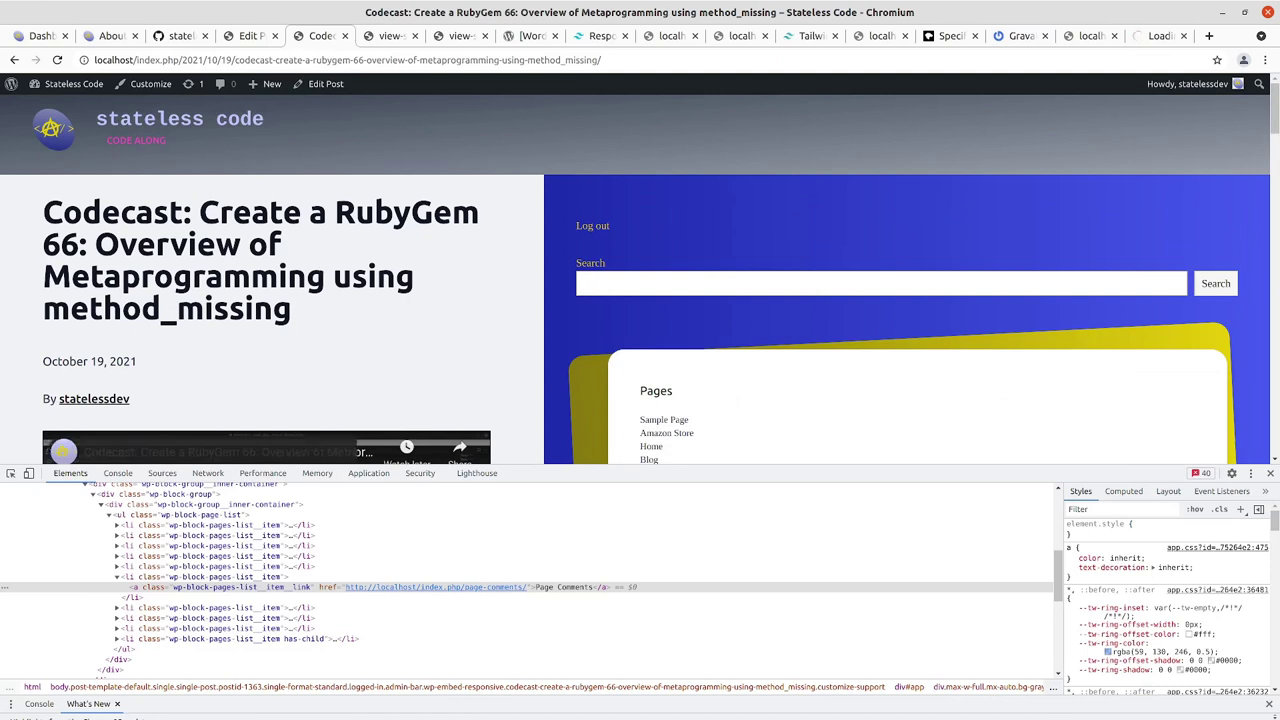
Preview at phone size, then inspect the h1.entry-title showing a 2.67em font size
{"action": "left_click", "coordinate": [29, 474]}
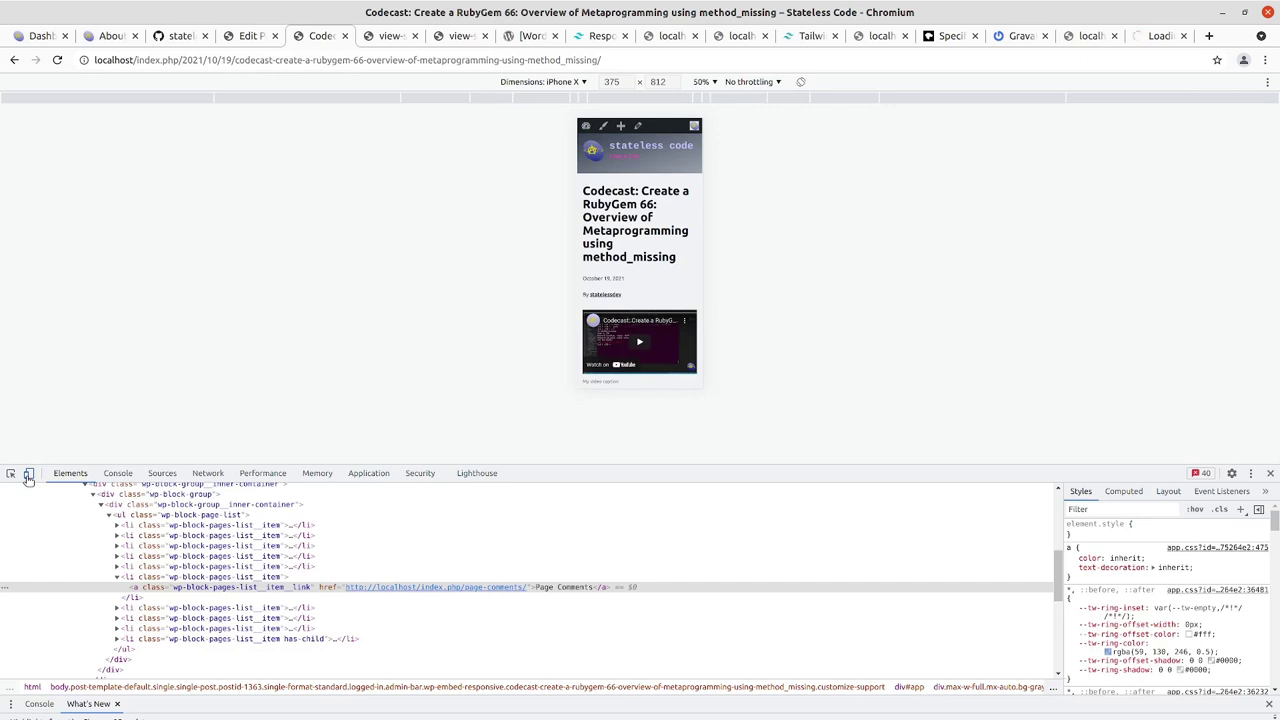
{"action": "left_click", "coordinate": [29, 475]}
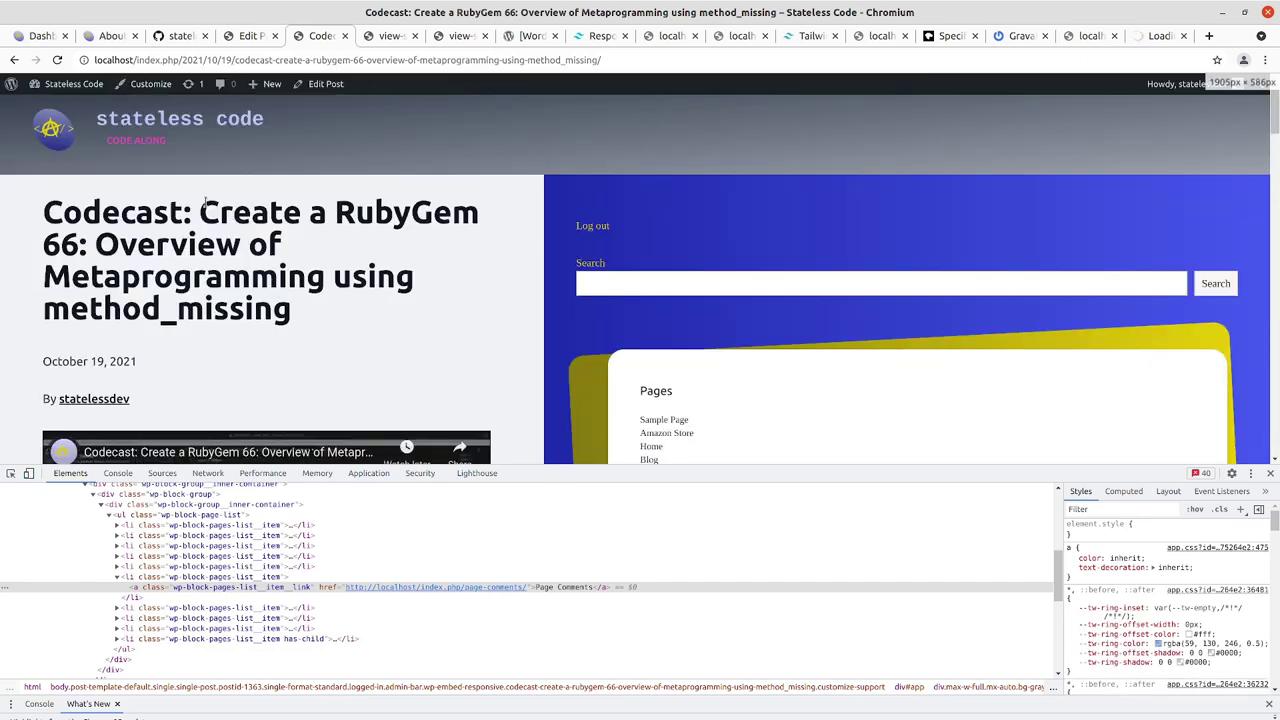
{"action": "right_click", "coordinate": [117, 230]}
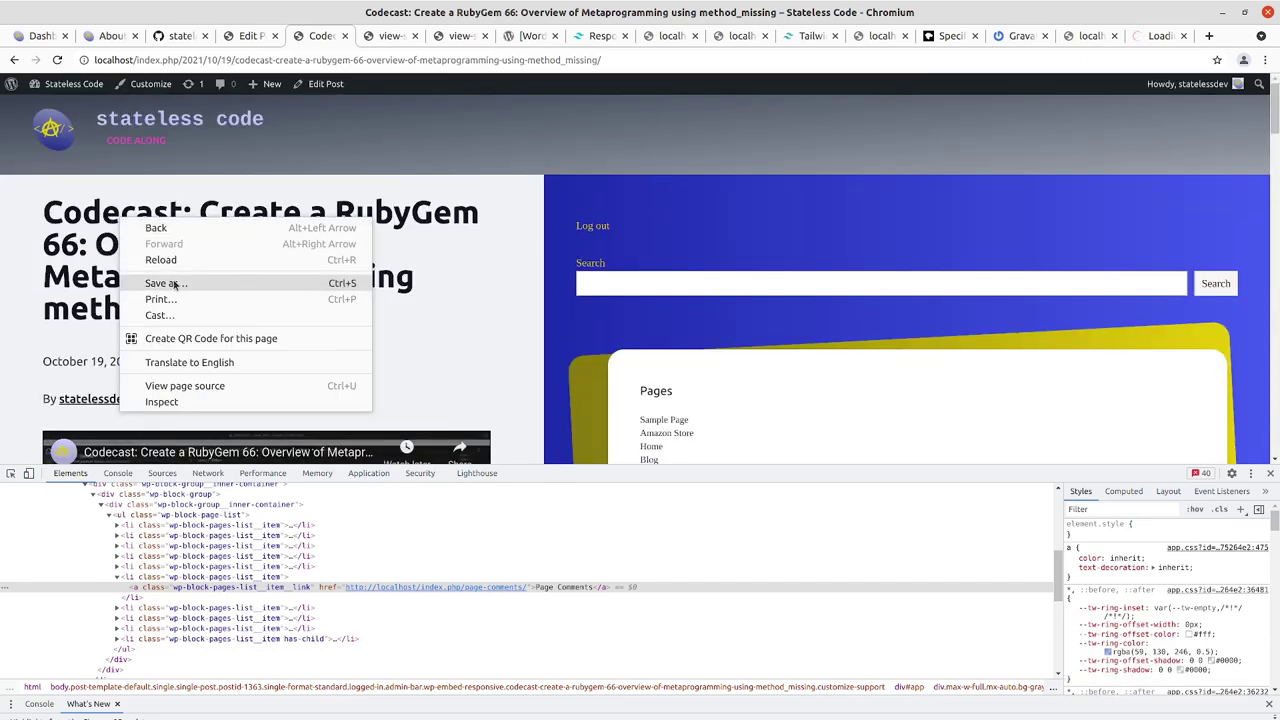
{"action": "left_click", "coordinate": [164, 402]}
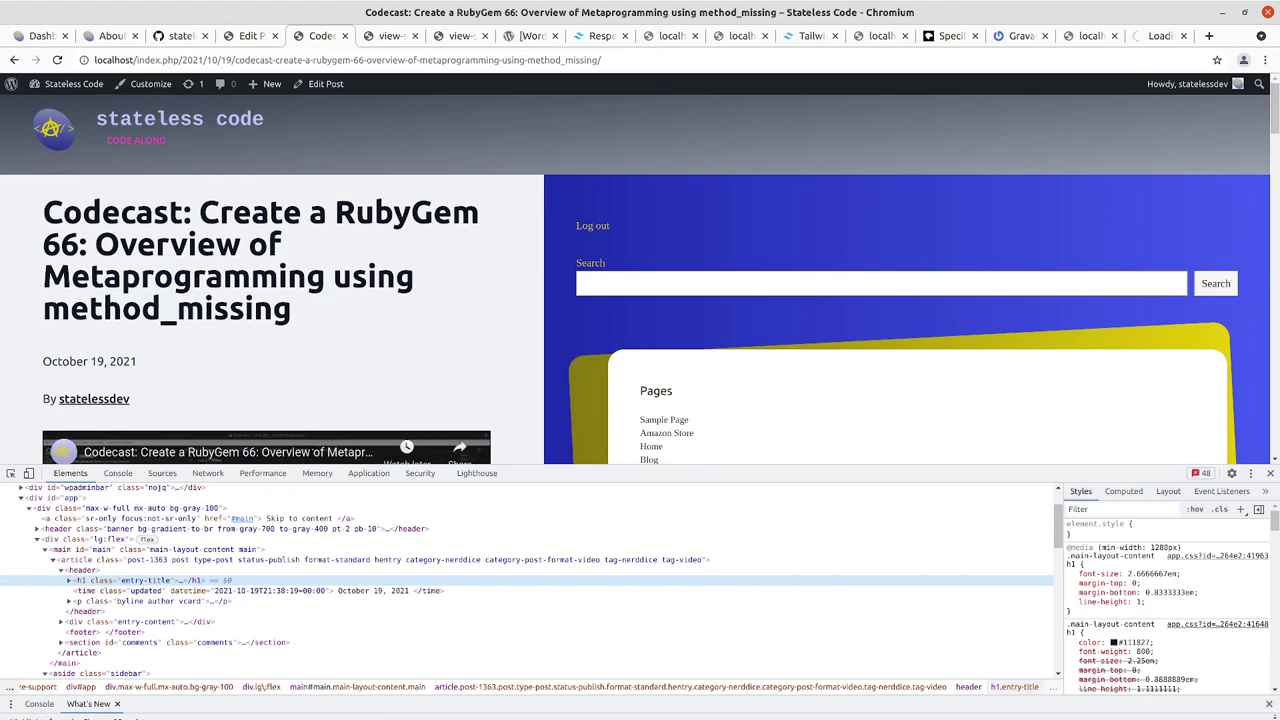
Open app.scss in VS Code via quick file search
{"action": "key", "text": "alt+Tab"}
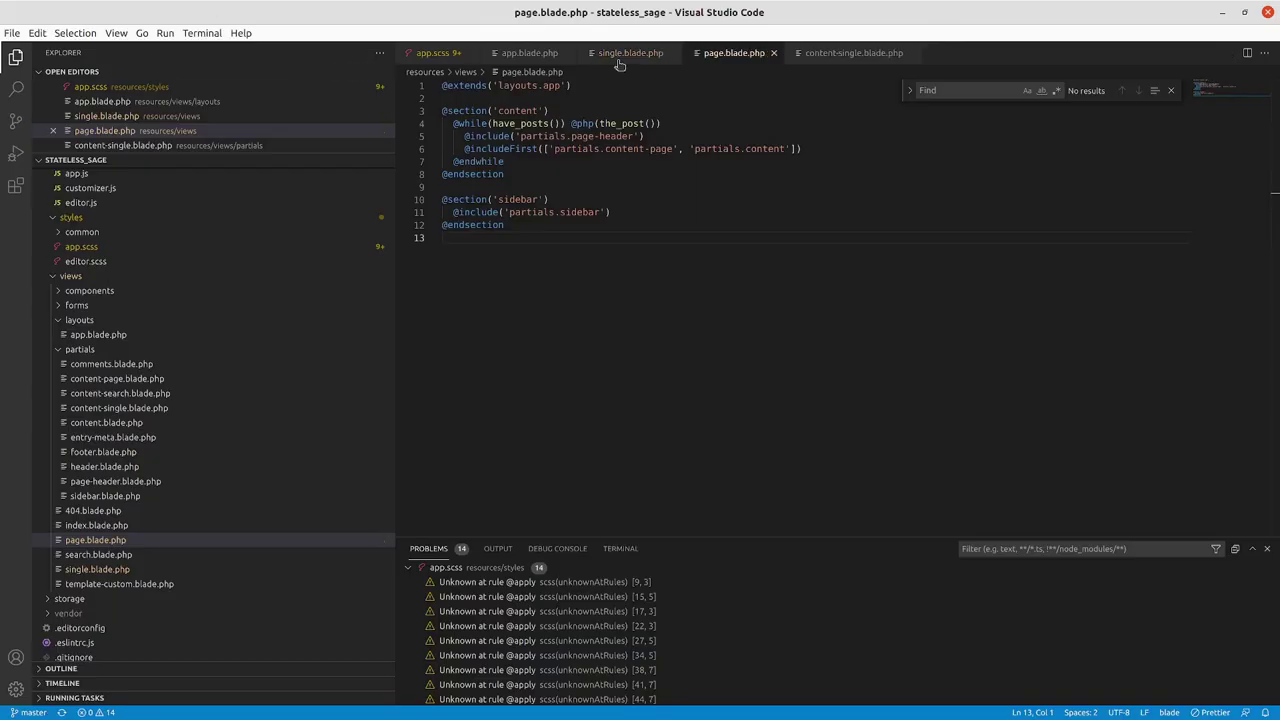
{"action": "mouse_move", "coordinate": [629, 246]}
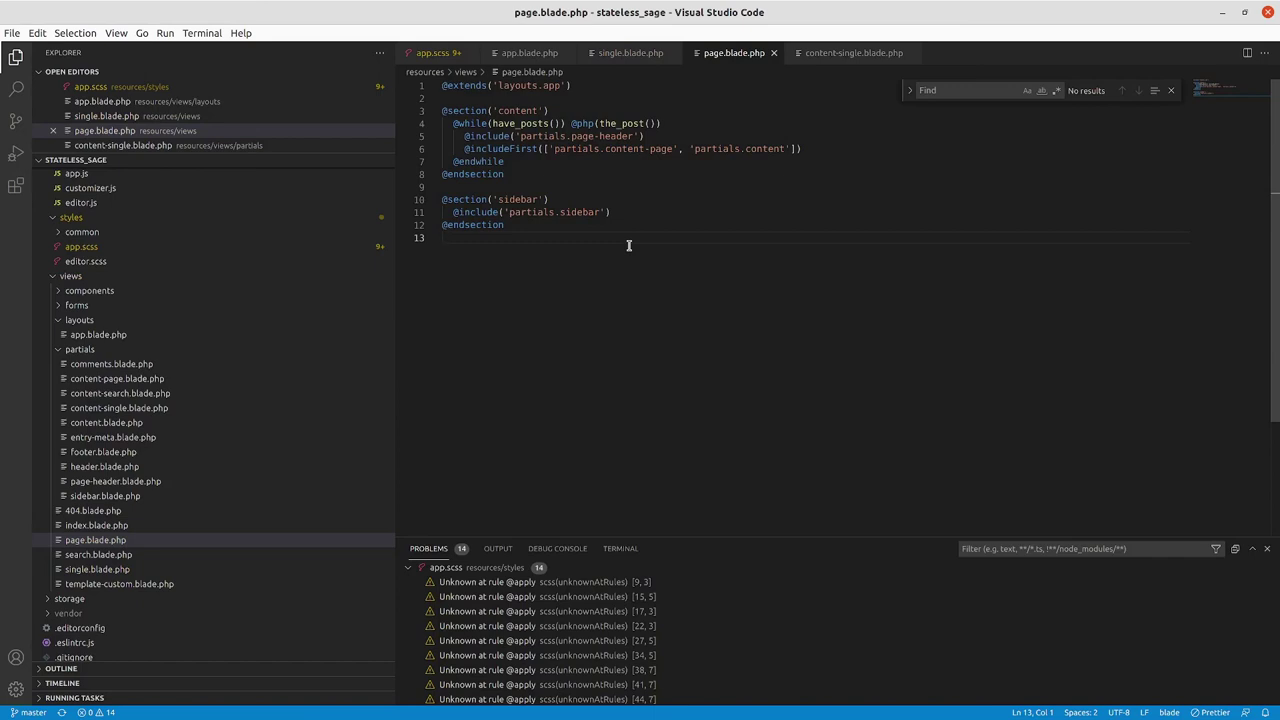
{"action": "key", "text": "ctrl+p"}
{"action": "type", "text": "a"}
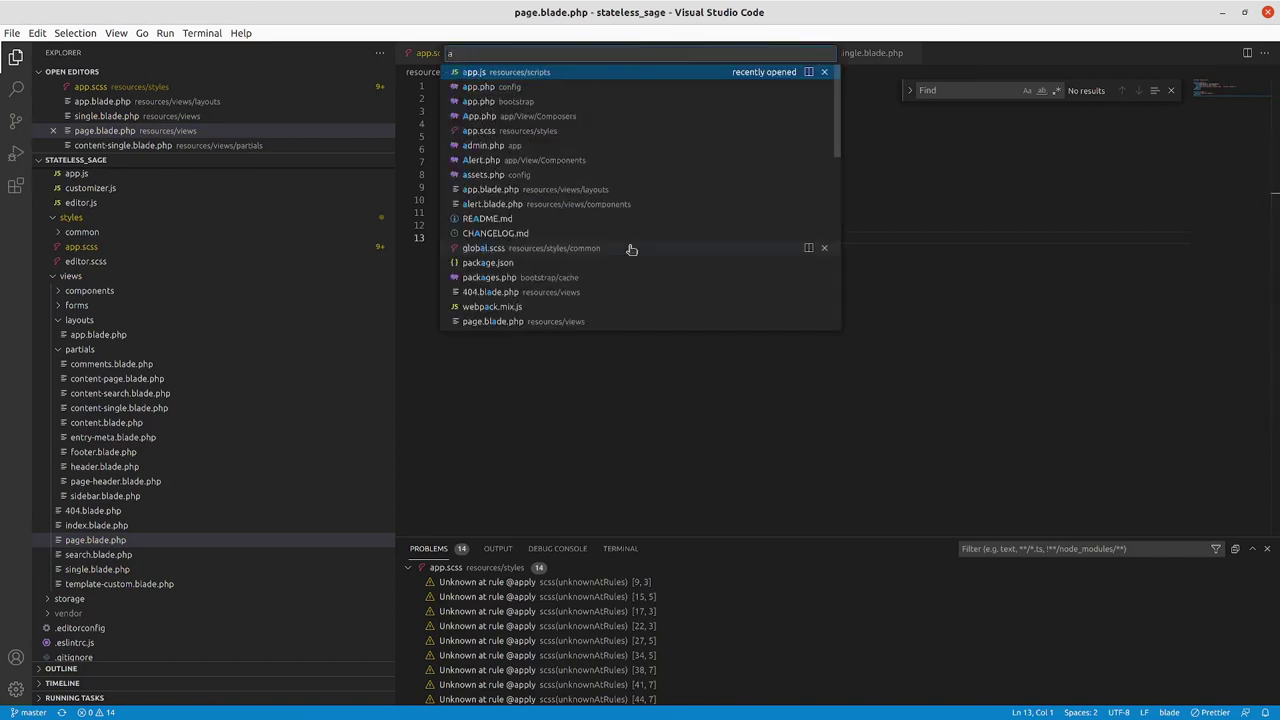
{"action": "left_click", "coordinate": [492, 132]}
Add a new 'main article' selector after the .main-layout-content rule
{"action": "left_click", "coordinate": [486, 271]}
{"action": "left_click", "coordinate": [466, 181]}
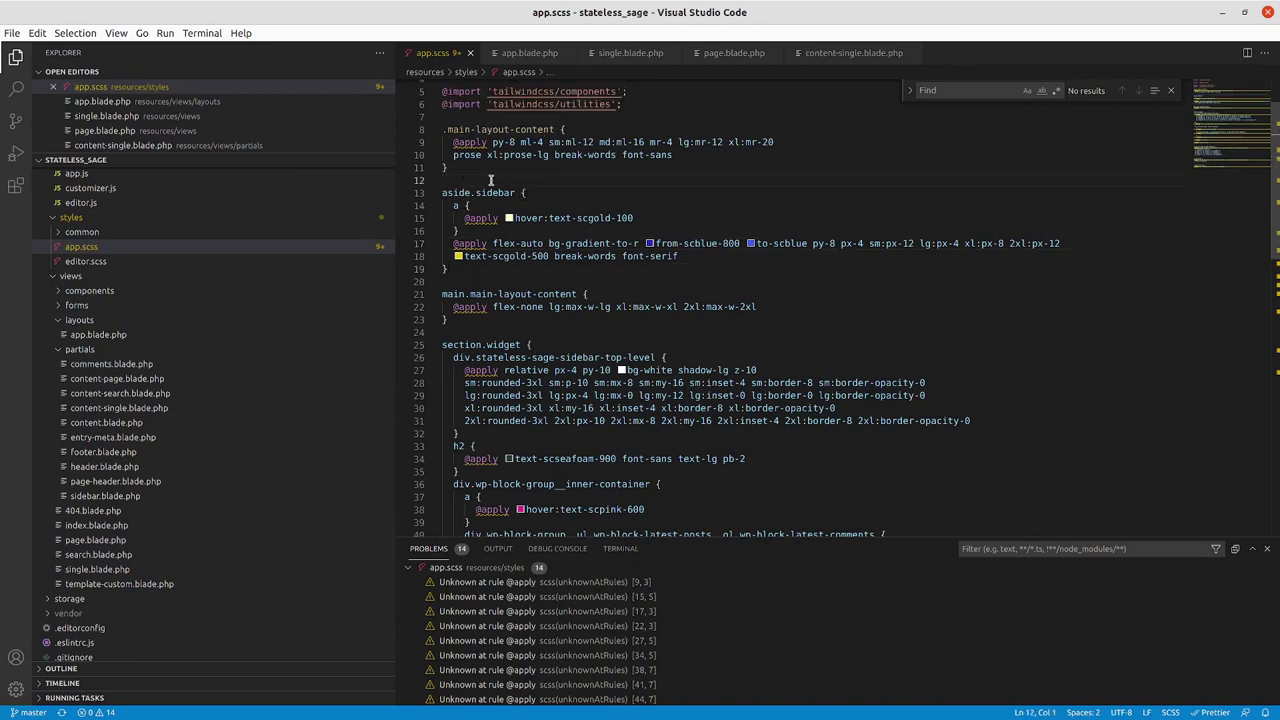
{"action": "key", "text": "Return"}
{"action": "key", "text": "Return"}
{"action": "key", "text": "Up"}
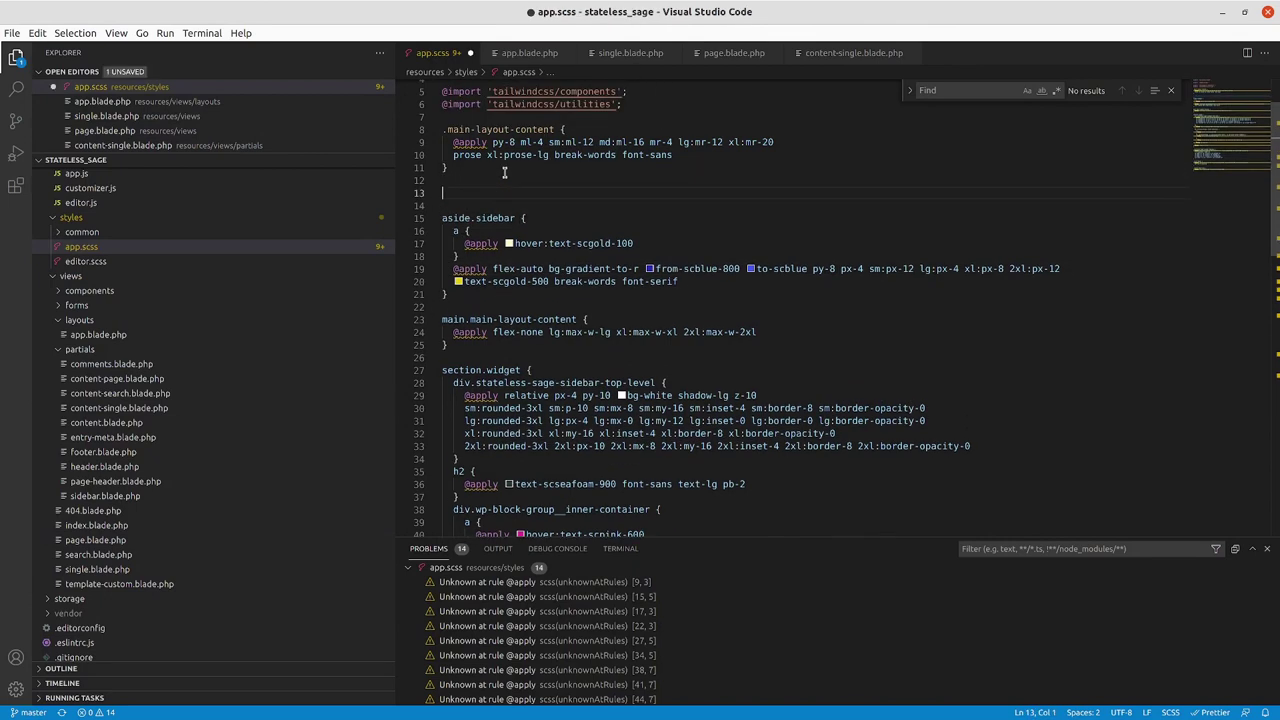
{"action": "type", "text": "m"}
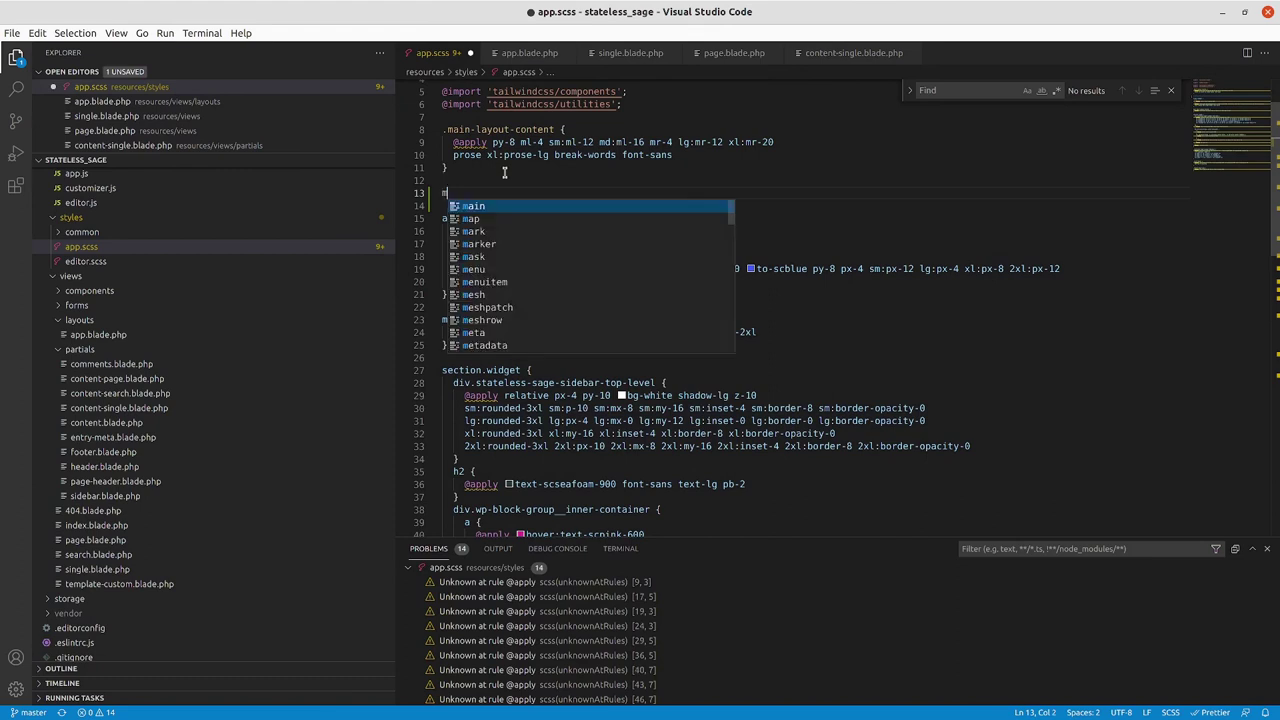
{"action": "type", "text": "ain article"}
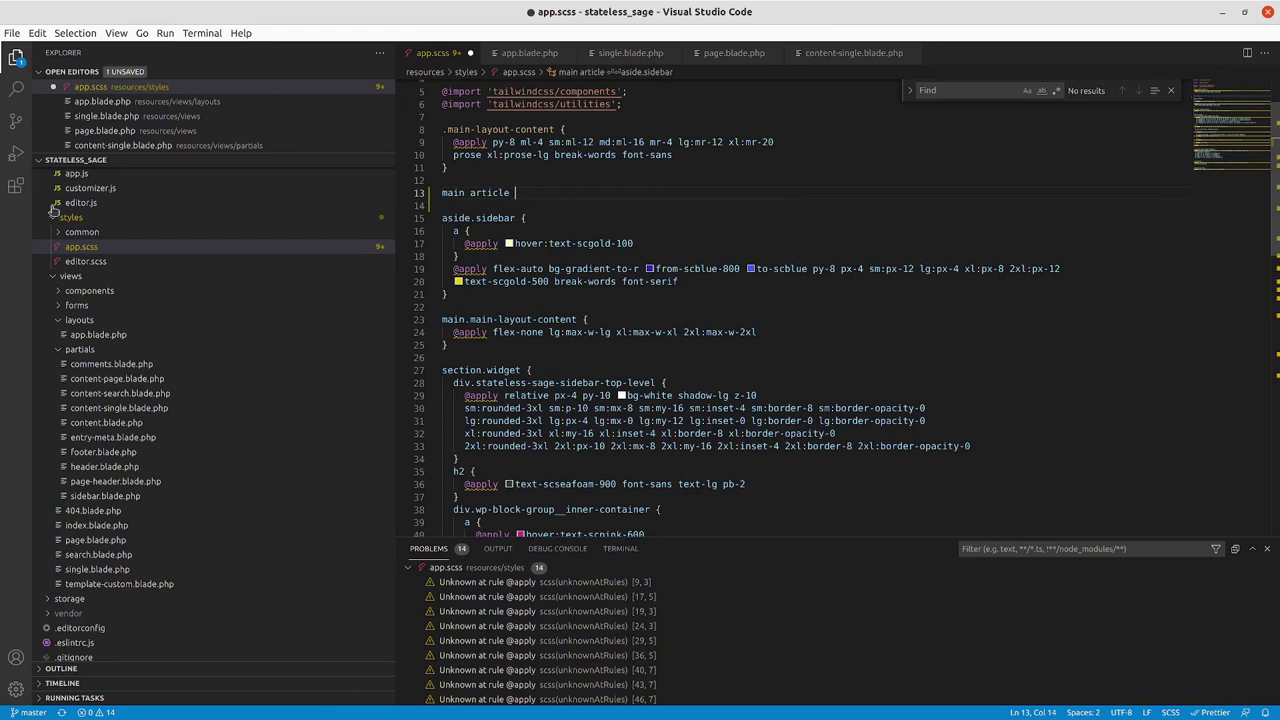
{"action": "key", "text": "alt+Tab"}
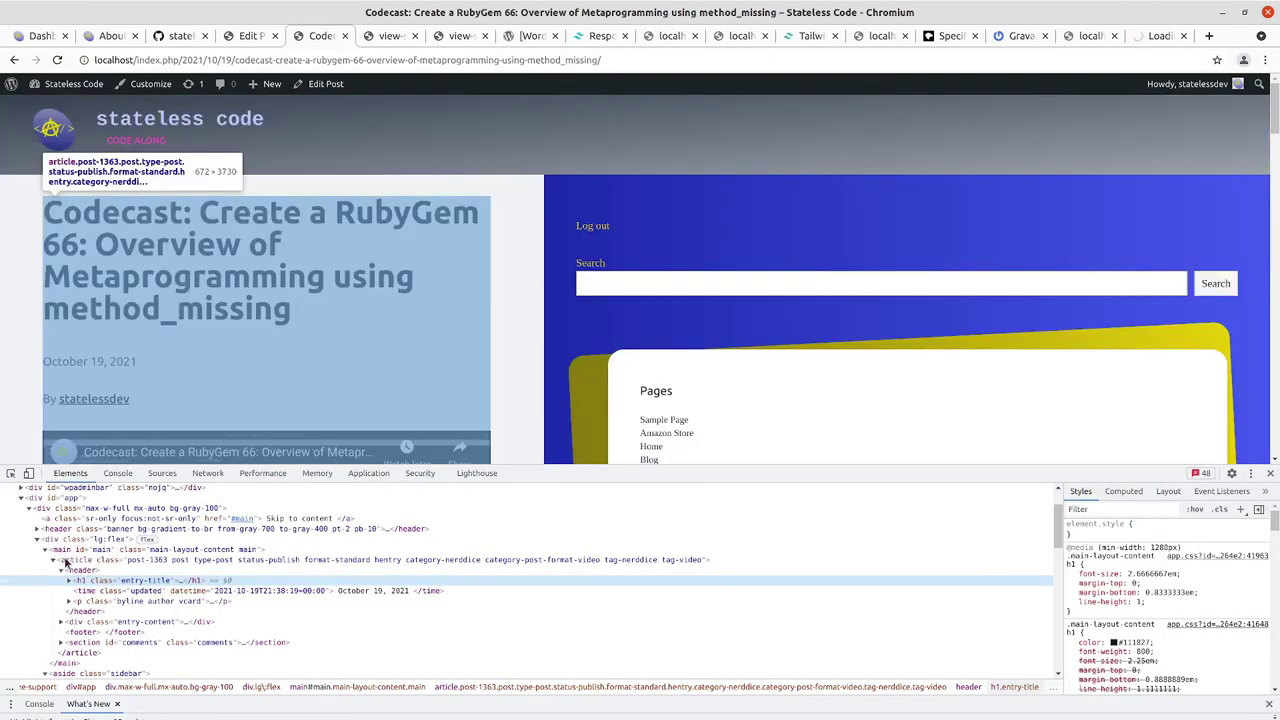
On the home page, expand div#app, header, lg:flex, main and page-header to reveal the h1
{"action": "left_click", "coordinate": [46, 139]}
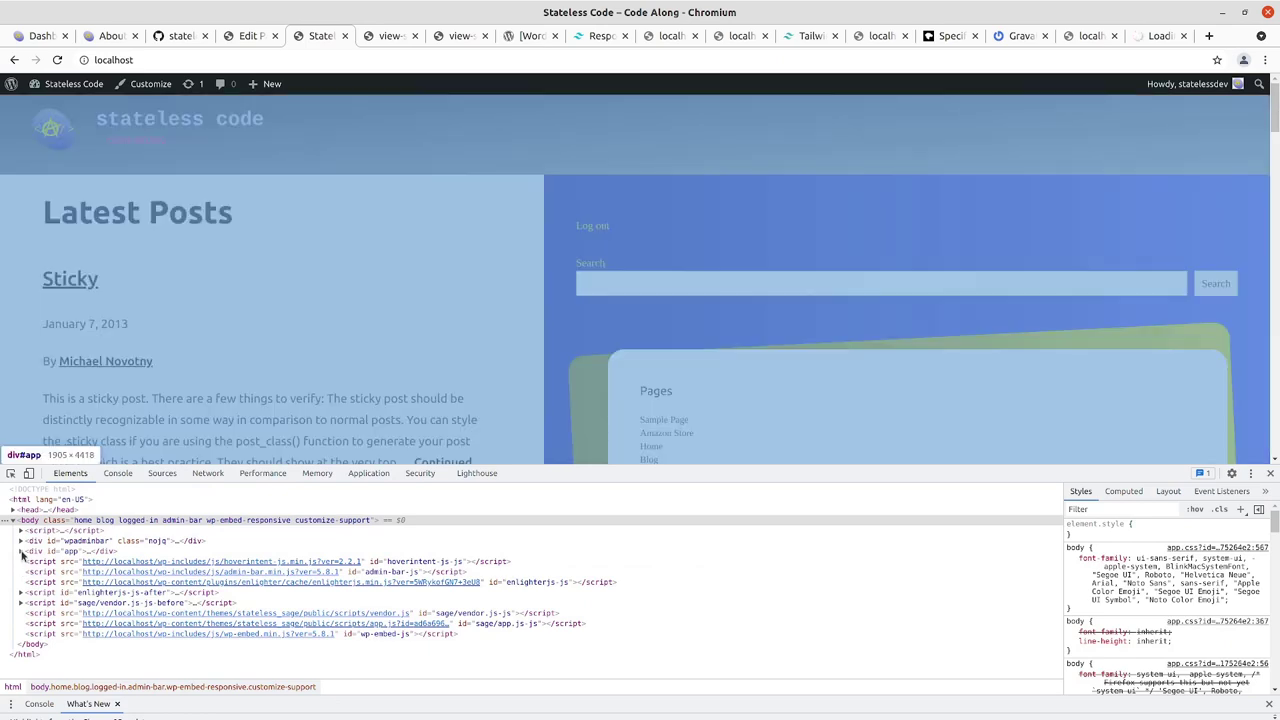
{"action": "left_click", "coordinate": [21, 552]}
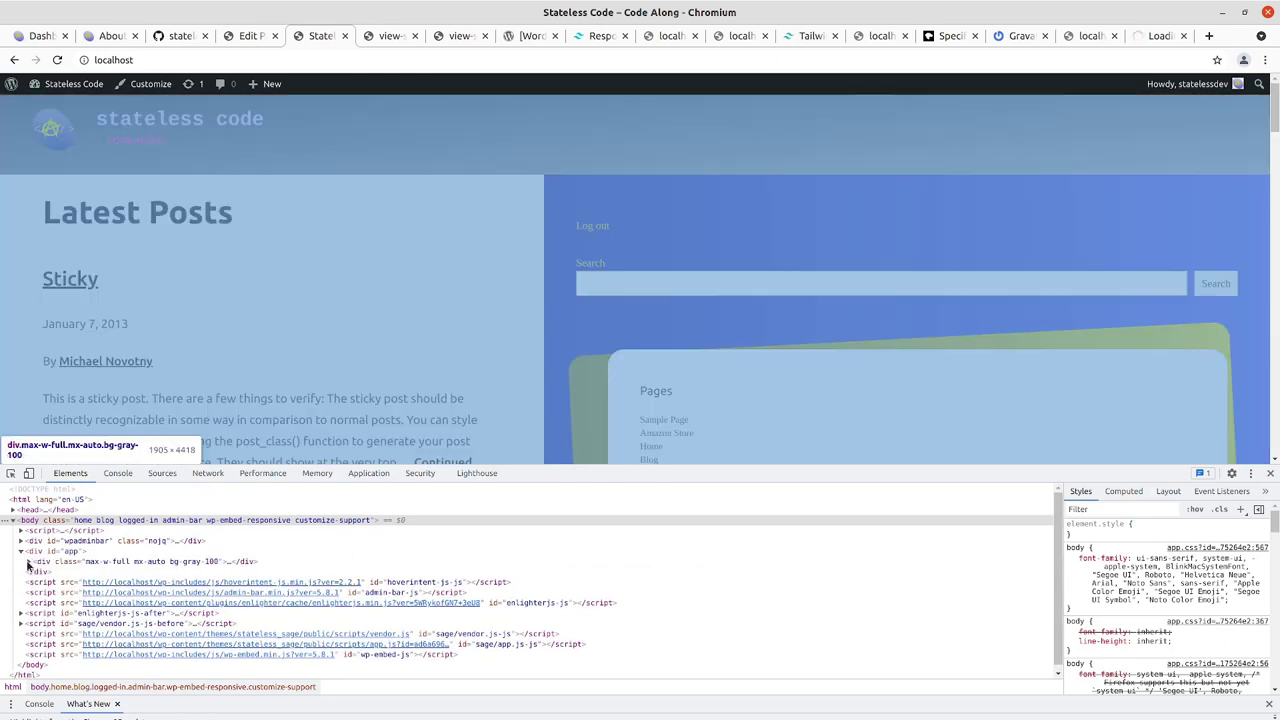
{"action": "left_click", "coordinate": [30, 563]}
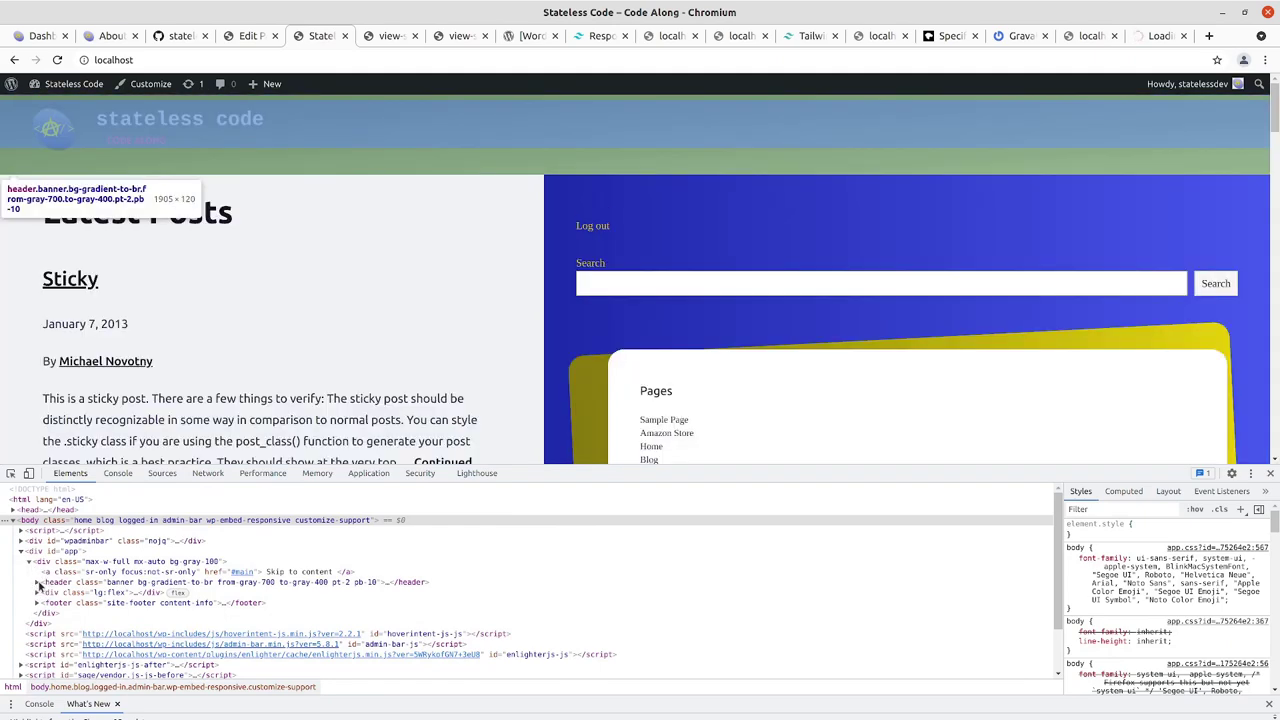
{"action": "left_click", "coordinate": [37, 583]}
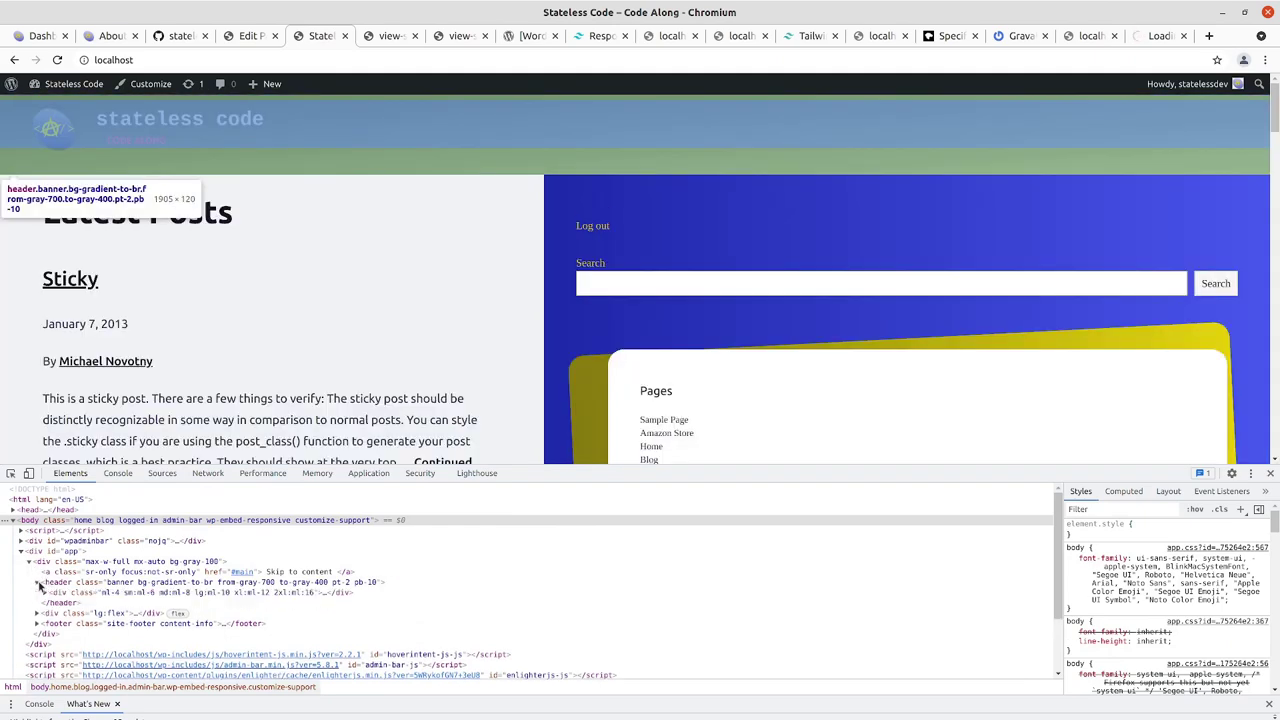
{"action": "left_click", "coordinate": [45, 594]}
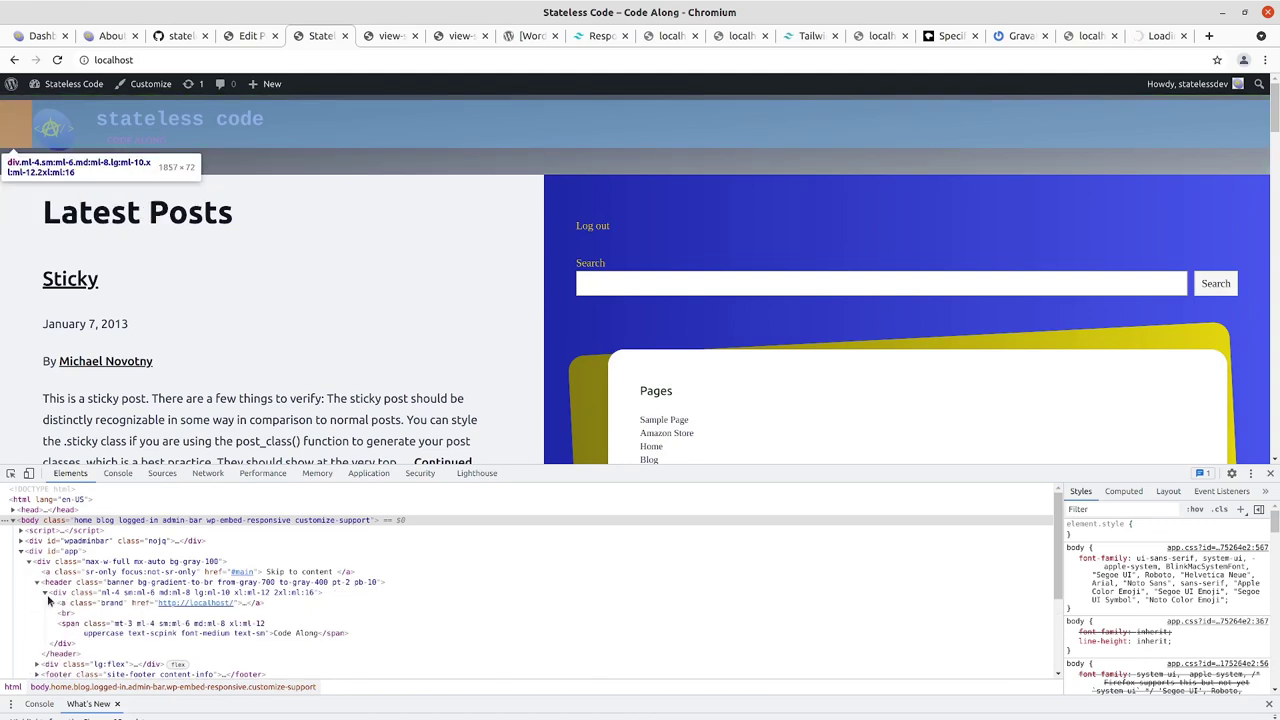
{"action": "scroll", "coordinate": [48, 600], "scroll_direction": "down", "scroll_amount": 2}
{"action": "left_click", "coordinate": [38, 595]}
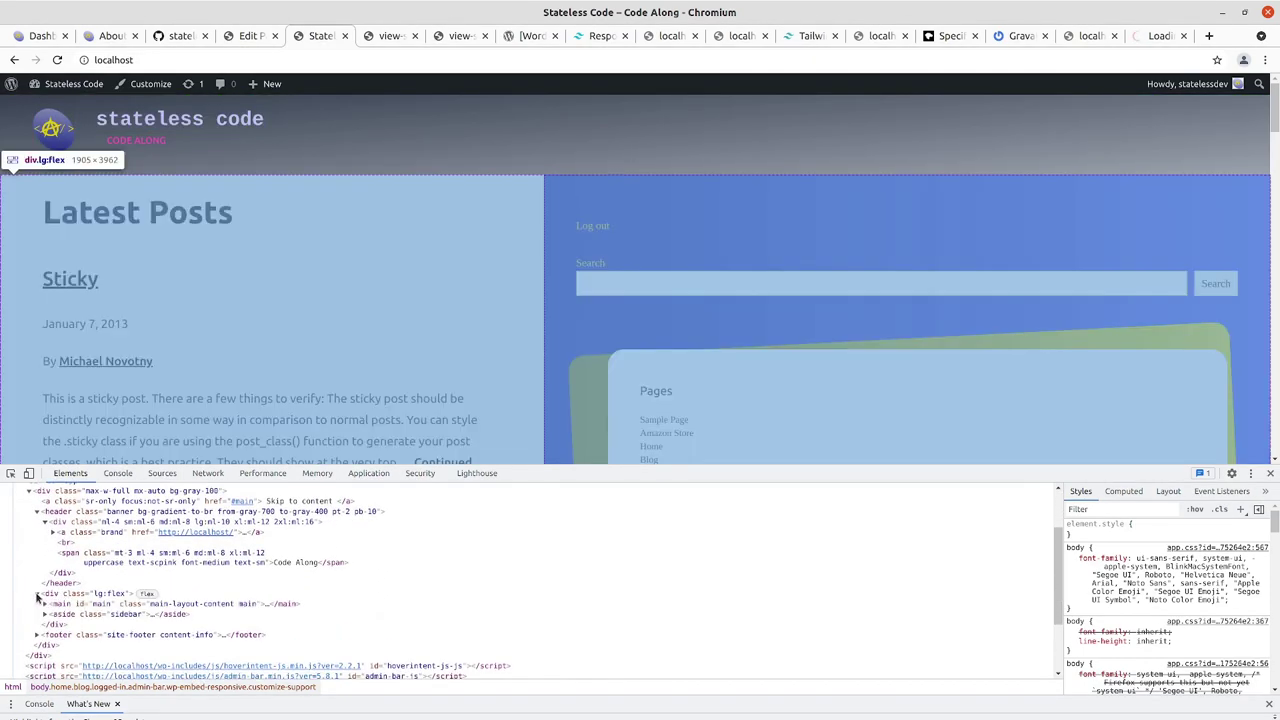
{"action": "scroll", "coordinate": [40, 590], "scroll_direction": "down", "scroll_amount": 2}
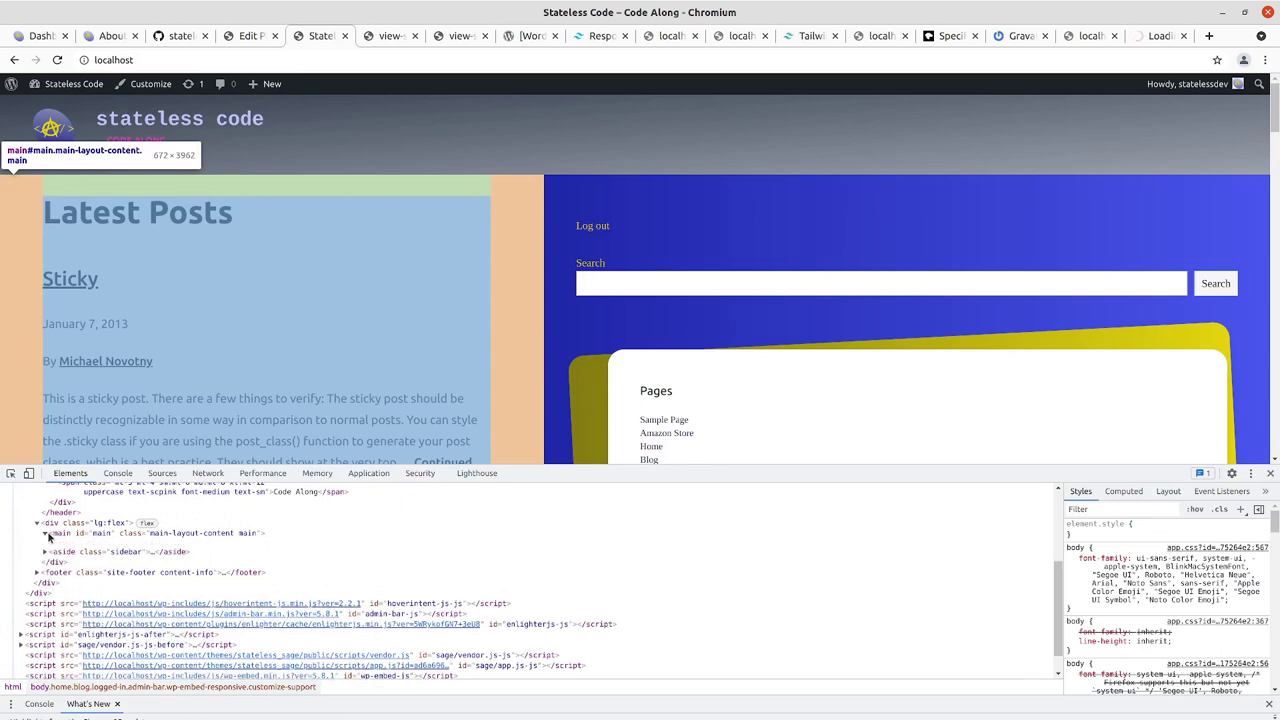
{"action": "left_click", "coordinate": [46, 535]}
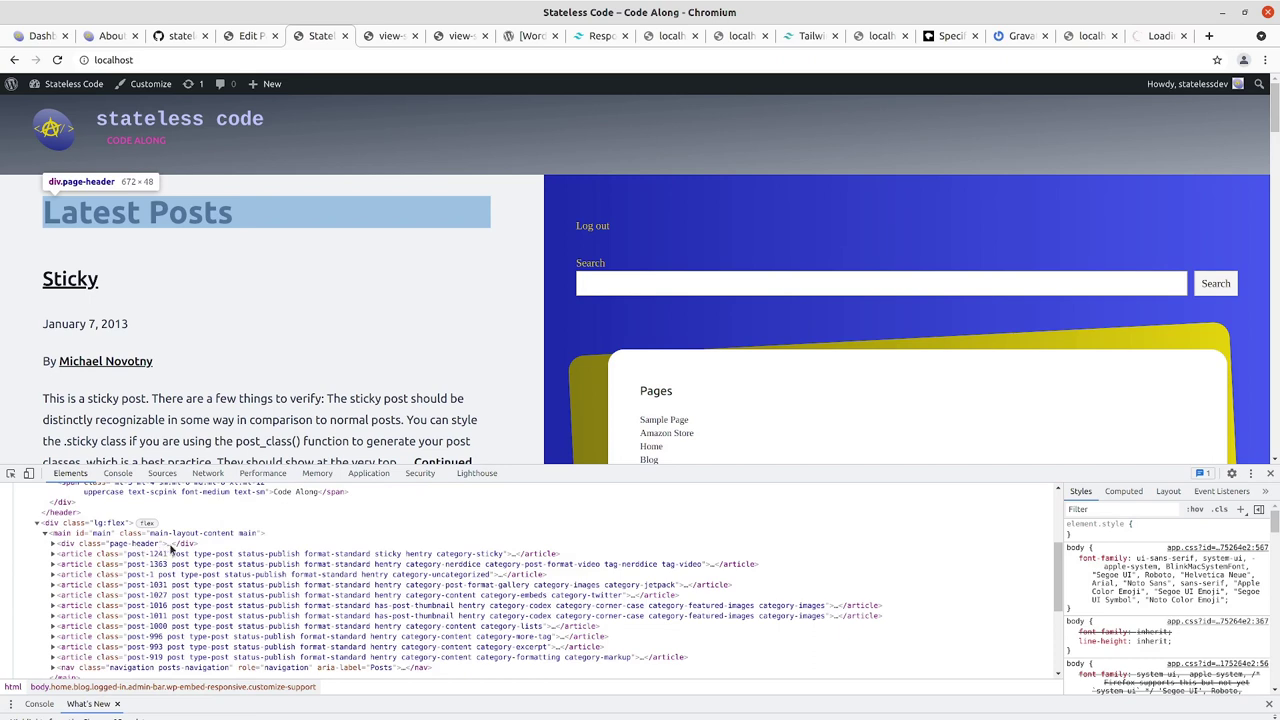
{"action": "left_click", "coordinate": [54, 543]}
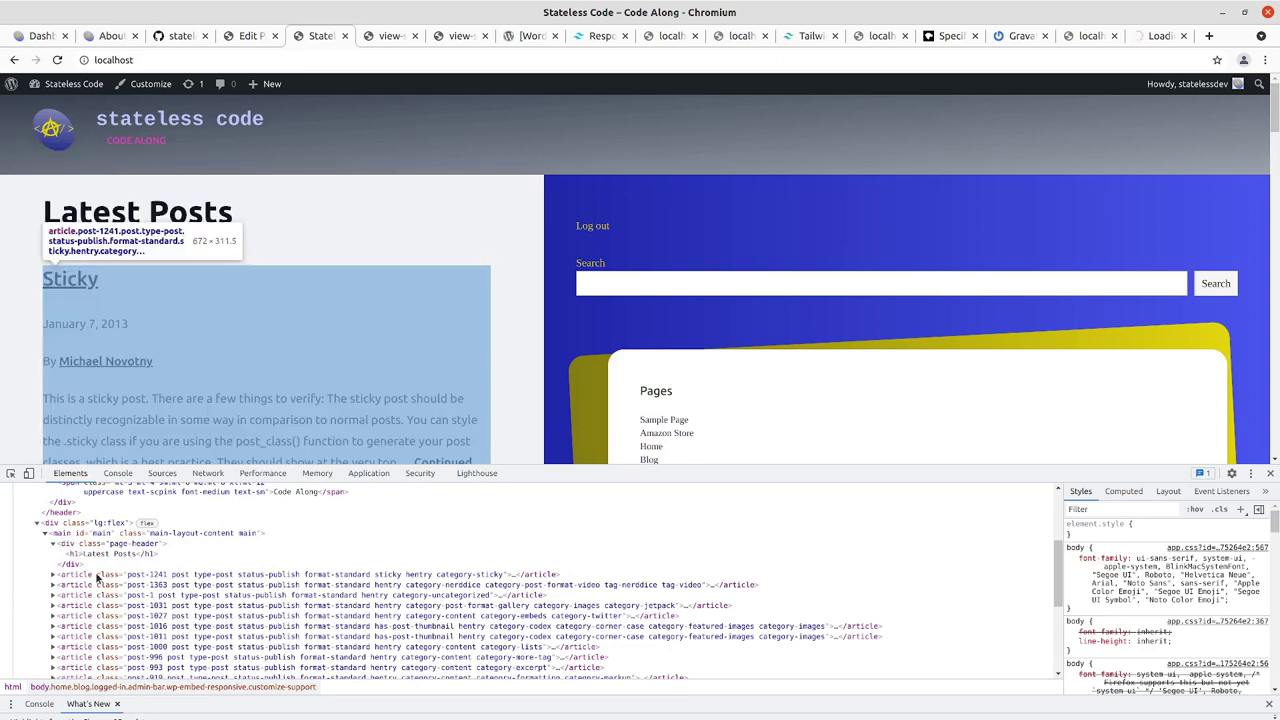
Replace 'article' with 'h1 {' in app.scss to form an empty main h1 rule
{"action": "key", "text": "alt+Tab"}
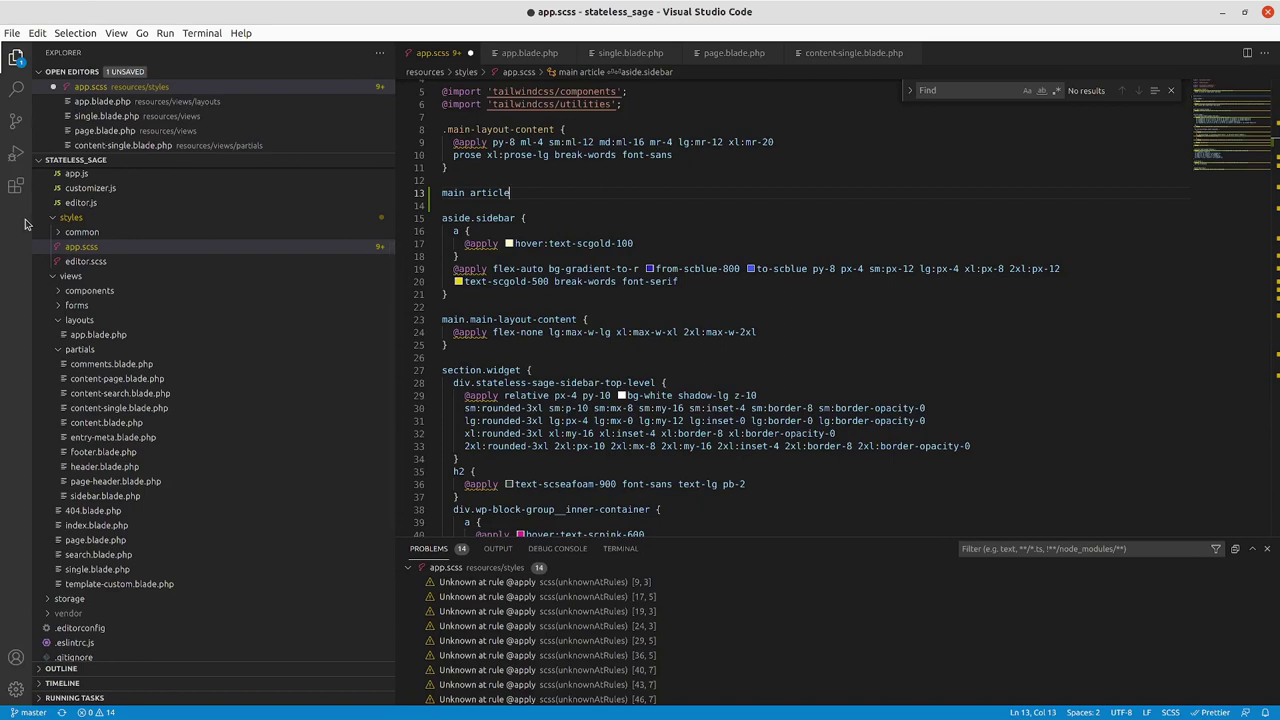
{"action": "key", "text": "ctrl+shift+Left"}
{"action": "type", "text": "h1"}
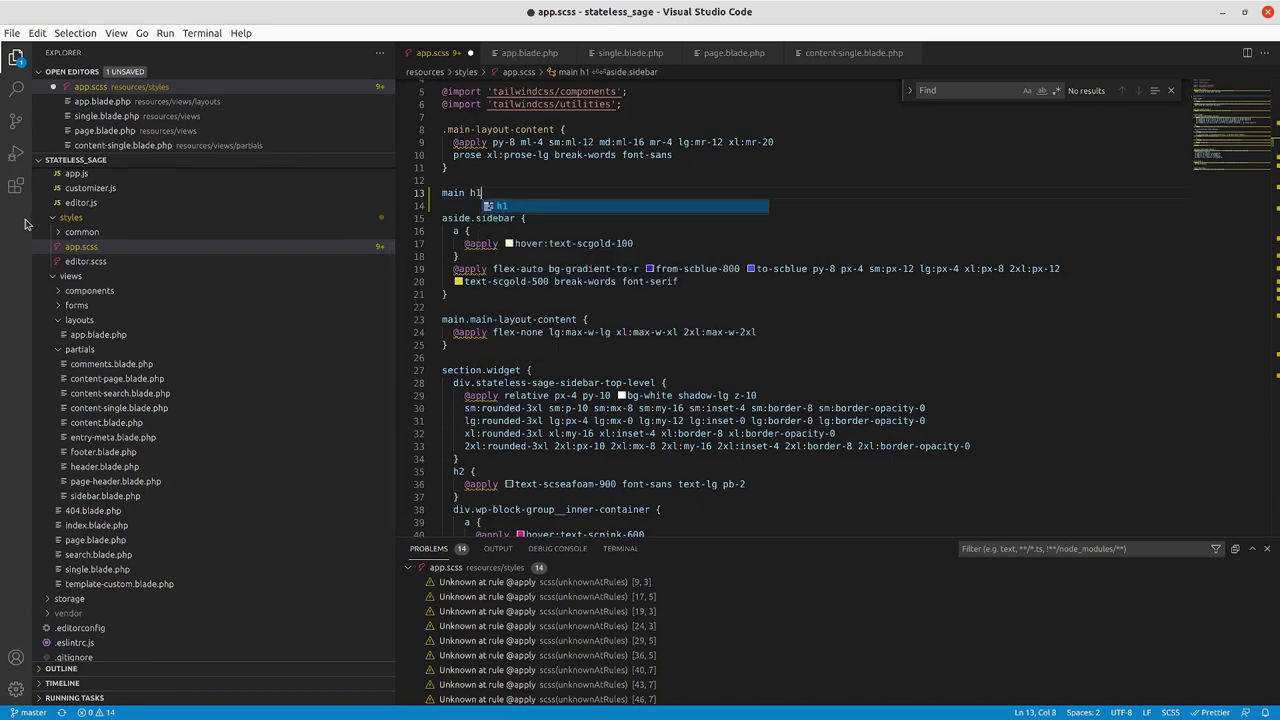
{"action": "type", "text": " {"}
{"action": "key", "text": "Return"}
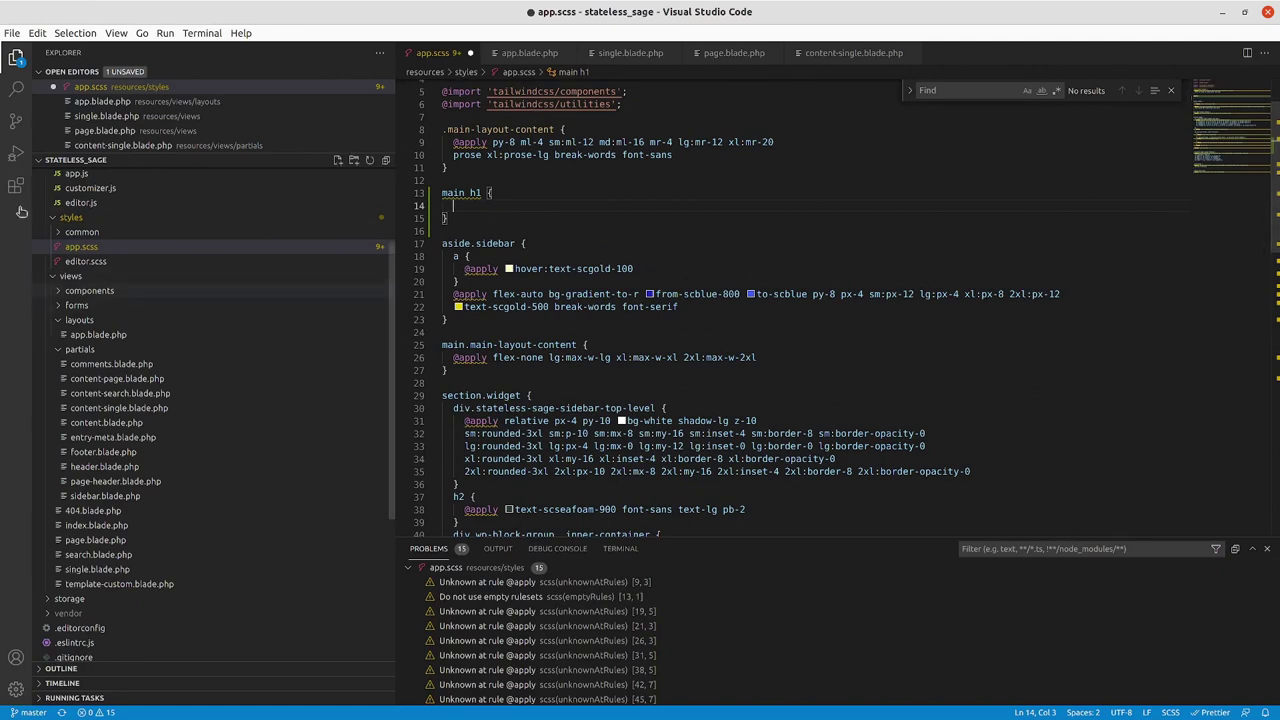
{"action": "key", "text": "alt+Tab"}
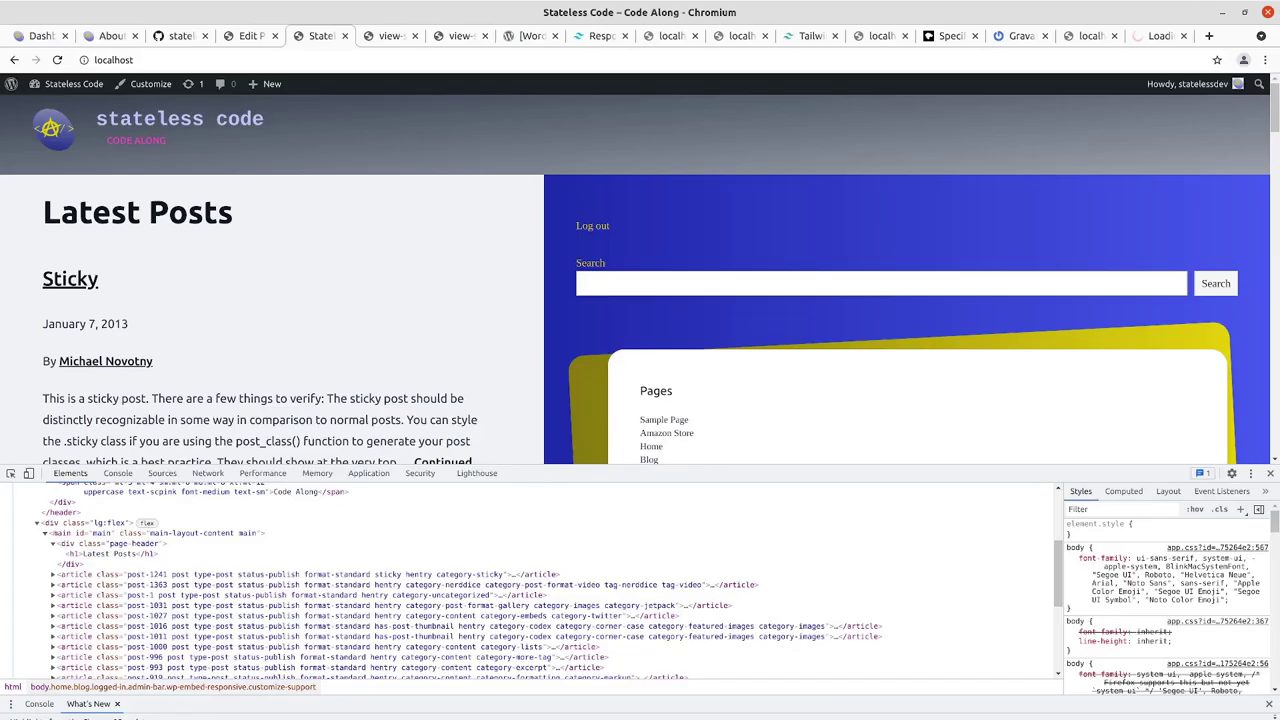
Inspect the Latest Posts h1 styles, then view the Tailwind Font Size reference
{"action": "right_click", "coordinate": [151, 212]}
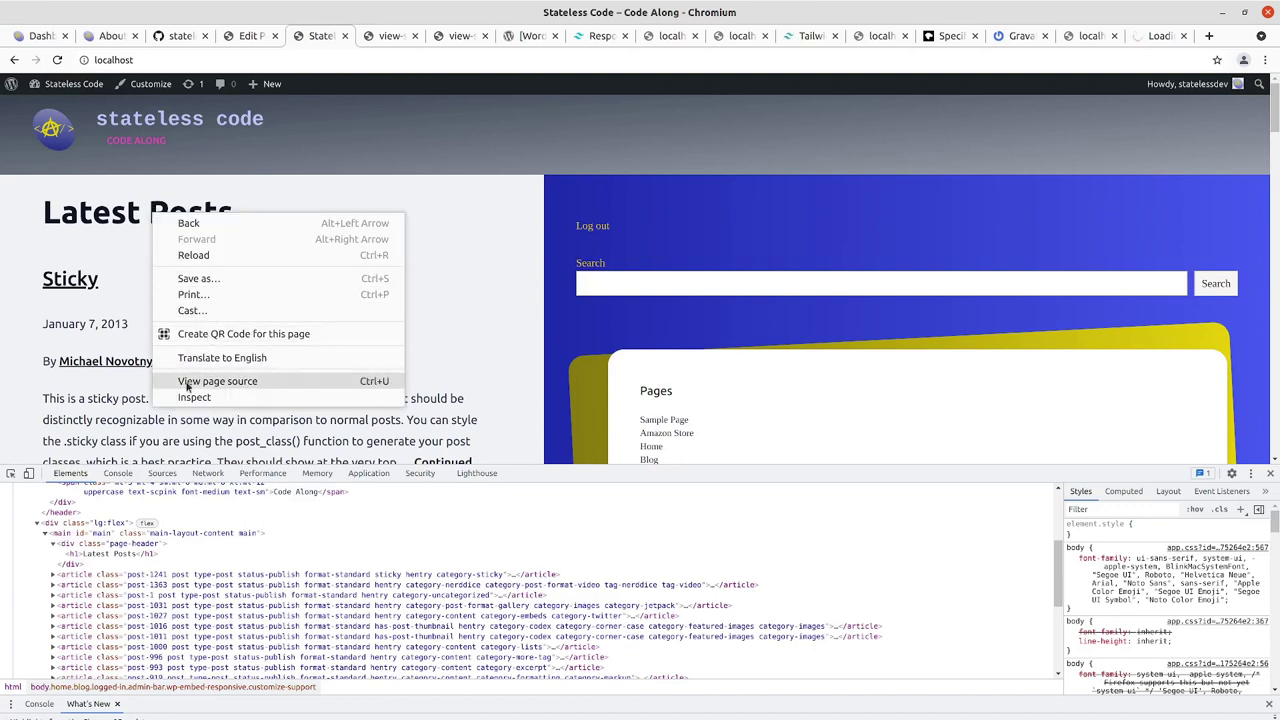
{"action": "left_click", "coordinate": [188, 397]}
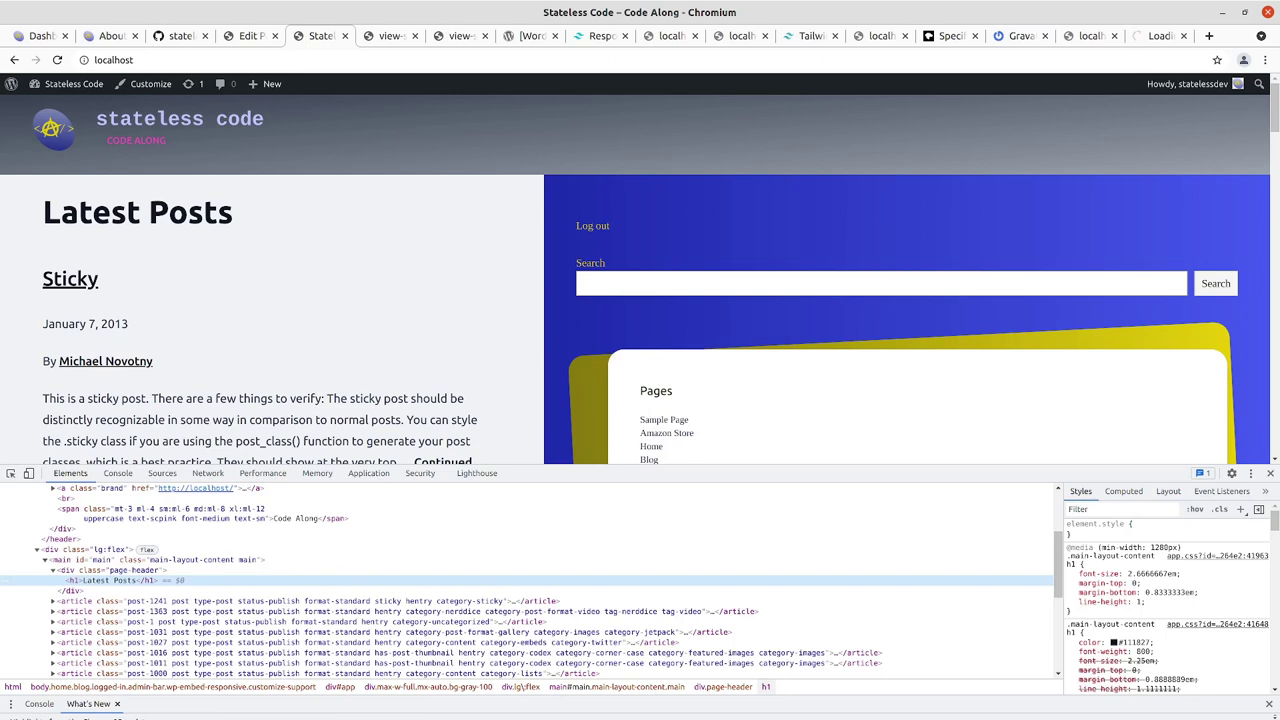
{"action": "left_click", "coordinate": [600, 36]}
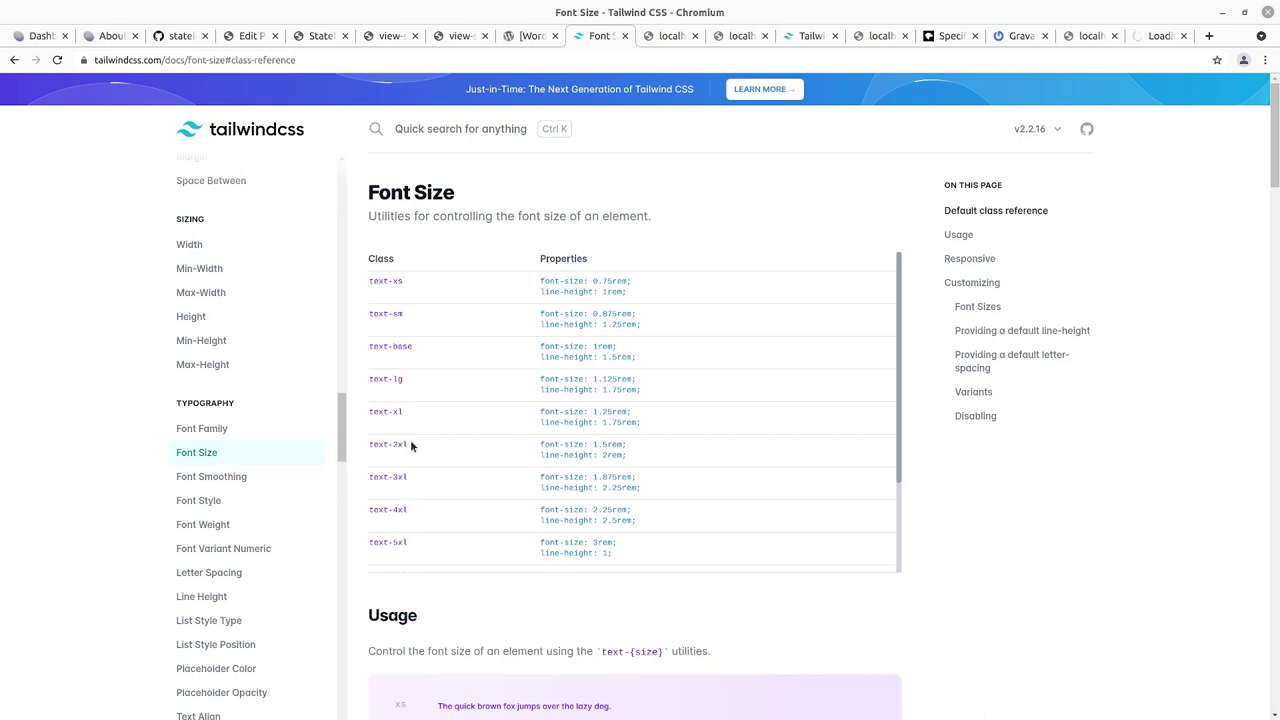
Select the text-3xl class name (1.875rem) in the Tailwind font size table
{"action": "mouse_move", "coordinate": [409, 444]}
{"action": "left_mouse_down"}
{"action": "mouse_move", "coordinate": [371, 445]}
{"action": "mouse_move", "coordinate": [397, 478]}
{"action": "left_mouse_up"}
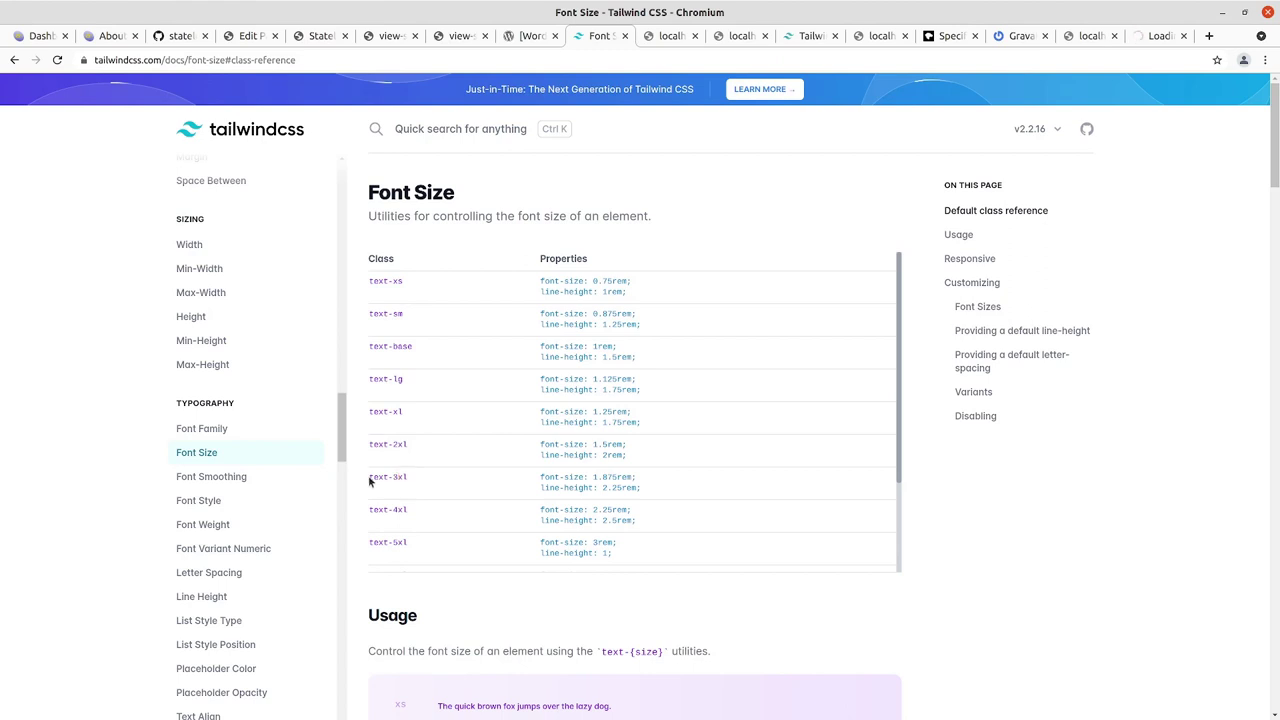
{"action": "left_click_drag", "start_coordinate": [368, 478], "coordinate": [412, 480]}
{"action": "left_click", "coordinate": [425, 455]}
{"action": "left_click_drag", "start_coordinate": [369, 477], "coordinate": [410, 477]}
{"action": "key", "text": "alt+Tab"}
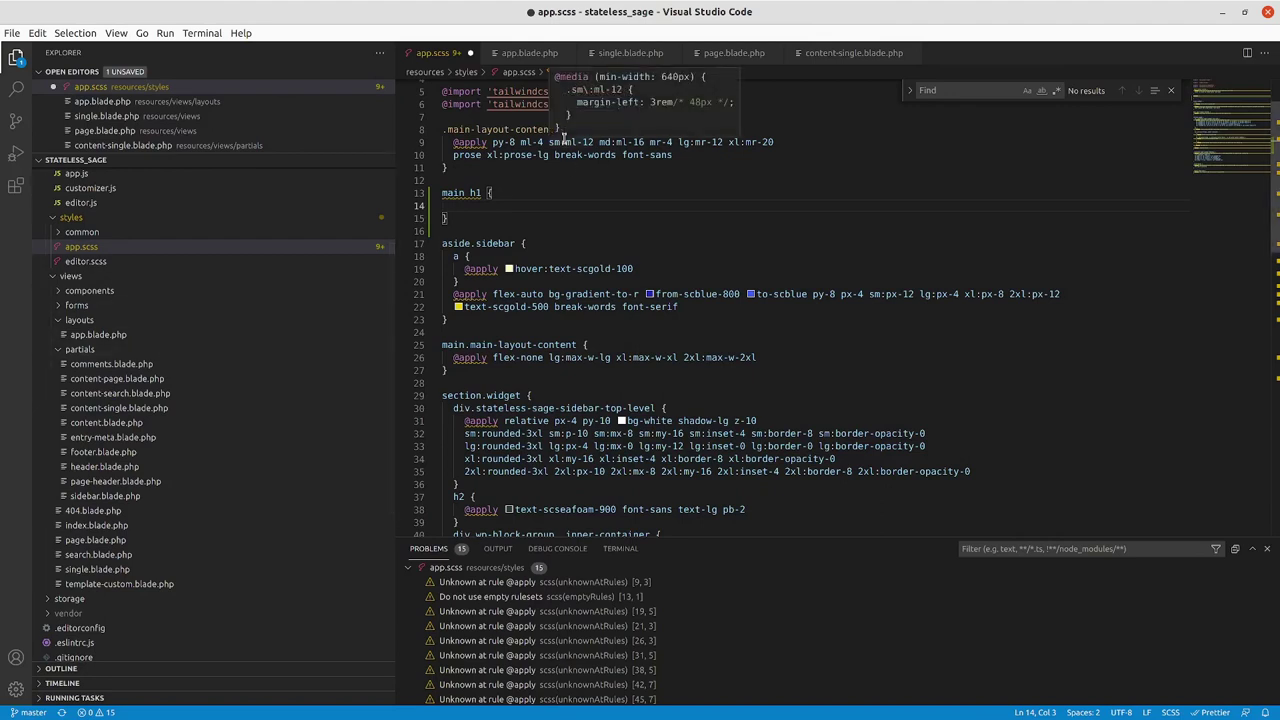
{"action": "type", "text": "@apply text-3xl"}
{"action": "key", "text": "ctrl+s"}
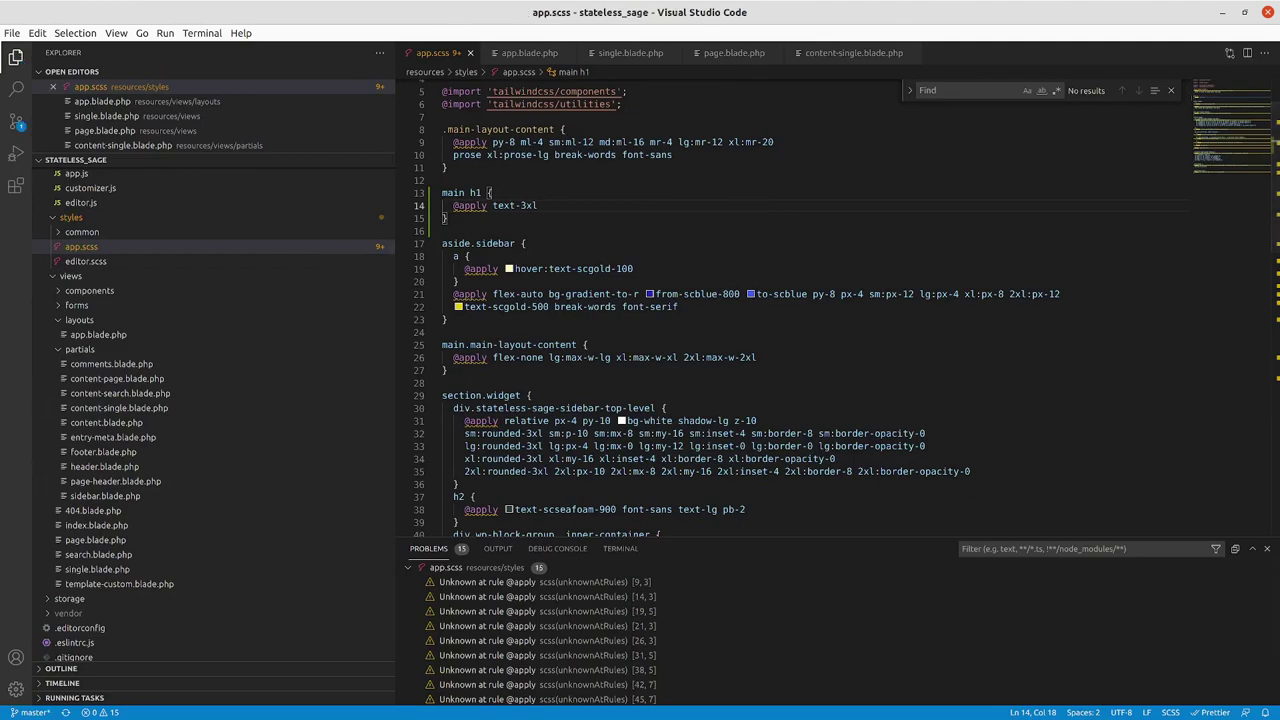
Reload the Stateless Code site, inspect the Latest Posts heading, and open the Sticky post
{"action": "key", "text": "alt+Tab"}
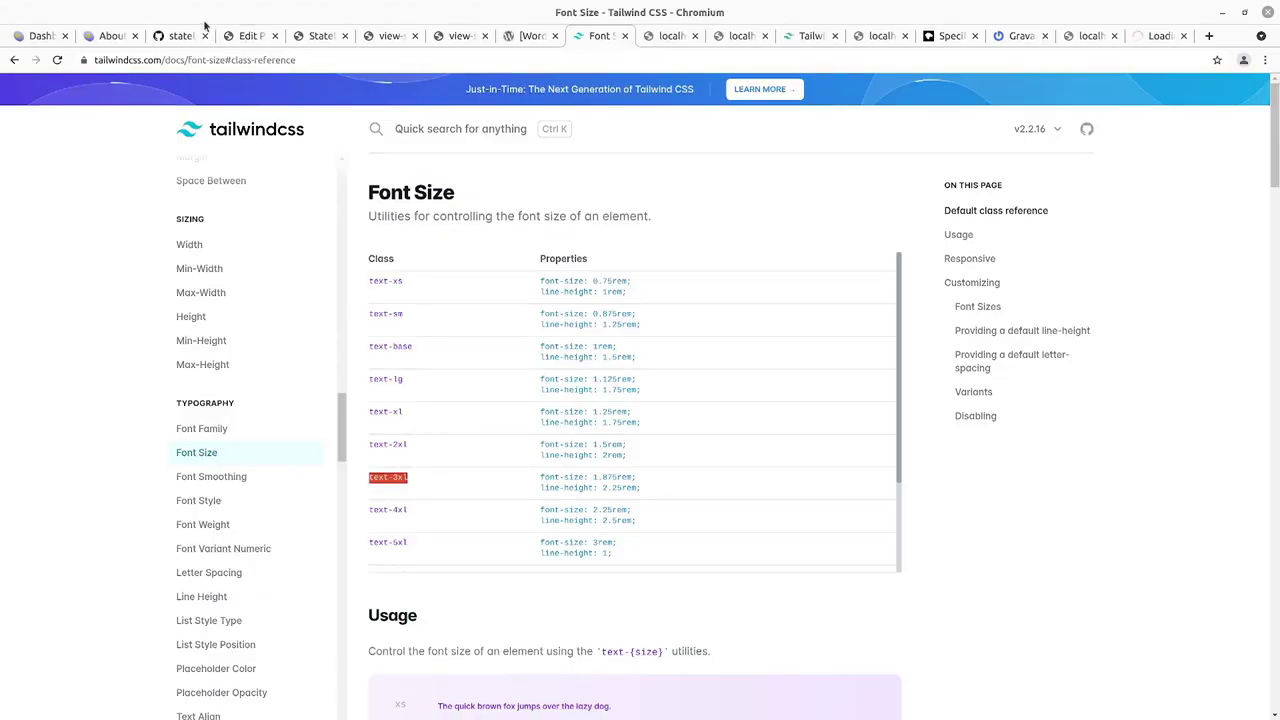
{"action": "left_click", "coordinate": [306, 42]}
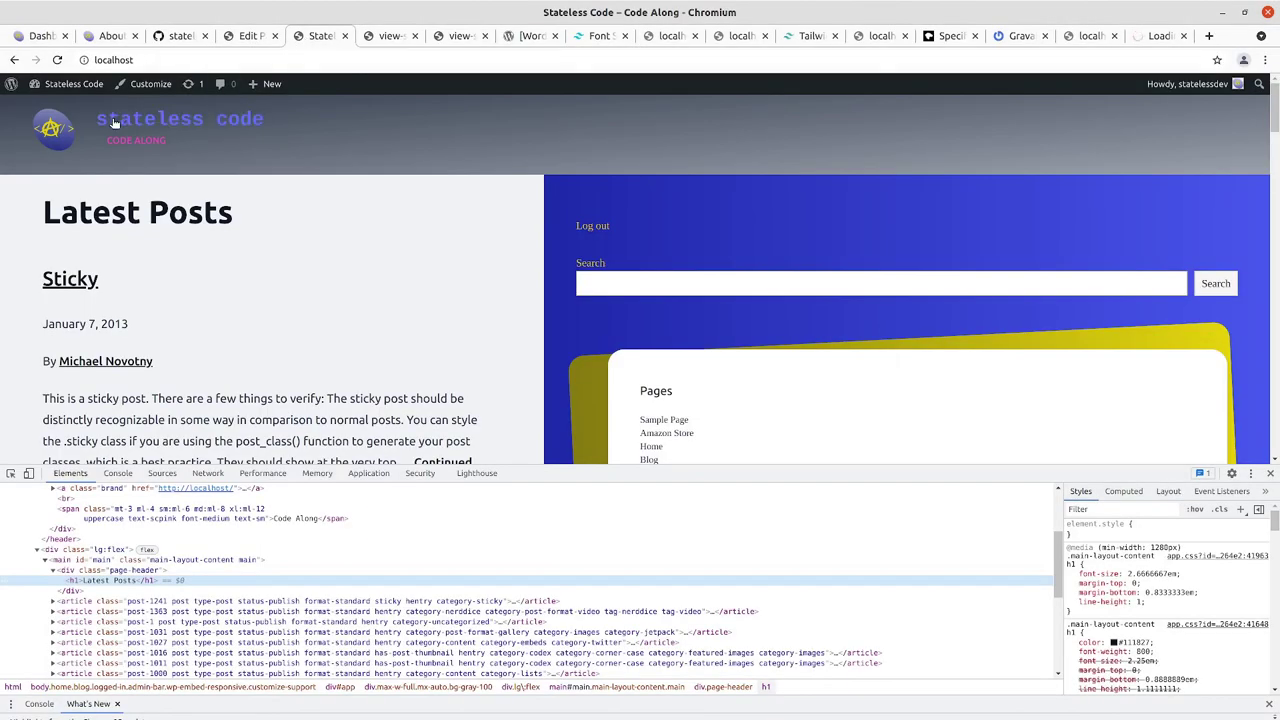
{"action": "left_click", "coordinate": [57, 60]}
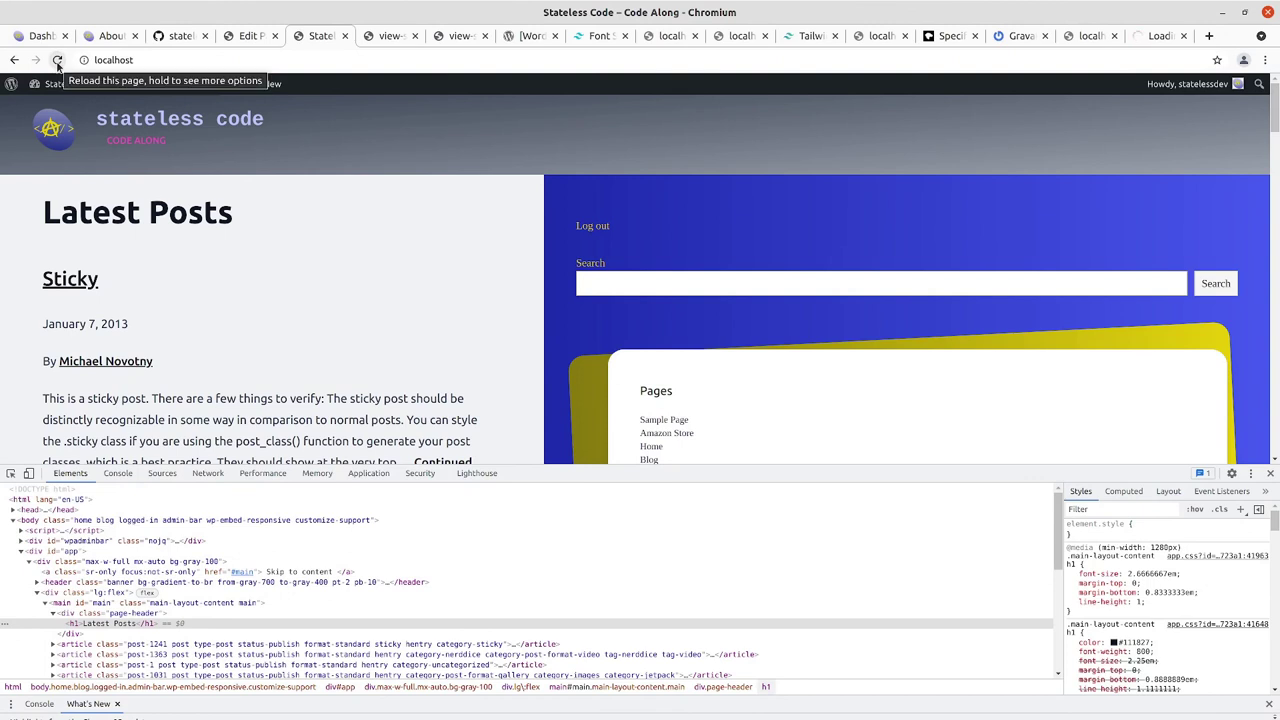
{"action": "left_click", "coordinate": [57, 61]}
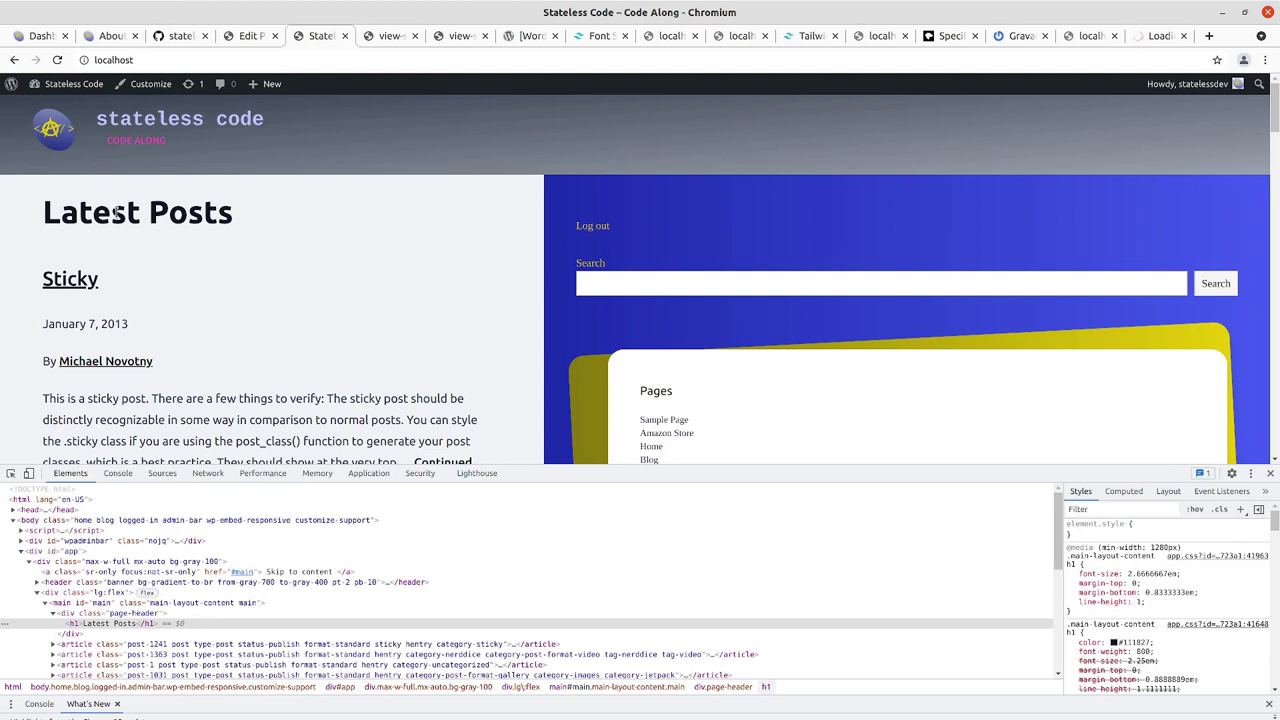
{"action": "right_click", "coordinate": [120, 207]}
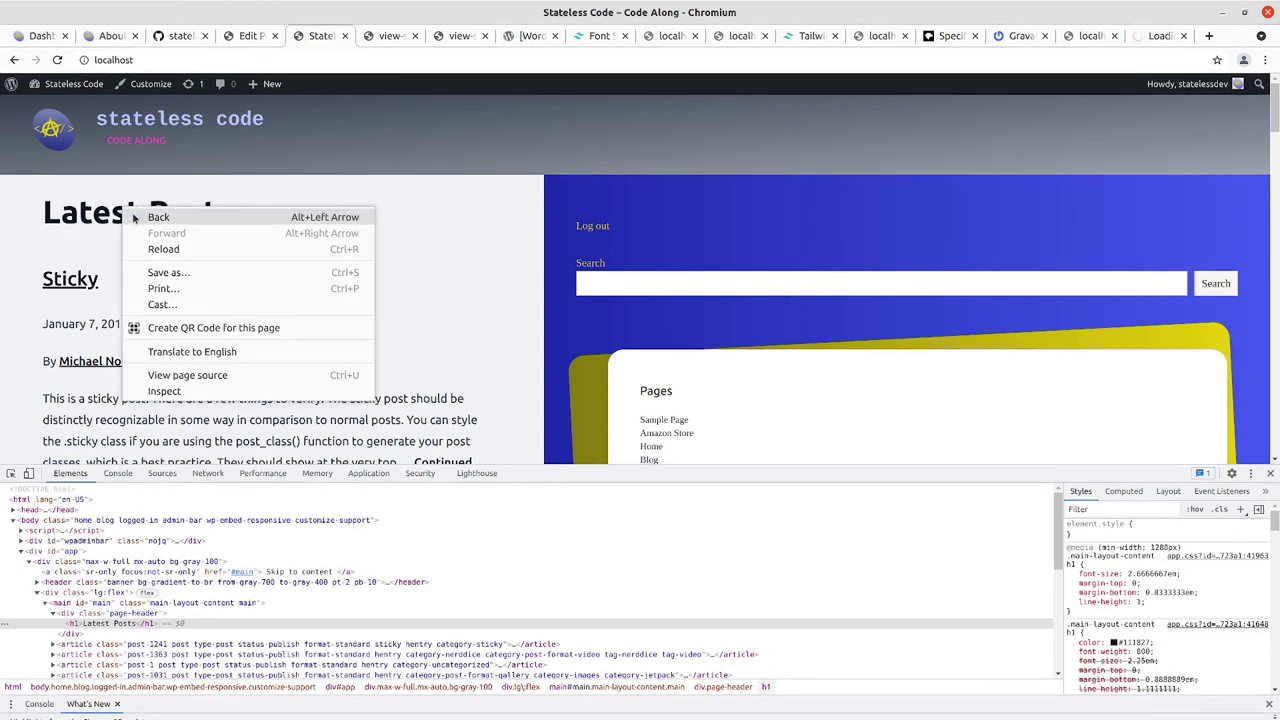
{"action": "left_click", "coordinate": [165, 392]}
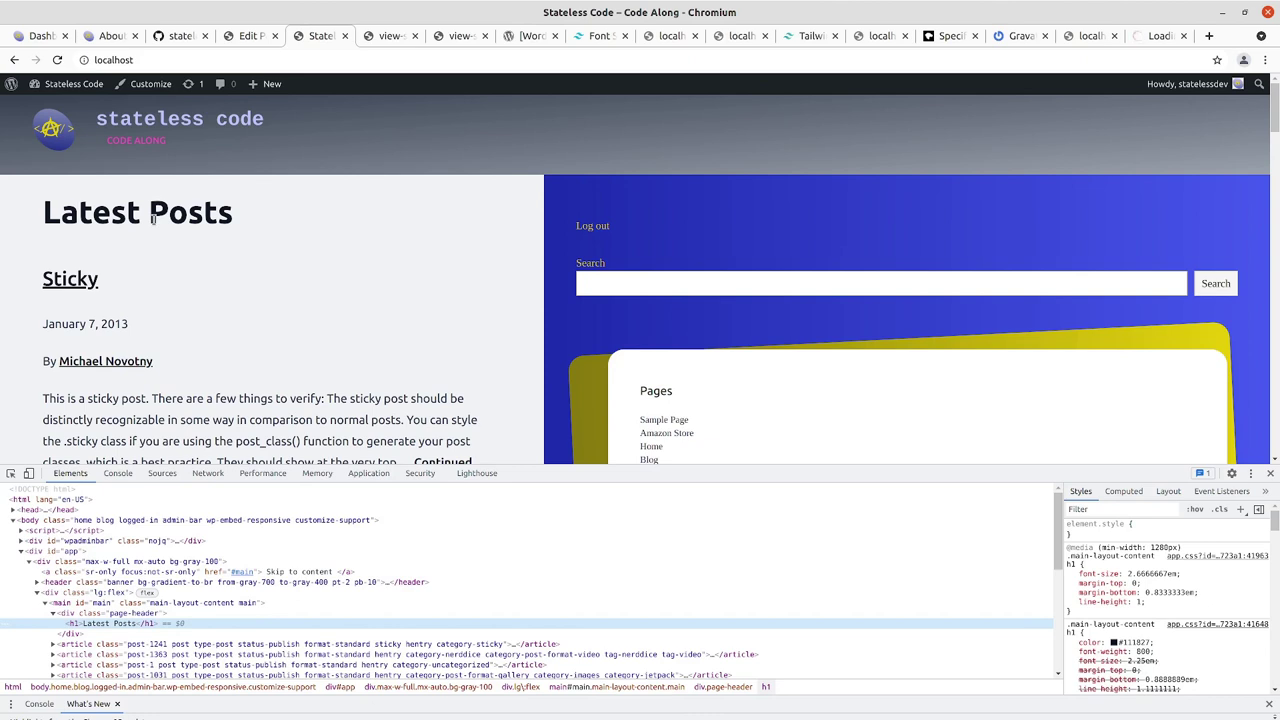
{"action": "left_click", "coordinate": [68, 282]}
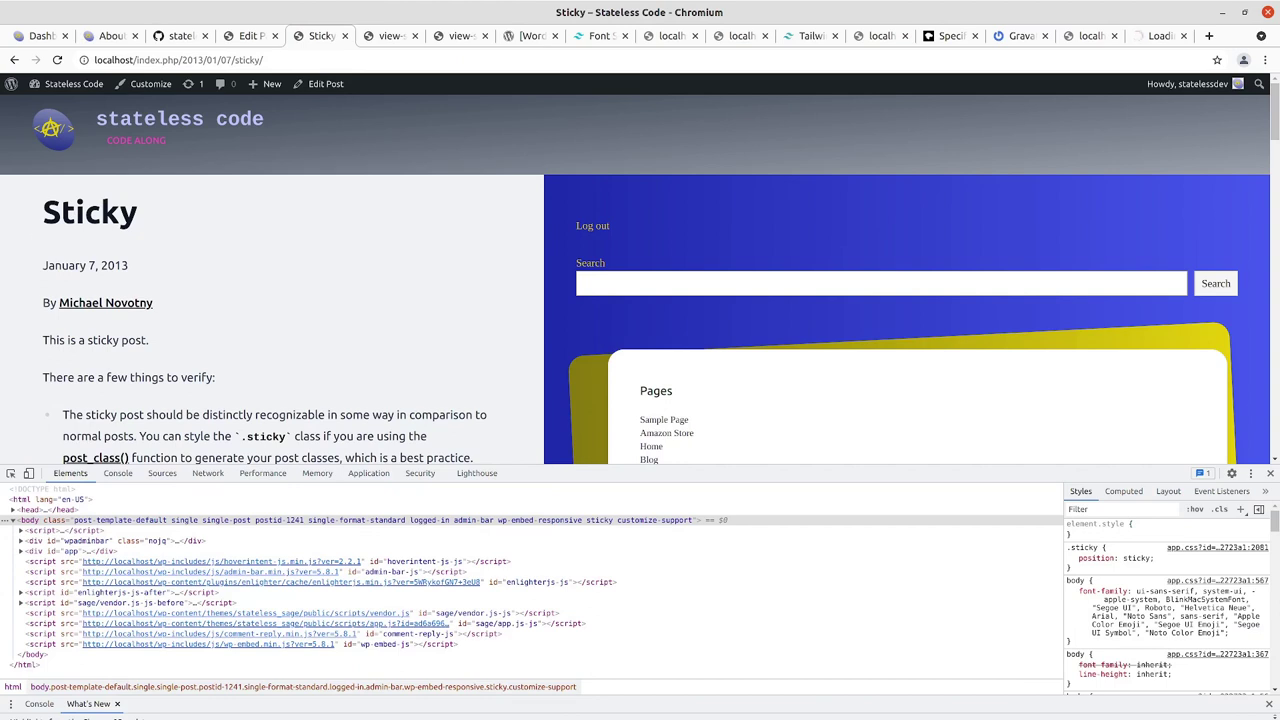
Clear Tailwind Play's sample HTML and start an opening <h1> tag
{"action": "key", "text": "alt+Tab"}
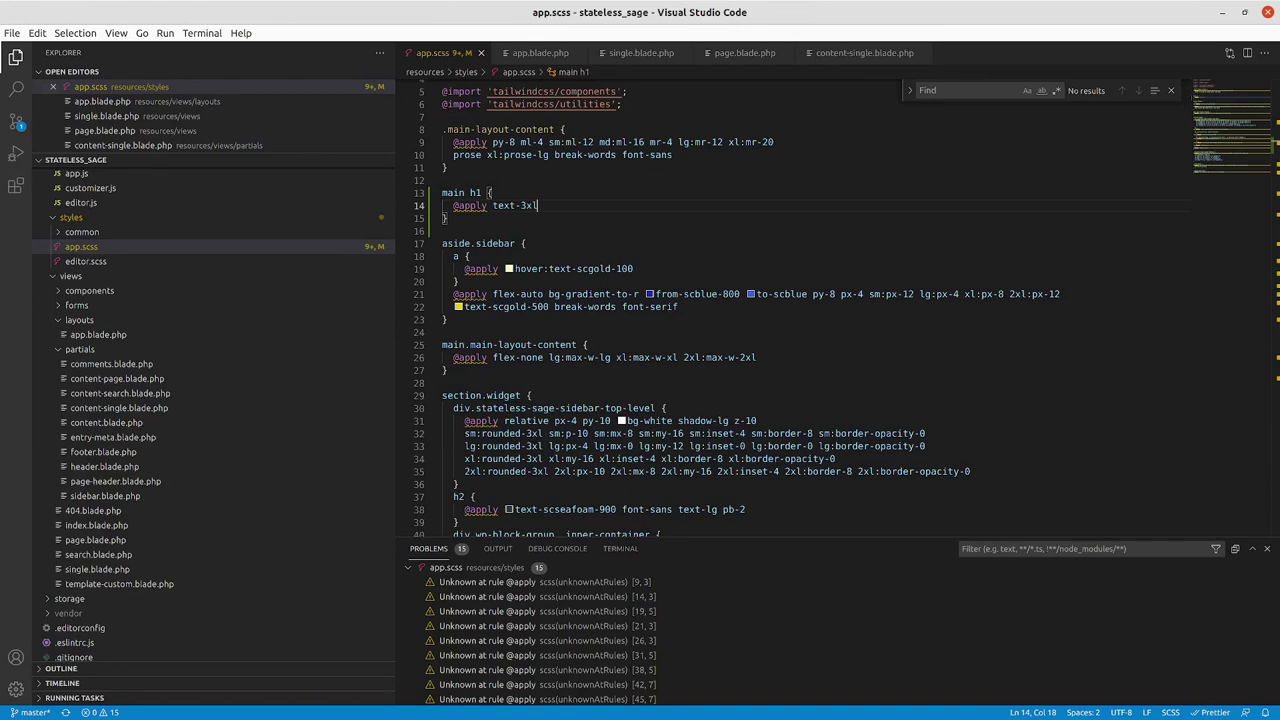
{"action": "key", "text": "alt+Tab"}
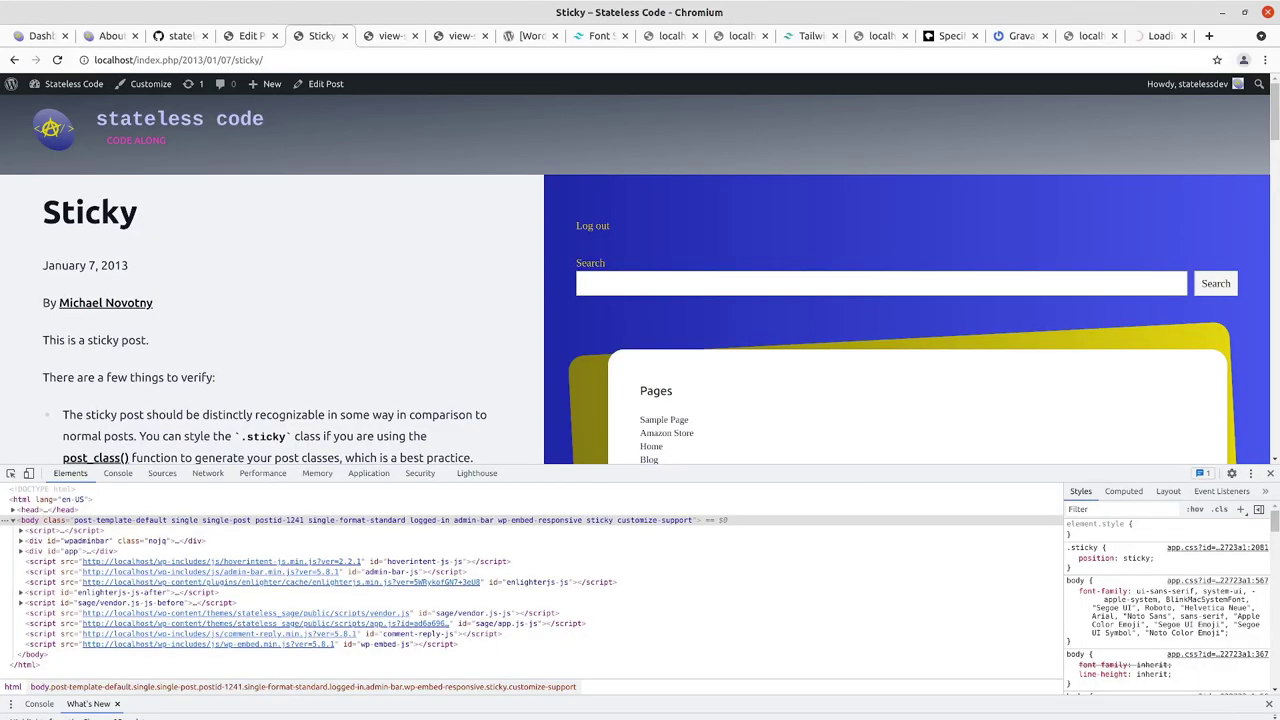
{"action": "left_click", "coordinate": [598, 36]}
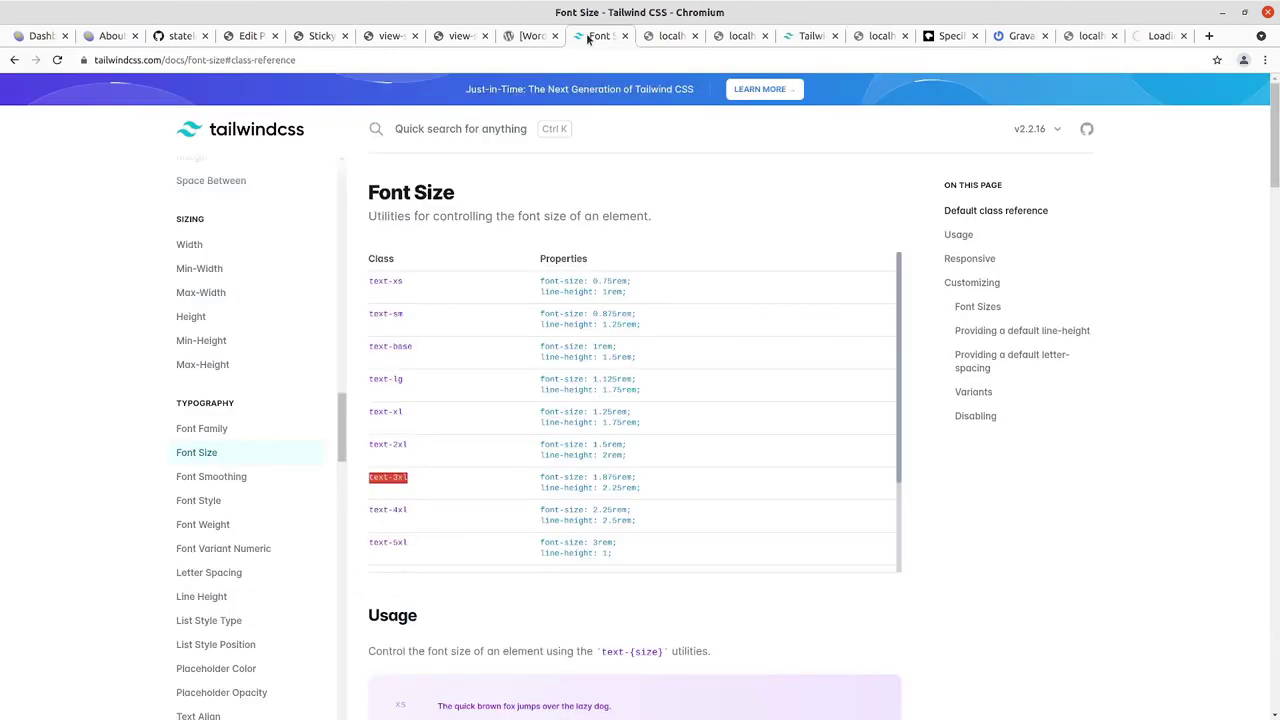
{"action": "left_click", "coordinate": [814, 40]}
{"action": "left_click", "coordinate": [295, 190]}
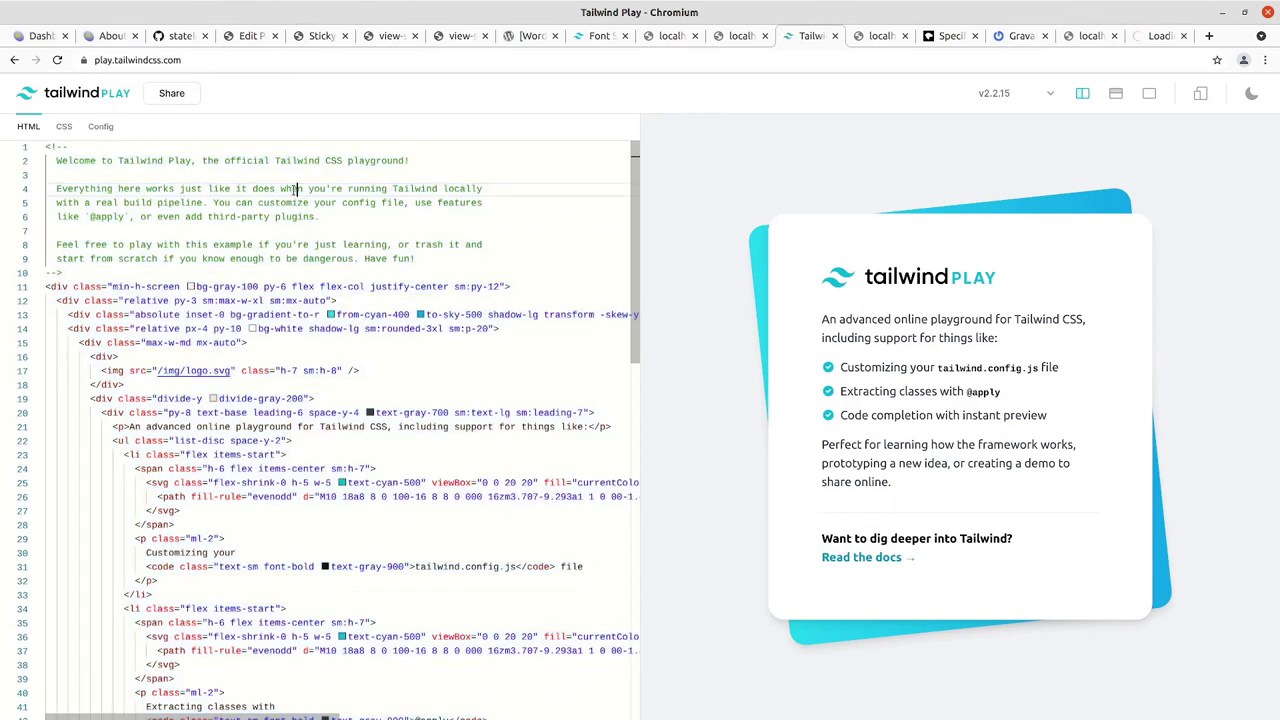
{"action": "key", "text": "ctrl+a"}
{"action": "key", "text": "BackSpace"}
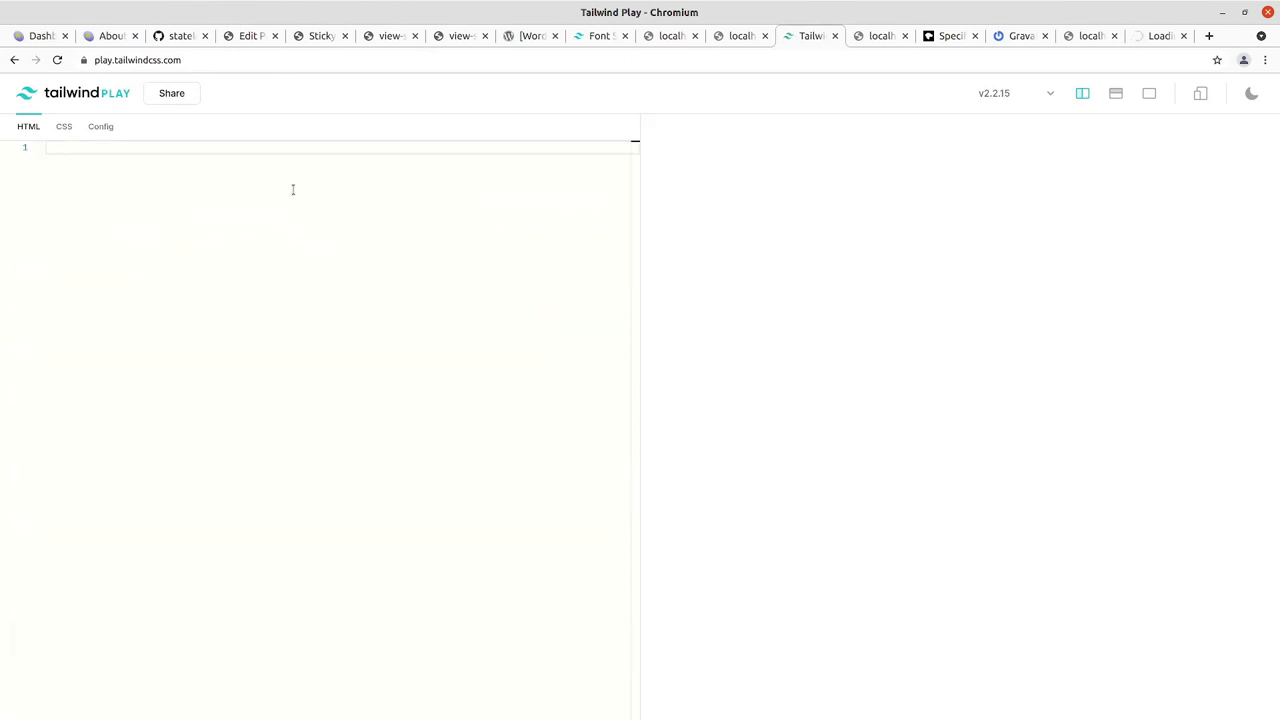
{"action": "type", "text": "<"}
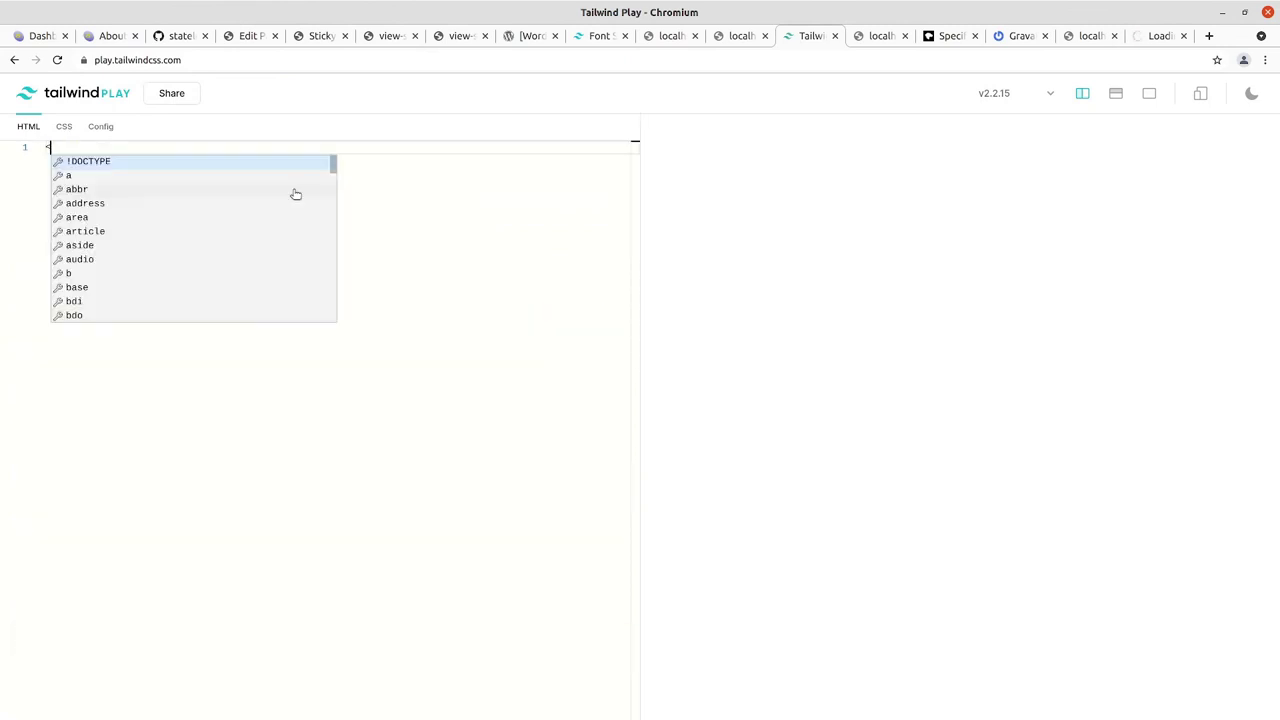
{"action": "type", "text": "h1>"}
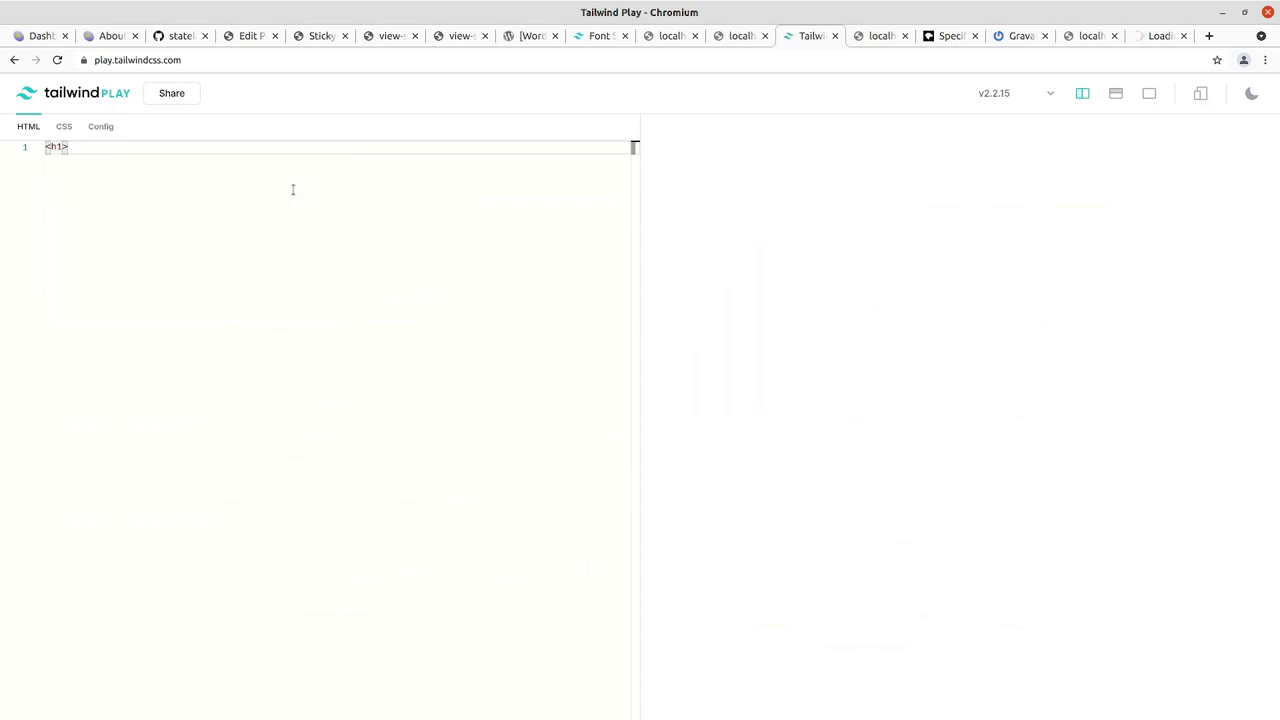
Go back to Latest Posts and select the full Codecast post title
{"action": "left_click", "coordinate": [315, 43]}
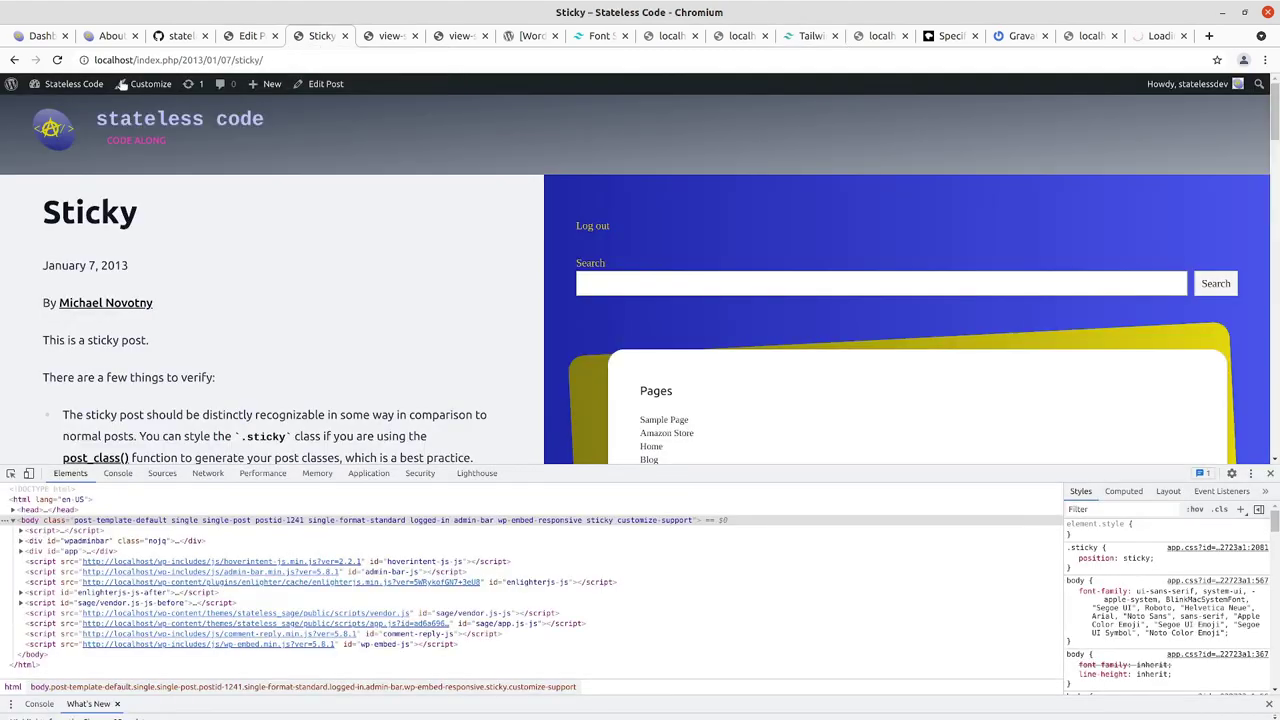
{"action": "left_click", "coordinate": [15, 62]}
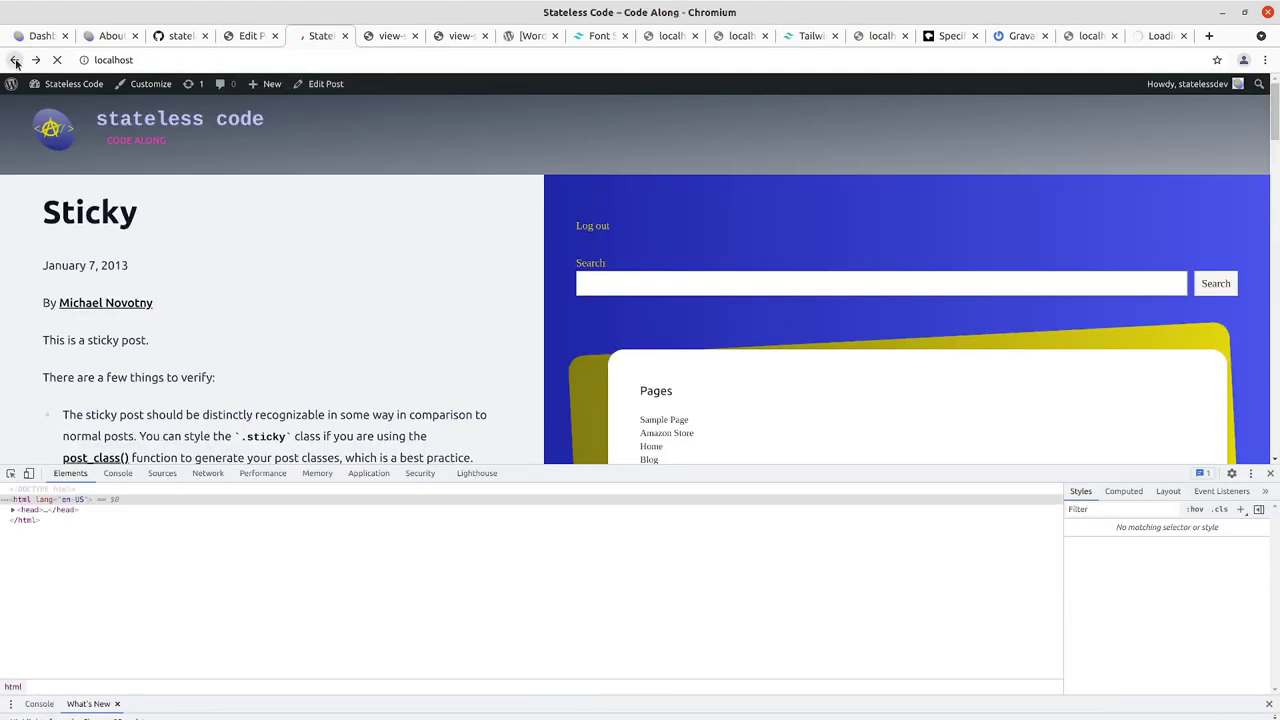
{"action": "scroll", "coordinate": [180, 252], "scroll_direction": "down", "scroll_amount": 3}
{"action": "scroll", "coordinate": [185, 275], "scroll_direction": "down", "scroll_amount": 2}
{"action": "scroll", "coordinate": [185, 275], "scroll_direction": "down", "scroll_amount": 3}
{"action": "scroll", "coordinate": [187, 274], "scroll_direction": "down", "scroll_amount": 3}
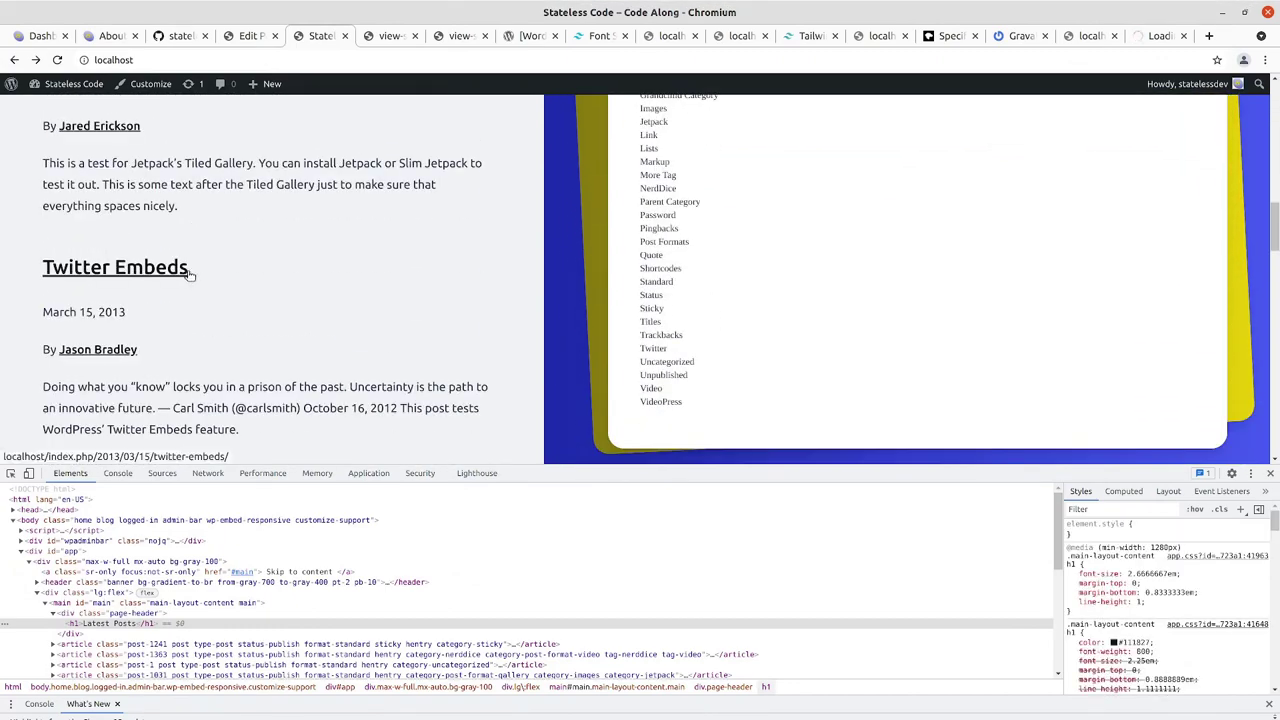
{"action": "scroll", "coordinate": [190, 266], "scroll_direction": "up", "scroll_amount": 3}
{"action": "scroll", "coordinate": [194, 260], "scroll_direction": "up", "scroll_amount": 4}
{"action": "scroll", "coordinate": [194, 260], "scroll_direction": "up", "scroll_amount": 2}
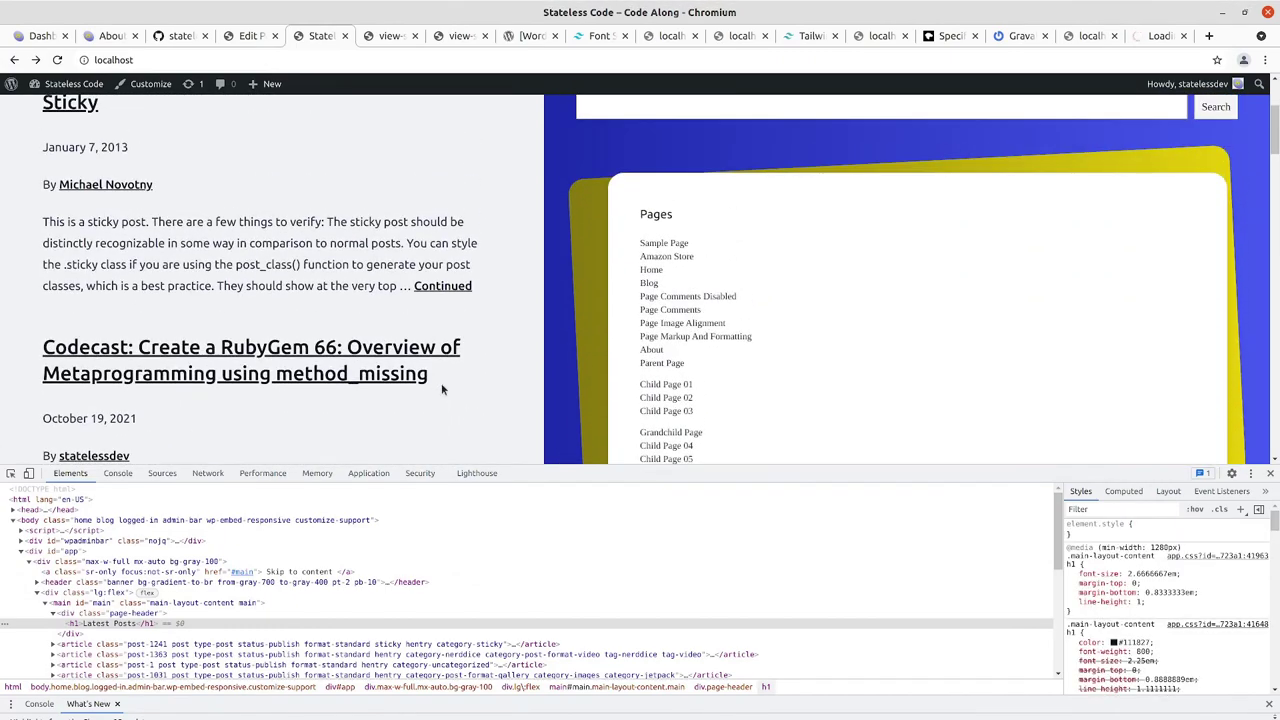
{"action": "left_click_drag", "start_coordinate": [445, 373], "coordinate": [38, 356]}
{"action": "key", "text": "ctrl+c"}
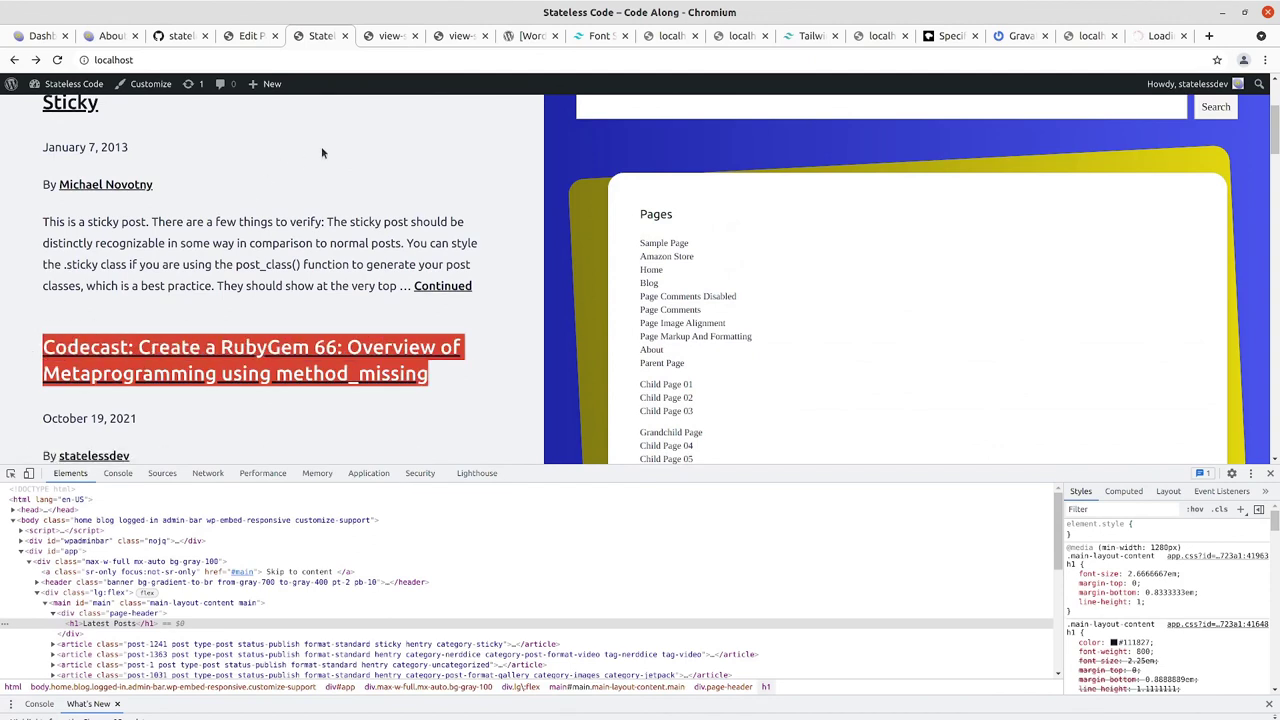
Return to the Tailwind playground tab
{"action": "left_click", "coordinate": [251, 37]}
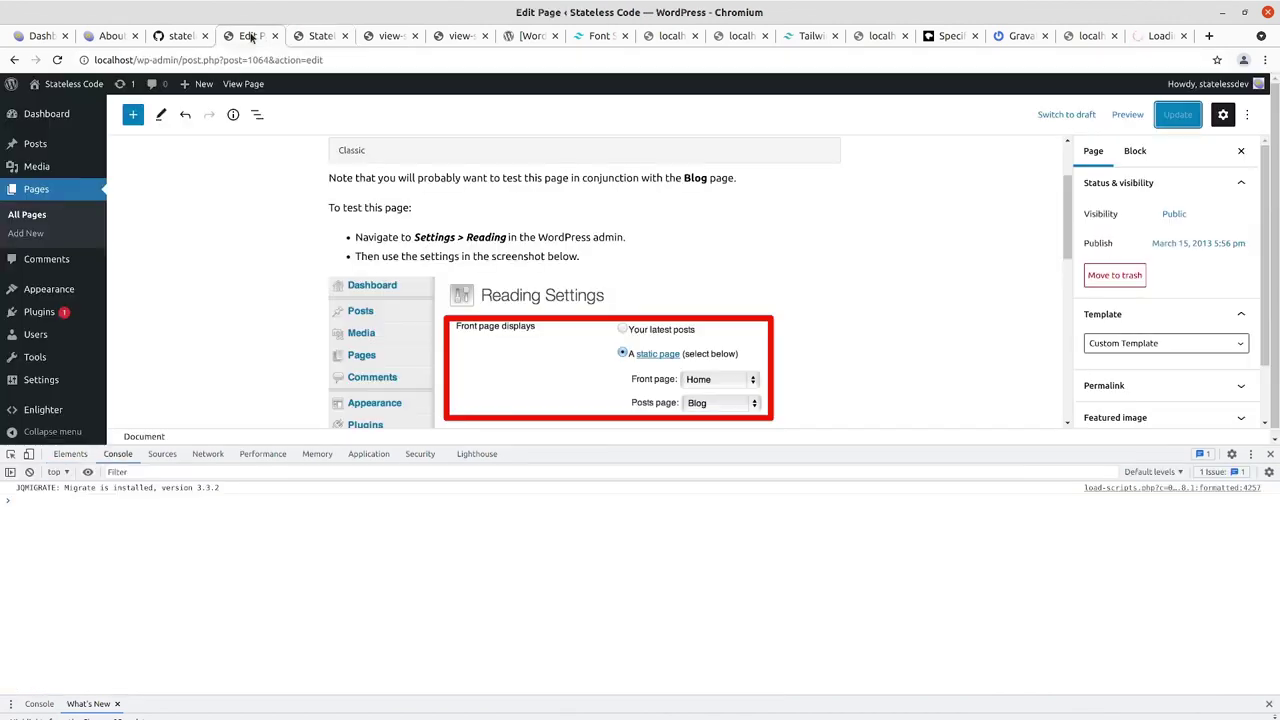
{"action": "left_click", "coordinate": [604, 40]}
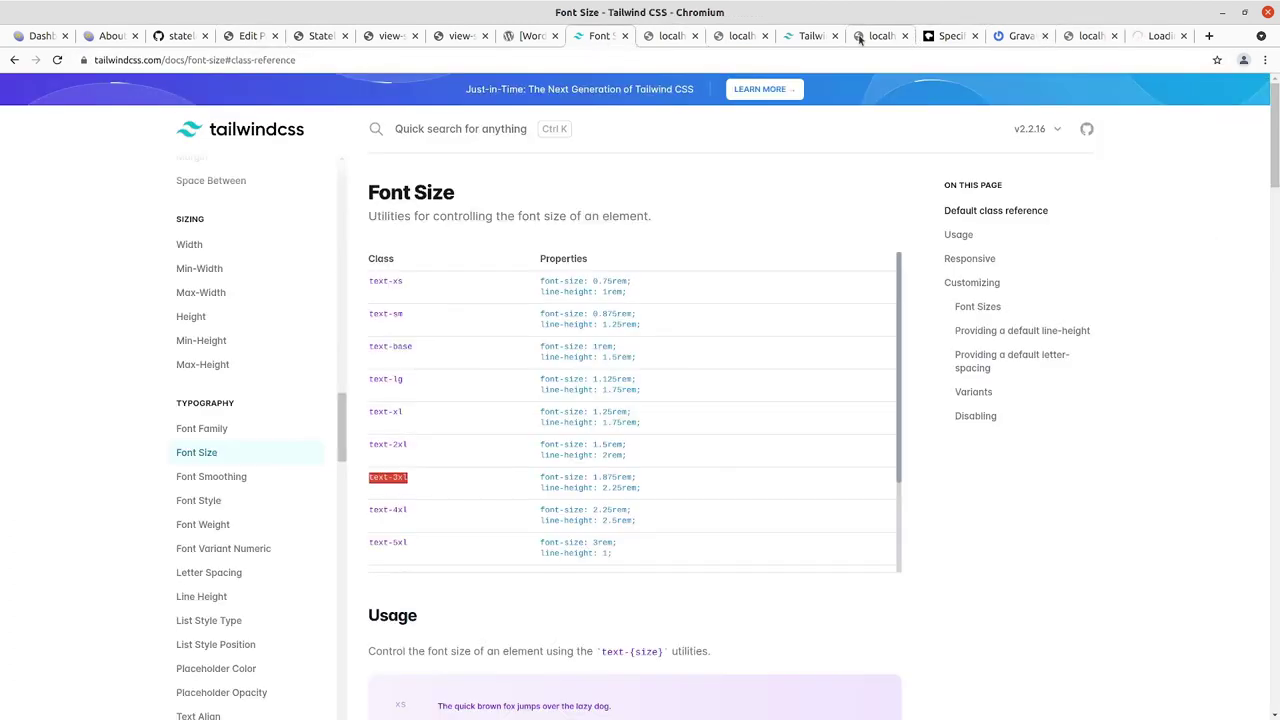
{"action": "left_click", "coordinate": [808, 36]}
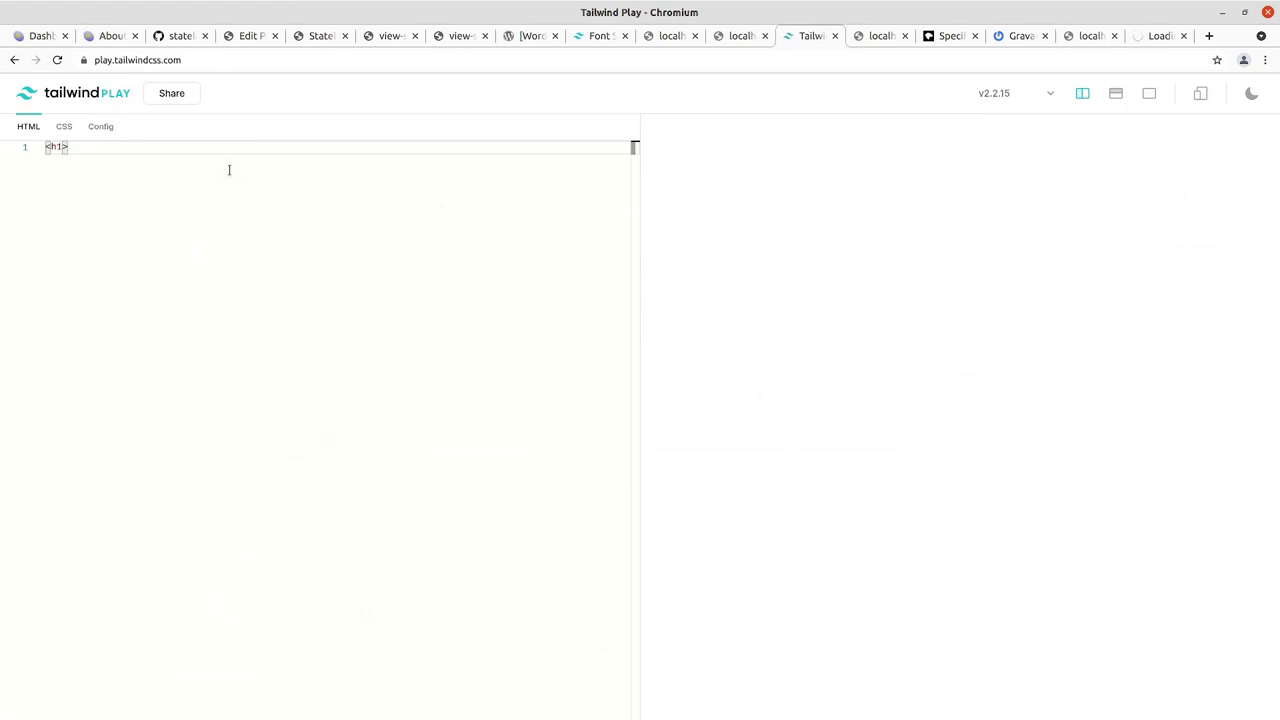
Paste the Codecast title into a closed h1 with class text-5xl
{"action": "key", "text": "ctrl+v"}
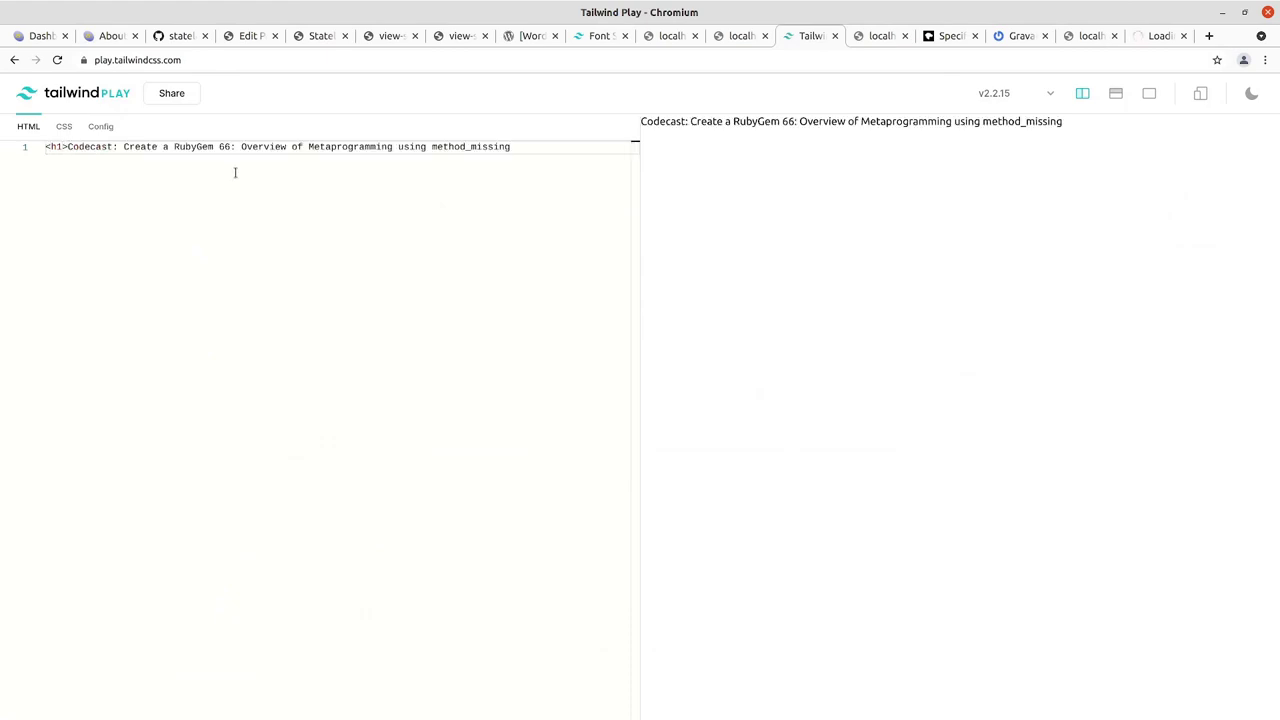
{"action": "type", "text": "</h"}
{"action": "key", "text": "Return"}
{"action": "key", "text": "ctrl+Left"}
{"action": "key", "text": "ctrl+Left"}
{"action": "key", "text": "ctrl+Left"}
{"action": "key", "text": "ctrl+Left"}
{"action": "key", "text": "ctrl+Left"}
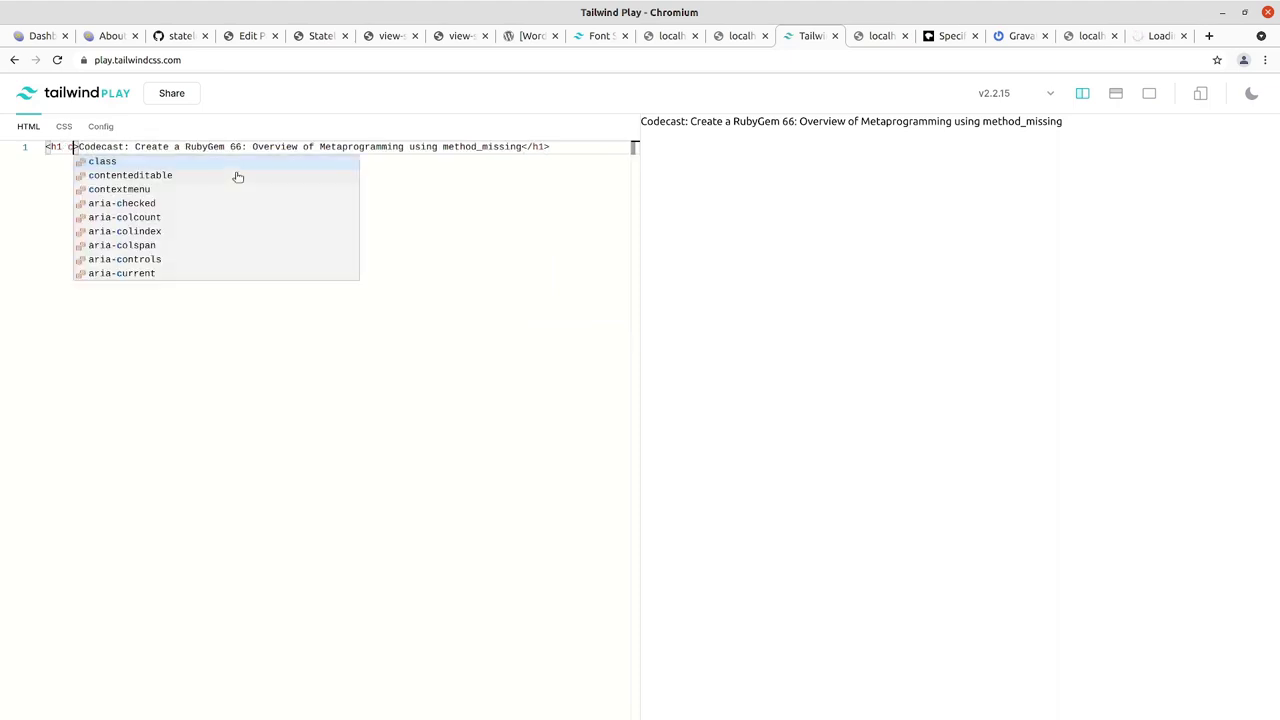
{"action": "type", "text": "class"}
{"action": "key", "text": "Return"}
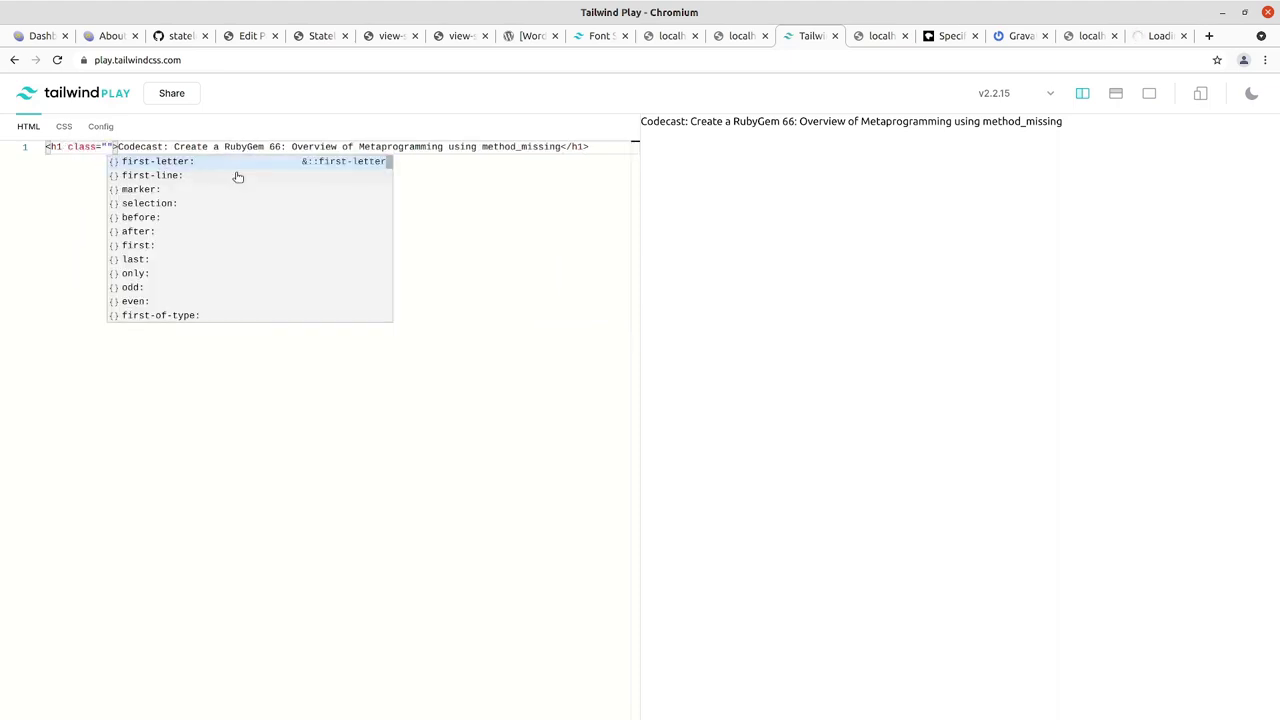
{"action": "type", "text": "text"}
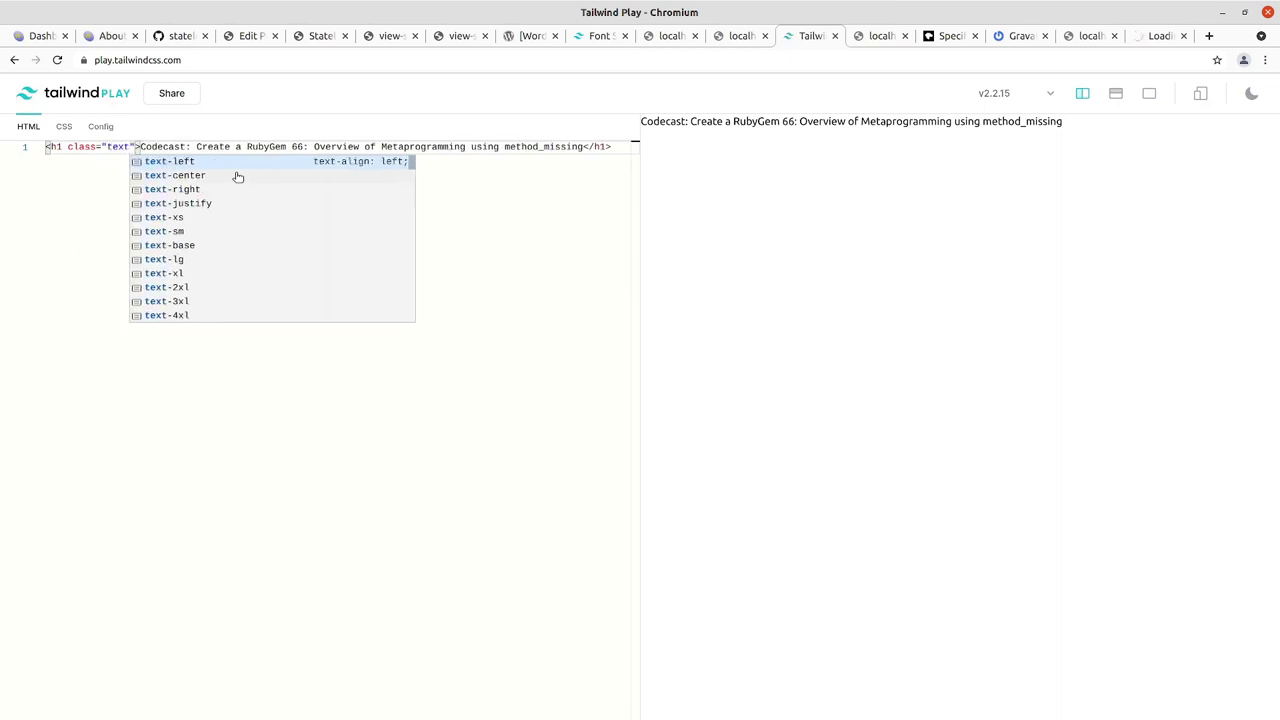
{"action": "type", "text": "-5xl"}
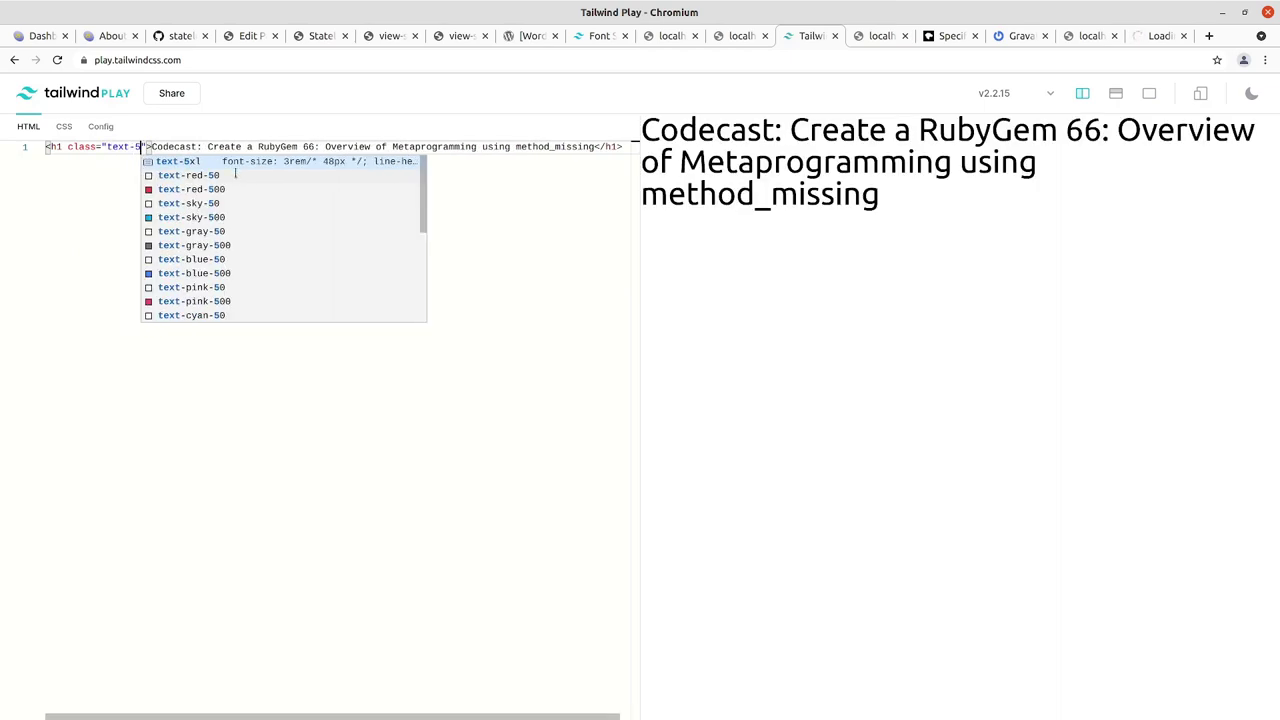
{"action": "type", "text": "l"}
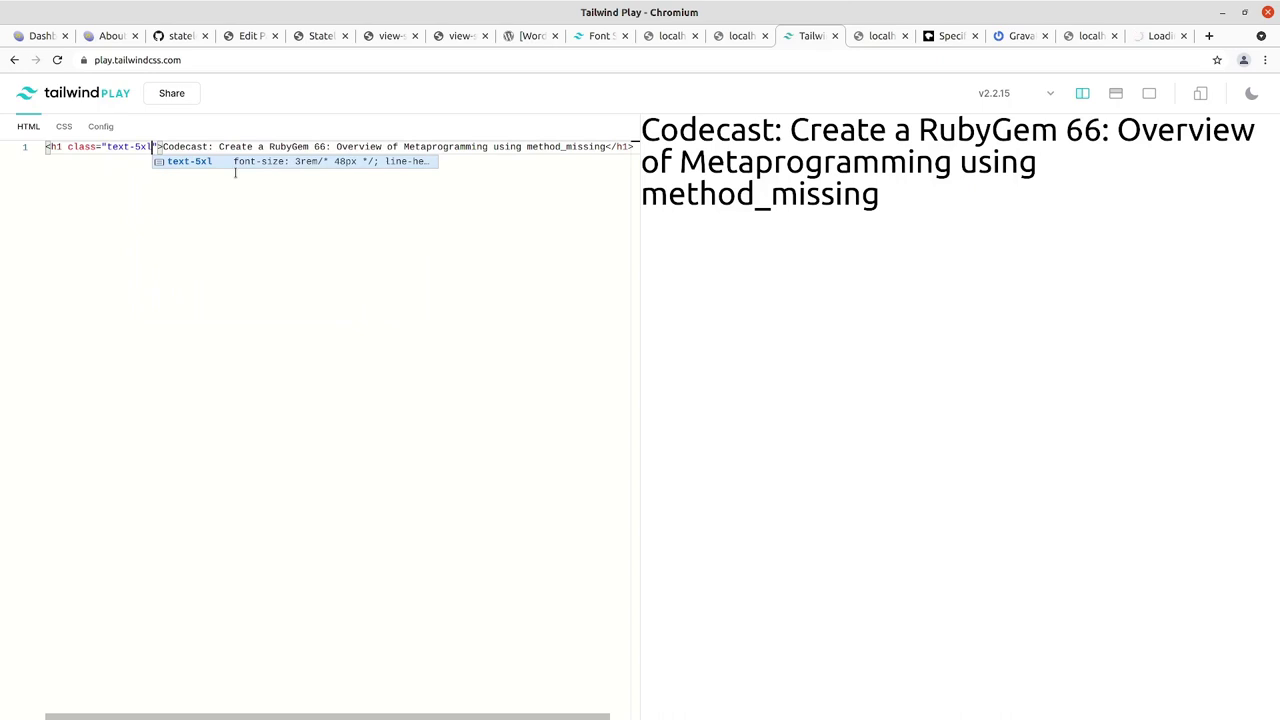
Change the h1 class to text-3xl, try text-4xl, then settle on text-3xl
{"action": "key", "text": "Left"}
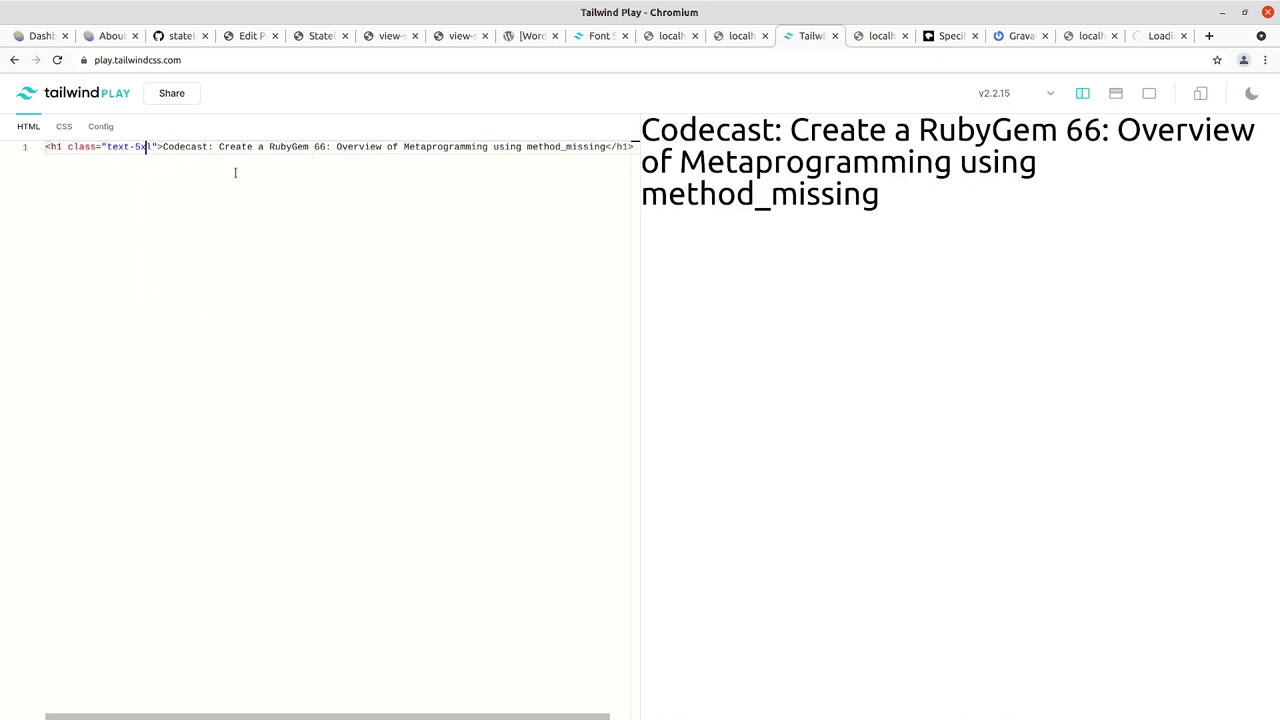
{"action": "key", "text": "shift+Right"}
{"action": "type", "text": "3"}
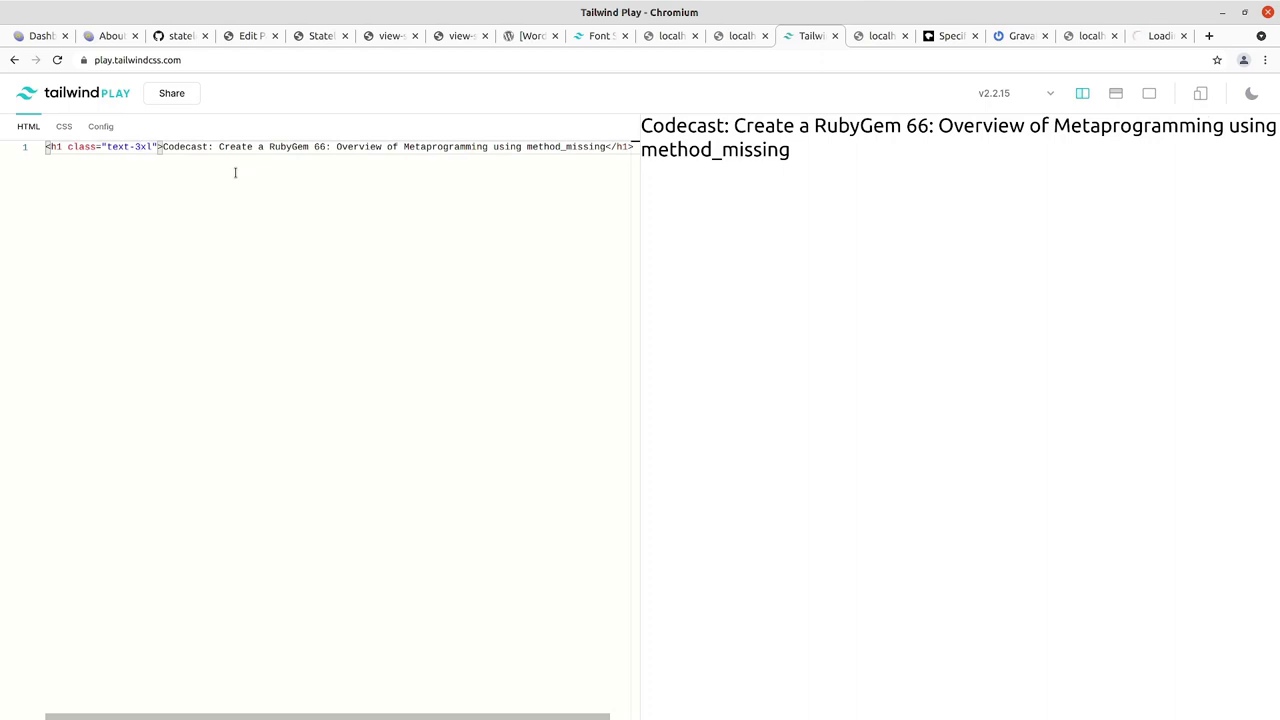
{"action": "key", "text": "BackSpace"}
{"action": "type", "text": "4"}
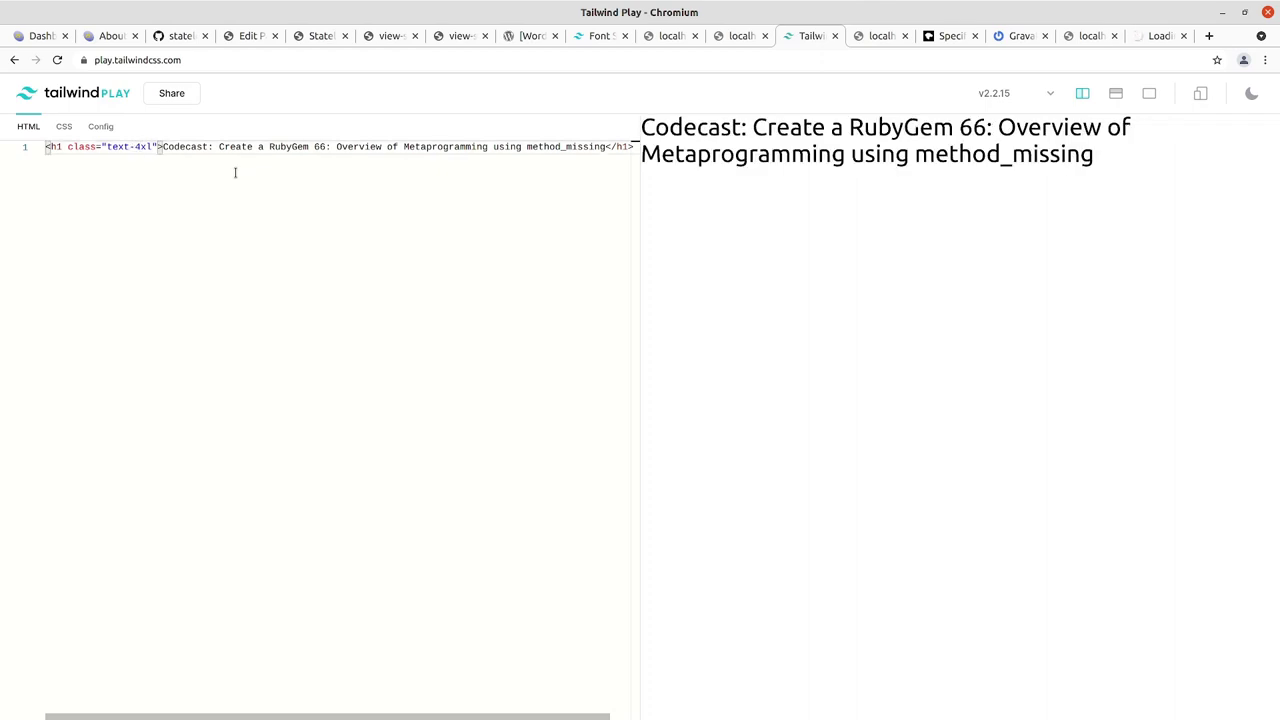
{"action": "key", "text": "BackSpace"}
{"action": "type", "text": "3"}
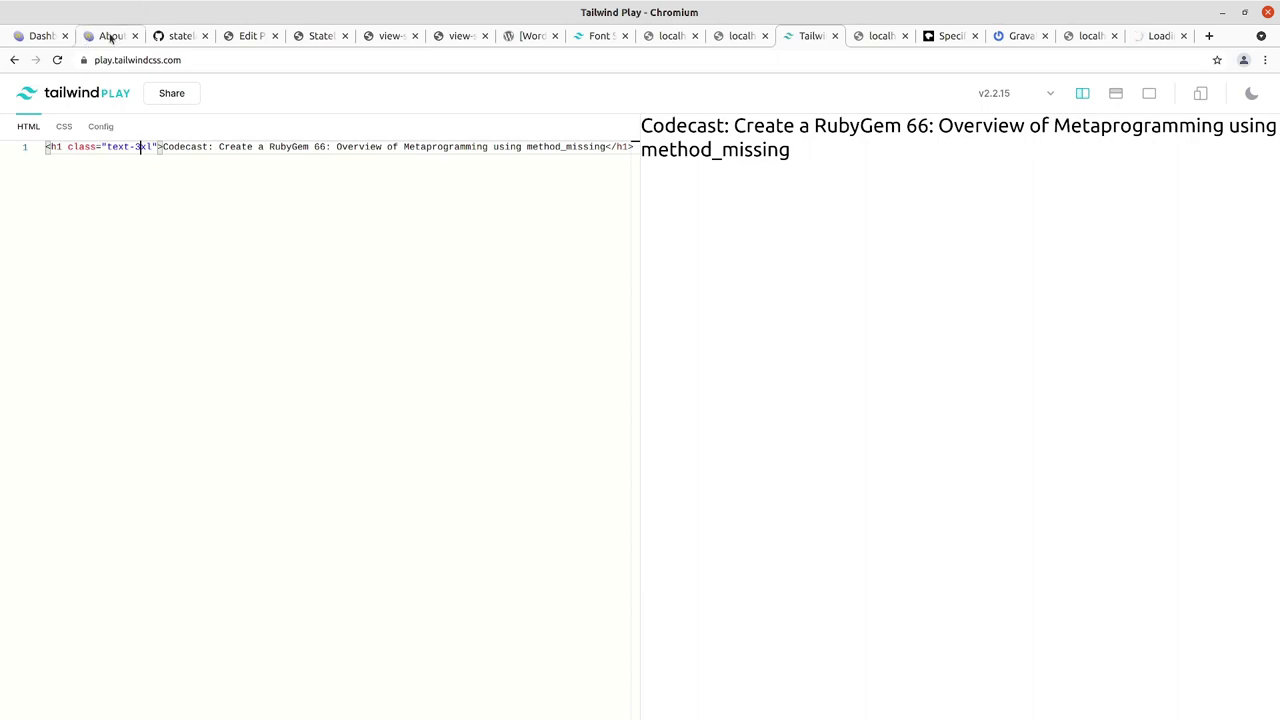
Look through the browser tabs and end on the Home page editor
{"action": "left_click", "coordinate": [189, 37]}
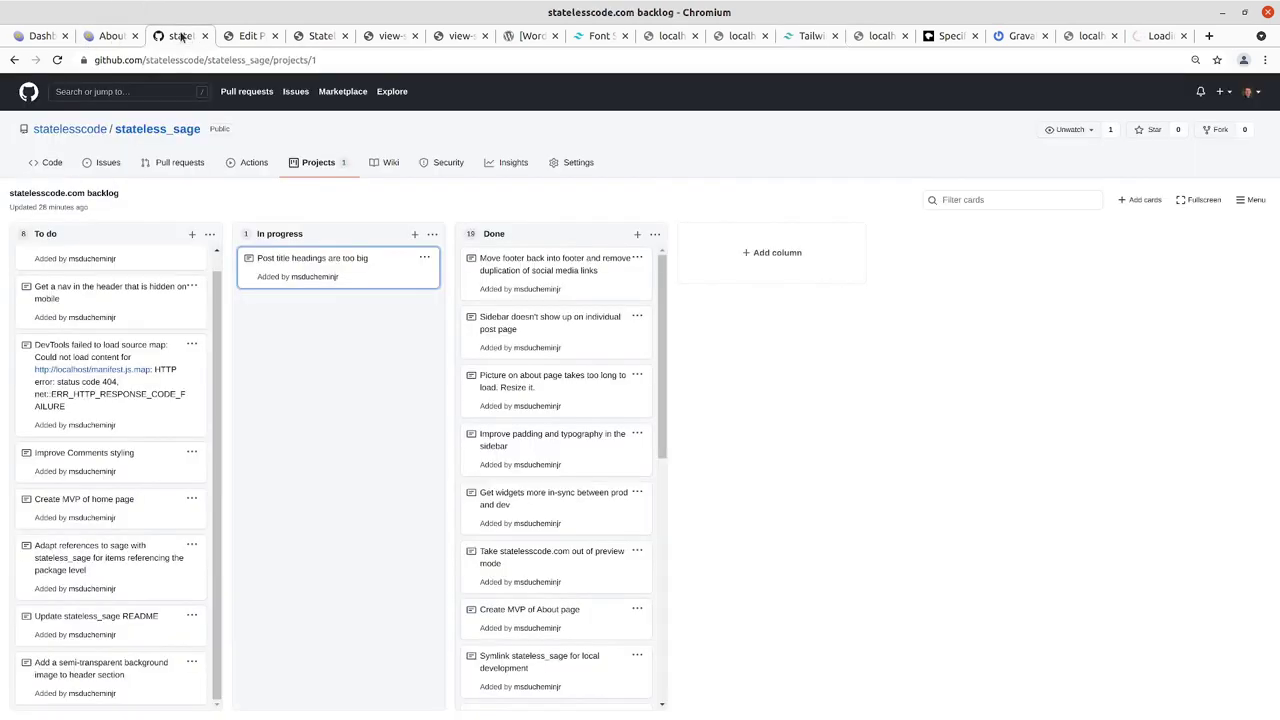
{"action": "left_click", "coordinate": [244, 37]}
{"action": "left_click", "coordinate": [316, 40]}
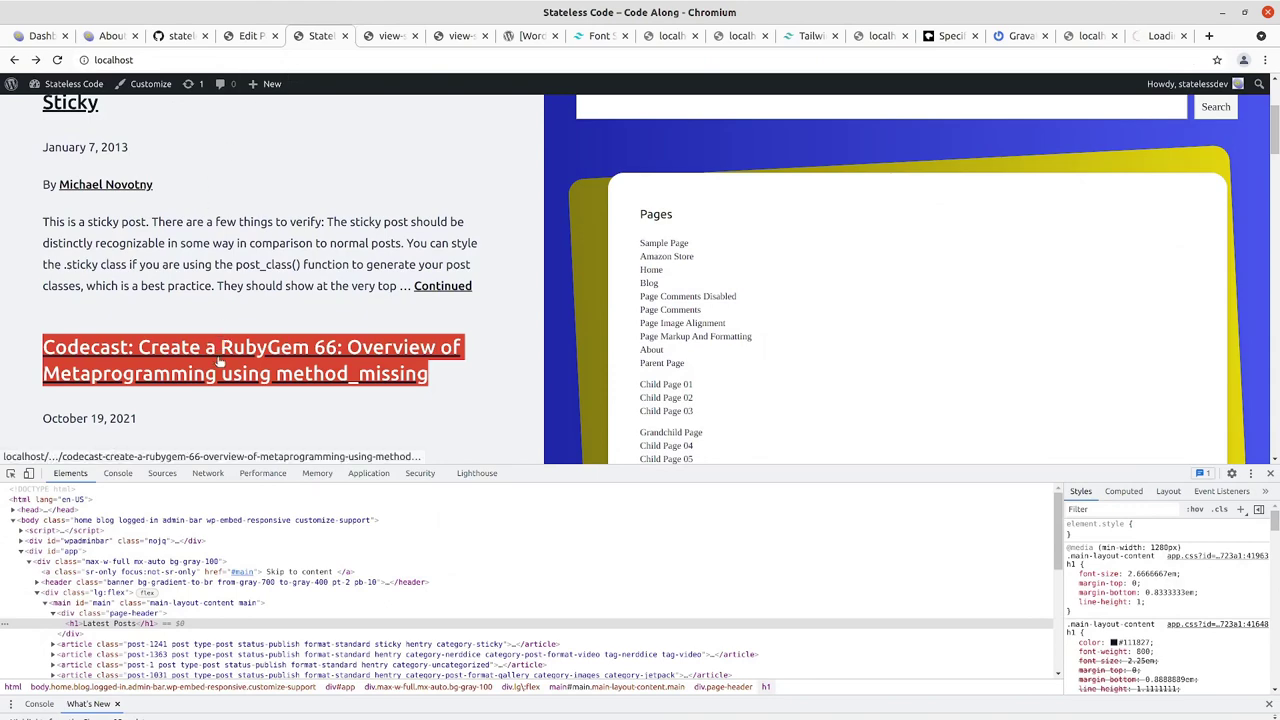
{"action": "scroll", "coordinate": [200, 280], "scroll_direction": "up", "scroll_amount": 2}
{"action": "scroll", "coordinate": [197, 240], "scroll_direction": "up", "scroll_amount": 3}
{"action": "left_click", "coordinate": [252, 37]}
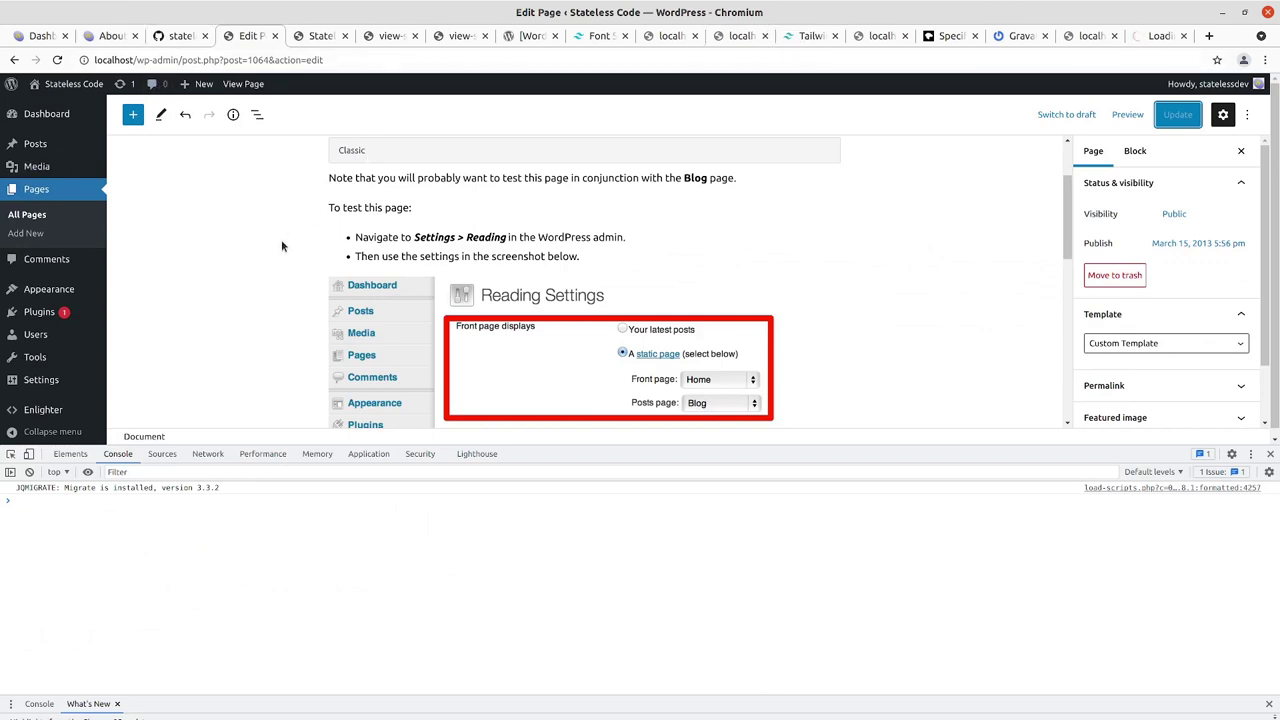
{"action": "scroll", "coordinate": [283, 244], "scroll_direction": "up", "scroll_amount": 2}
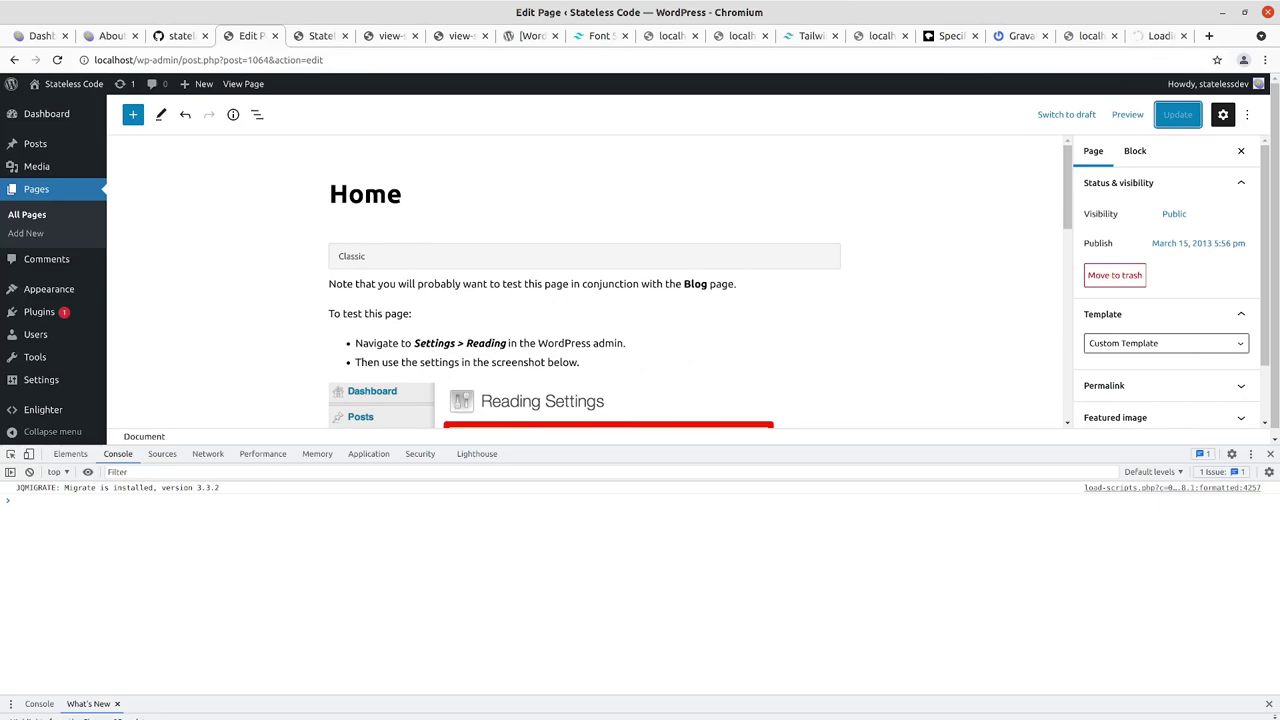
Check the main h1 text-3xl rule and the webpack build output in the terminal
{"action": "key", "text": "alt+Tab"}
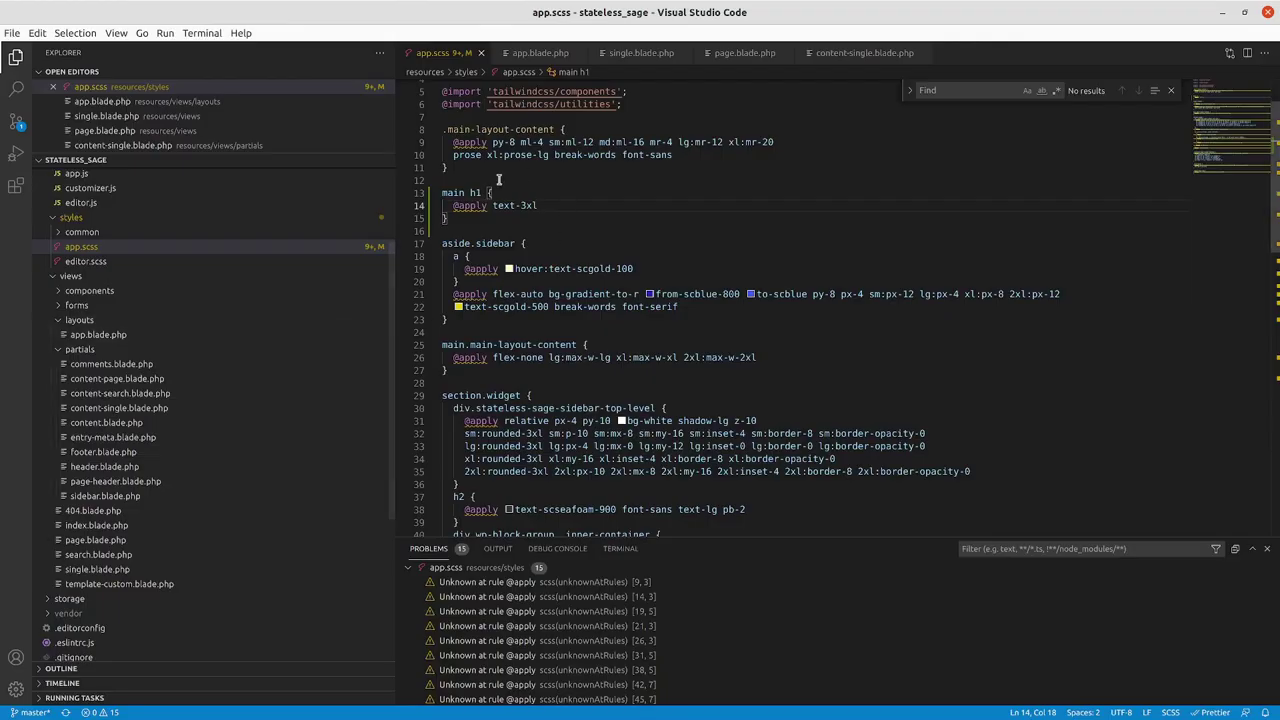
{"action": "left_click", "coordinate": [470, 205]}
{"action": "left_click", "coordinate": [562, 207]}
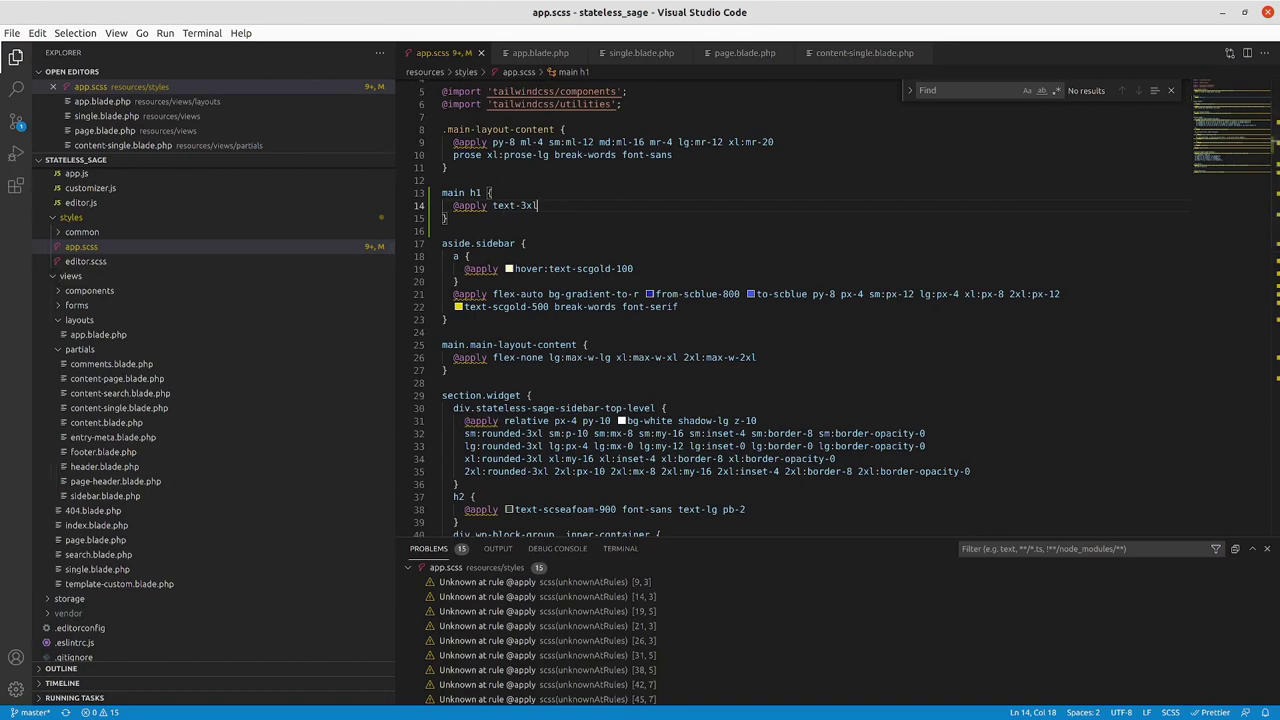
{"action": "key", "text": "alt+Tab"}
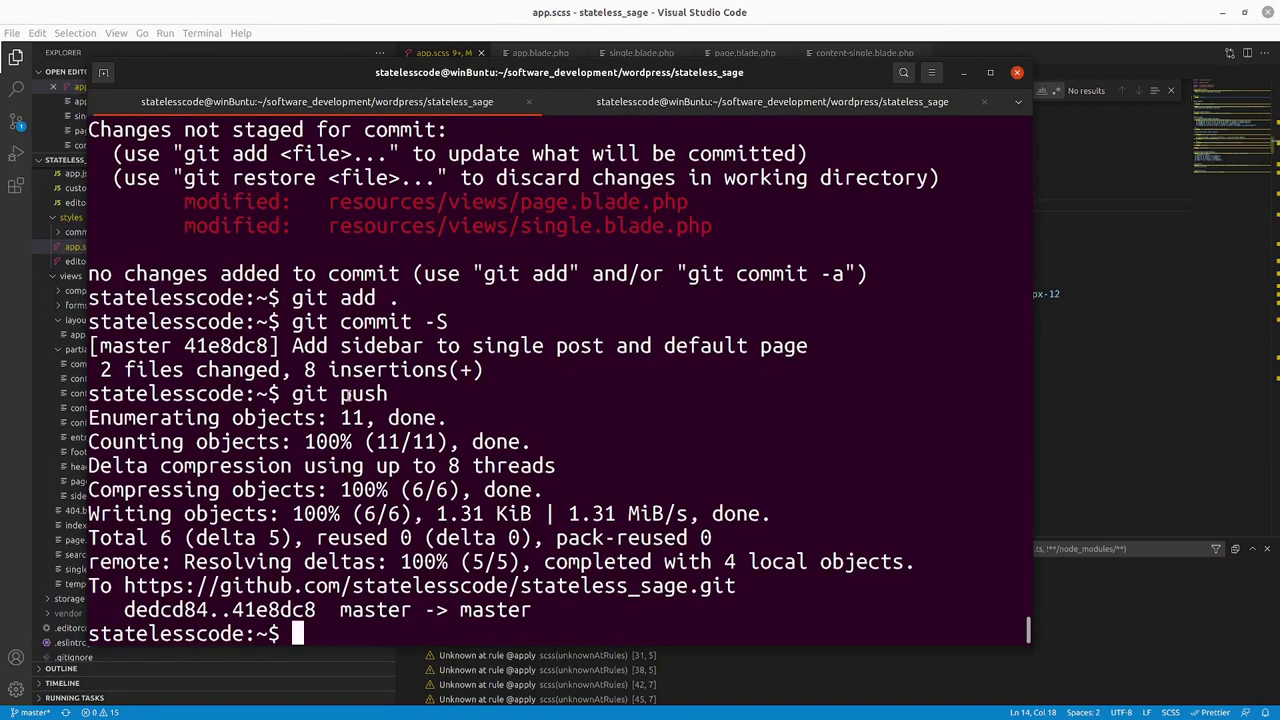
{"action": "key", "text": "alt+Tab"}
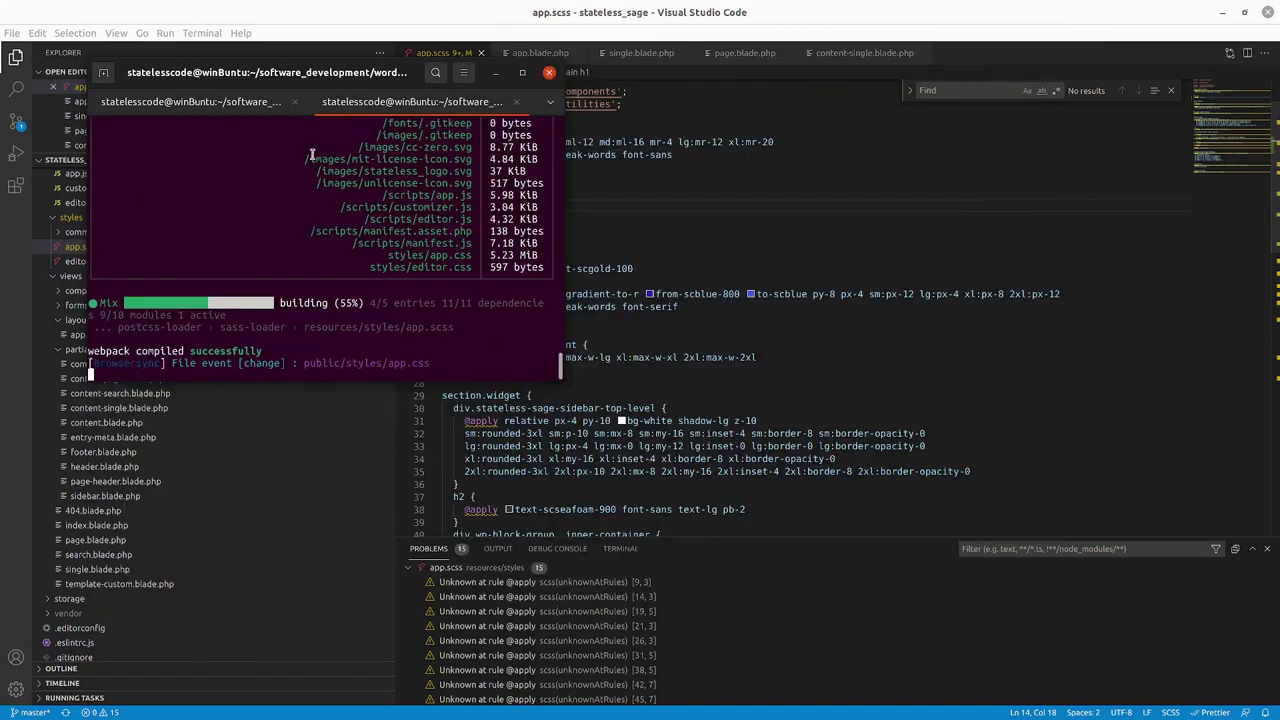
{"action": "left_click", "coordinate": [648, 179]}
{"action": "left_click", "coordinate": [520, 205]}
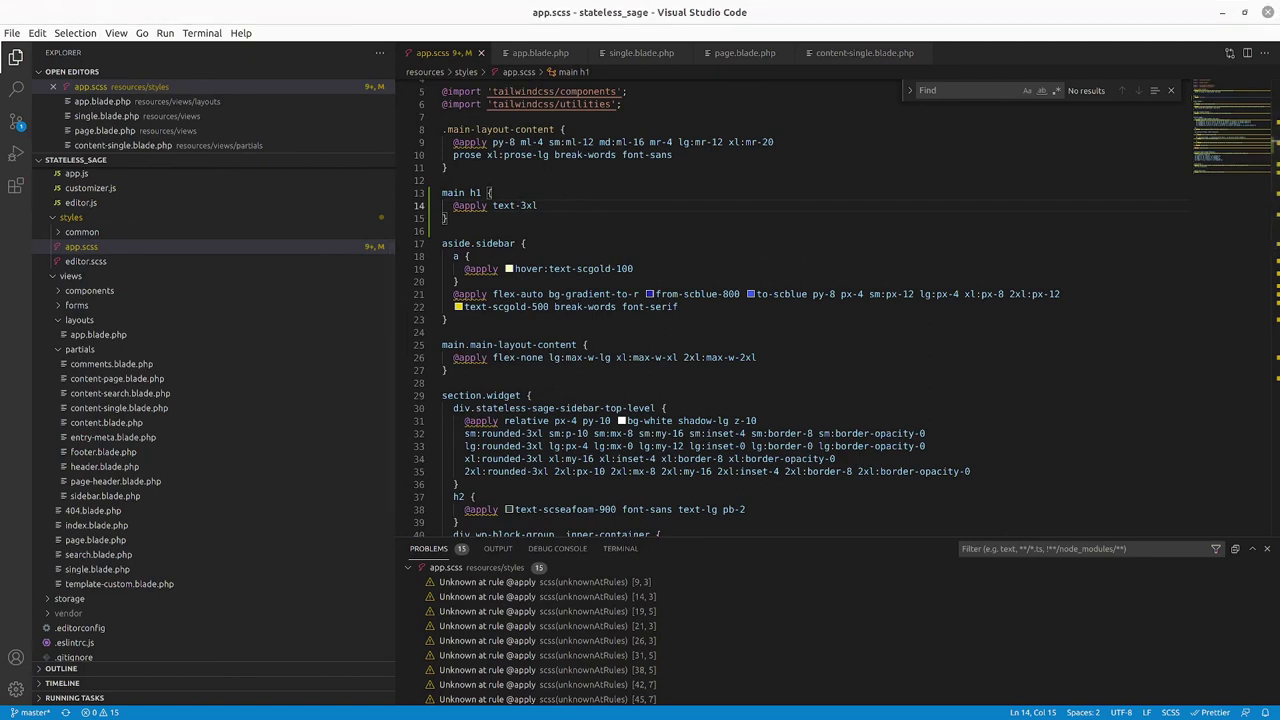
{"action": "key", "text": "alt+Tab"}
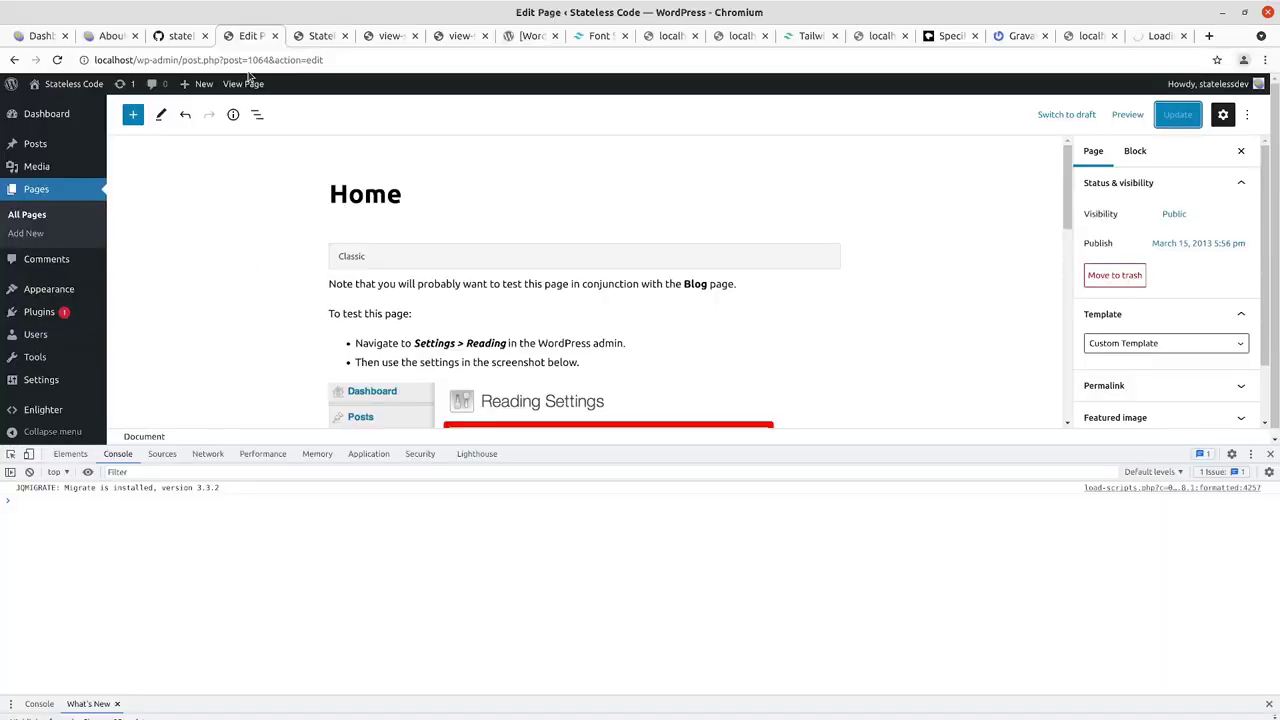
Reload the front page, open the Sticky post, and inspect its title markup
{"action": "left_click", "coordinate": [317, 40]}
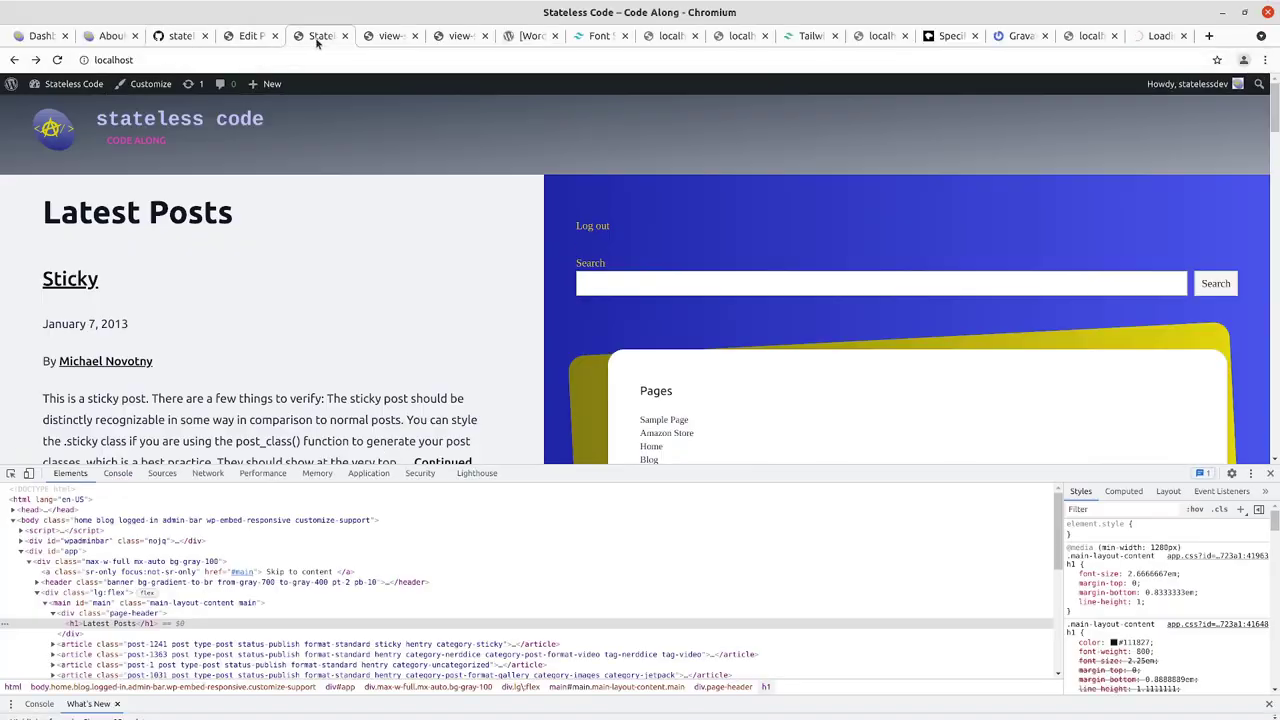
{"action": "left_click", "coordinate": [57, 60]}
{"action": "left_click", "coordinate": [72, 279]}
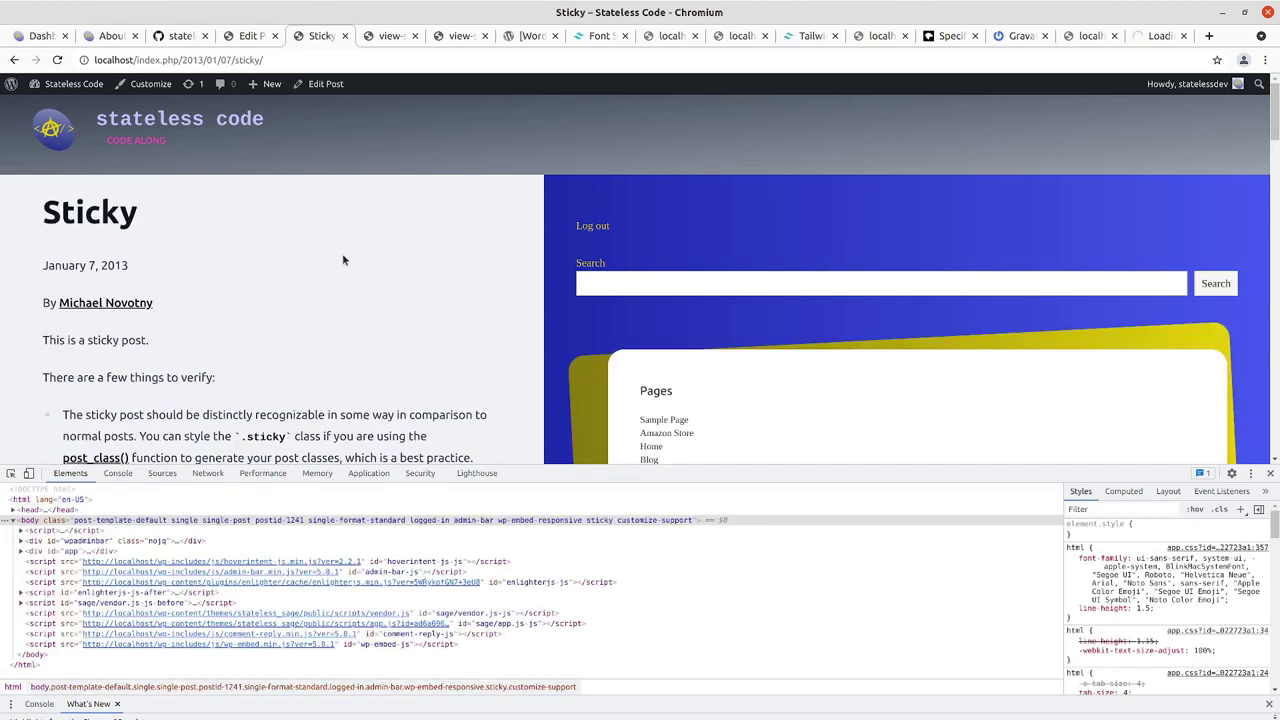
{"action": "left_click_drag", "start_coordinate": [140, 214], "coordinate": [46, 218]}
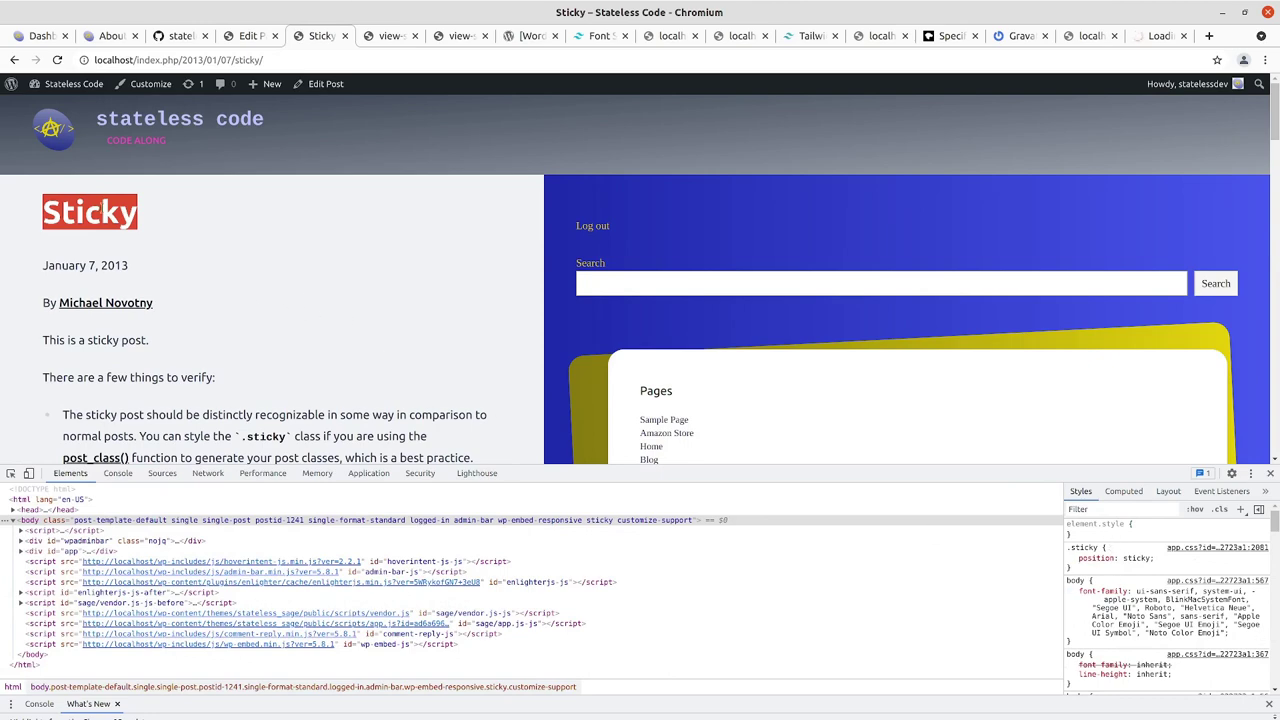
{"action": "right_click", "coordinate": [97, 204]}
{"action": "left_click", "coordinate": [125, 289]}
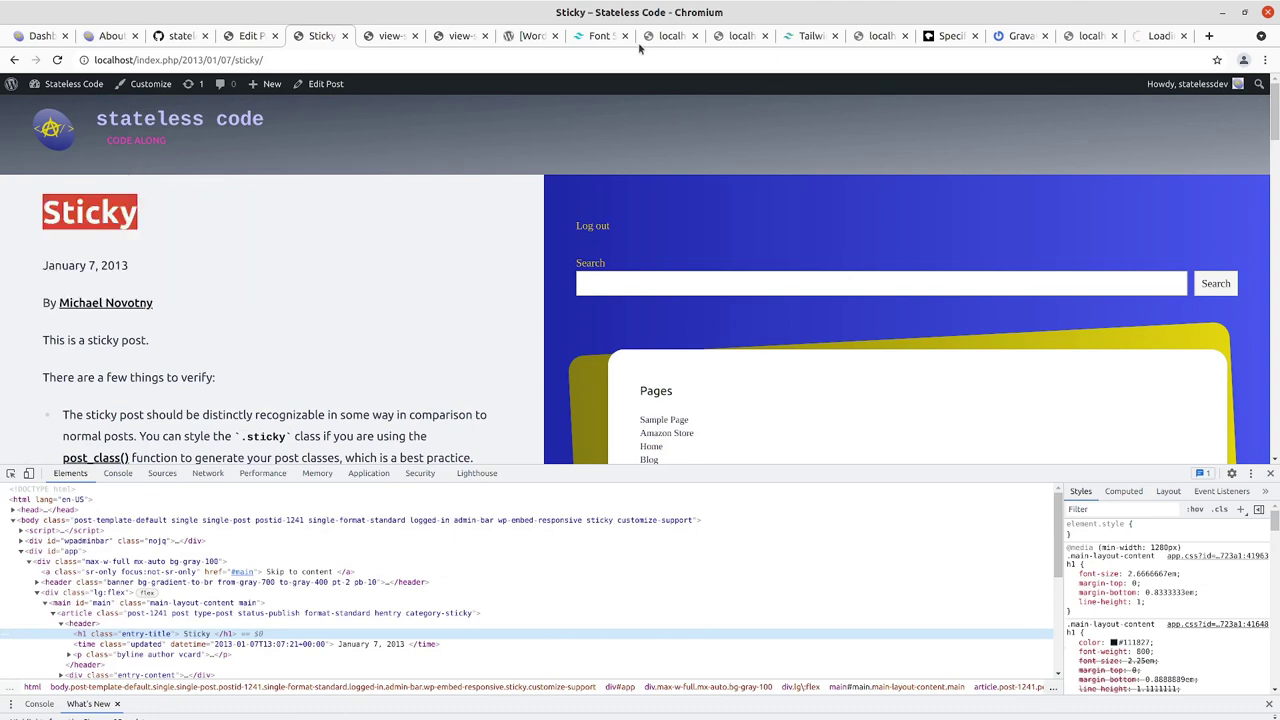
Browse the Tailwind docs and search for 'entry', then return to the site's home page
{"action": "left_click", "coordinate": [601, 37]}
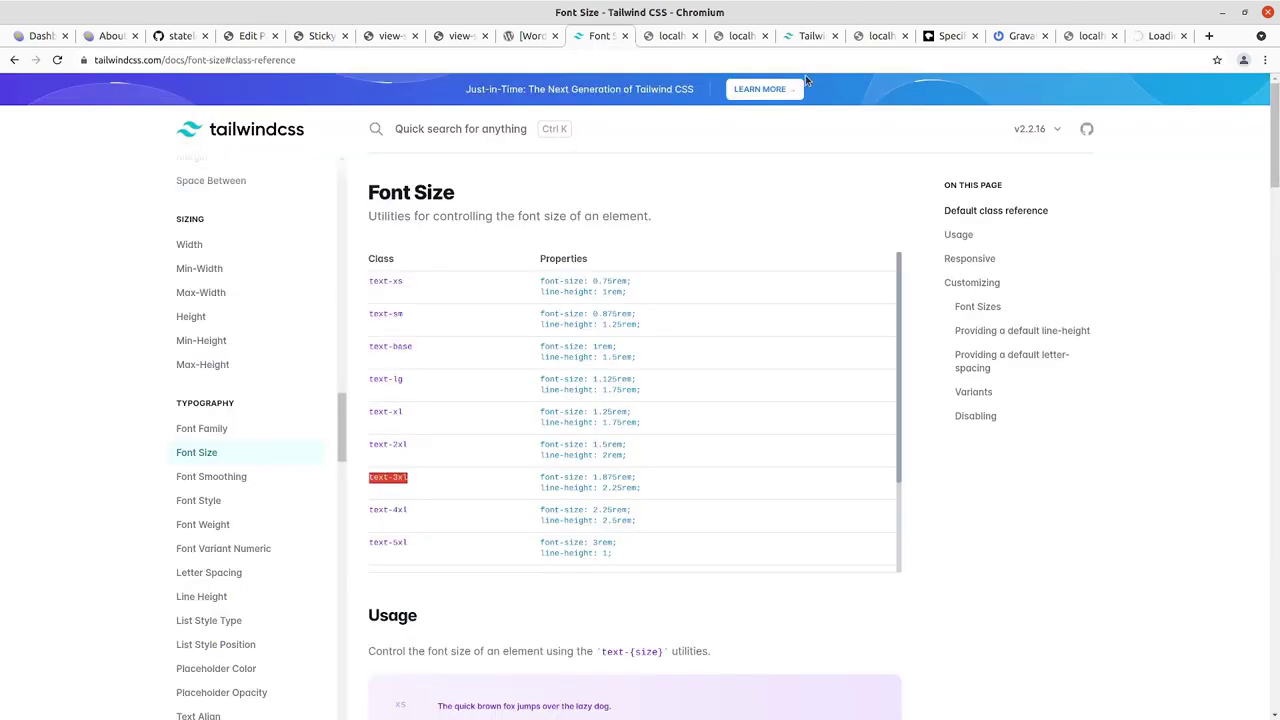
{"action": "left_click", "coordinate": [749, 90]}
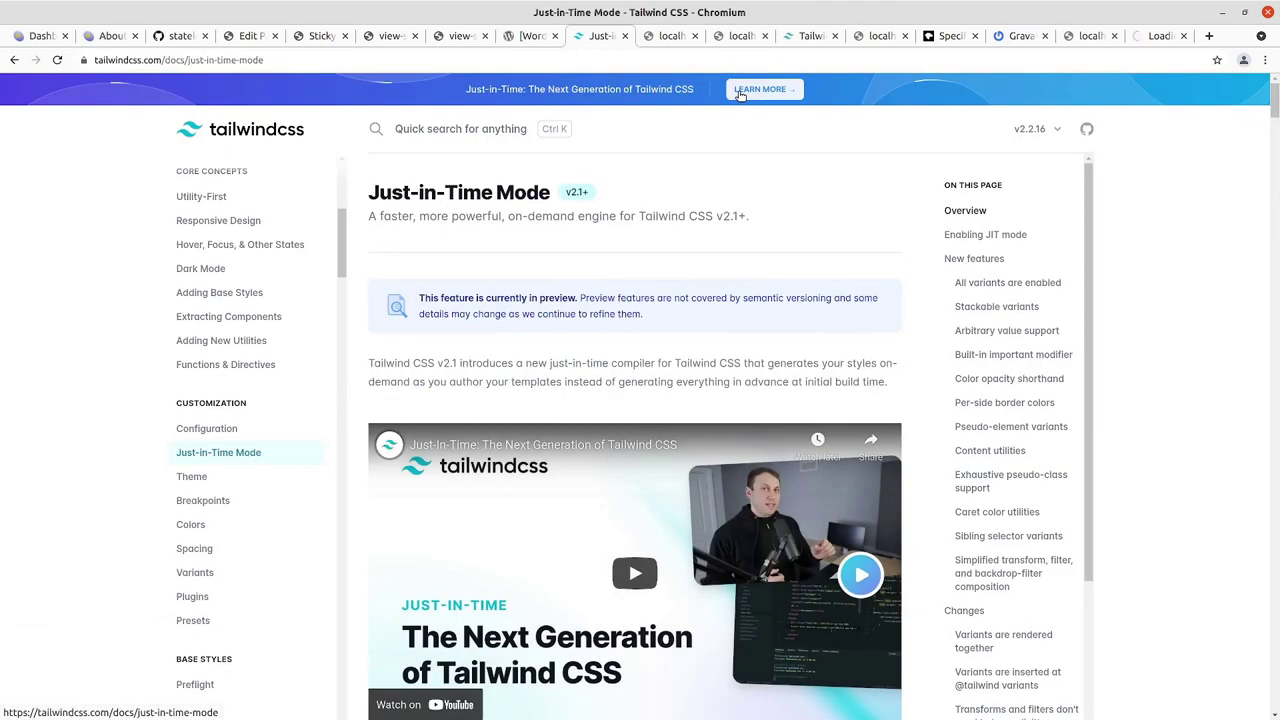
{"action": "left_click", "coordinate": [553, 128]}
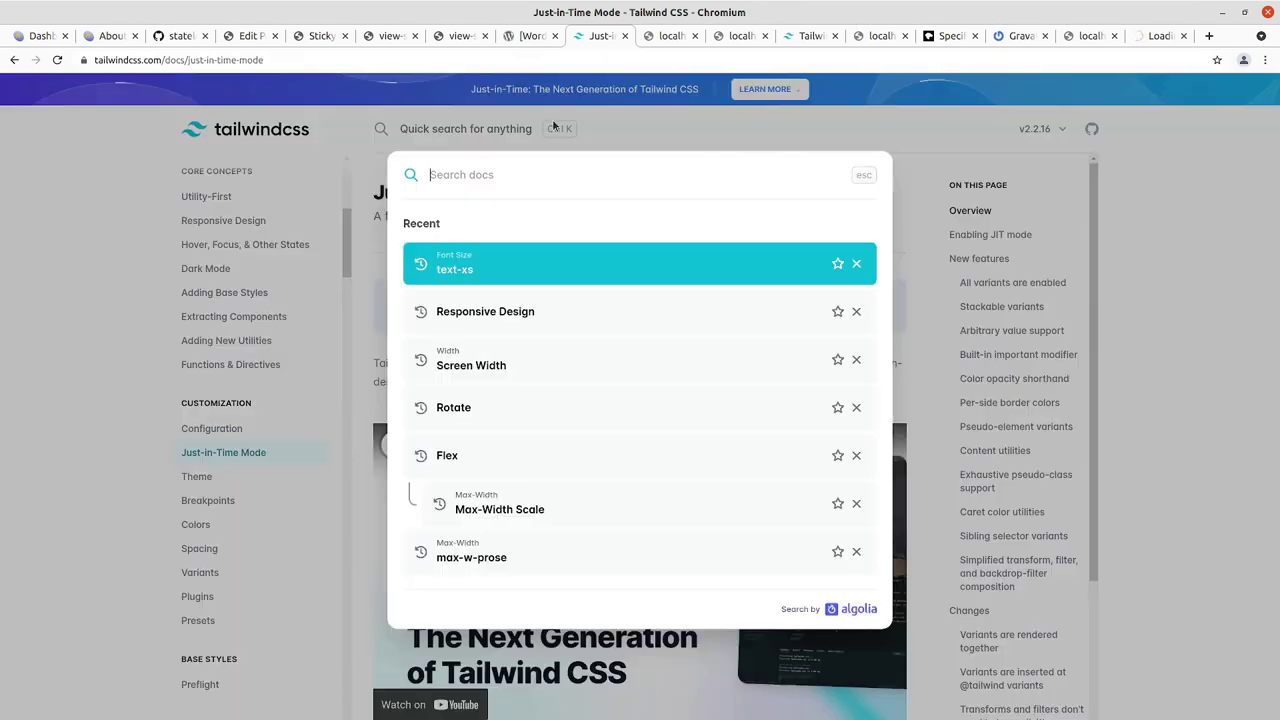
{"action": "type", "text": "entry"}
{"action": "key", "text": "BackSpace"}
{"action": "left_click", "coordinate": [245, 36]}
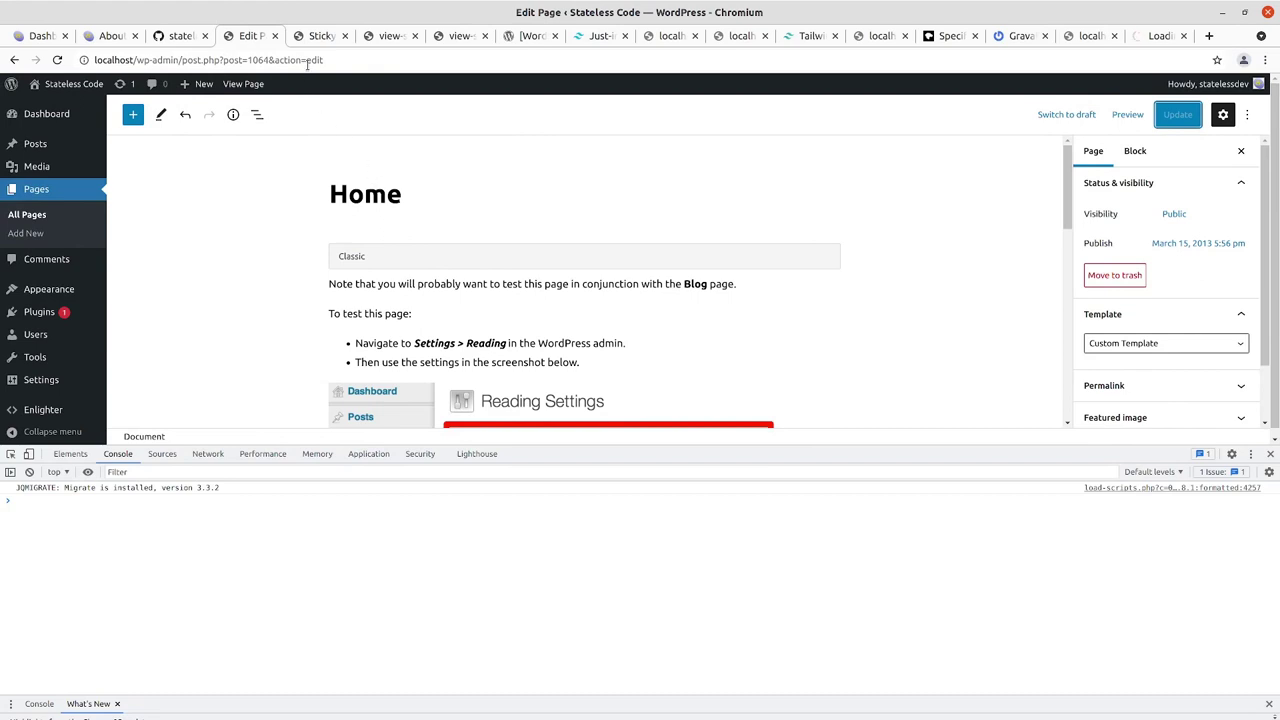
{"action": "left_click", "coordinate": [318, 36]}
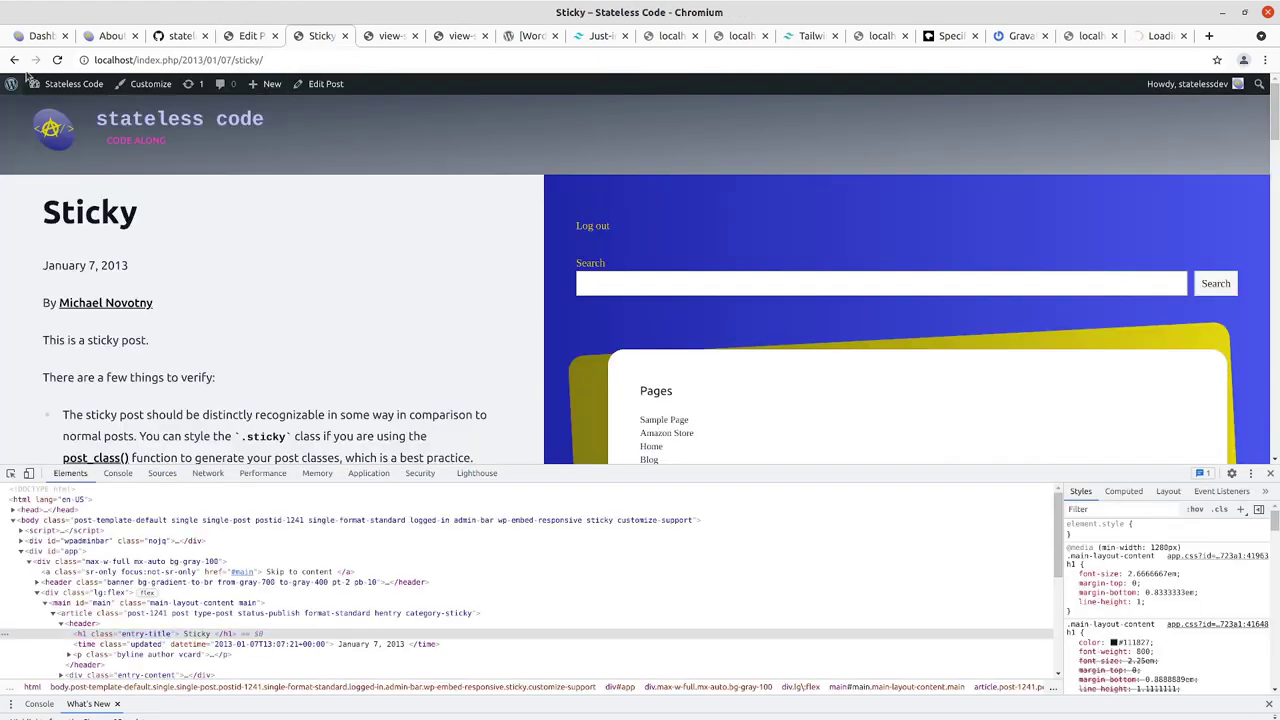
{"action": "left_click", "coordinate": [138, 119]}
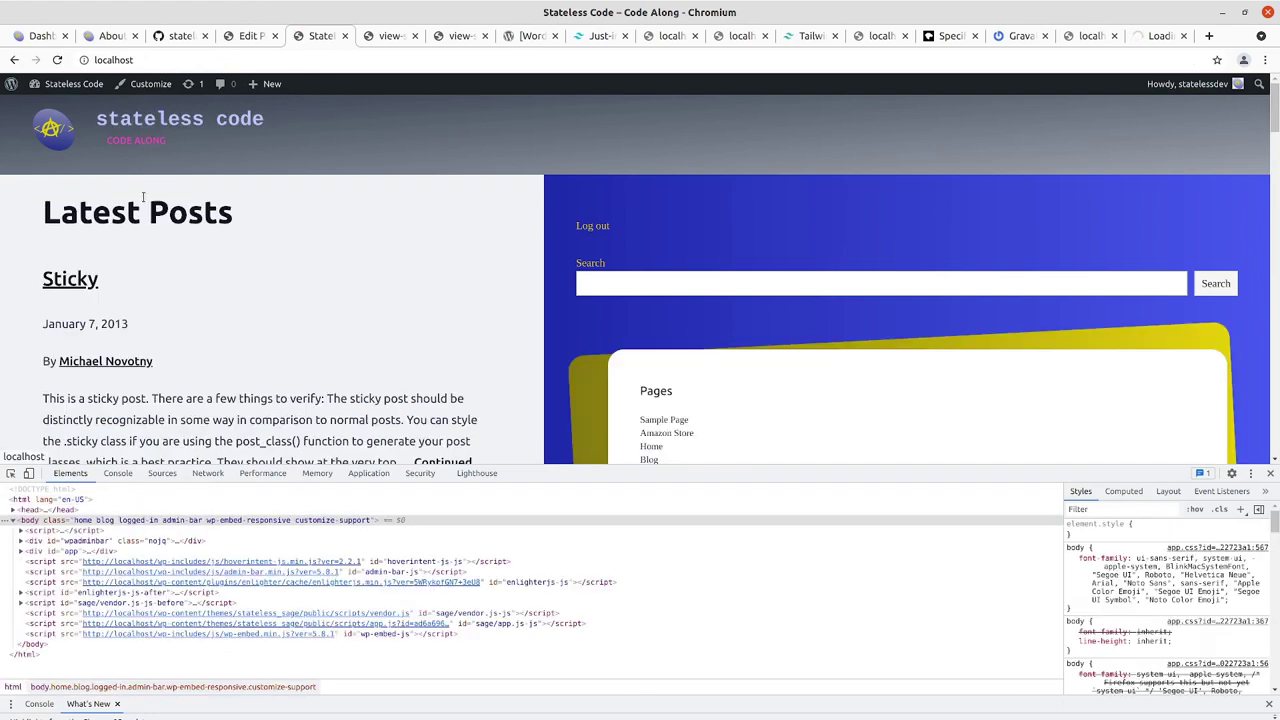
Inspect the Latest Posts heading in DevTools, then bring up app.scss again
{"action": "right_click", "coordinate": [140, 204]}
{"action": "left_click", "coordinate": [184, 397]}
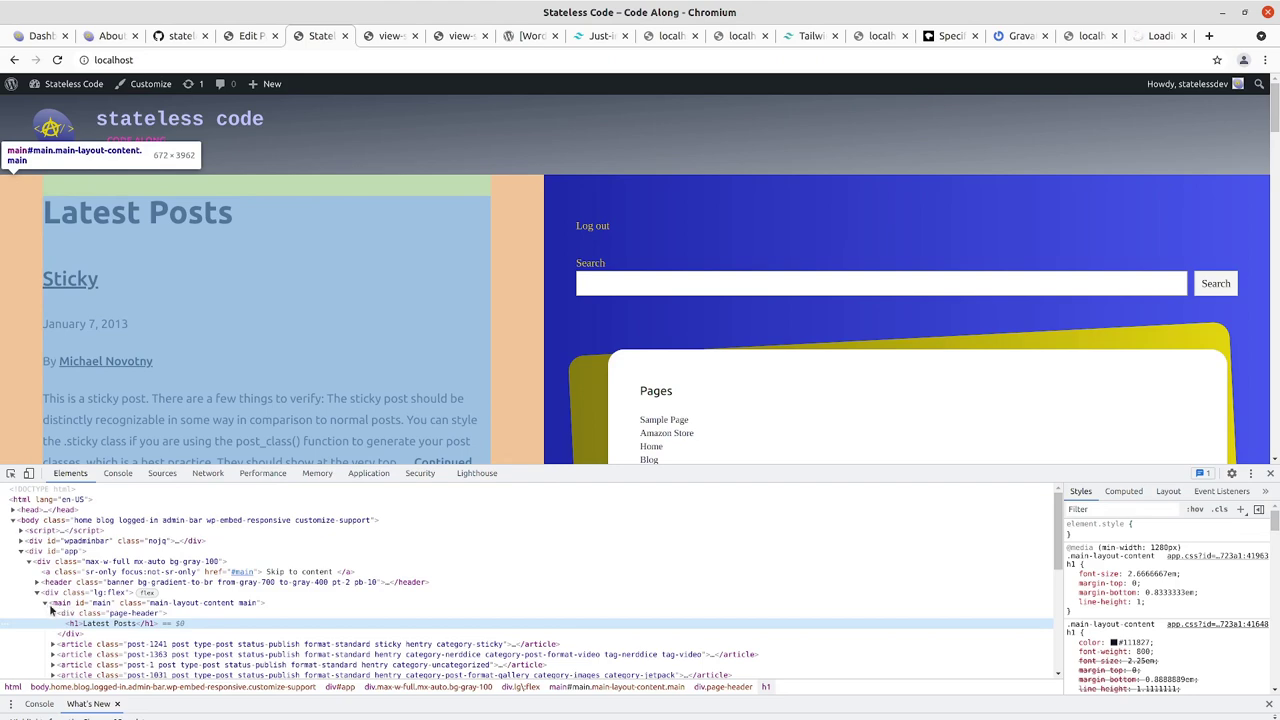
{"action": "scroll", "coordinate": [80, 614], "scroll_direction": "down", "scroll_amount": 1}
{"action": "scroll", "coordinate": [80, 614], "scroll_direction": "down", "scroll_amount": 3}
{"action": "scroll", "coordinate": [80, 614], "scroll_direction": "up", "scroll_amount": 2}
{"action": "scroll", "coordinate": [80, 610], "scroll_direction": "up", "scroll_amount": 2}
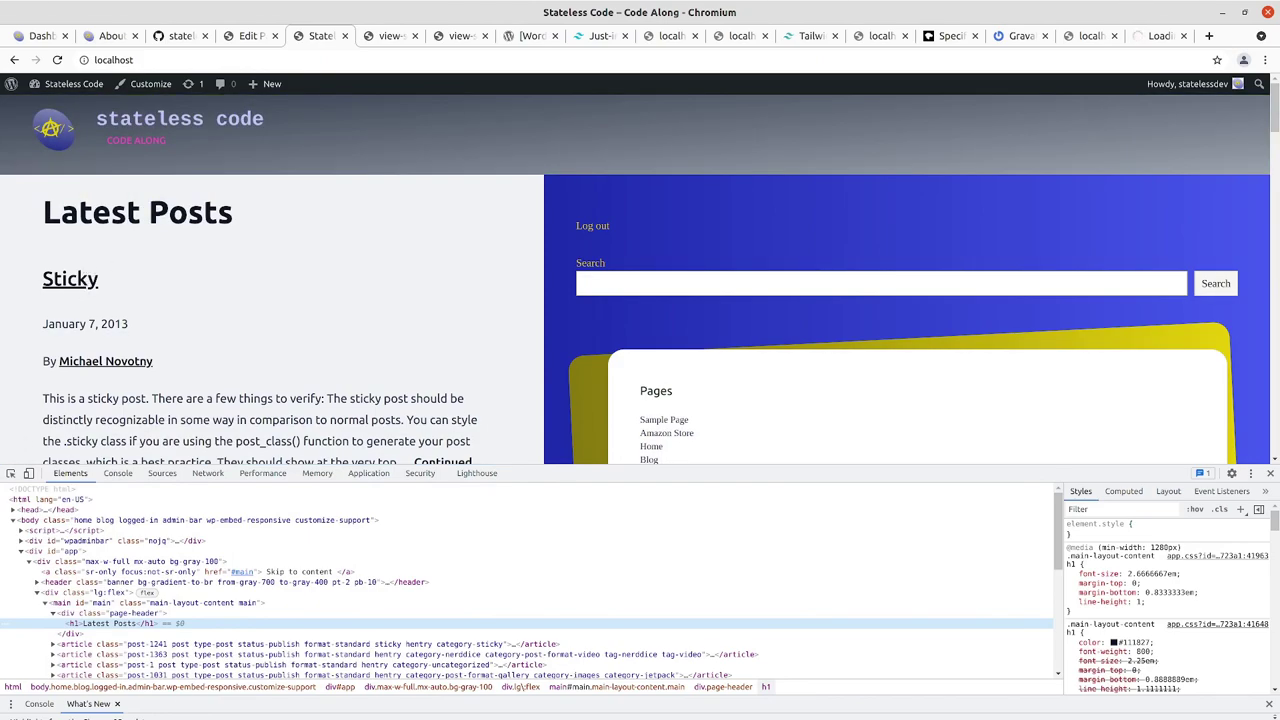
{"action": "key", "text": "alt+Tab"}
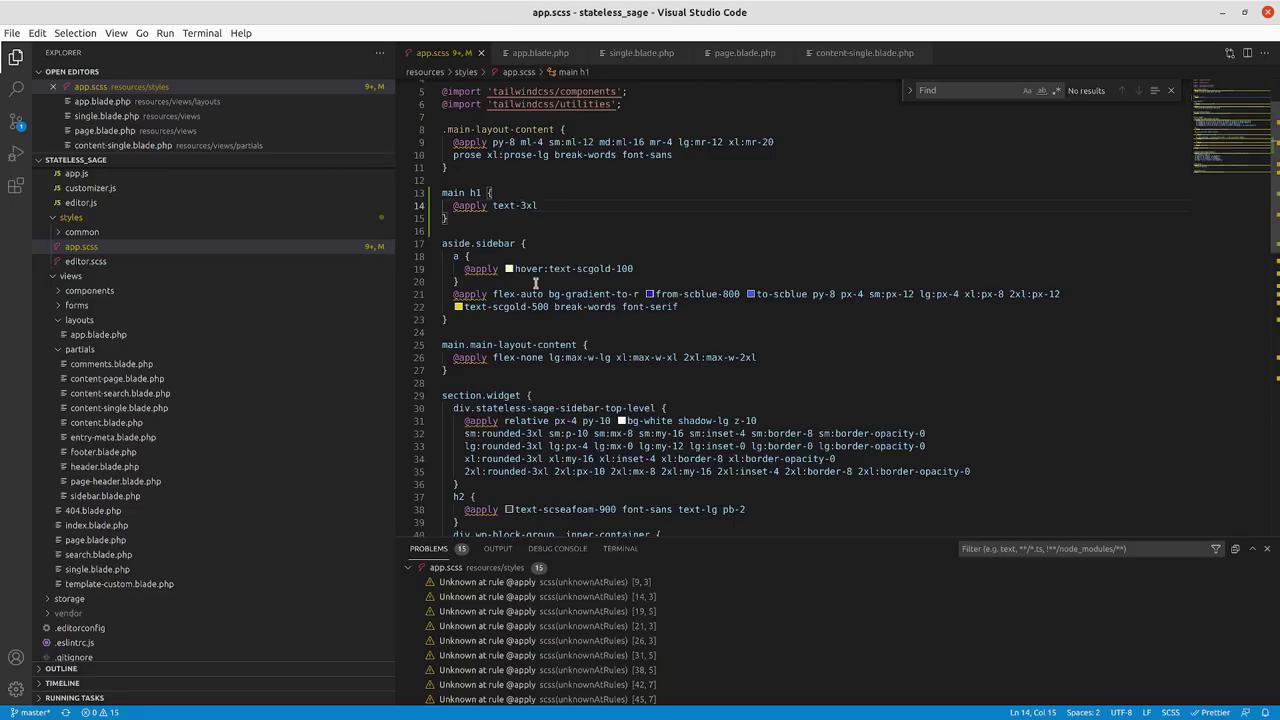
{"action": "left_click", "coordinate": [479, 205]}
{"action": "key", "text": "Home"}
{"action": "key", "text": "ctrl+Right"}
{"action": "key", "text": "Down"}
{"action": "key", "text": "ctrl+Right"}
{"action": "key", "text": "ctrl+Right"}
{"action": "key", "text": "Left"}
{"action": "left_click", "coordinate": [490, 206]}
{"action": "key", "text": "alt+Tab"}
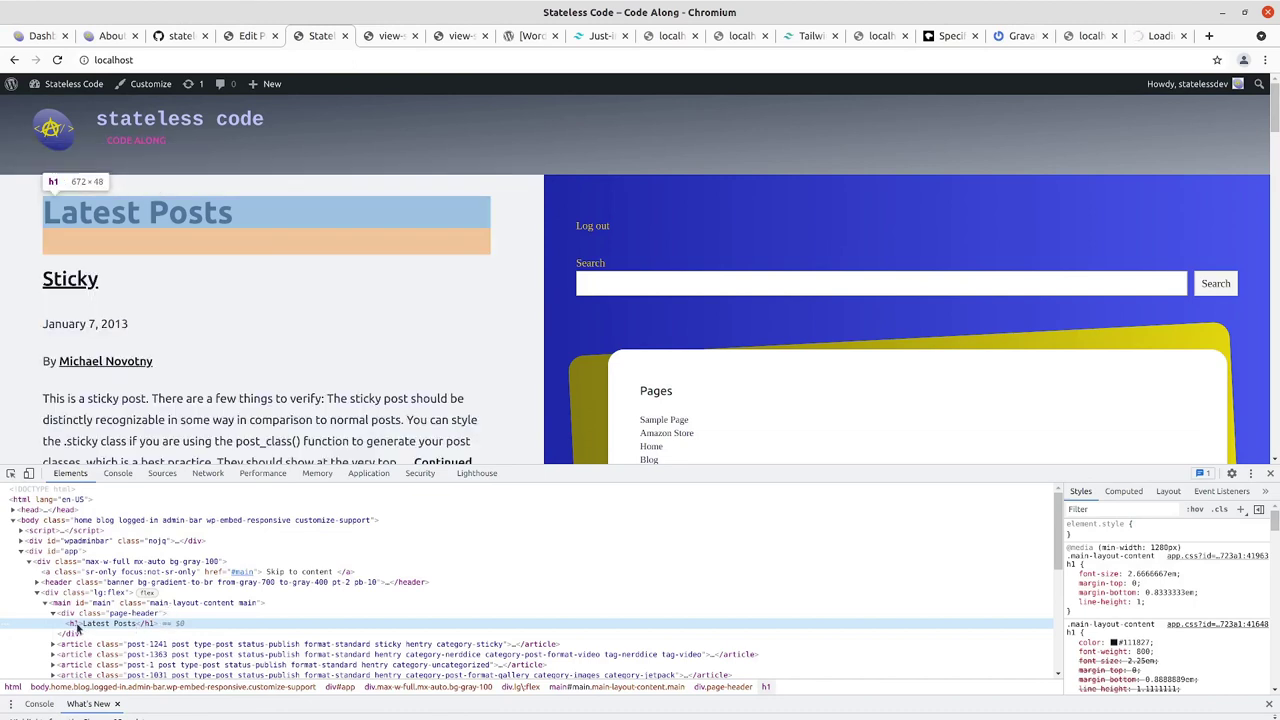
Add class text-xl to the Latest Posts h1 in DevTools, then change it to text-2xl
{"action": "left_click", "coordinate": [80, 626]}
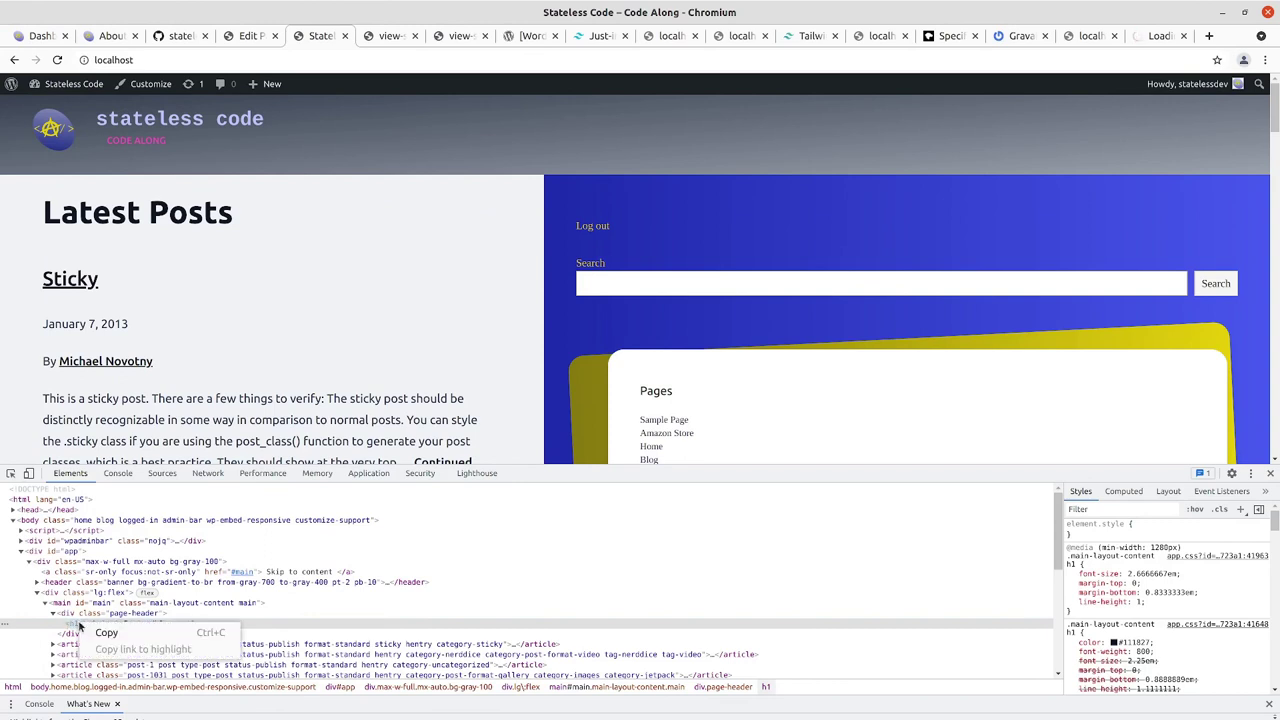
{"action": "double_click", "coordinate": [80, 625]}
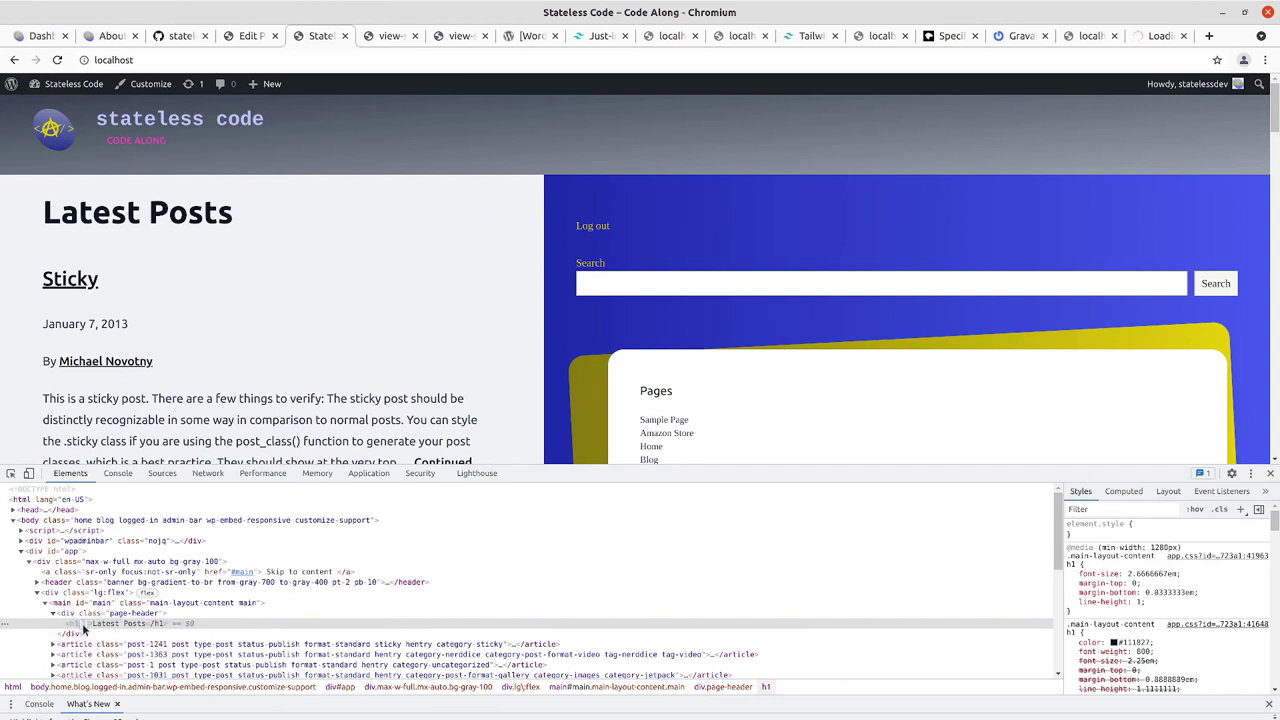
{"action": "type", "text": "class=\"text"}
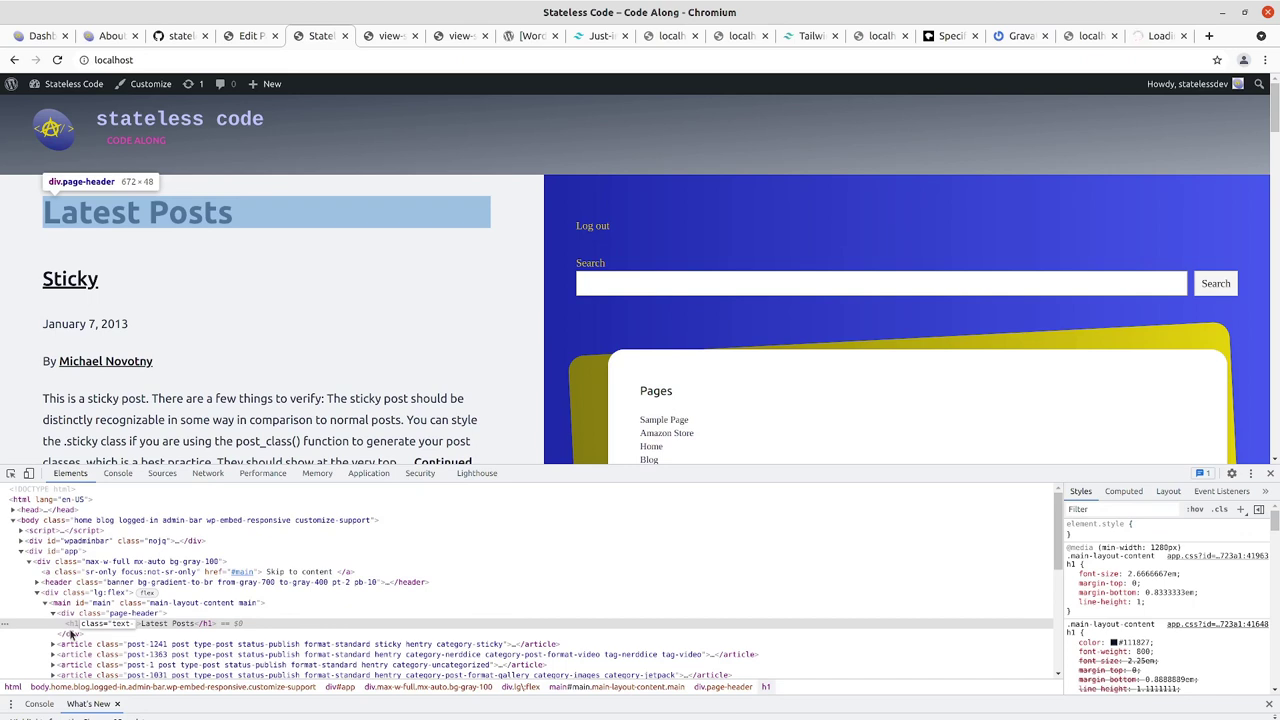
{"action": "type", "text": " xl"}
{"action": "key", "text": "Return"}
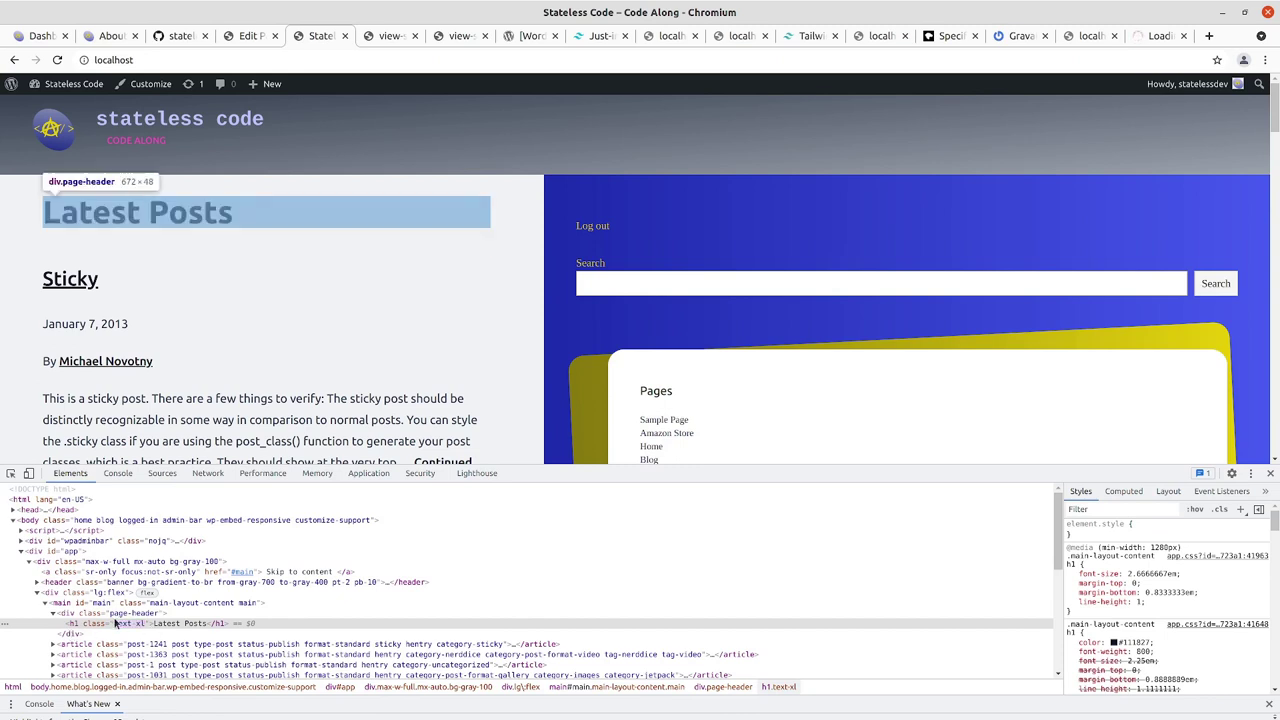
{"action": "double_click", "coordinate": [130, 624]}
{"action": "left_click", "coordinate": [136, 624]}
{"action": "type", "text": "2"}
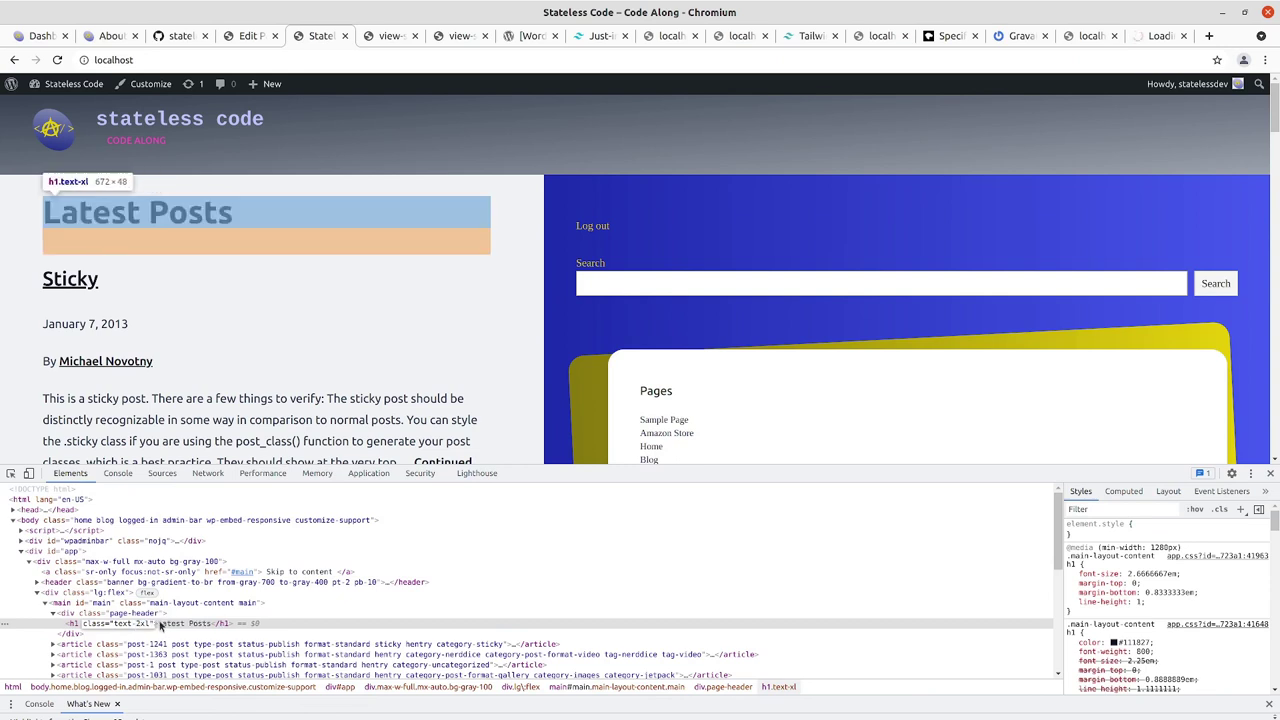
{"action": "key", "text": "Return"}
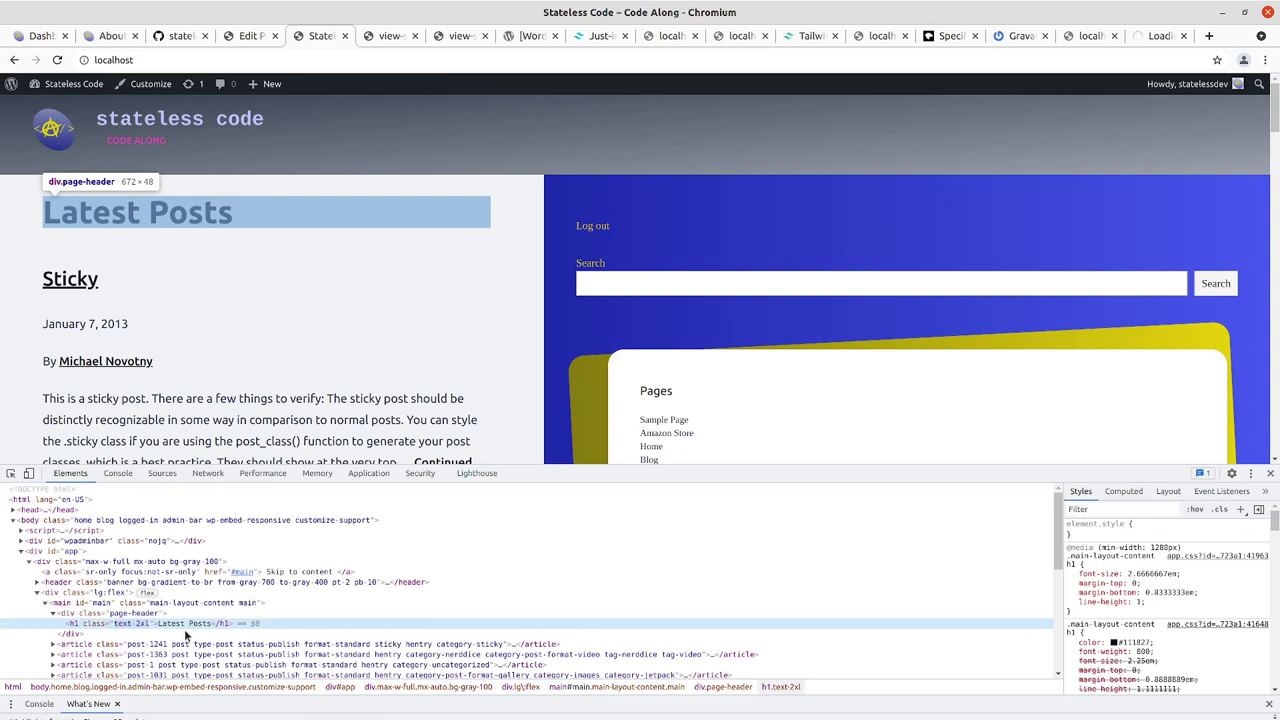
{"action": "double_click", "coordinate": [126, 624]}
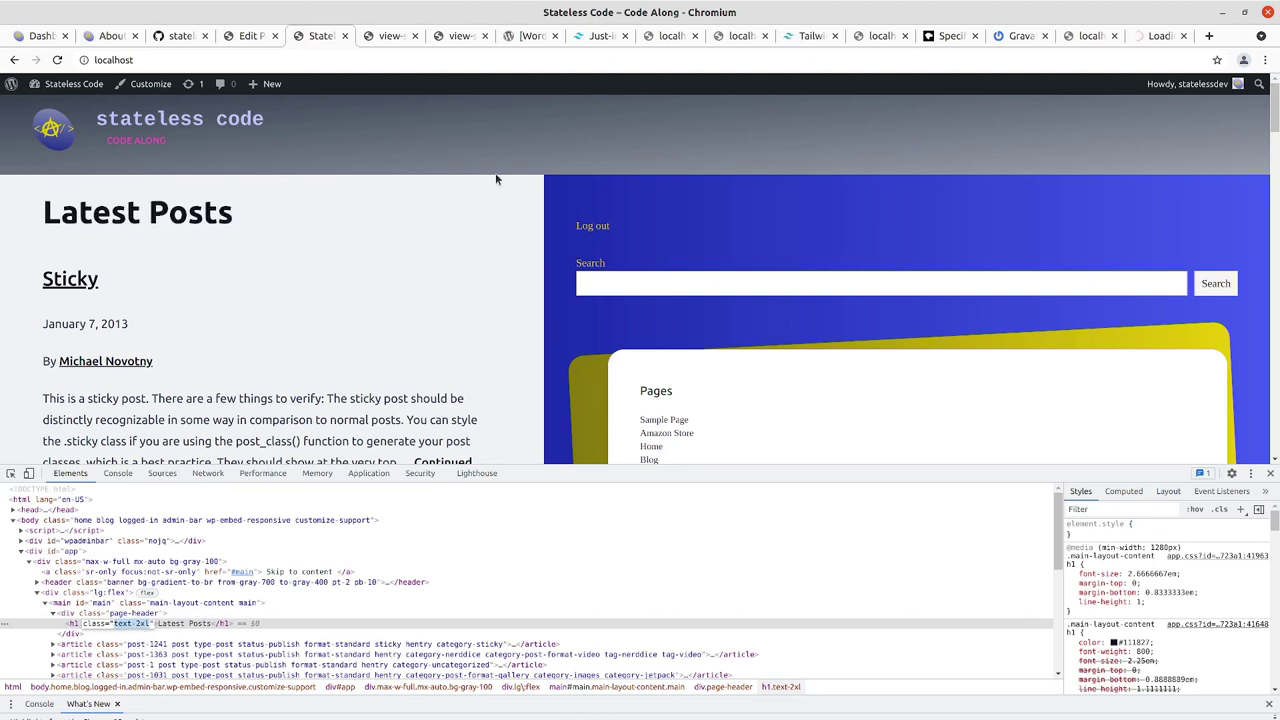
Search the Tailwind docs for 'text si' and open the Font Size page
{"action": "left_click", "coordinate": [598, 36]}
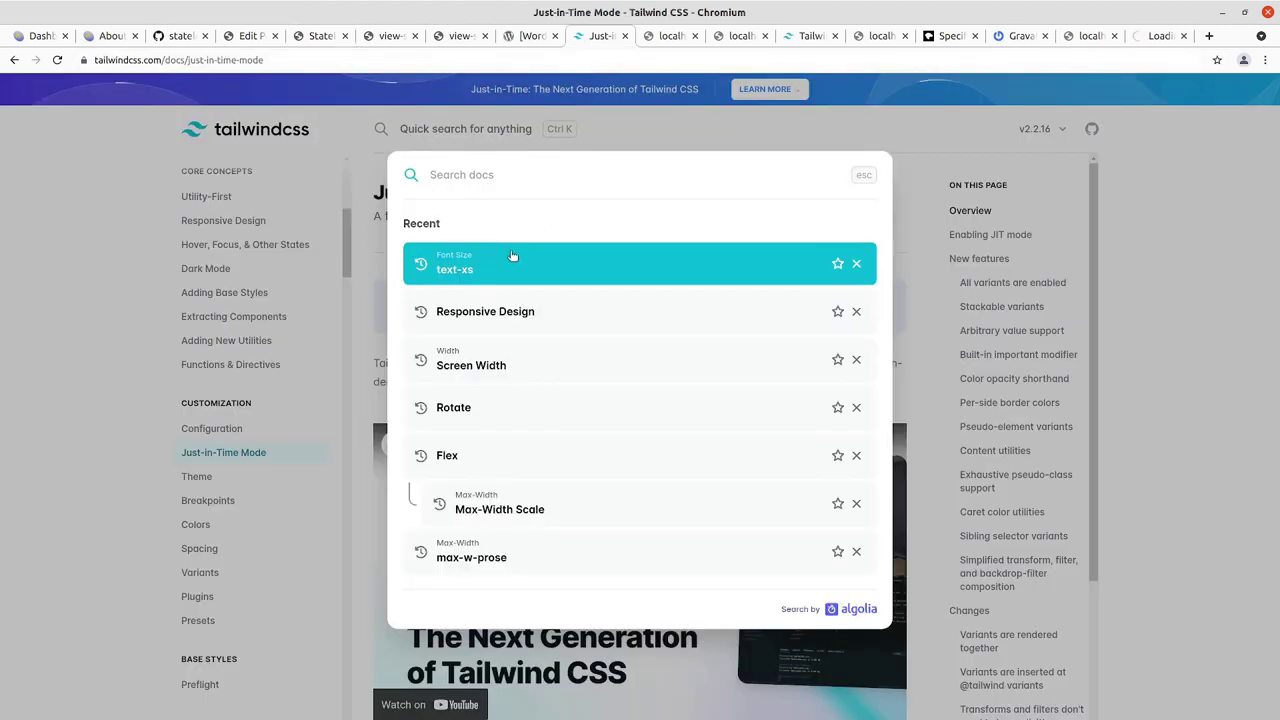
{"action": "key", "text": "Down"}
{"action": "key", "text": "Down"}
{"action": "left_click", "coordinate": [923, 205]}
{"action": "key", "text": "ctrl+a"}
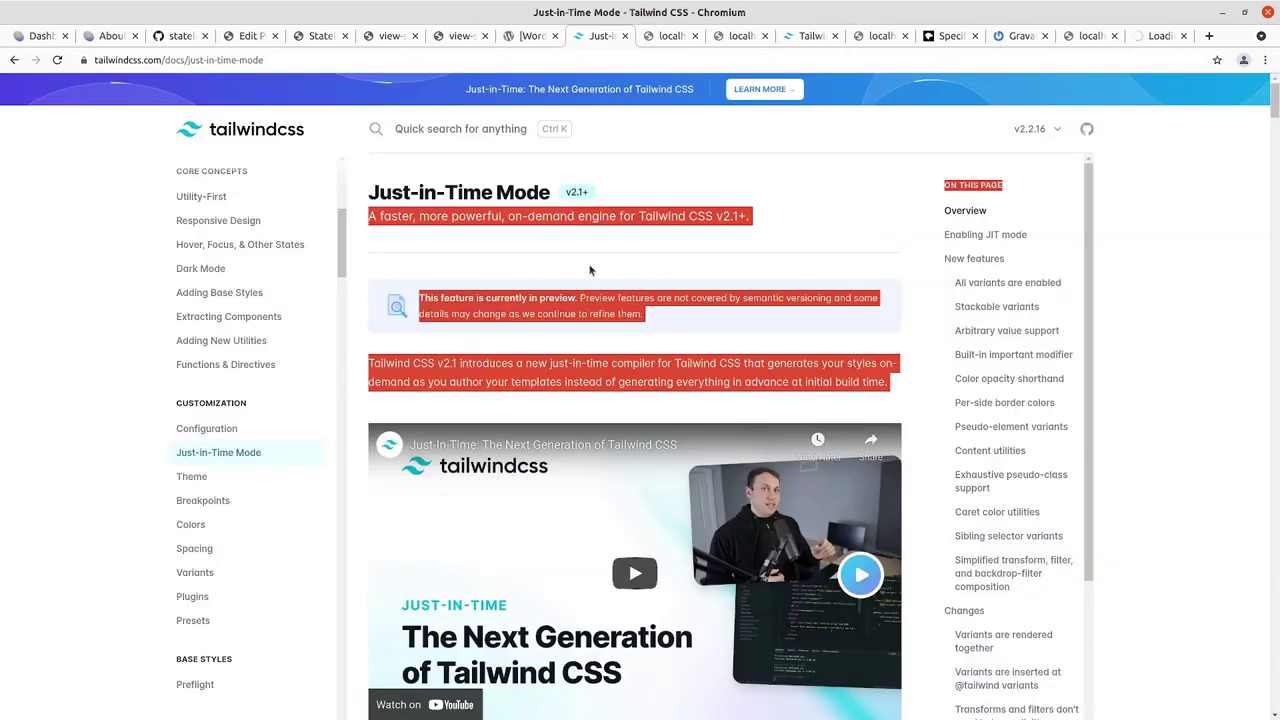
{"action": "left_click", "coordinate": [555, 134]}
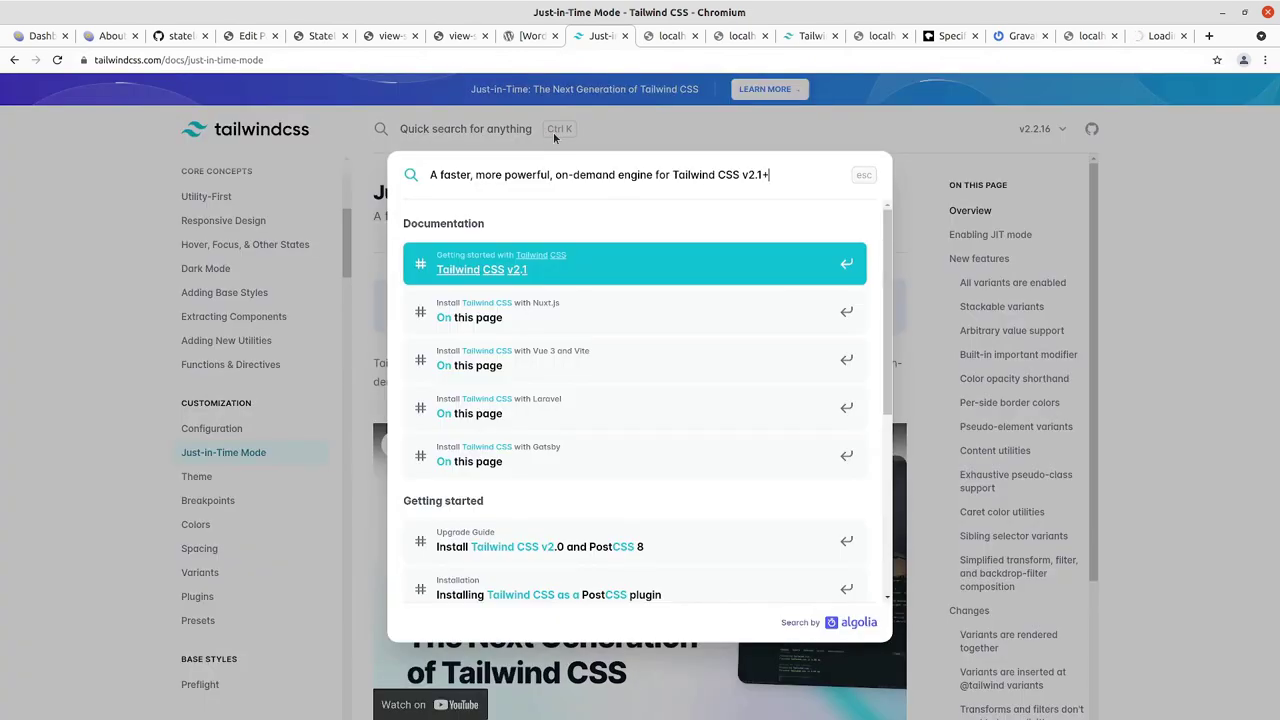
{"action": "left_click", "coordinate": [554, 137]}
{"action": "left_click", "coordinate": [550, 141]}
{"action": "type", "text": "te"}
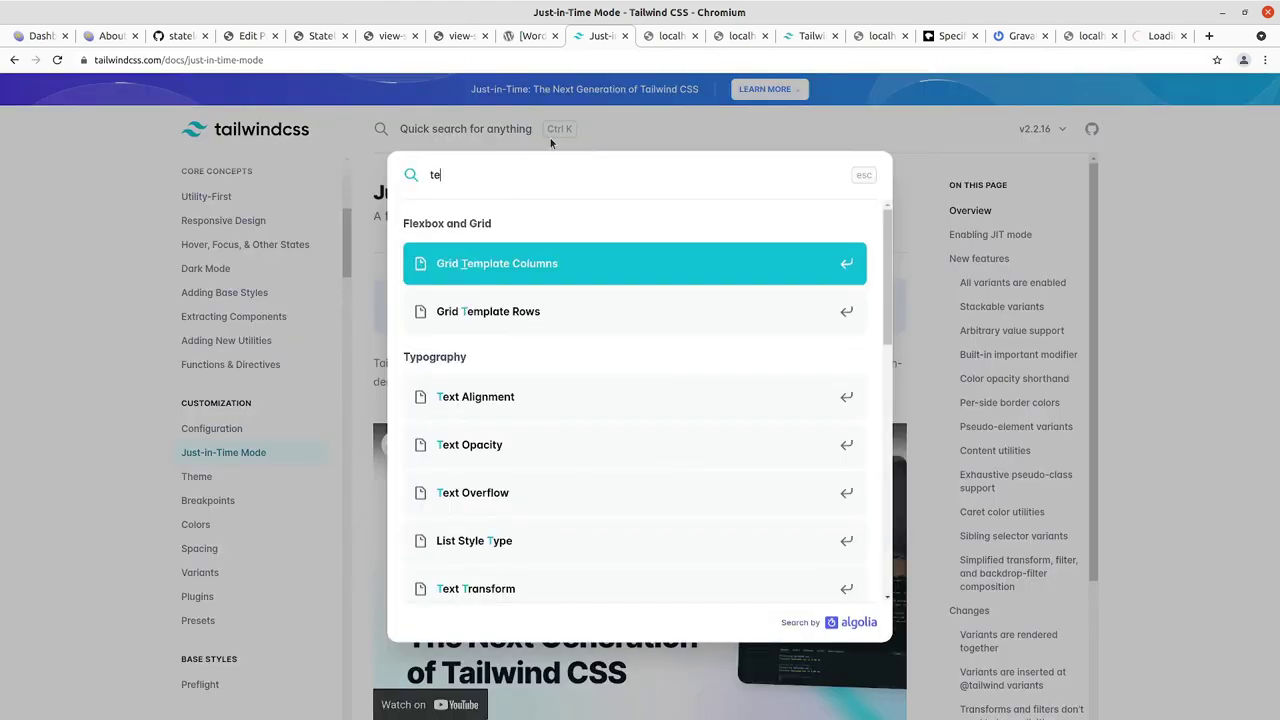
{"action": "type", "text": "xt si"}
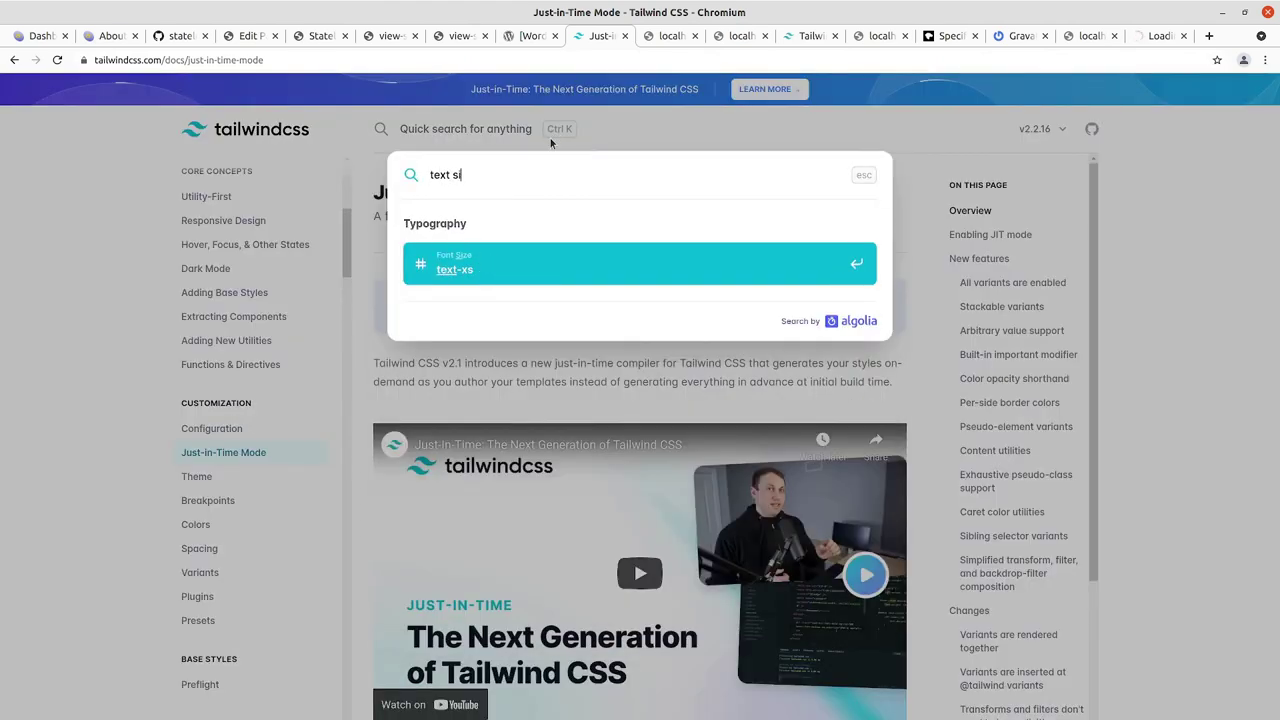
{"action": "left_click", "coordinate": [455, 263]}
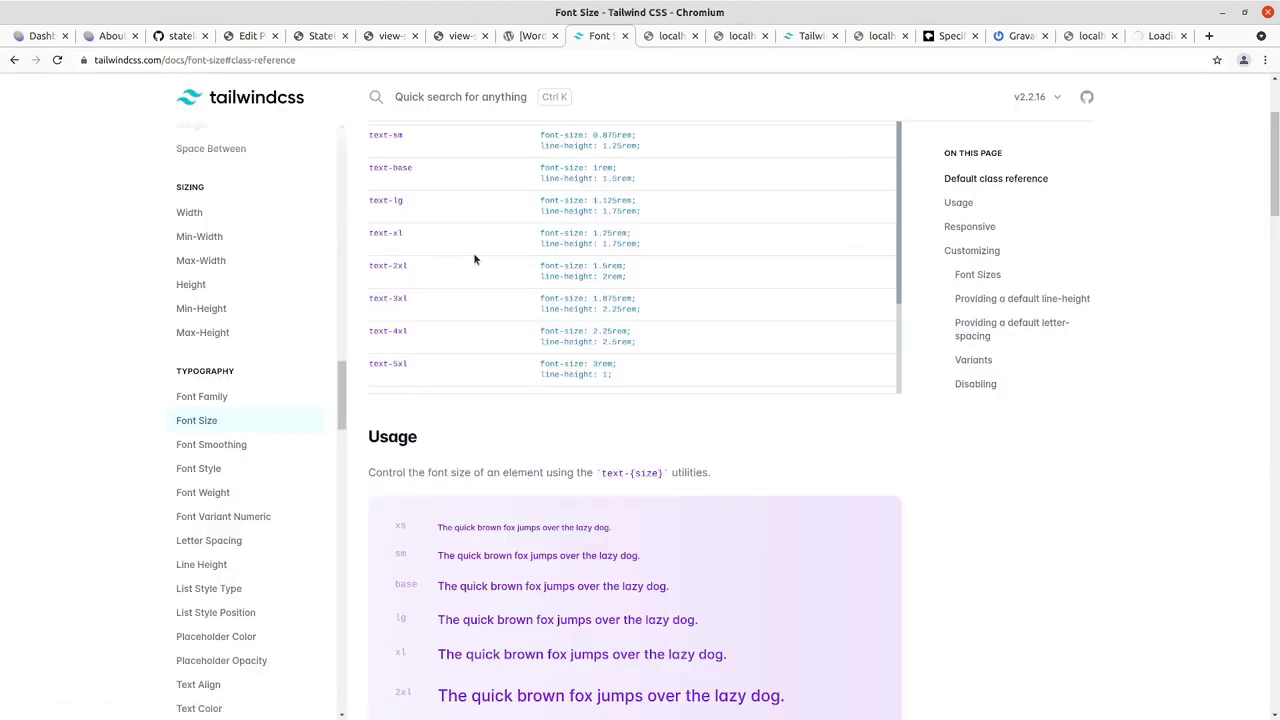
Scroll the font-size class table and highlight text-4xl (2.25rem)
{"action": "scroll", "coordinate": [483, 262], "scroll_direction": "down", "scroll_amount": 2}
{"action": "scroll", "coordinate": [563, 453], "scroll_direction": "down", "scroll_amount": 2}
{"action": "scroll", "coordinate": [563, 453], "scroll_direction": "down", "scroll_amount": 2}
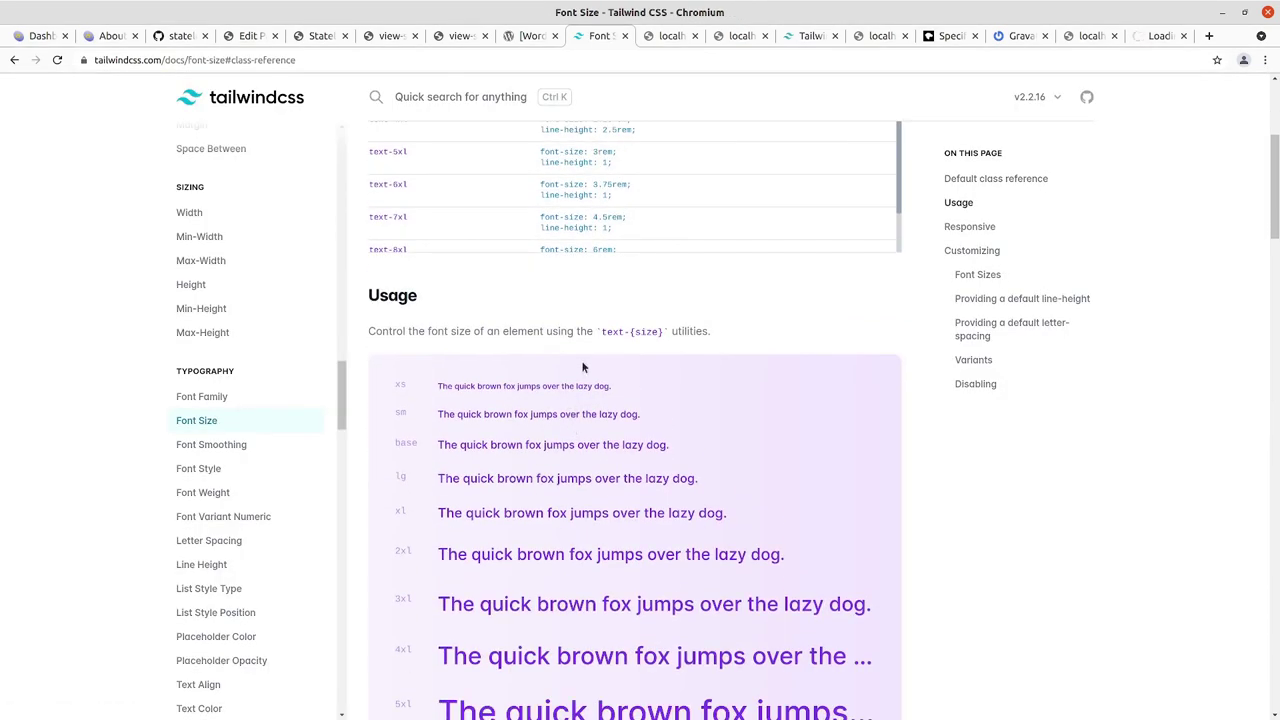
{"action": "scroll", "coordinate": [593, 343], "scroll_direction": "down", "scroll_amount": 2}
{"action": "scroll", "coordinate": [593, 343], "scroll_direction": "down", "scroll_amount": 5}
{"action": "scroll", "coordinate": [593, 343], "scroll_direction": "down", "scroll_amount": 5}
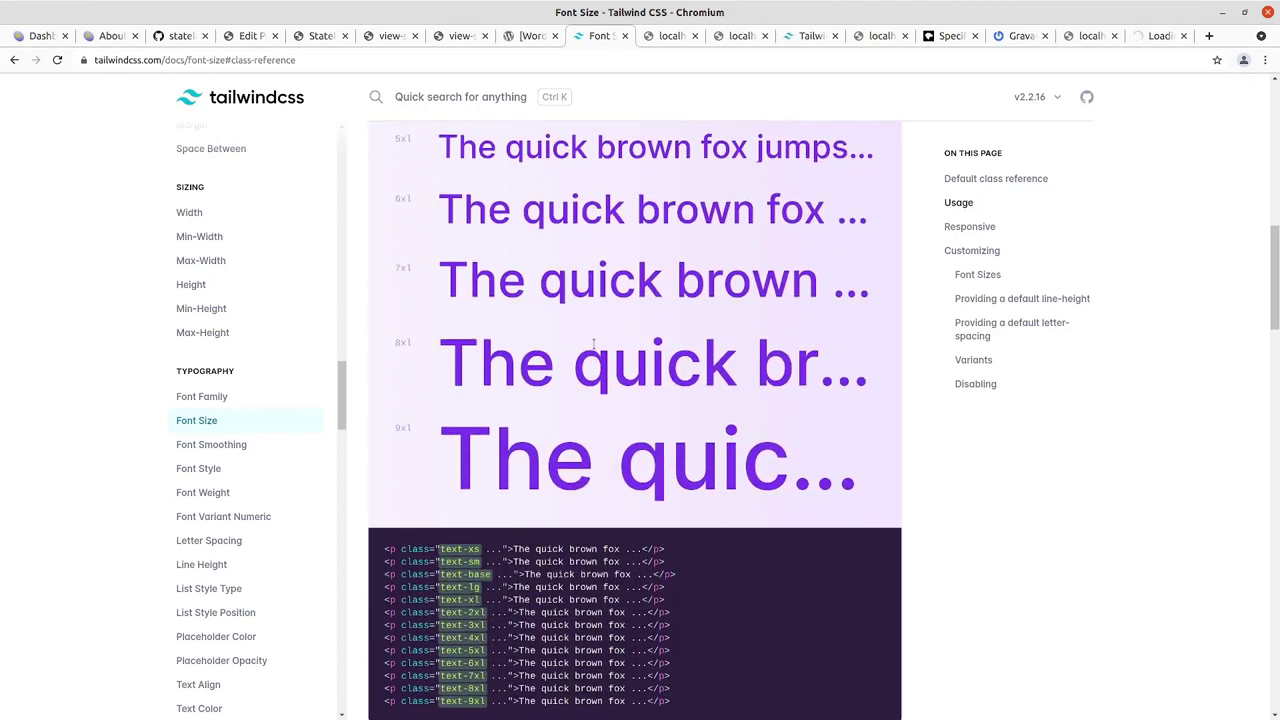
{"action": "scroll", "coordinate": [594, 345], "scroll_direction": "down", "scroll_amount": 4}
{"action": "scroll", "coordinate": [595, 348], "scroll_direction": "down", "scroll_amount": 2}
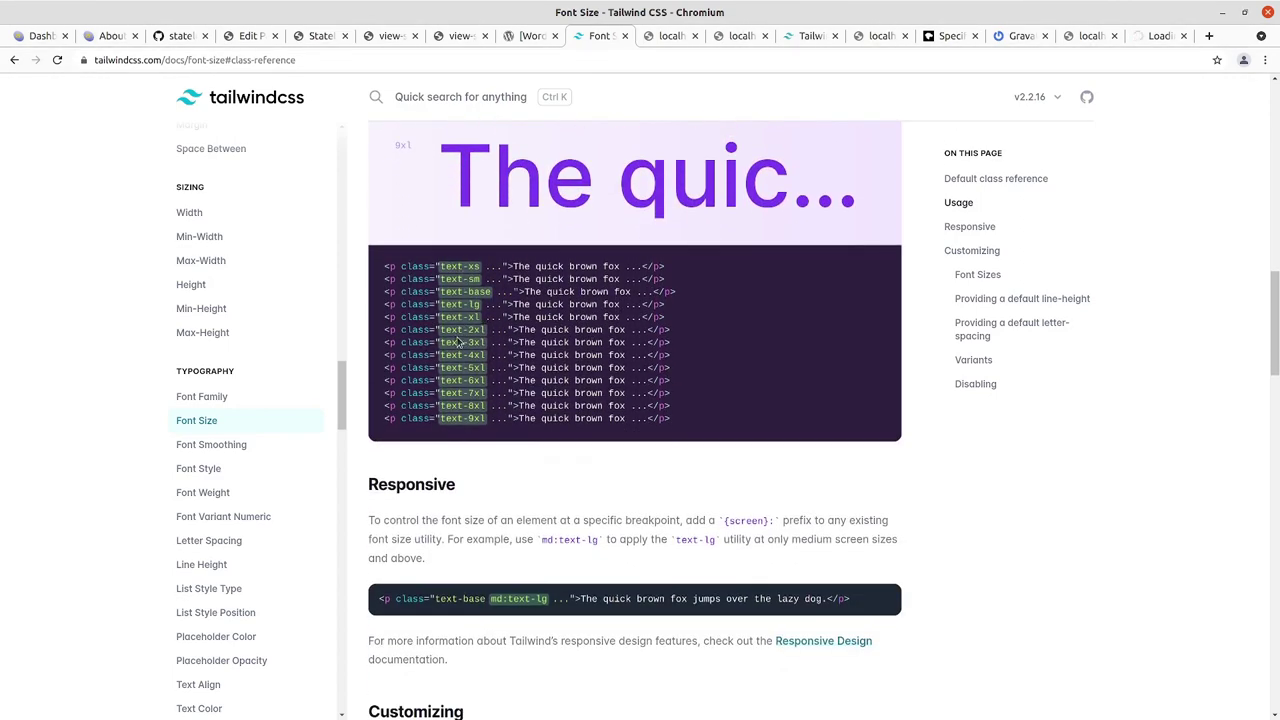
{"action": "scroll", "coordinate": [458, 342], "scroll_direction": "down", "scroll_amount": 2}
{"action": "scroll", "coordinate": [456, 345], "scroll_direction": "down", "scroll_amount": 1}
{"action": "scroll", "coordinate": [455, 347], "scroll_direction": "down", "scroll_amount": 4}
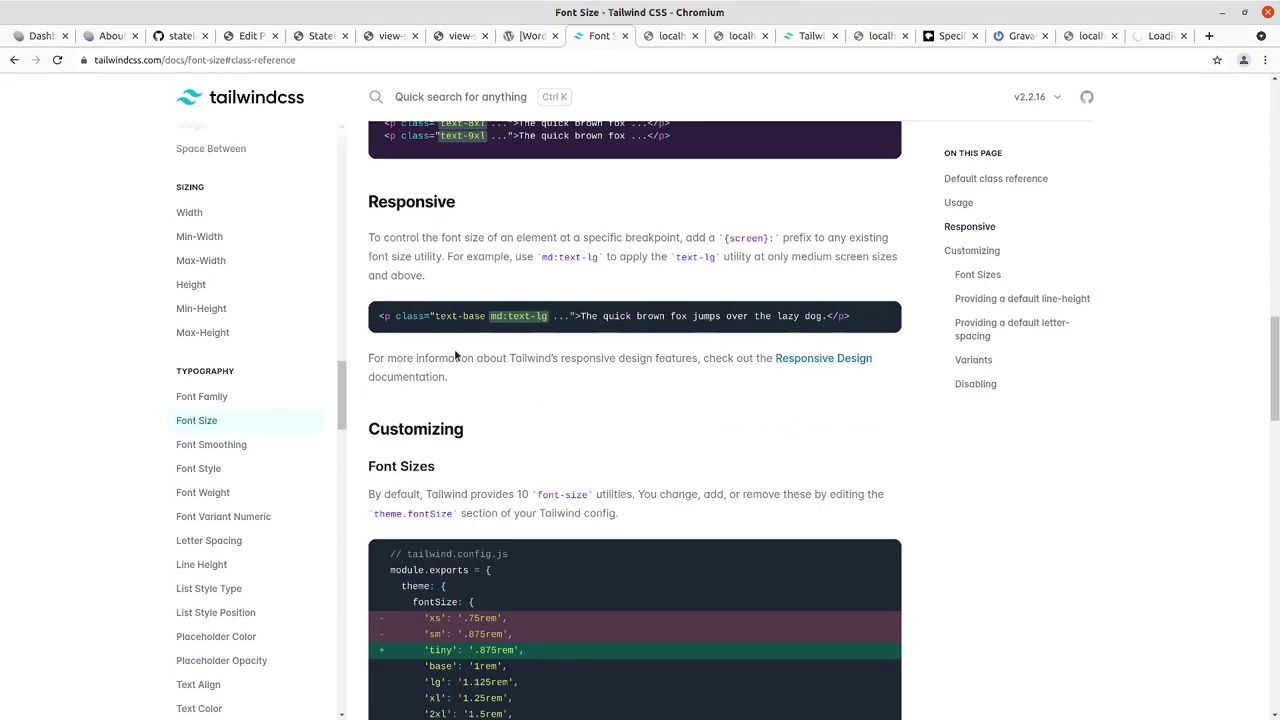
{"action": "scroll", "coordinate": [454, 350], "scroll_direction": "down", "scroll_amount": 4}
{"action": "scroll", "coordinate": [454, 346], "scroll_direction": "down", "scroll_amount": 4}
{"action": "scroll", "coordinate": [454, 346], "scroll_direction": "down", "scroll_amount": 4}
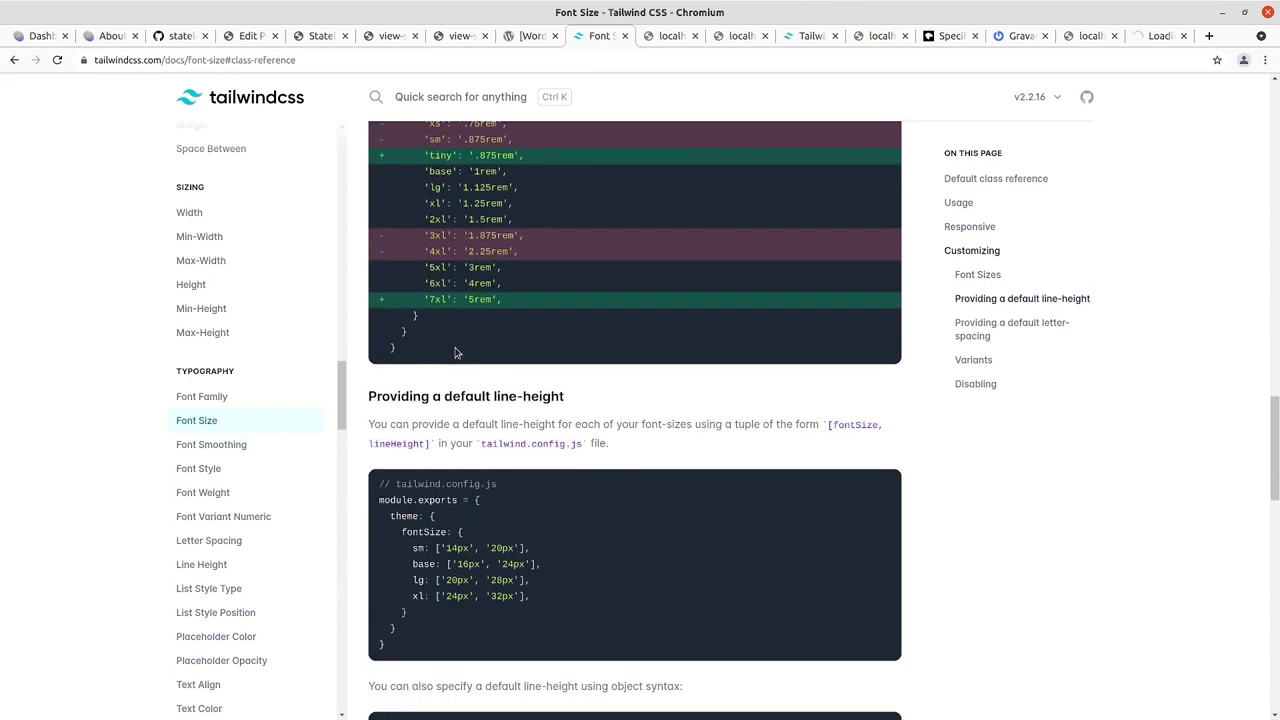
{"action": "scroll", "coordinate": [455, 348], "scroll_direction": "down", "scroll_amount": 1}
{"action": "scroll", "coordinate": [457, 352], "scroll_direction": "down", "scroll_amount": 3}
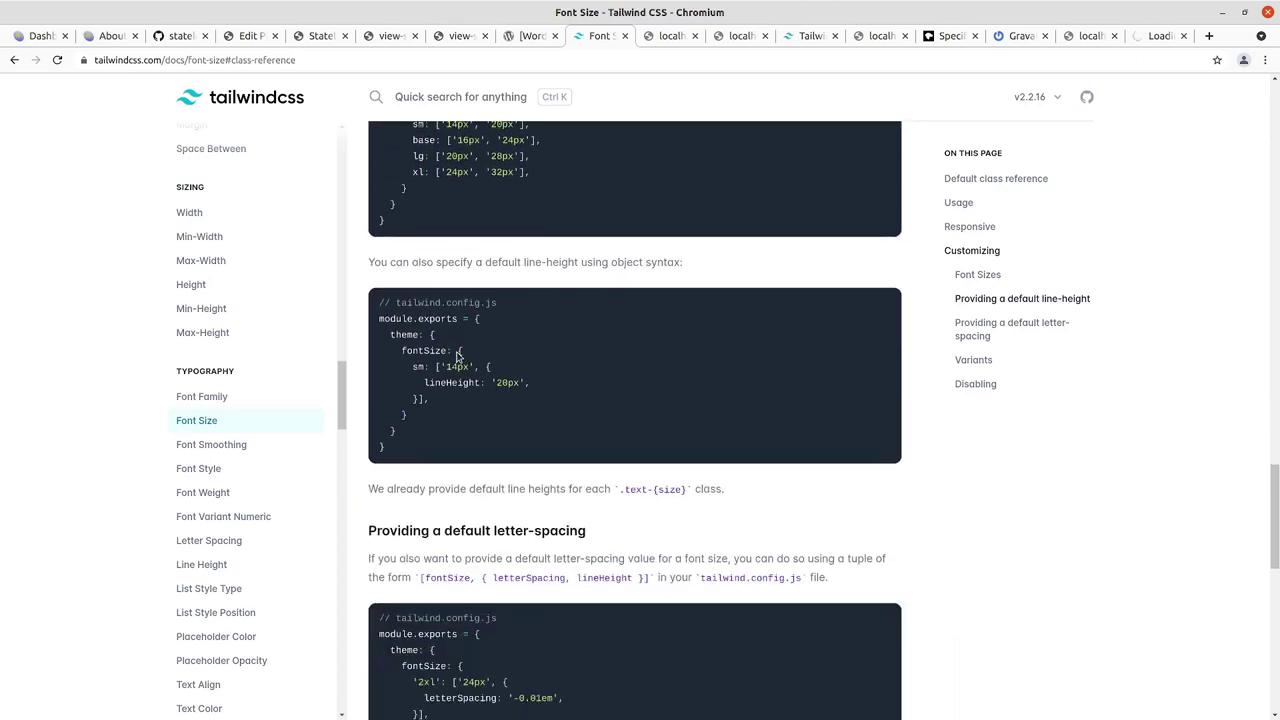
{"action": "scroll", "coordinate": [457, 355], "scroll_direction": "down", "scroll_amount": 1}
{"action": "scroll", "coordinate": [458, 358], "scroll_direction": "down", "scroll_amount": 2}
{"action": "scroll", "coordinate": [460, 365], "scroll_direction": "down", "scroll_amount": 2}
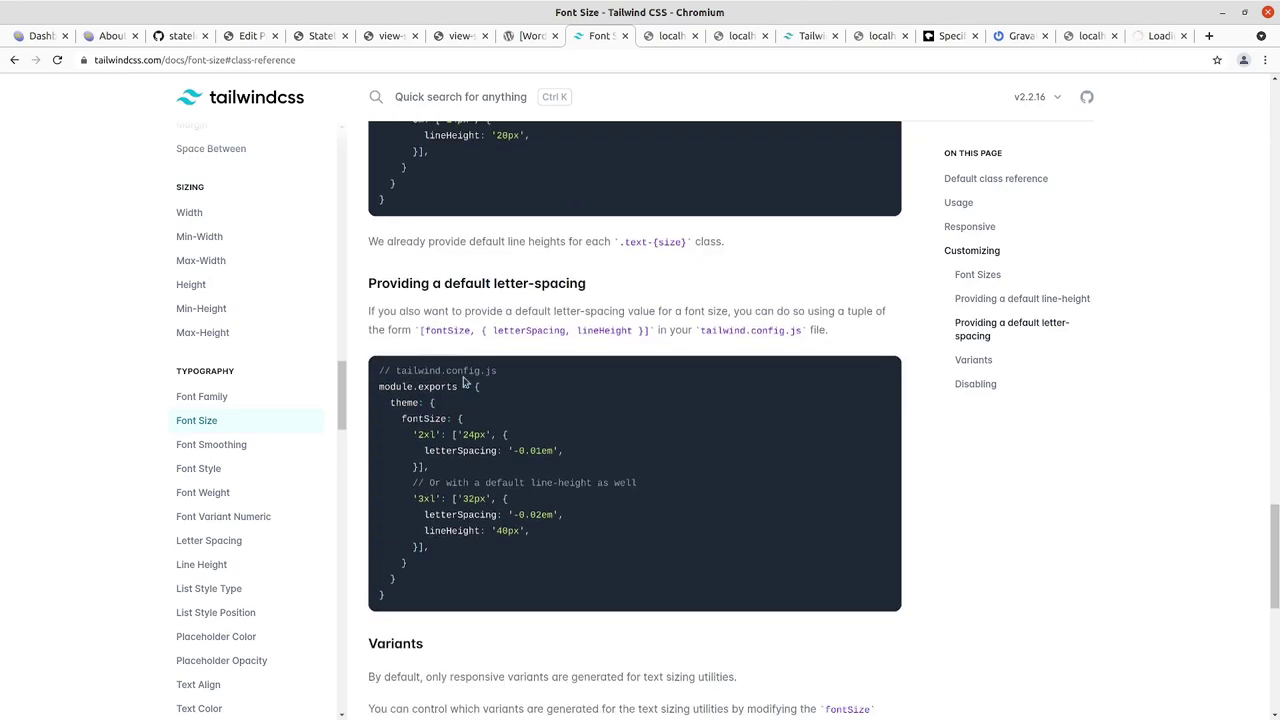
{"action": "scroll", "coordinate": [465, 372], "scroll_direction": "up", "scroll_amount": 2}
{"action": "scroll", "coordinate": [463, 378], "scroll_direction": "up", "scroll_amount": 1}
{"action": "scroll", "coordinate": [463, 375], "scroll_direction": "up", "scroll_amount": 2}
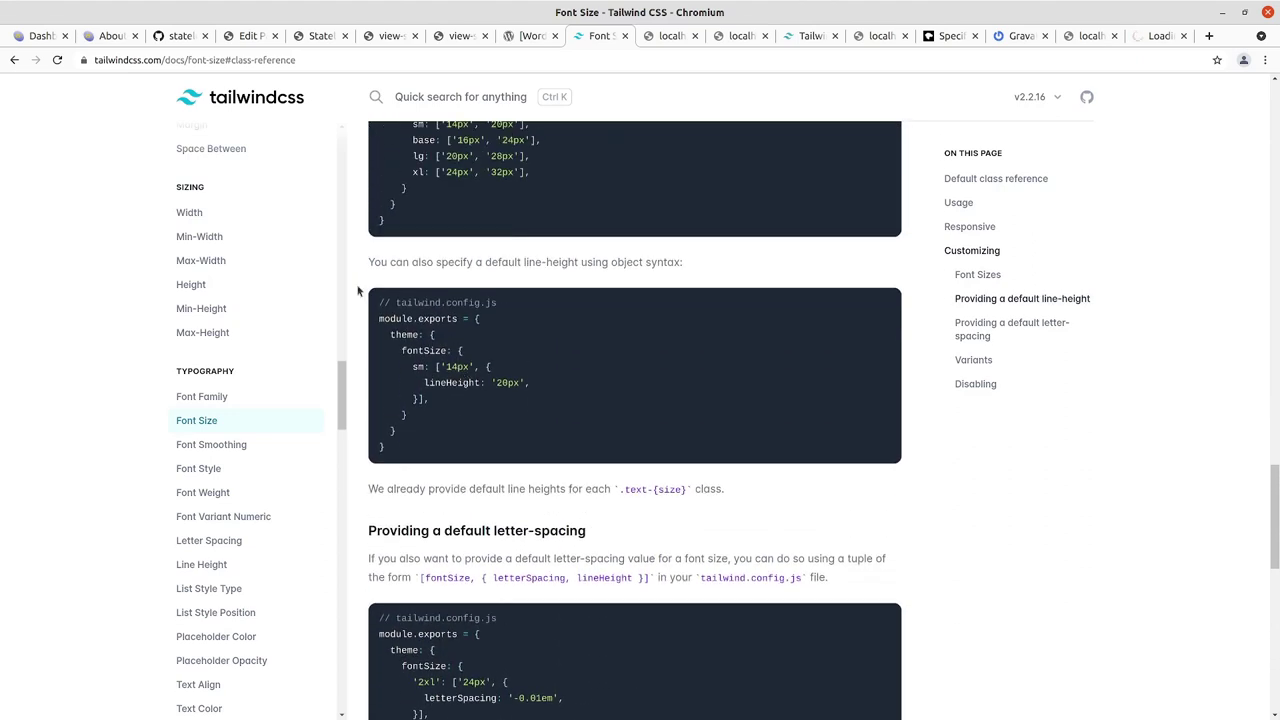
{"action": "left_click_drag", "start_coordinate": [1274, 502], "coordinate": [1274, 98]}
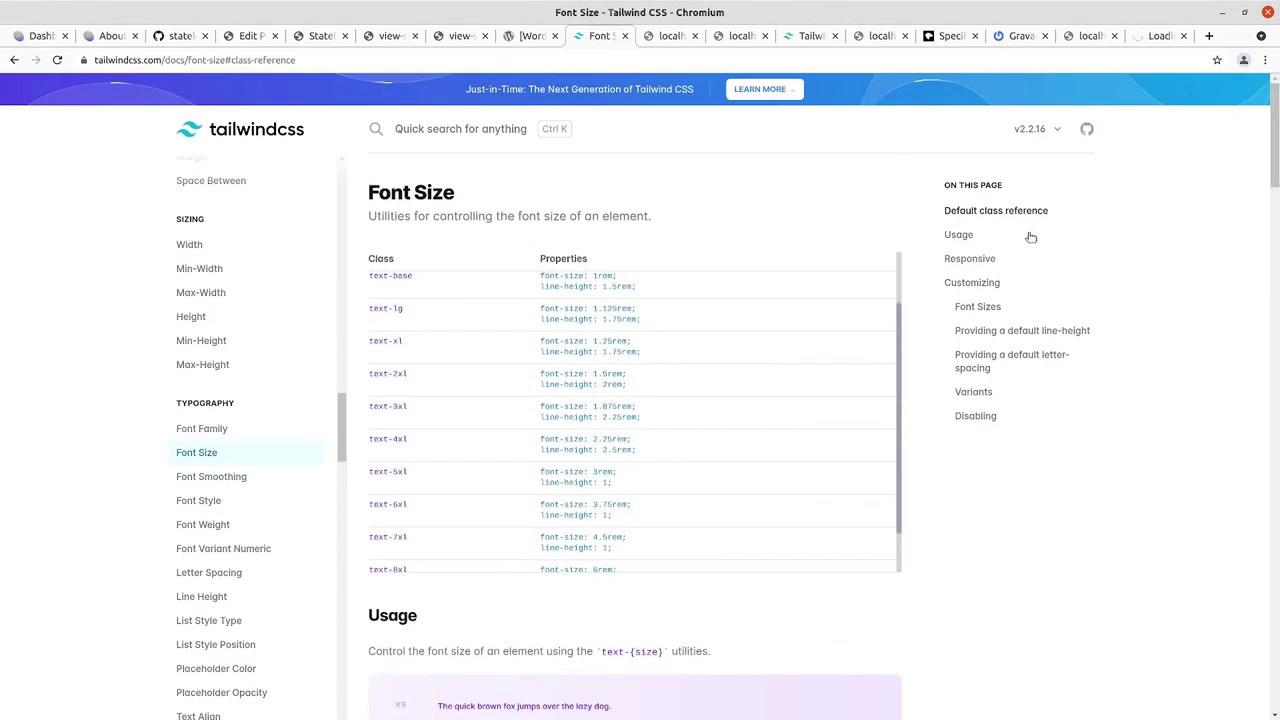
{"action": "left_click", "coordinate": [369, 447]}
{"action": "left_click_drag", "start_coordinate": [369, 443], "coordinate": [405, 440]}
In DevTools, change the Latest Posts h1 class from text-2xl to text-4xl
{"action": "left_click", "coordinate": [315, 37]}
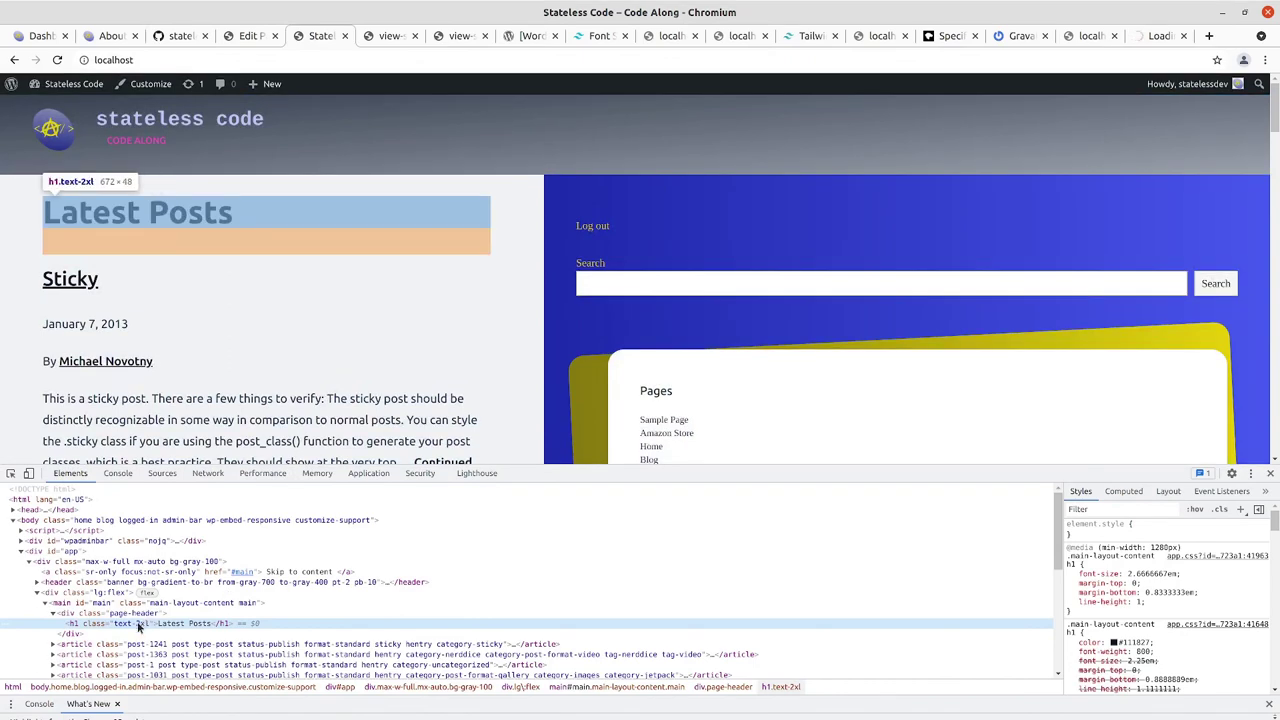
{"action": "double_click", "coordinate": [139, 624]}
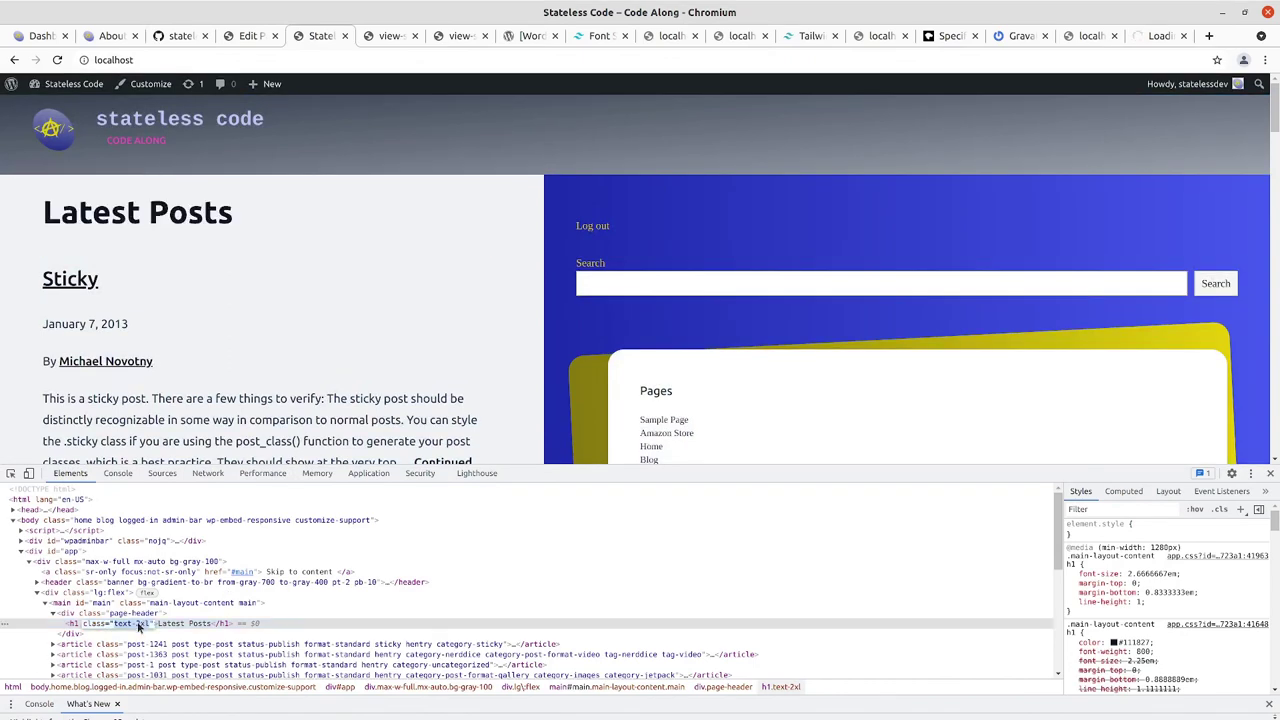
{"action": "left_click", "coordinate": [128, 625]}
{"action": "left_click_drag", "start_coordinate": [117, 625], "coordinate": [150, 624]}
{"action": "type", "text": "text-4xl"}
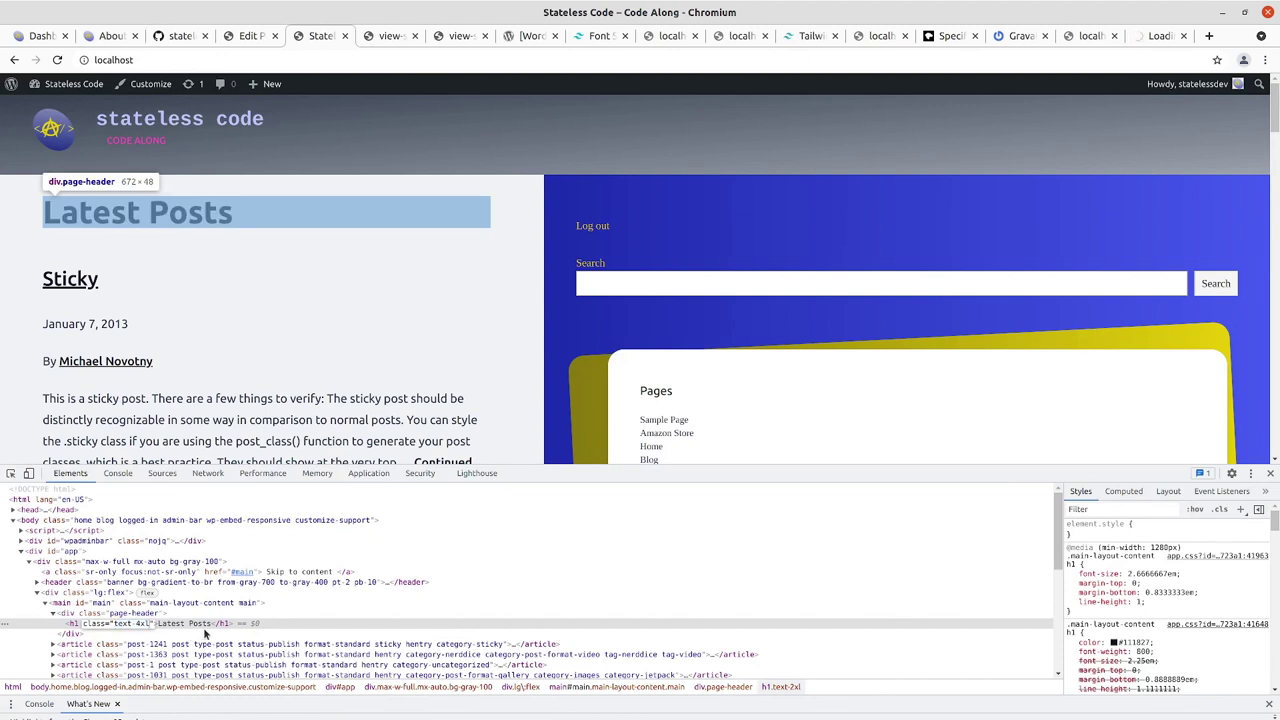
{"action": "key", "text": "Return"}
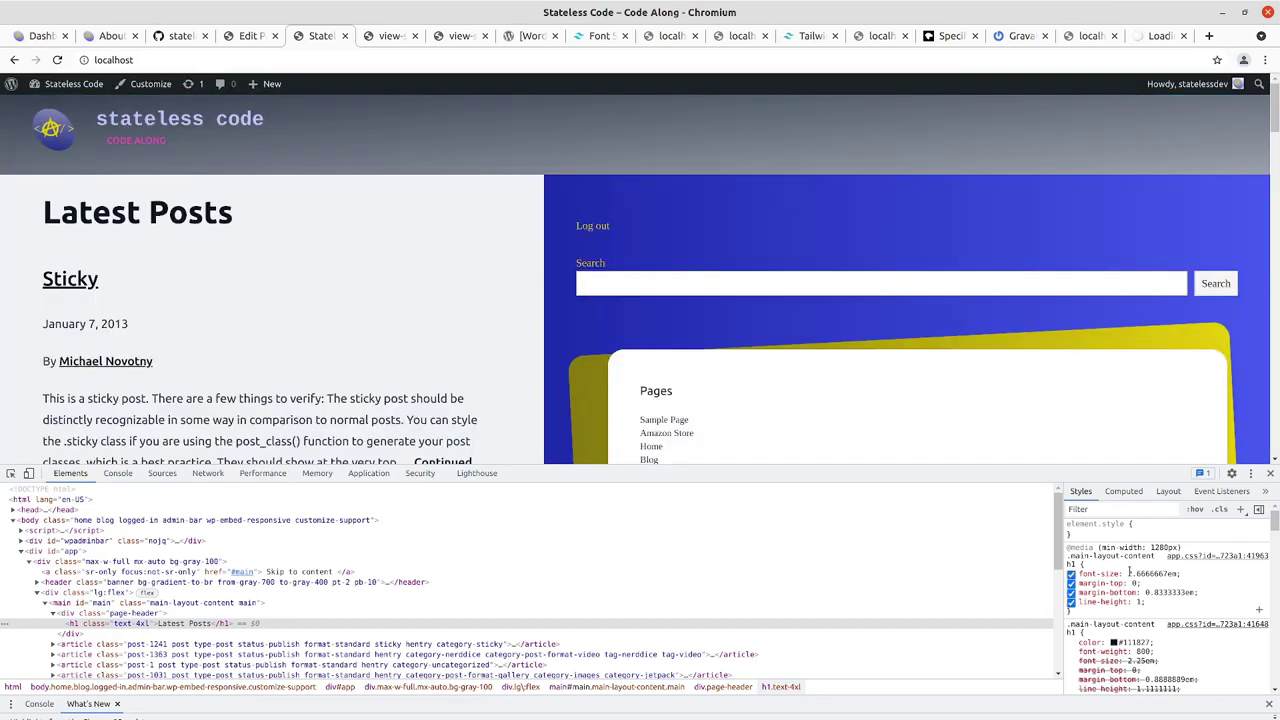
Reduce the h1 font-size in the Styles pane to 2.0666667em
{"action": "left_click", "coordinate": [1139, 574]}
{"action": "left_click", "coordinate": [1148, 570]}
{"action": "key", "text": "Tab"}
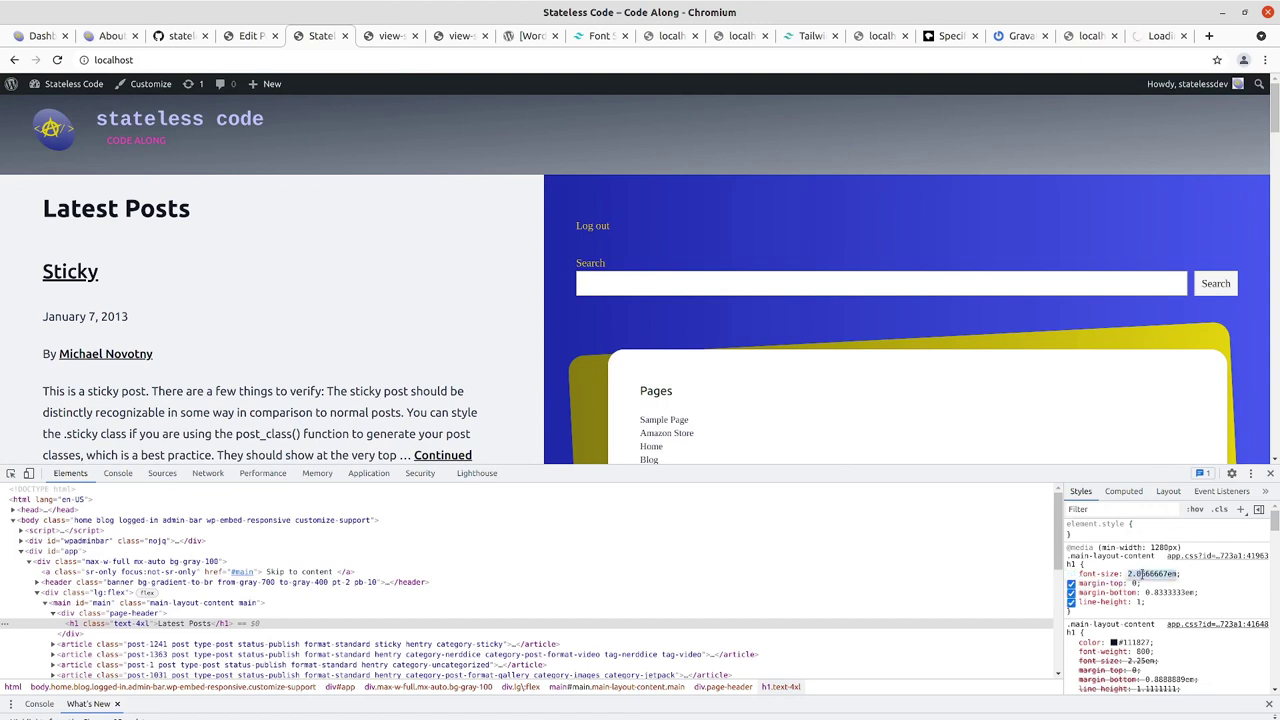
{"action": "left_click", "coordinate": [1149, 574]}
{"action": "left_click", "coordinate": [1134, 583]}
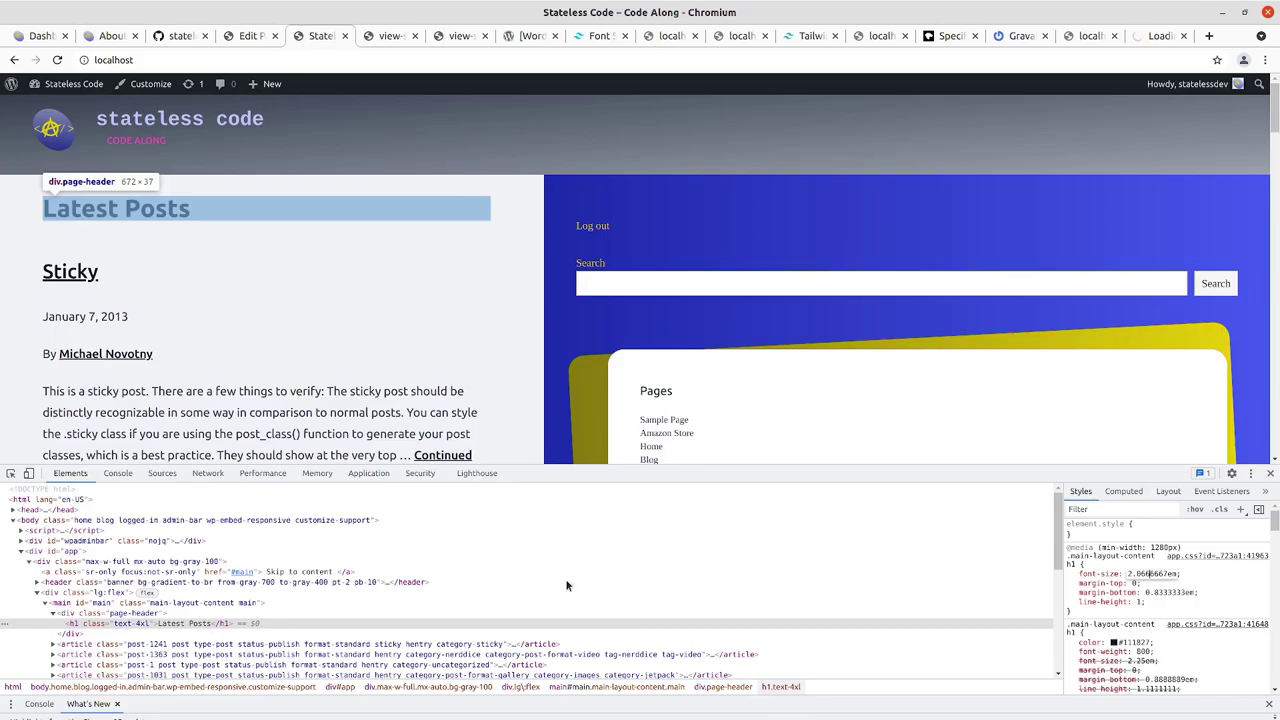
{"action": "left_click", "coordinate": [1150, 574]}
Add text-4xl to the page-header wrapper div in page-header.blade.php and save
{"action": "key", "text": "alt+Tab"}
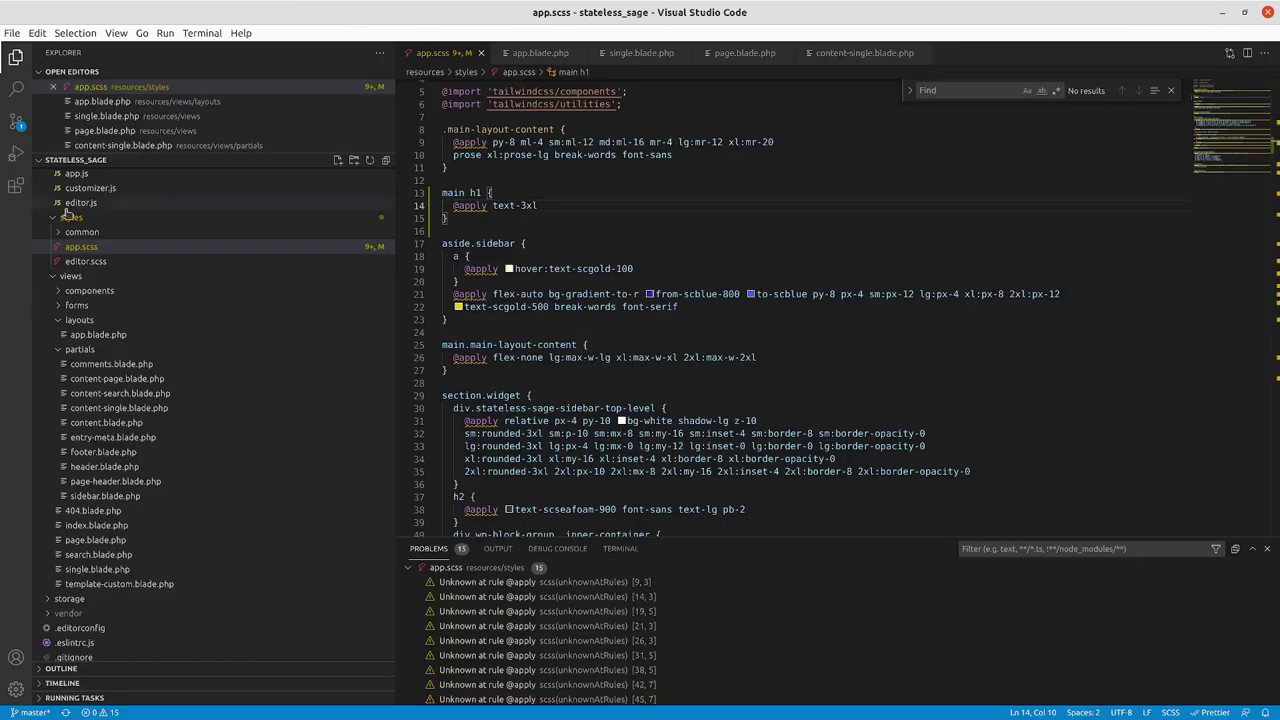
{"action": "left_click", "coordinate": [9, 93]}
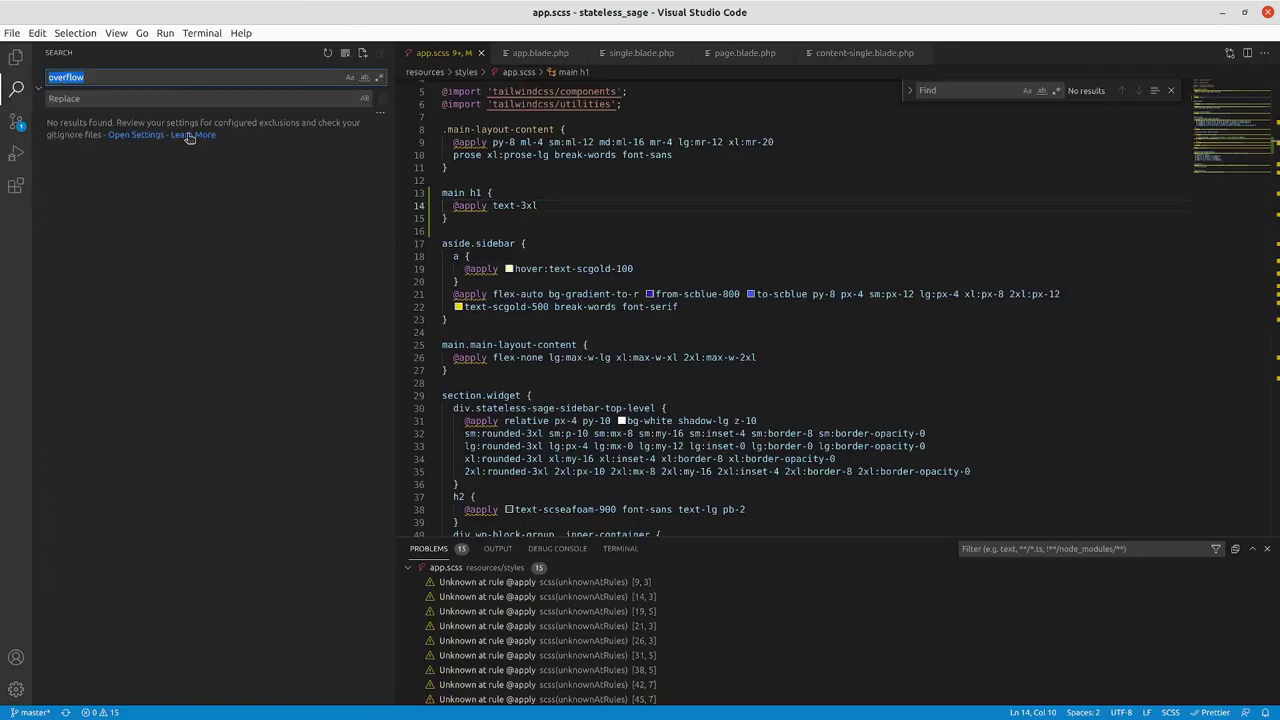
{"action": "type", "text": "h1>{!! $title !!}</h1>"}
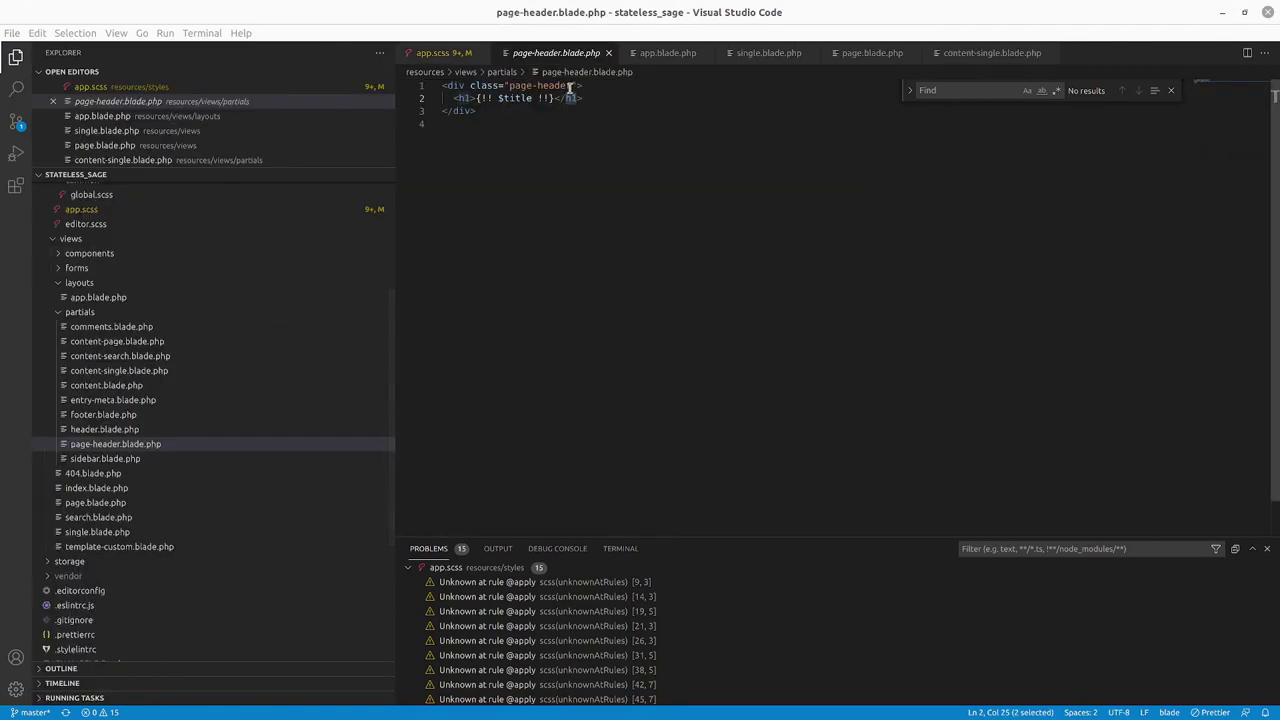
{"action": "left_click", "coordinate": [571, 87]}
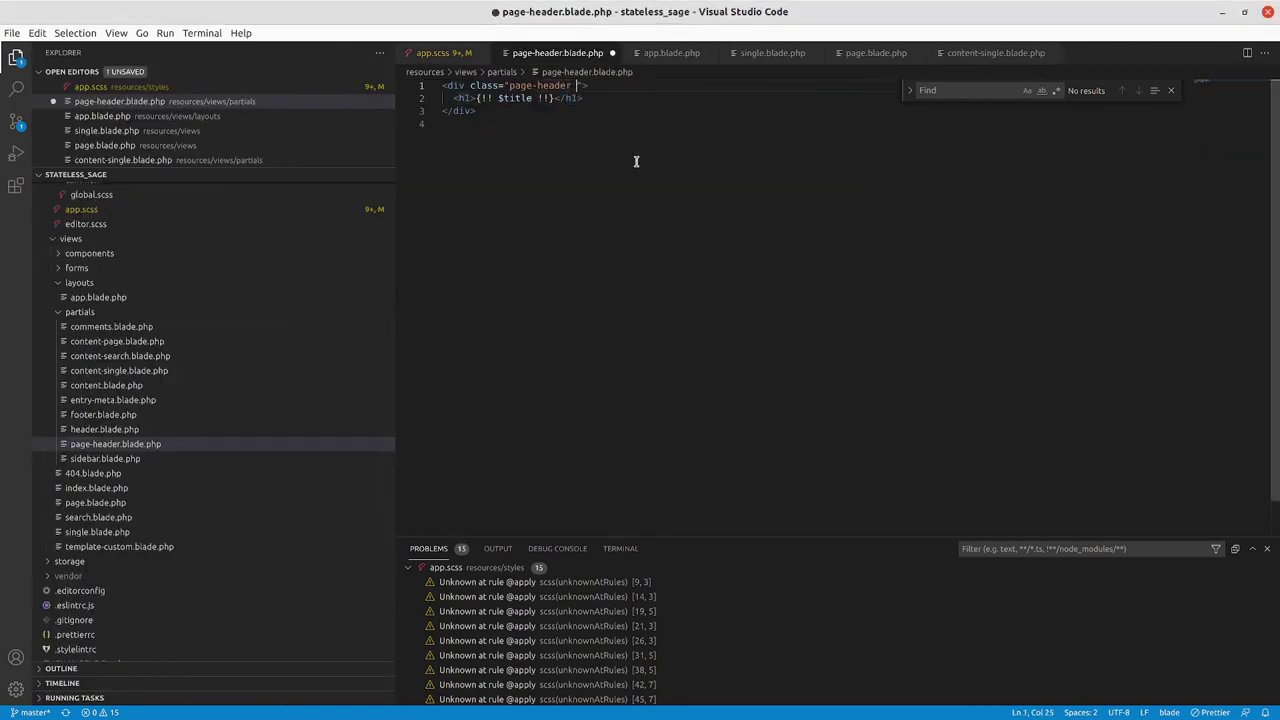
{"action": "type", "text": "text-4xl"}
{"action": "key", "text": "ctrl+s"}
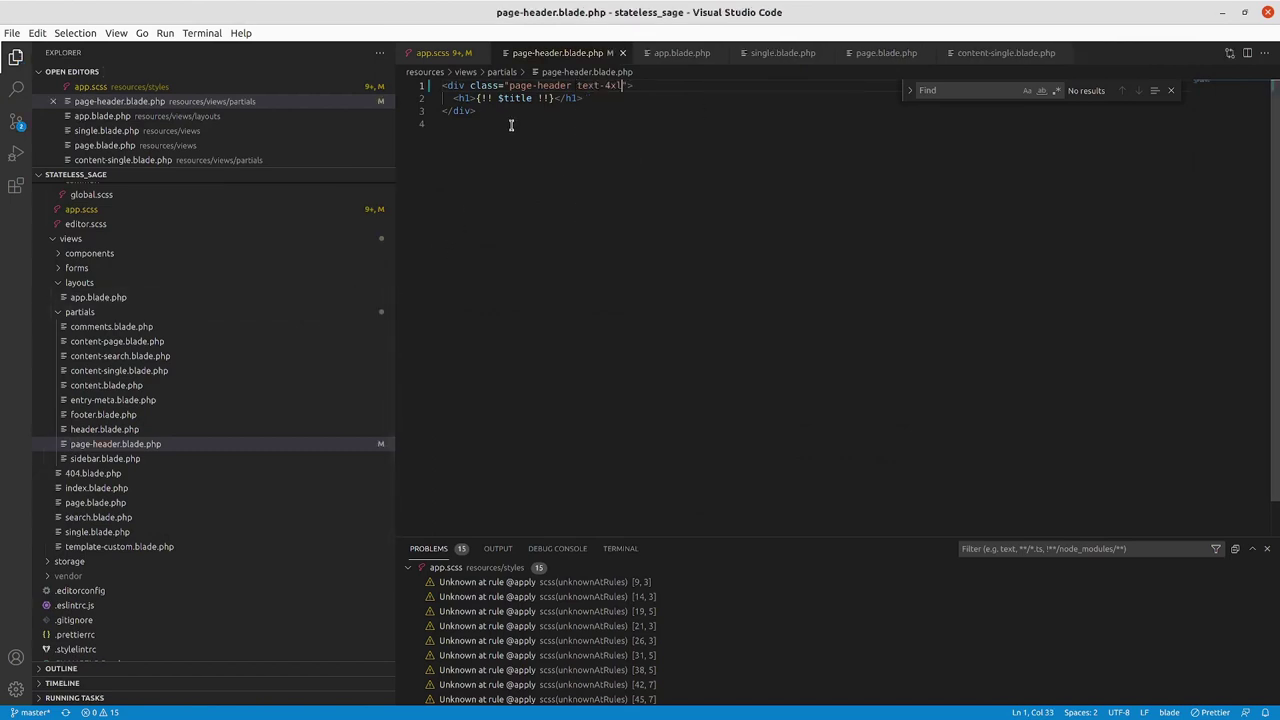
Reload the home page and inspect the Latest Posts heading's markup
{"action": "key", "text": "alt+Tab"}
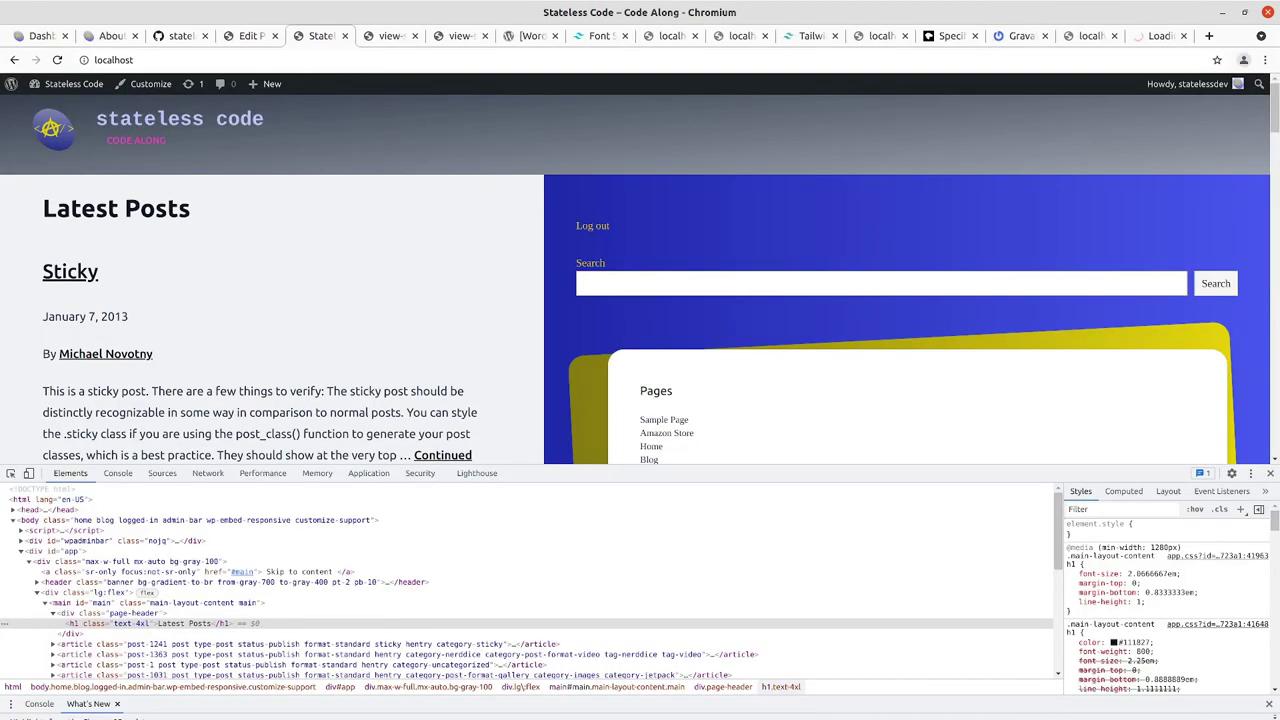
{"action": "left_click", "coordinate": [57, 60]}
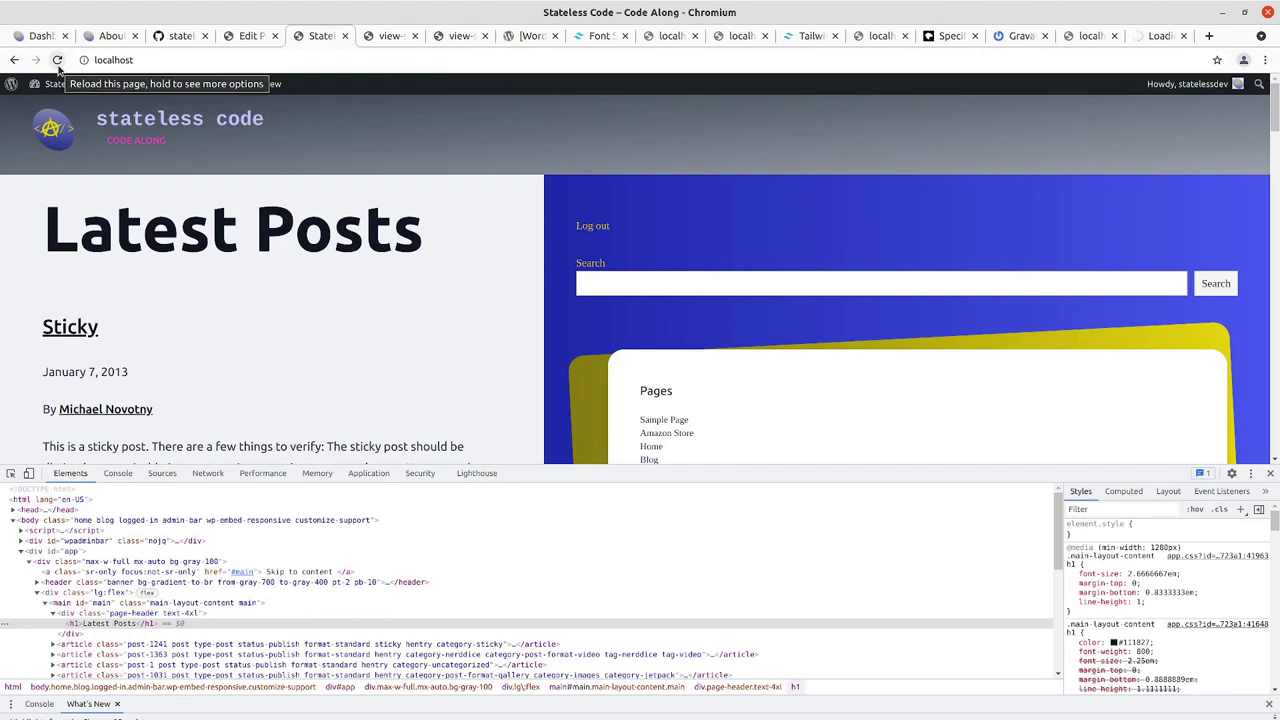
{"action": "right_click", "coordinate": [176, 244]}
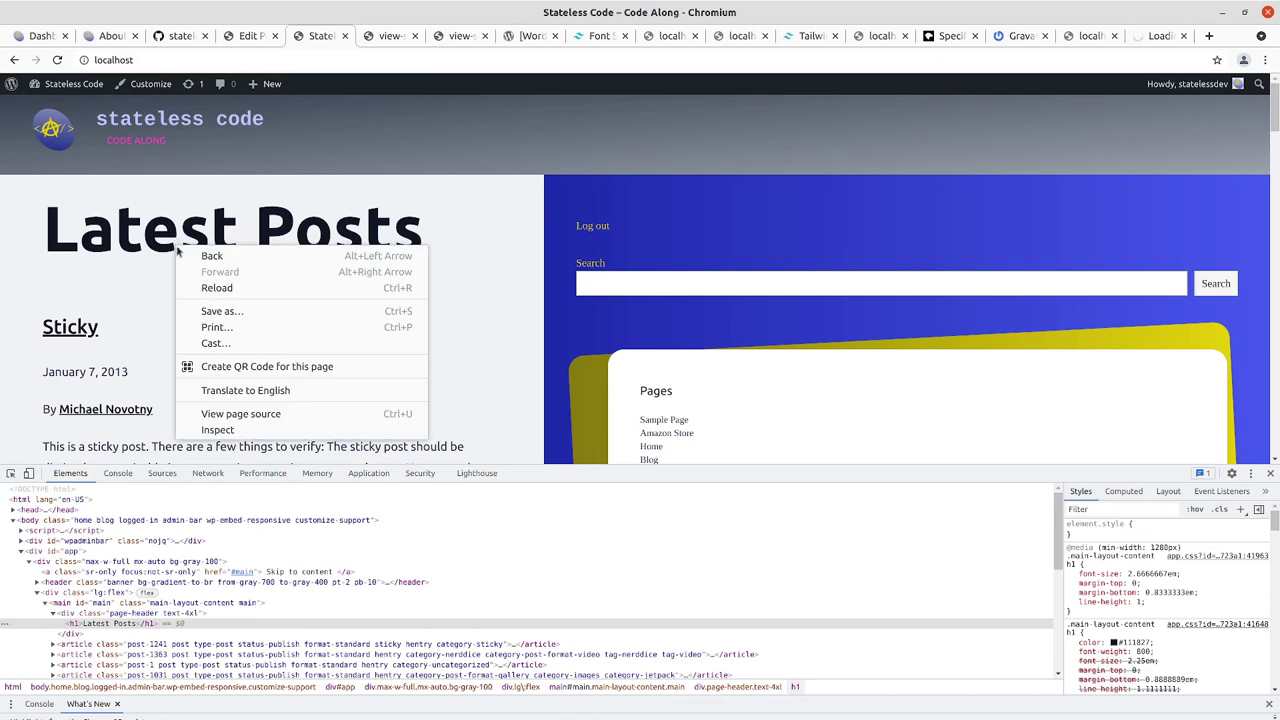
{"action": "left_click", "coordinate": [217, 430]}
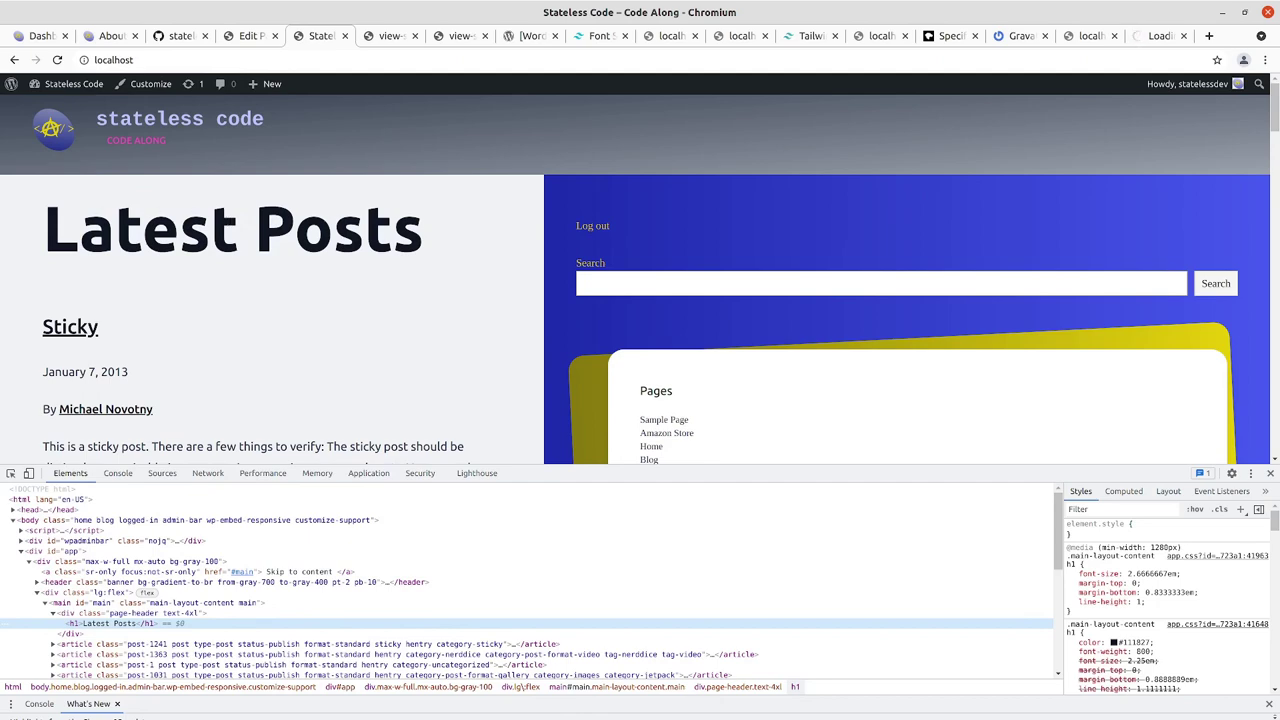
{"action": "key", "text": "alt+Tab"}
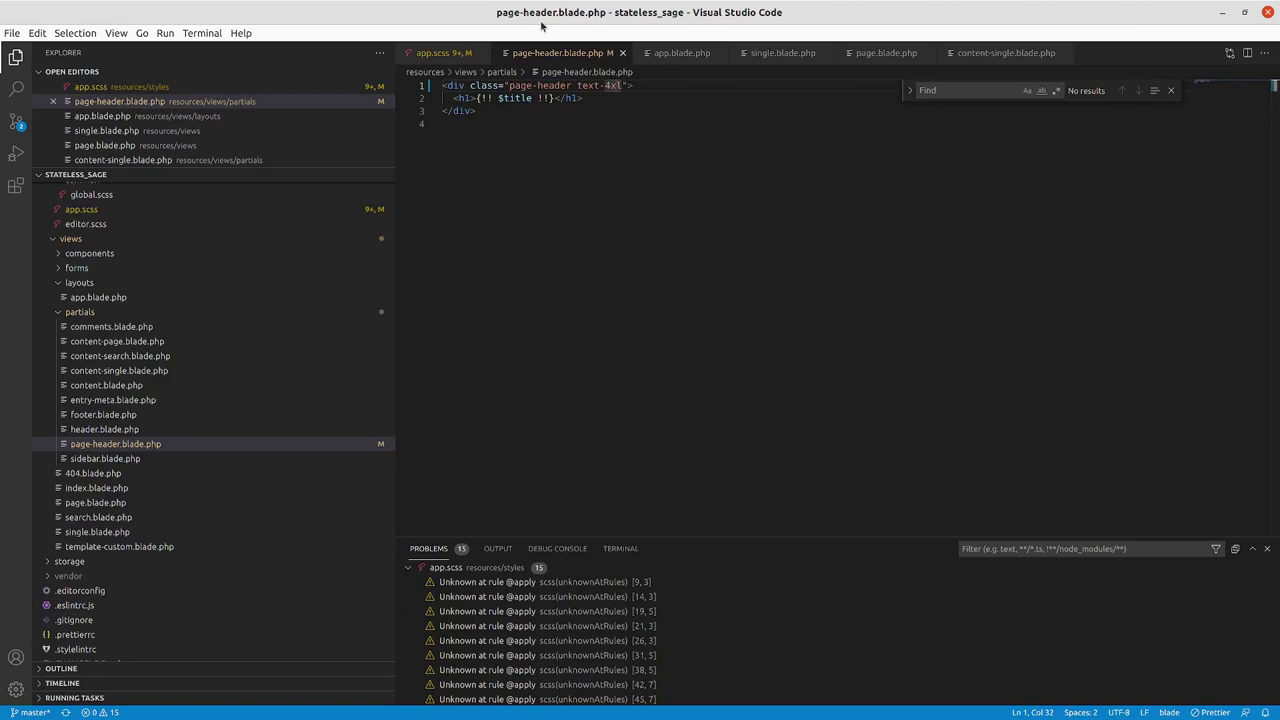
Move text-4xl off the wrapper div onto the h1 as class="text-4xl" and save
{"action": "key", "text": "shift+alt+Right"}
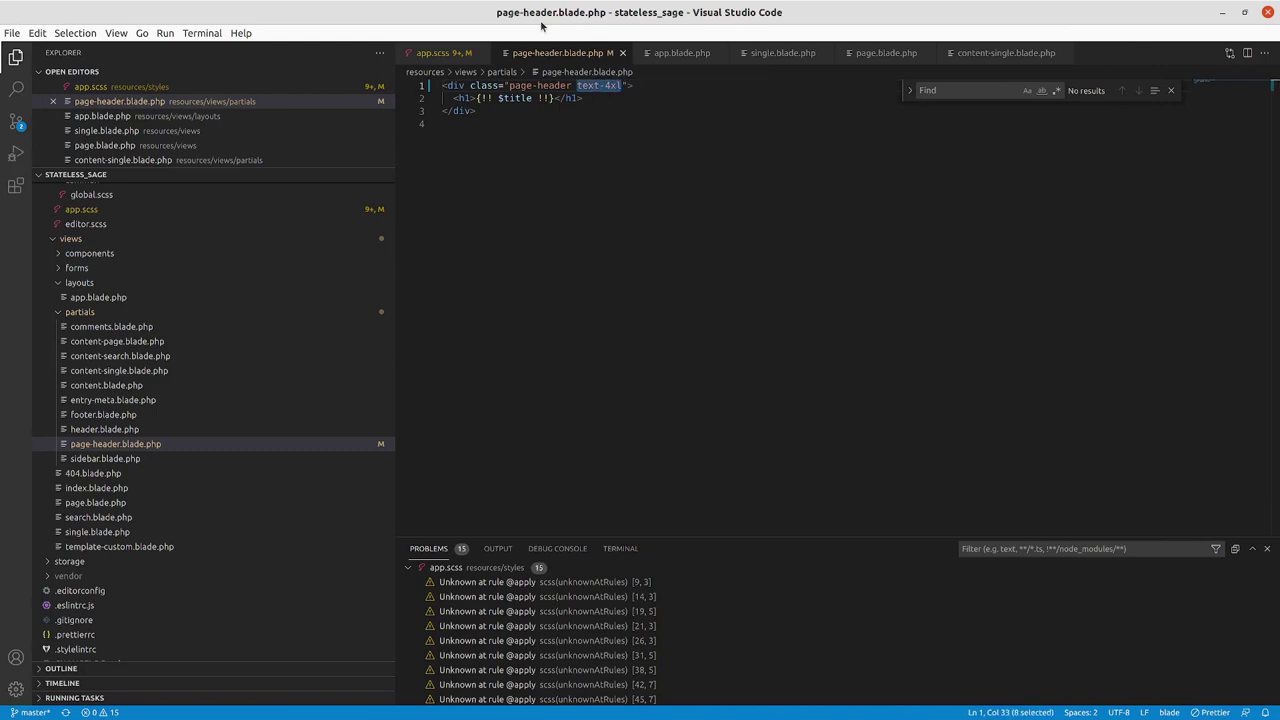
{"action": "key", "text": "BackSpace"}
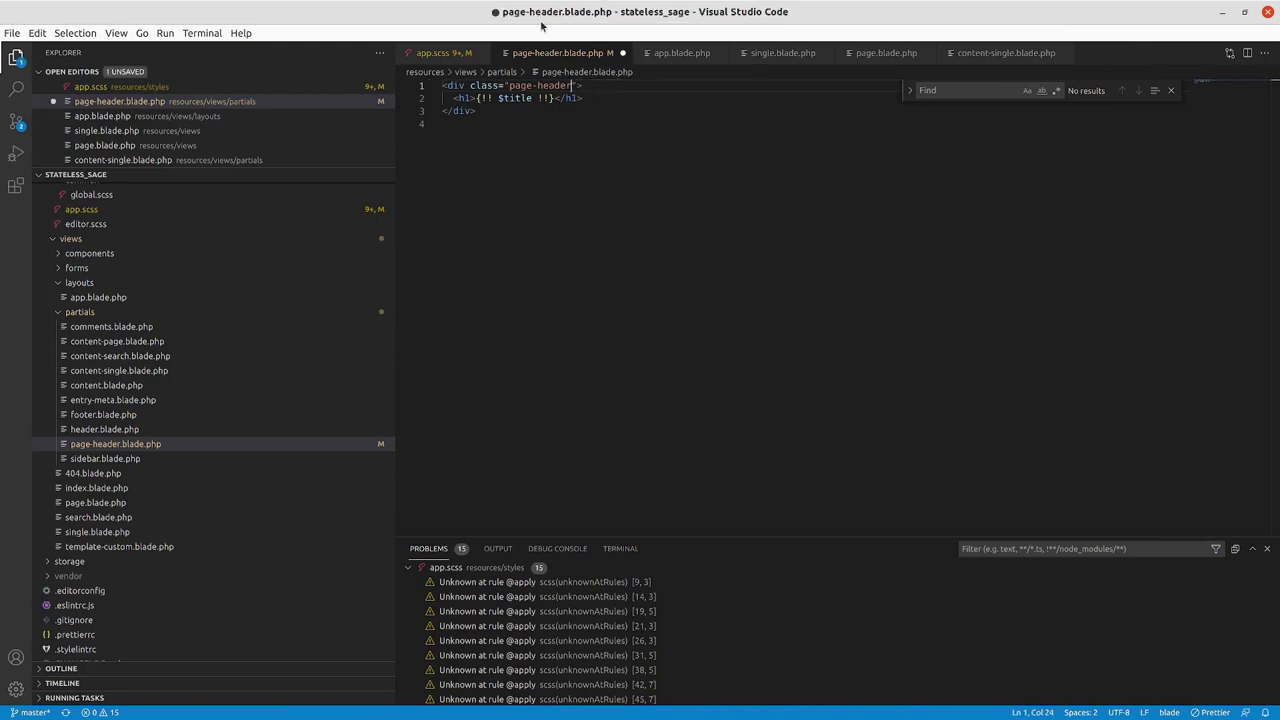
{"action": "key", "text": "Down"}
{"action": "key", "text": "ctrl+Left"}
{"action": "key", "text": "ctrl+Left"}
{"action": "key", "text": "ctrl+Left"}
{"action": "type", "text": "cl"}
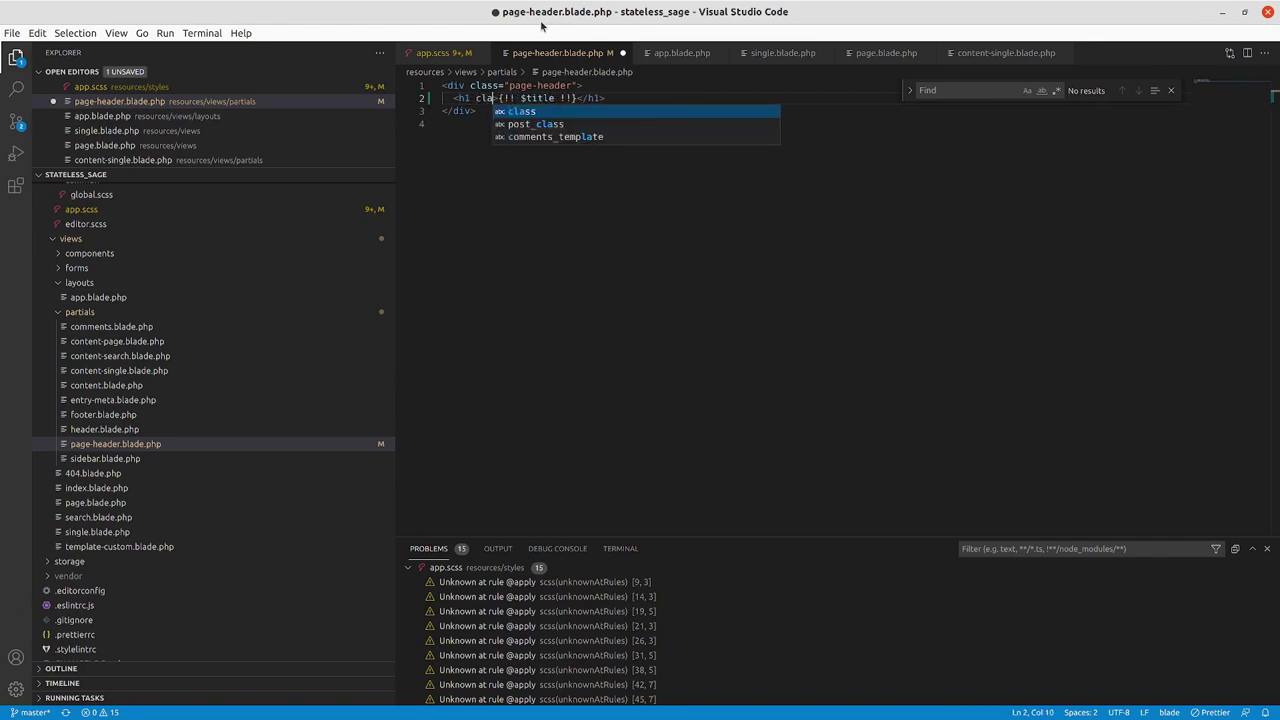
{"action": "type", "text": "ass"}
{"action": "key", "text": "Return"}
{"action": "type", "text": "text-4xl"}
{"action": "key", "text": "ctrl+s"}
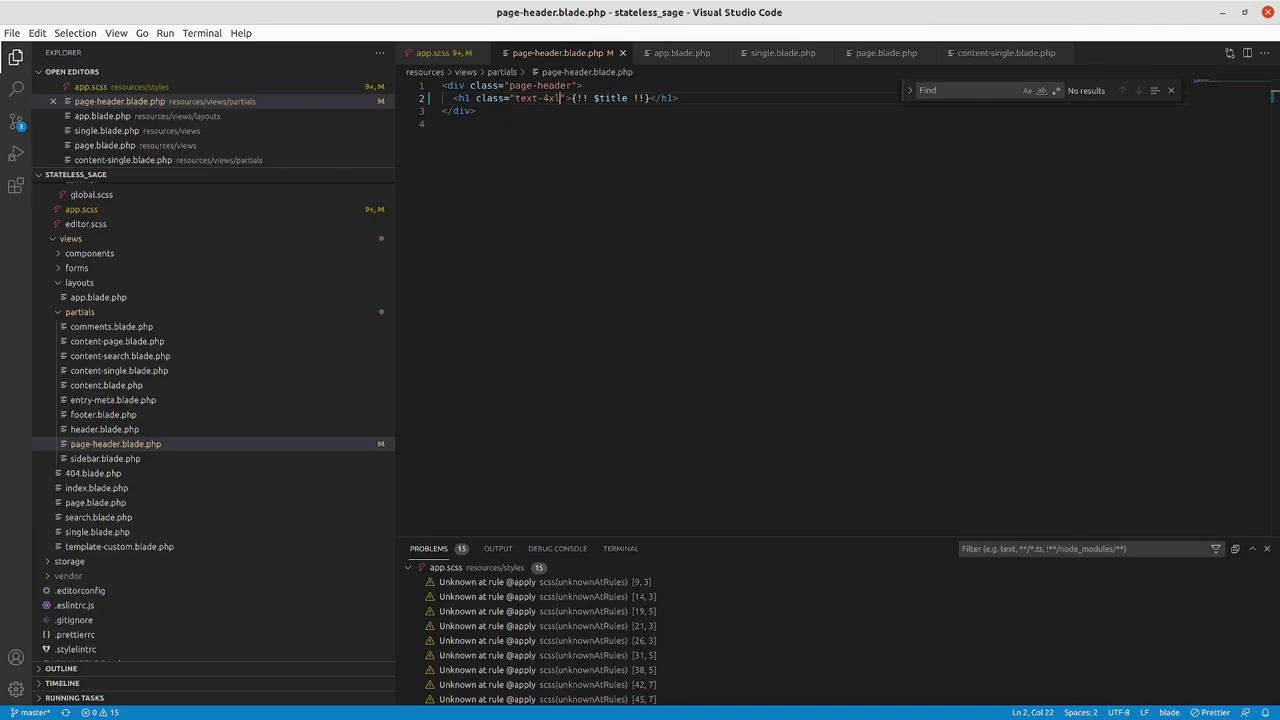
{"action": "key", "text": "alt+Tab"}
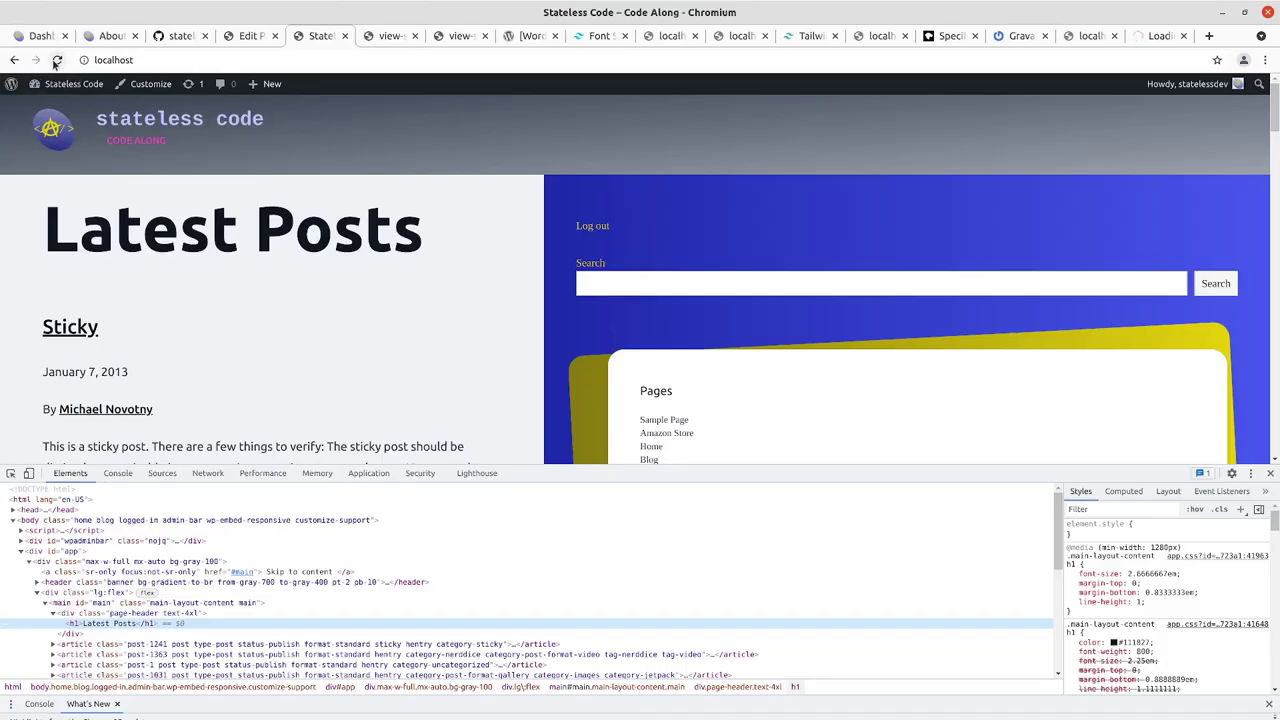
Reload the blog and view the Sticky and Codecast posts to check the larger titles
{"action": "left_click", "coordinate": [57, 60]}
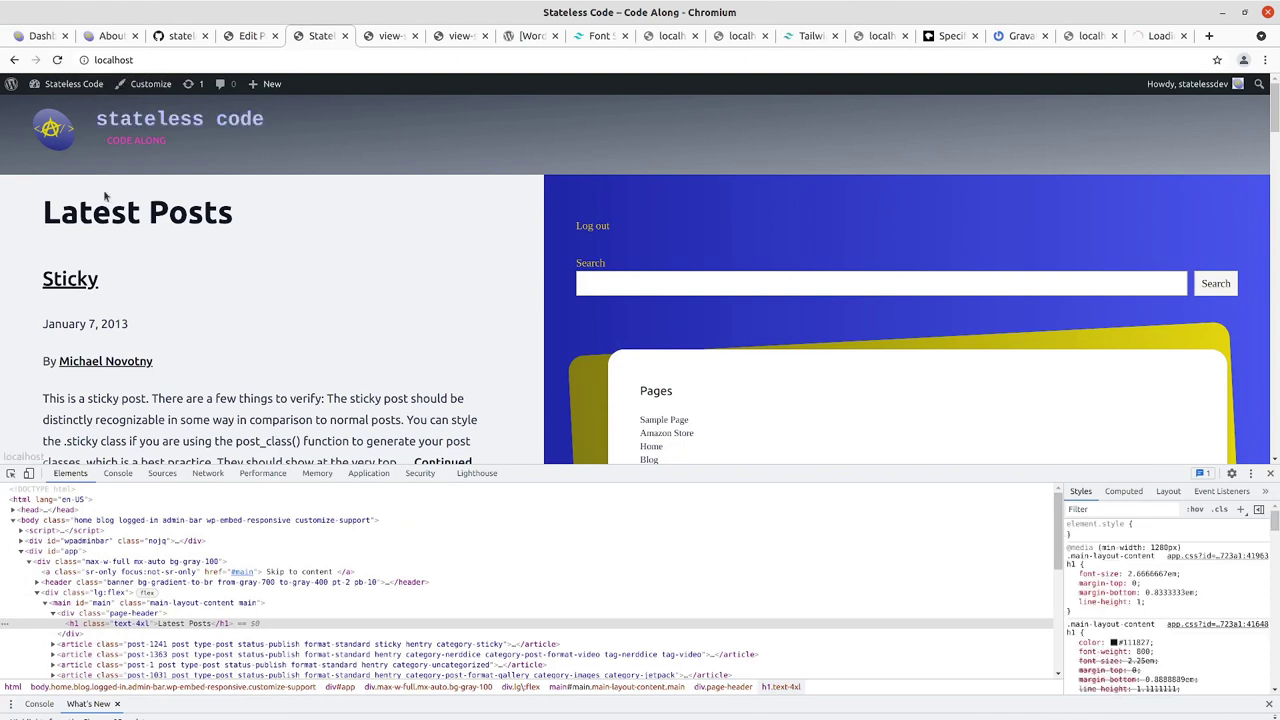
{"action": "left_click", "coordinate": [58, 284]}
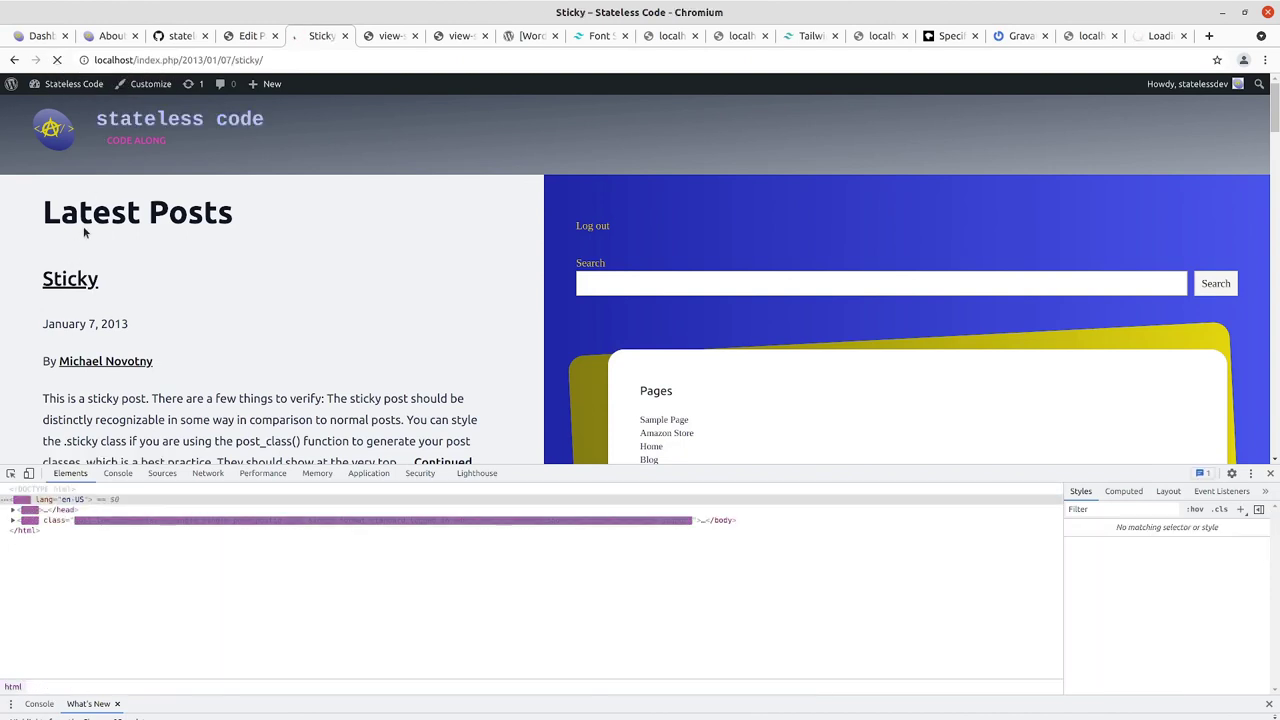
{"action": "left_click", "coordinate": [14, 60]}
{"action": "scroll", "coordinate": [118, 172], "scroll_direction": "down", "scroll_amount": 5}
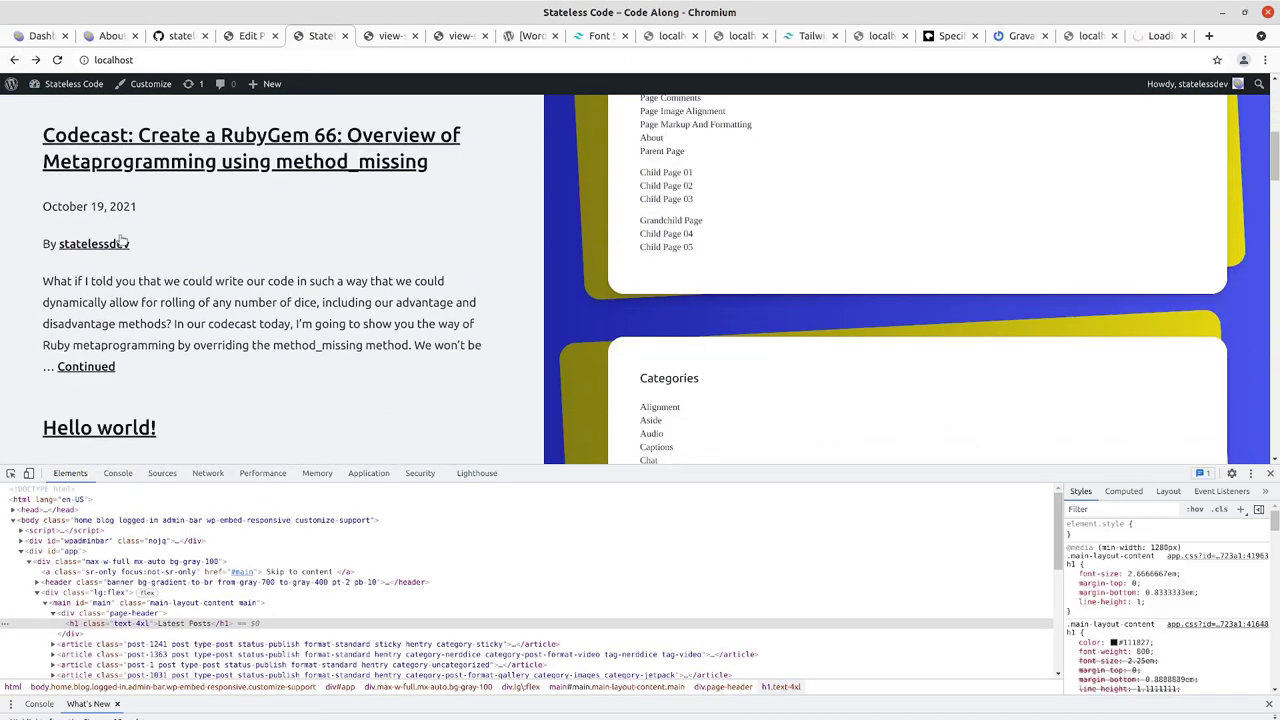
{"action": "left_click", "coordinate": [118, 172]}
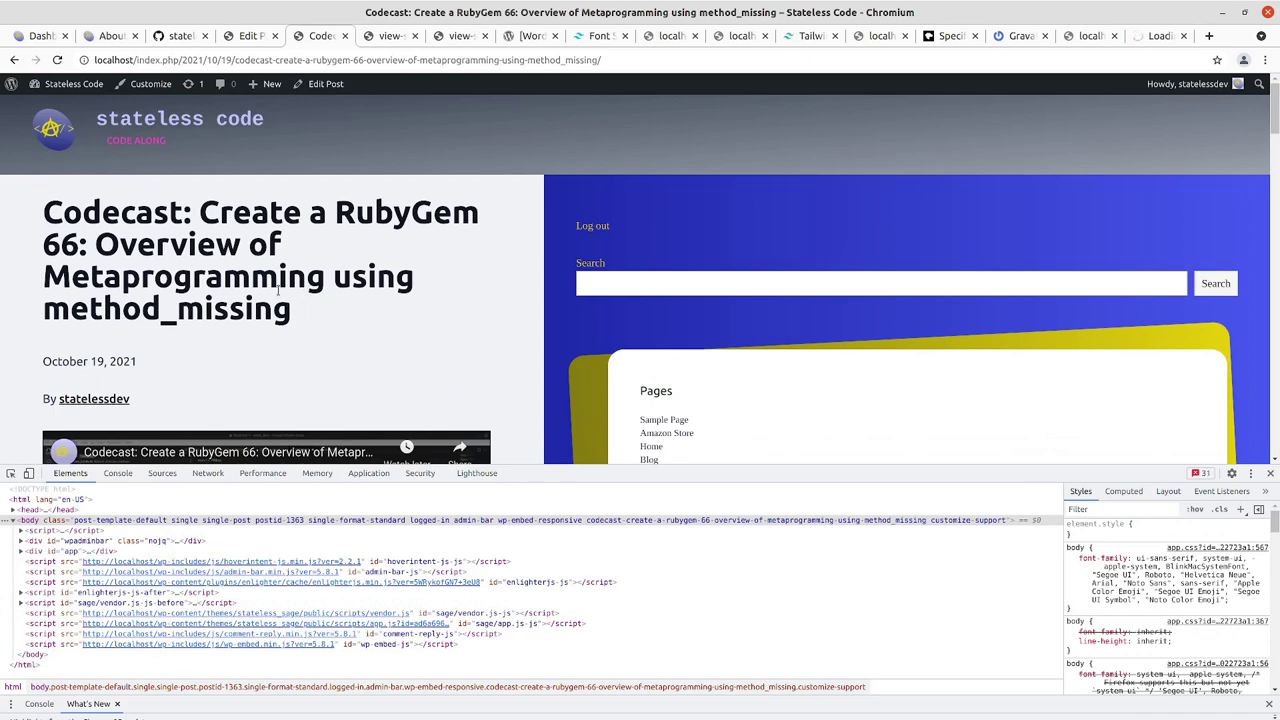
{"action": "key", "text": "alt+Tab"}
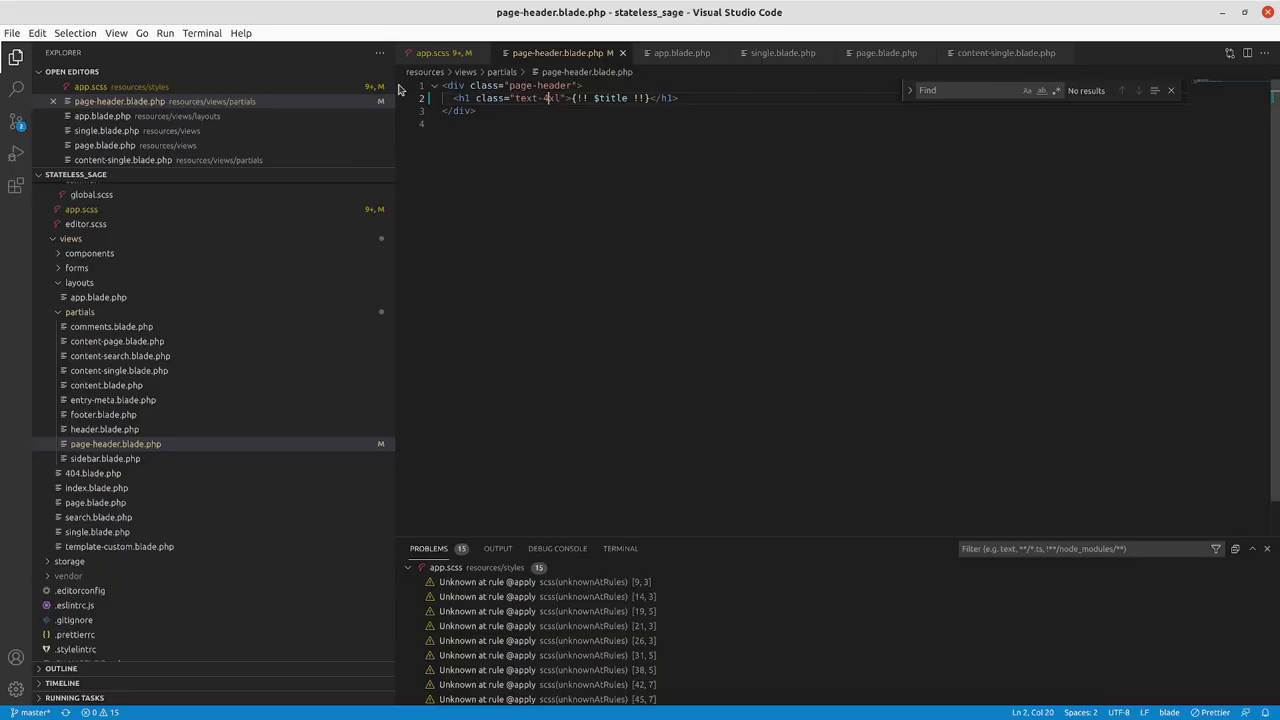
Change the header h1 class from text-4xl to text-3xl and save page-header.blade.php
{"action": "key", "text": "shift+Left"}
{"action": "type", "text": "3"}
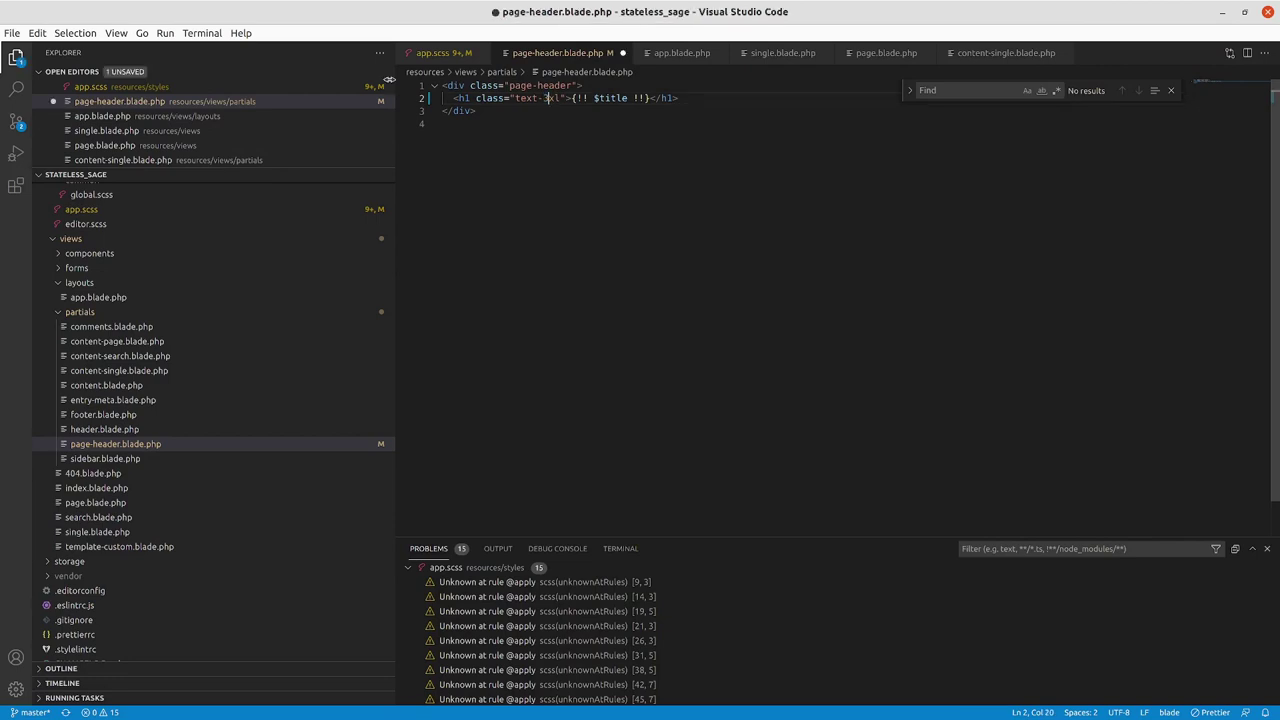
{"action": "key", "text": "ctrl+s"}
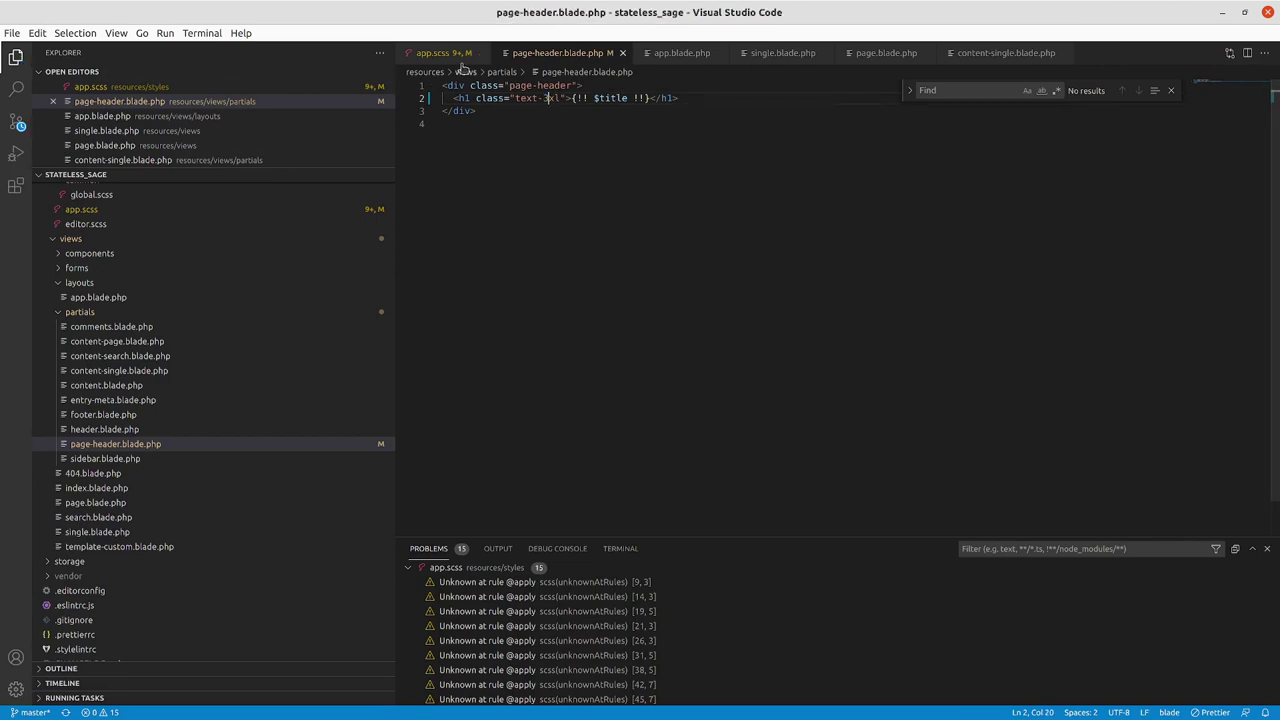
Delete the main h1 text-3xl rule from app.scss
{"action": "left_click", "coordinate": [448, 55]}
{"action": "left_click_drag", "start_coordinate": [466, 284], "coordinate": [442, 259]}
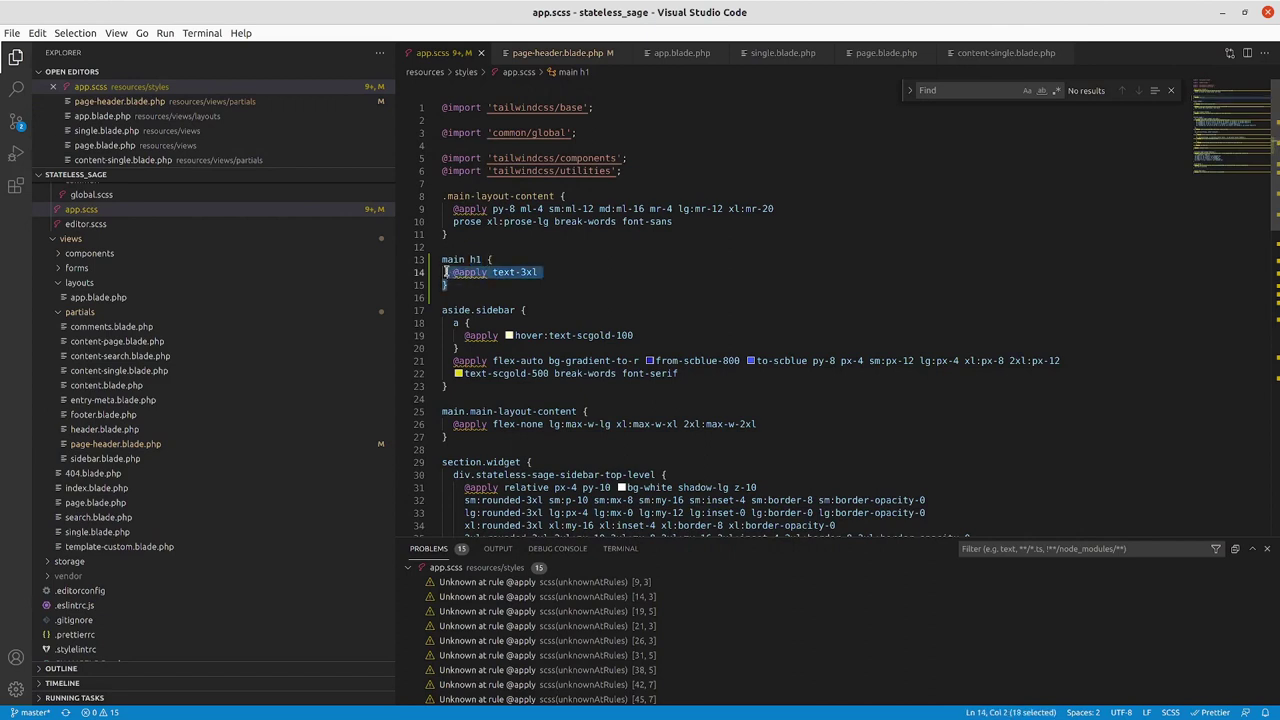
{"action": "key", "text": "Delete"}
{"action": "key", "text": "Delete"}
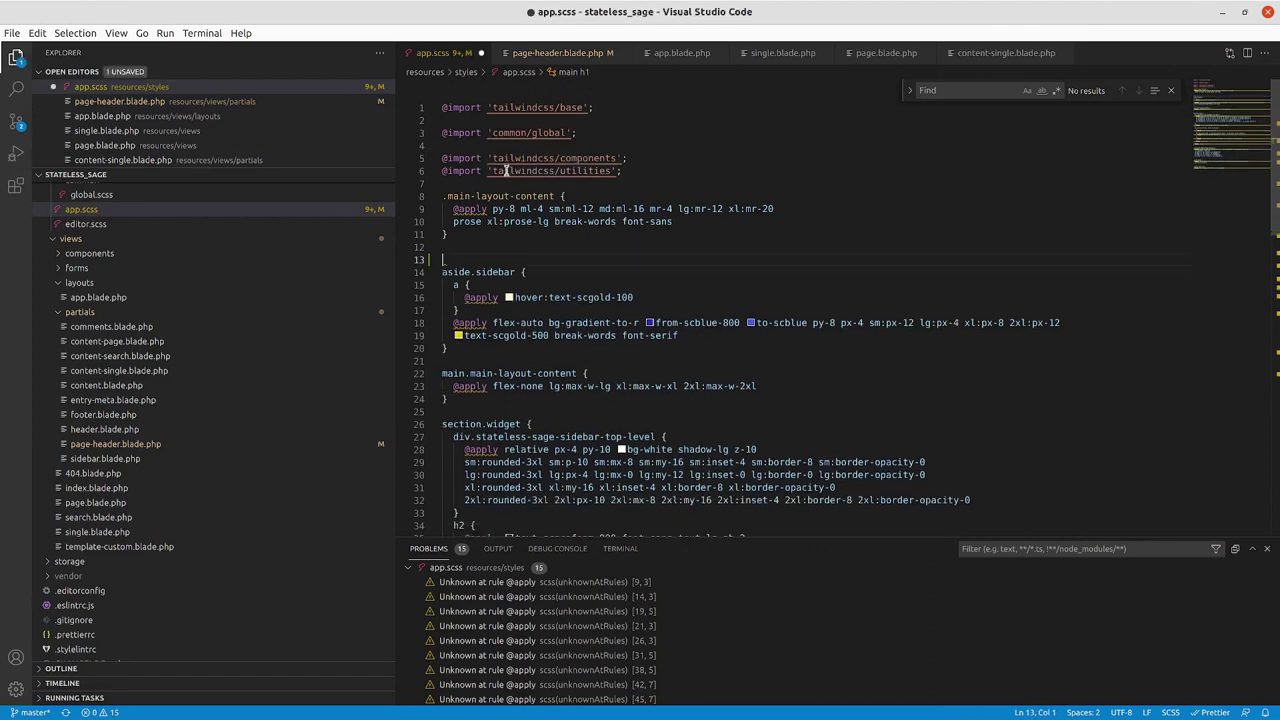
{"action": "key", "text": "Delete"}
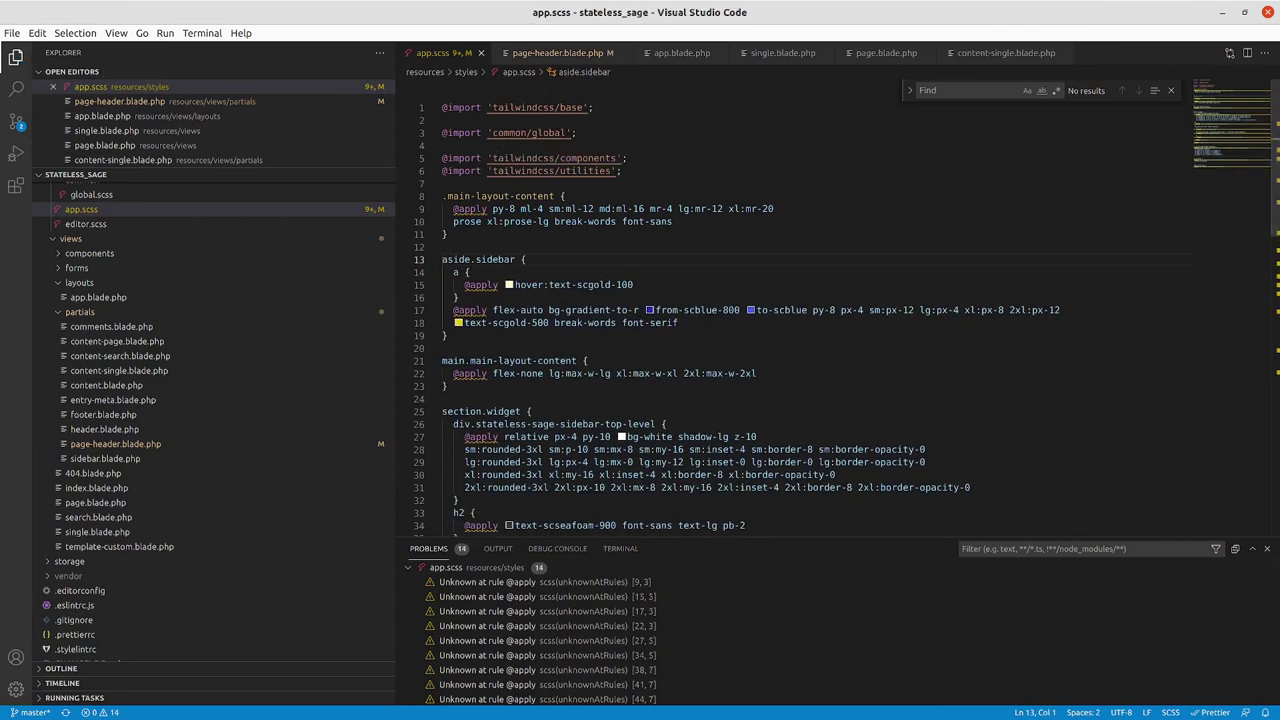
Reload the Codecast post and the blog home page to see the smaller headings
{"action": "key", "text": "alt+Tab"}
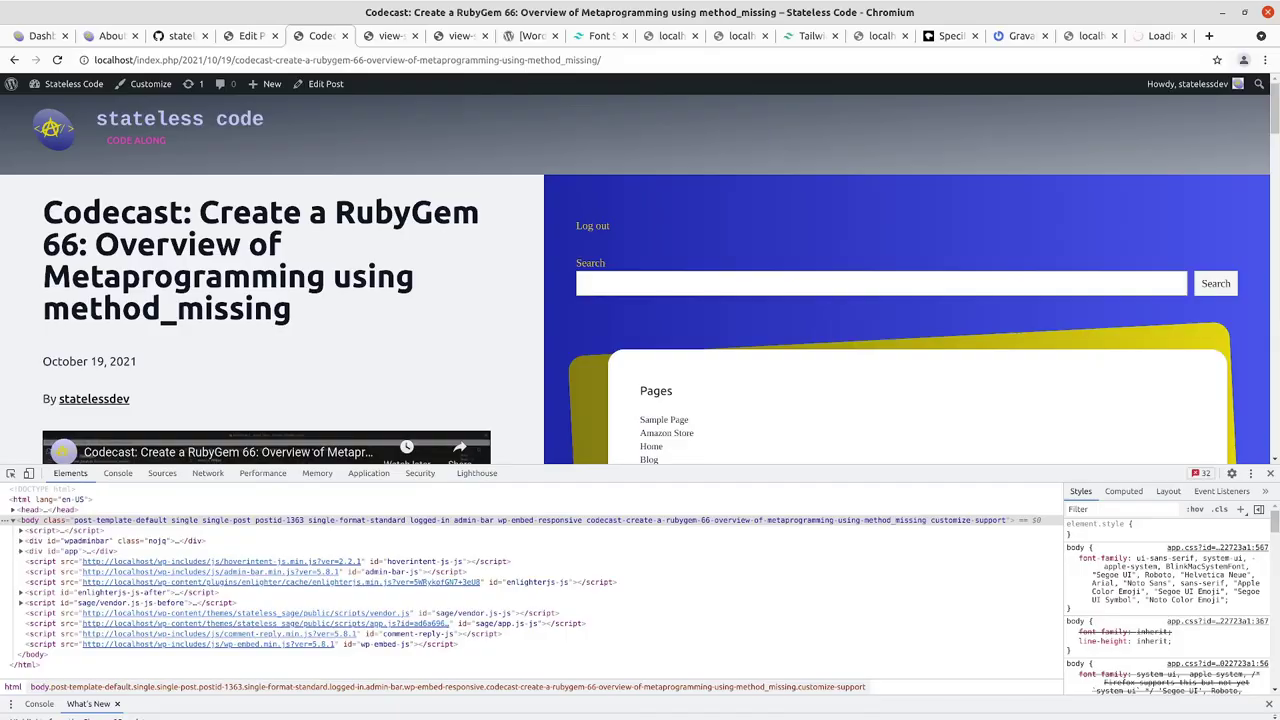
{"action": "key", "text": "ctrl+r"}
{"action": "left_click", "coordinate": [151, 128]}
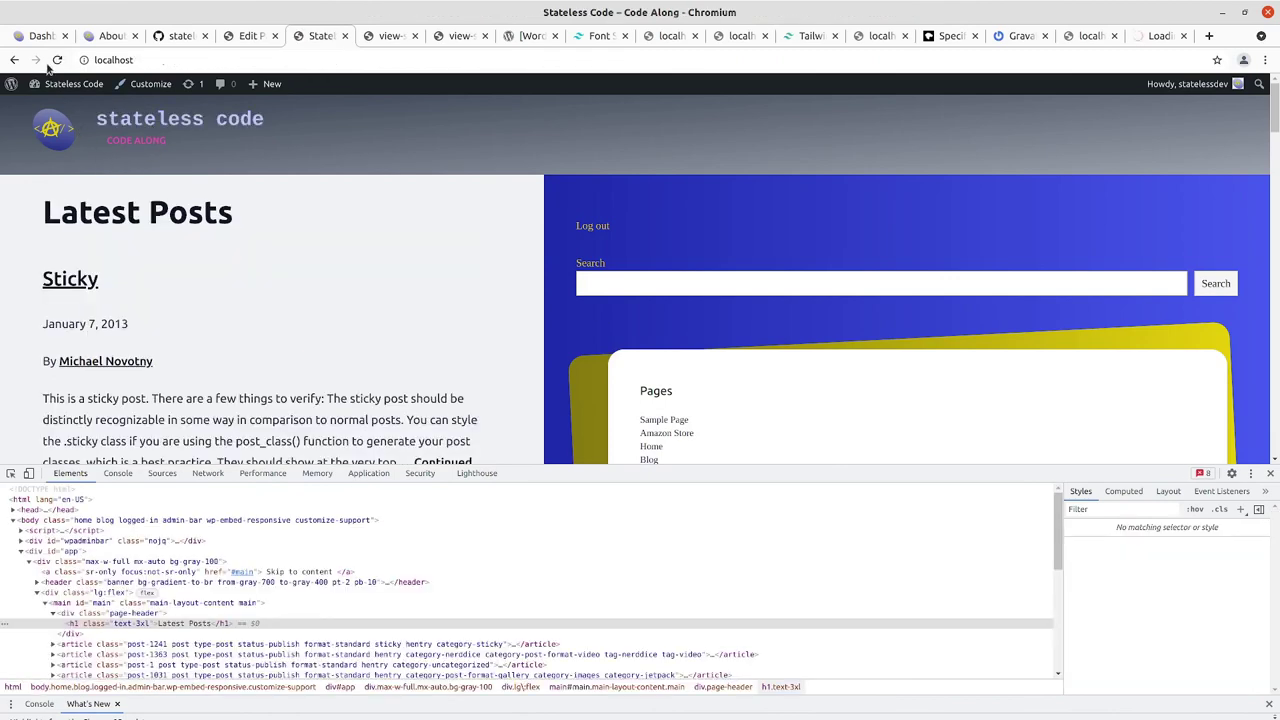
{"action": "left_click", "coordinate": [57, 60]}
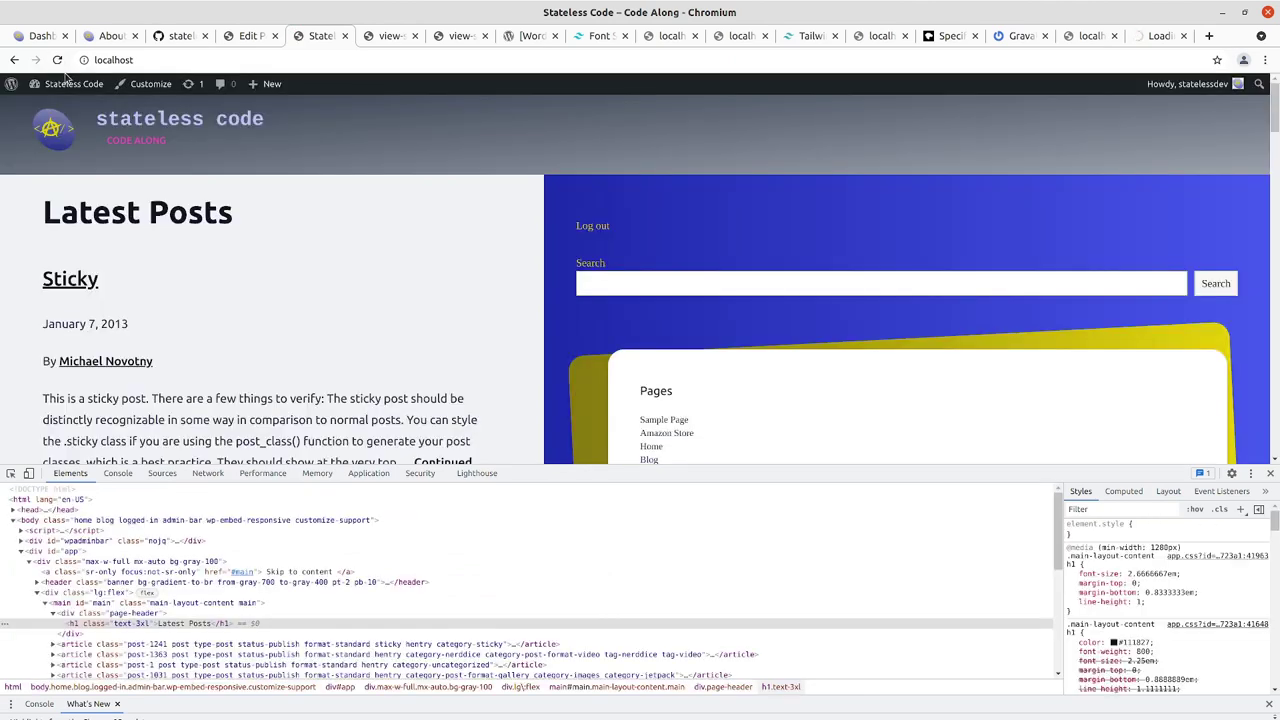
{"action": "left_click", "coordinate": [57, 60]}
Compare the titles on the Home page and the Codecast post
{"action": "scroll", "coordinate": [654, 386], "scroll_direction": "down", "scroll_amount": 1}
{"action": "left_click", "coordinate": [645, 411]}
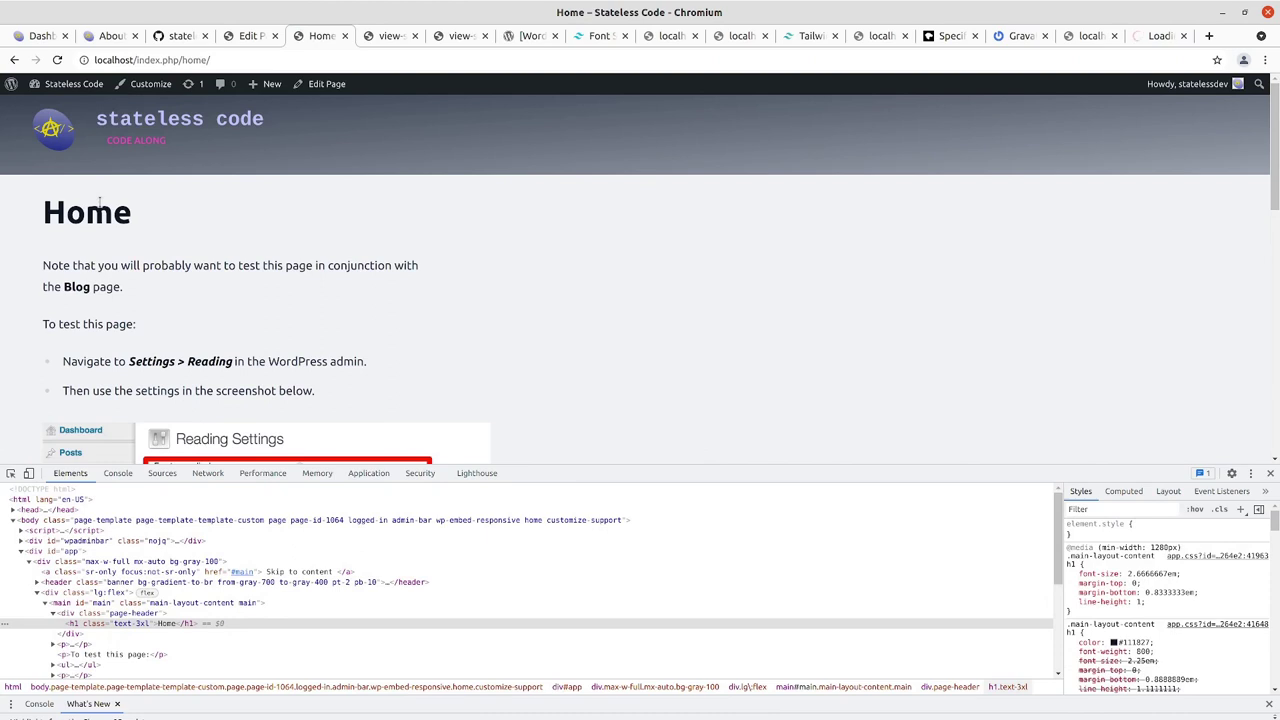
{"action": "left_click", "coordinate": [14, 60]}
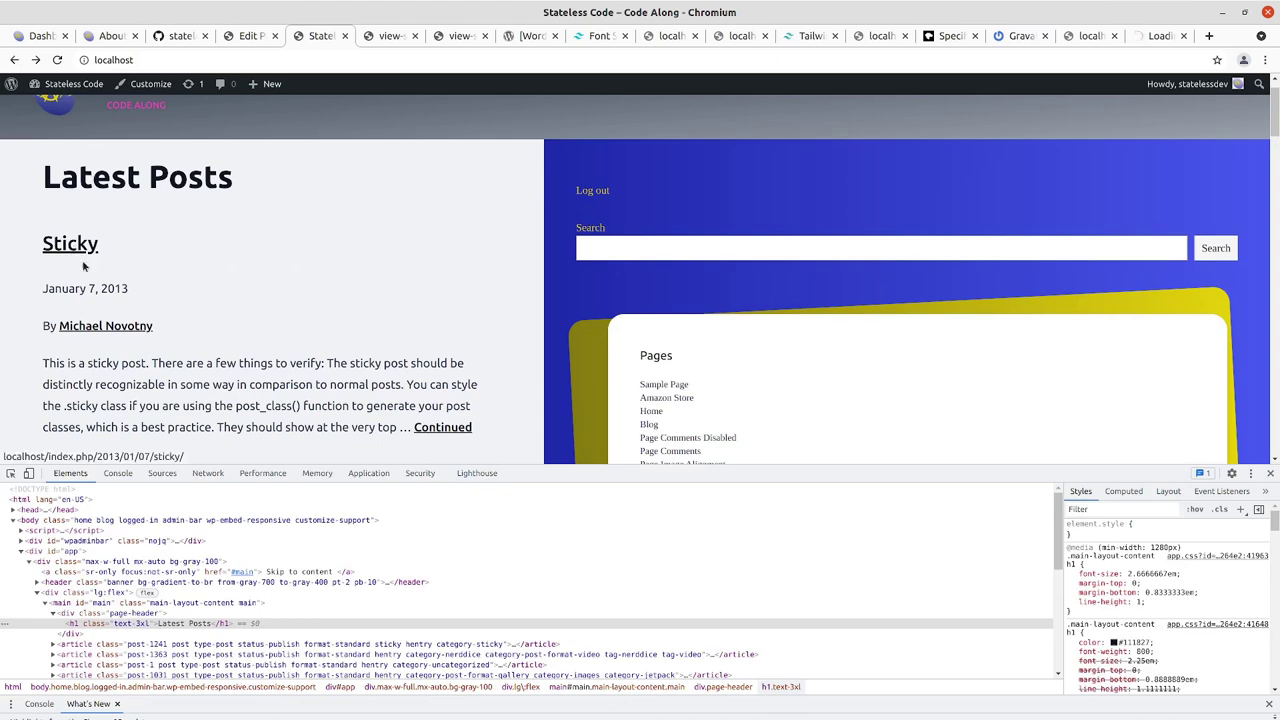
{"action": "scroll", "coordinate": [86, 267], "scroll_direction": "down", "scroll_amount": 1}
{"action": "scroll", "coordinate": [86, 267], "scroll_direction": "up", "scroll_amount": 1}
{"action": "scroll", "coordinate": [130, 262], "scroll_direction": "down", "scroll_amount": 2}
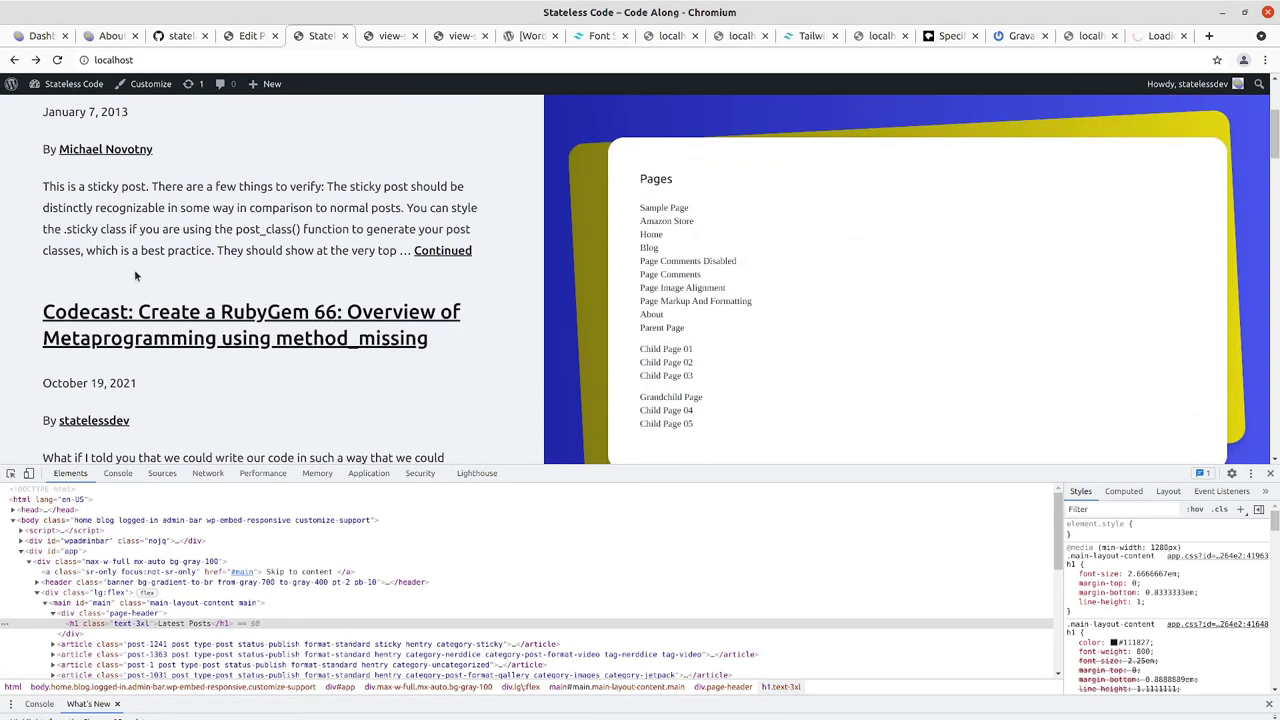
{"action": "left_click", "coordinate": [150, 311]}
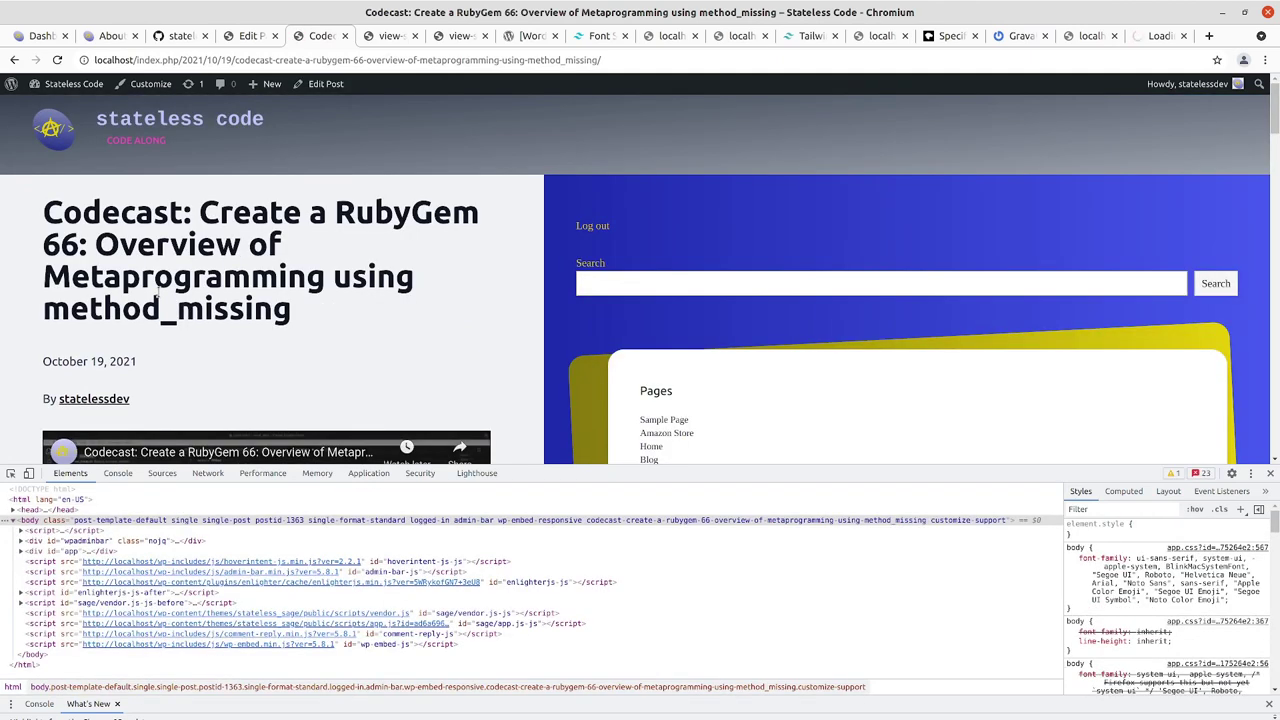
{"action": "right_click", "coordinate": [253, 287]}
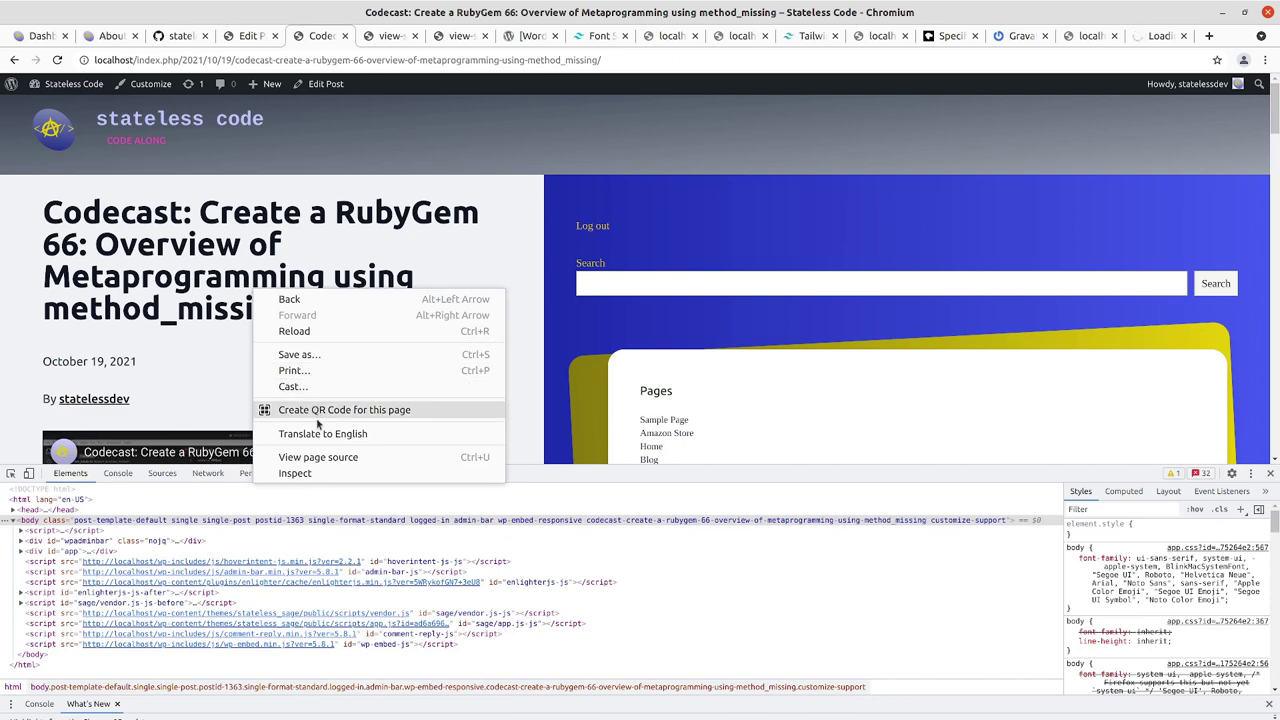
Inspect the Codecast title and locate its .main-layout-content h1 rule (2.67em) in app.css
{"action": "left_click", "coordinate": [309, 470]}
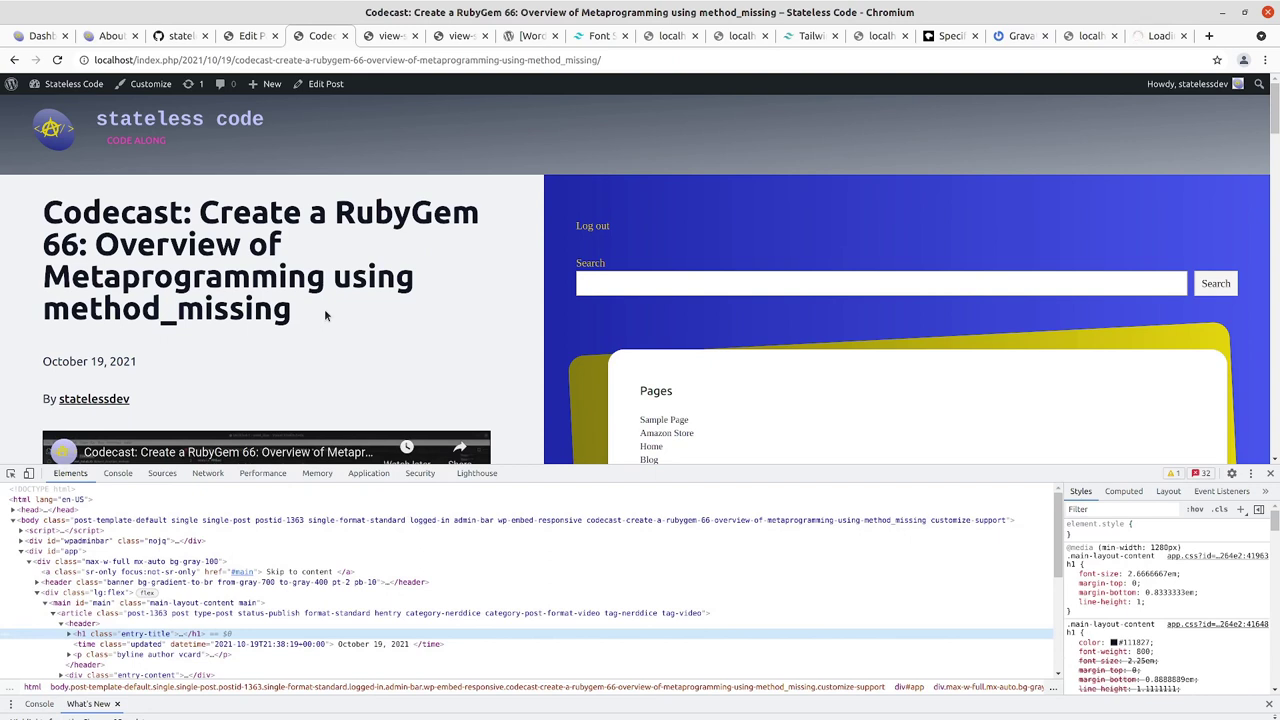
{"action": "mouse_move", "coordinate": [1150, 580]}
{"action": "left_click", "coordinate": [1190, 557]}
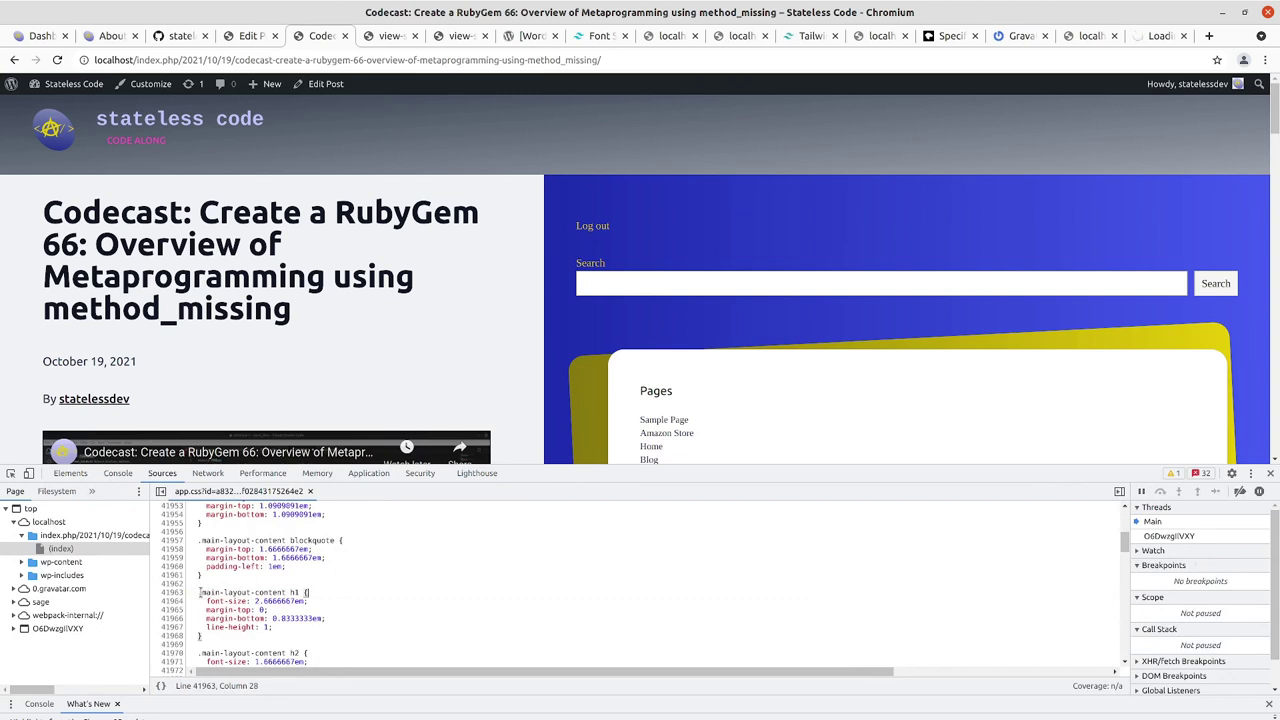
{"action": "left_click_drag", "start_coordinate": [200, 592], "coordinate": [286, 591]}
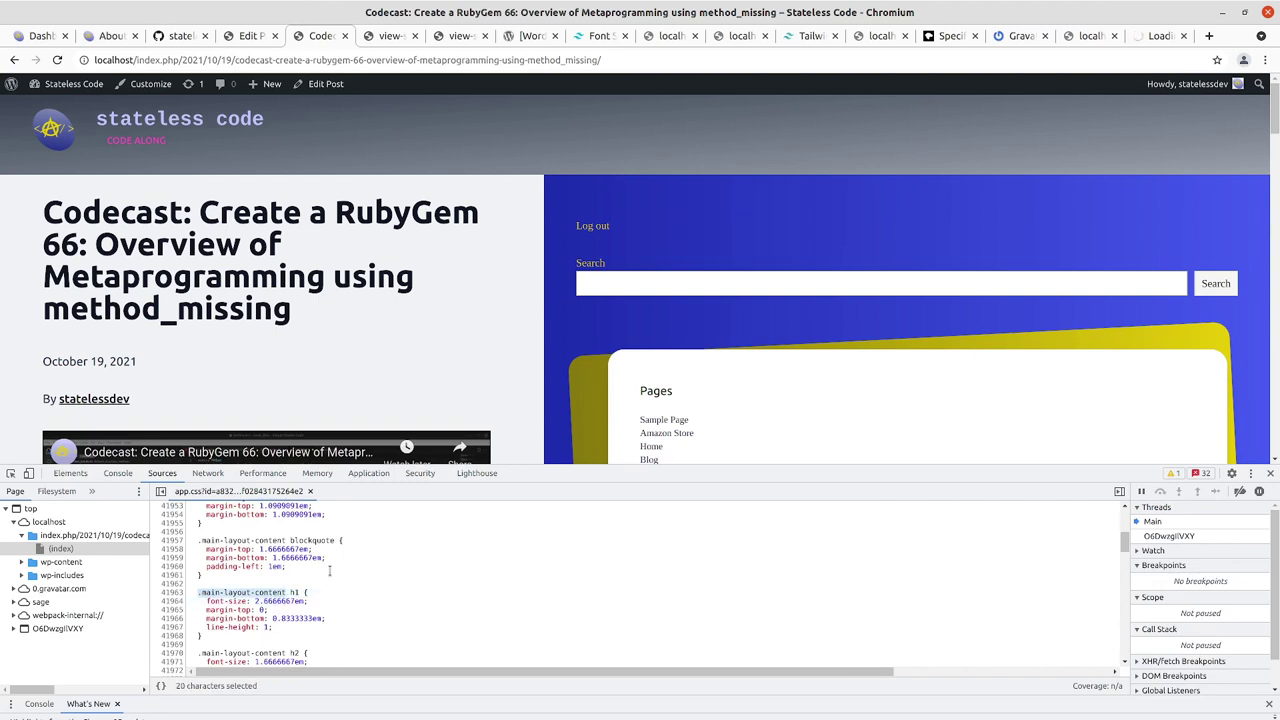
{"action": "left_click", "coordinate": [203, 592]}
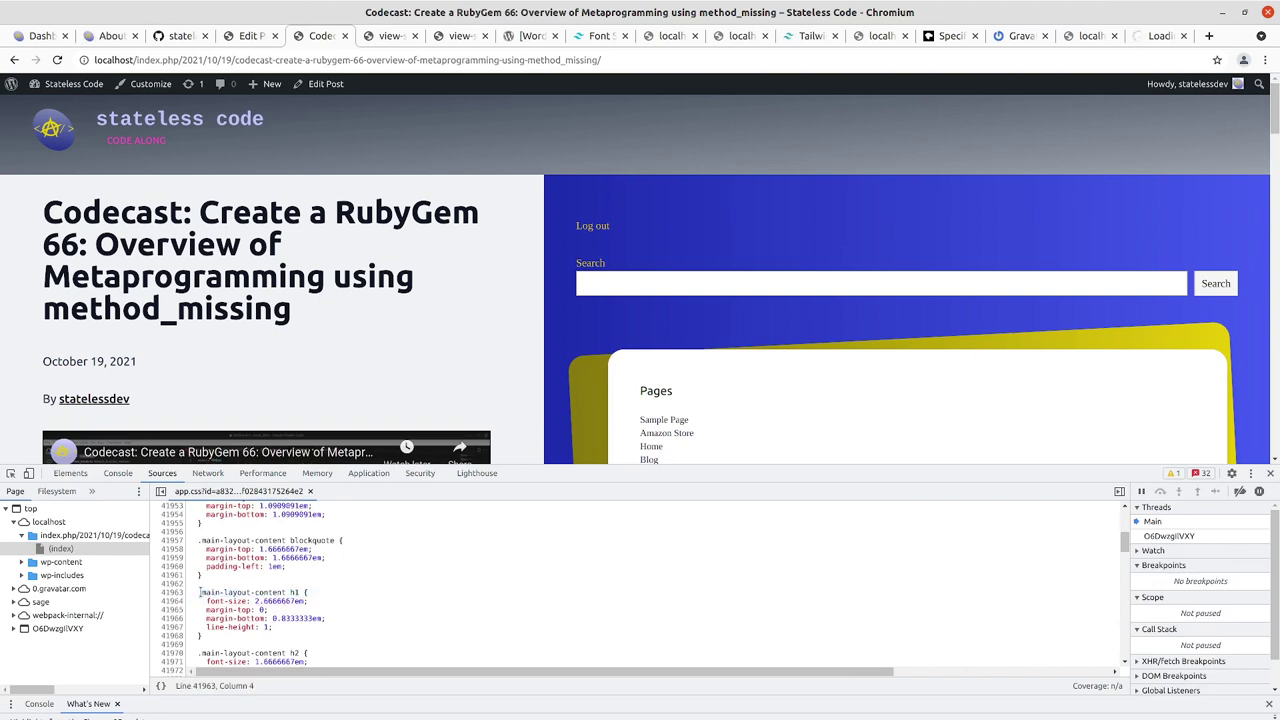
{"action": "left_click_drag", "start_coordinate": [201, 592], "coordinate": [288, 594]}
{"action": "key", "text": "ctrl+c"}
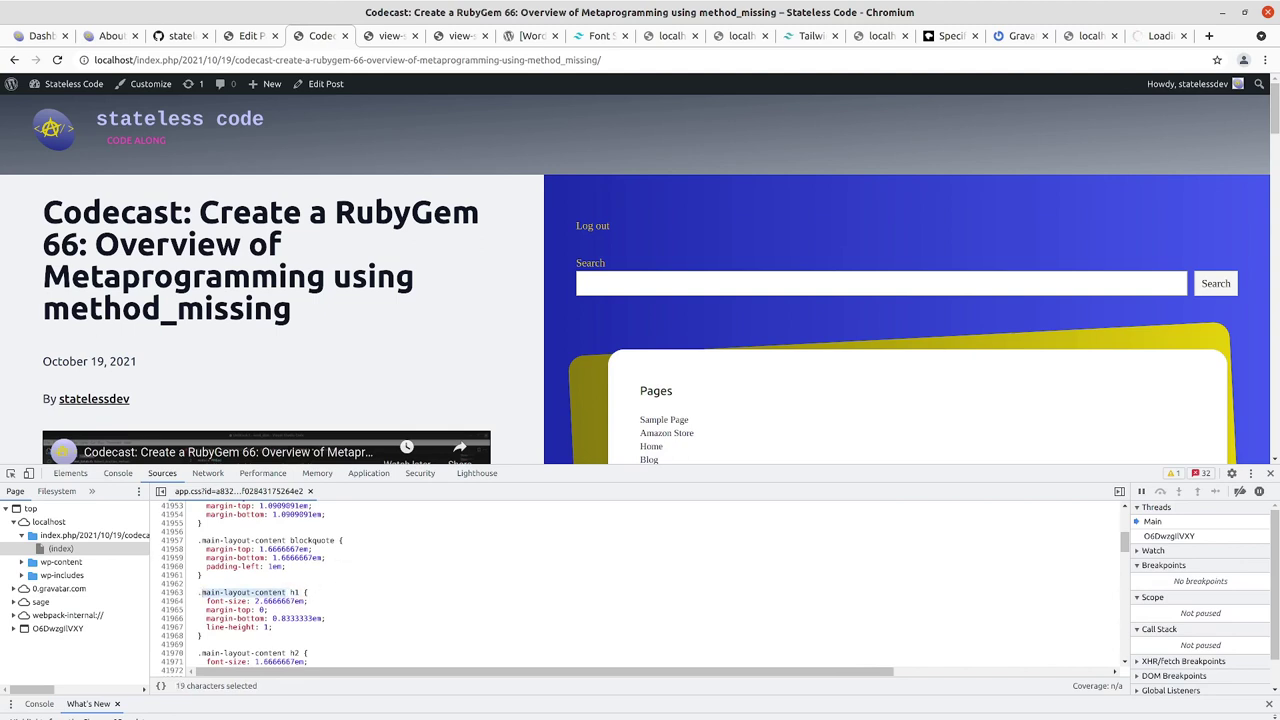
{"action": "key", "text": "alt+Tab"}
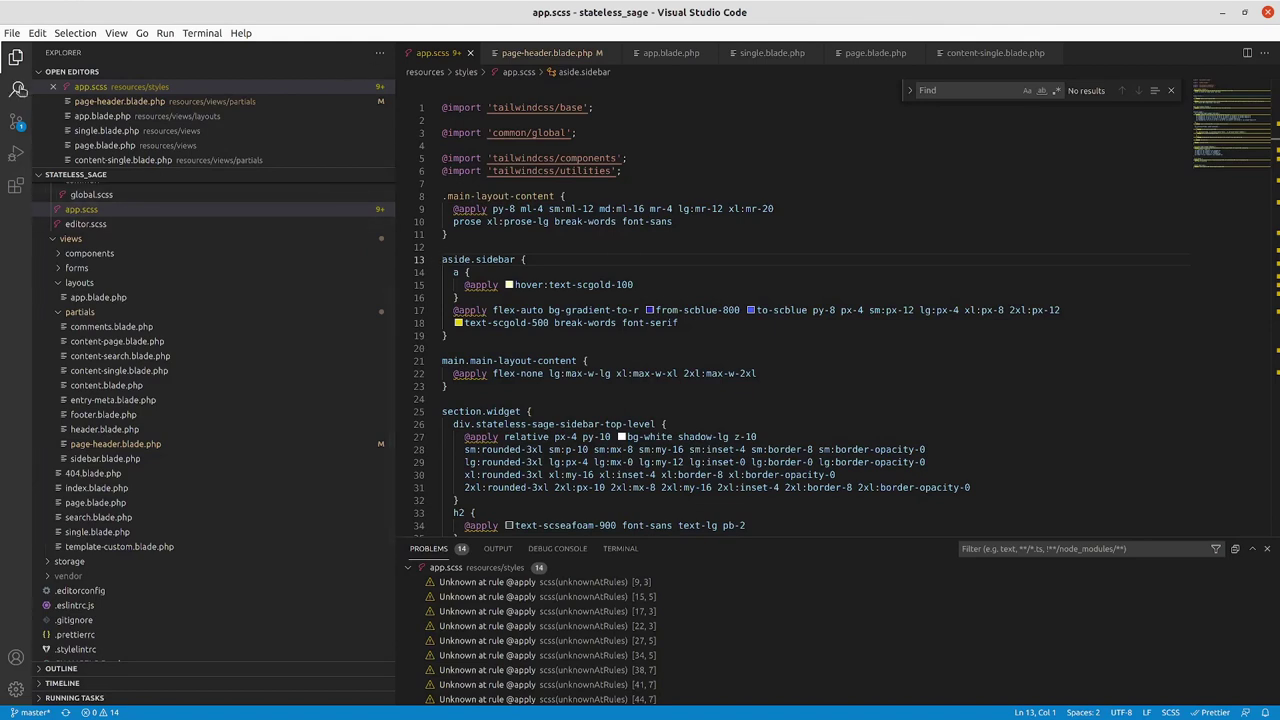
Find .main-layout-content in app.scss and add a nested h1 rule inside it
{"action": "left_click", "coordinate": [16, 88]}
{"action": "key", "text": "ctrl+v"}
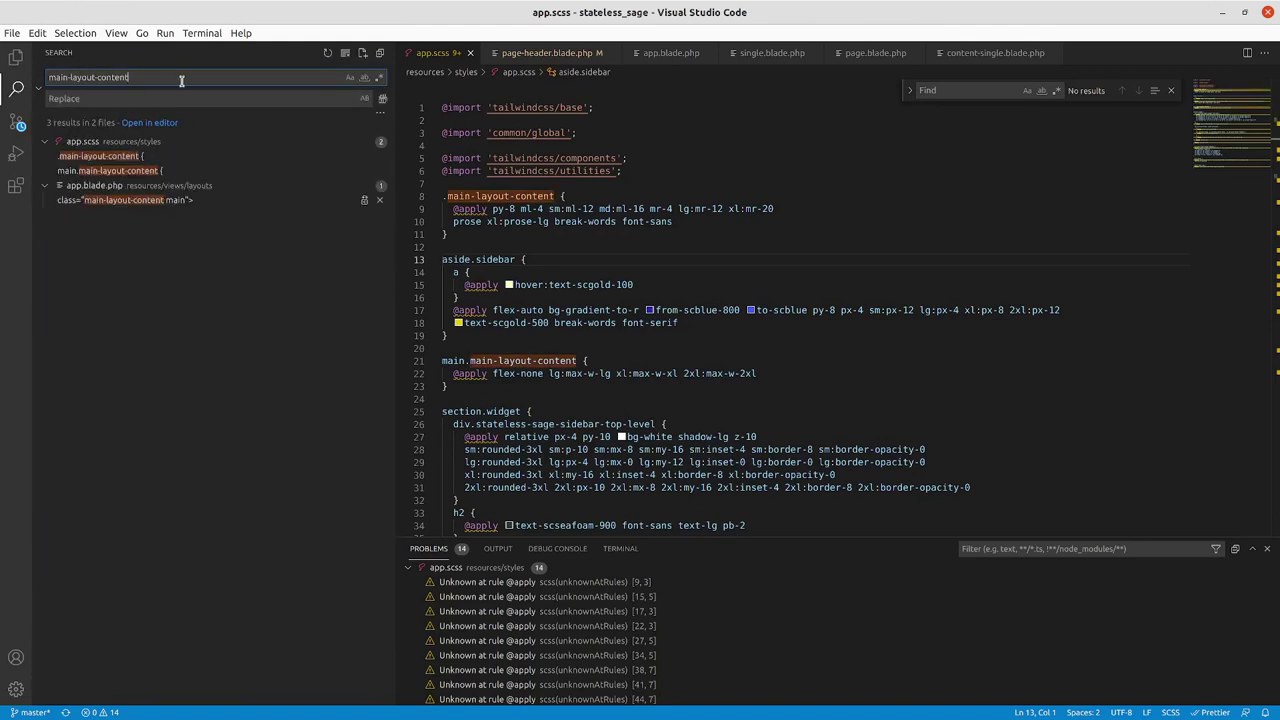
{"action": "mouse_move", "coordinate": [110, 170]}
{"action": "left_click", "coordinate": [118, 173]}
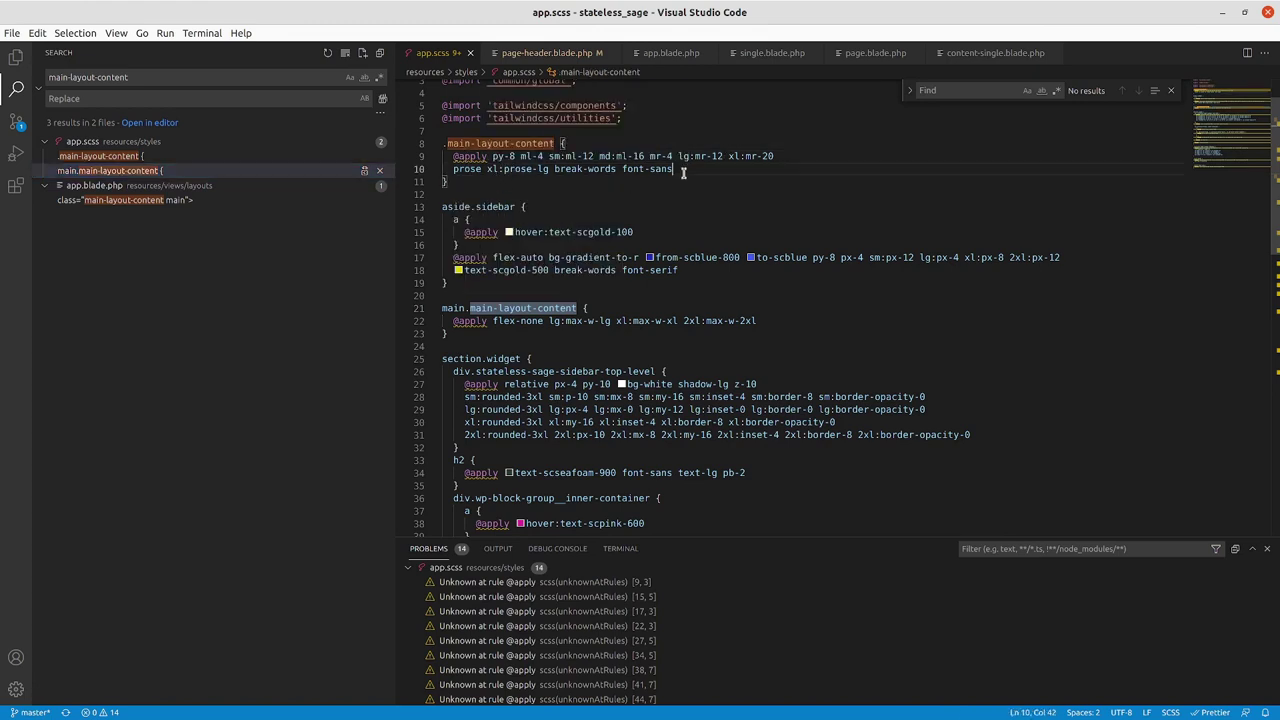
{"action": "key", "text": "Return"}
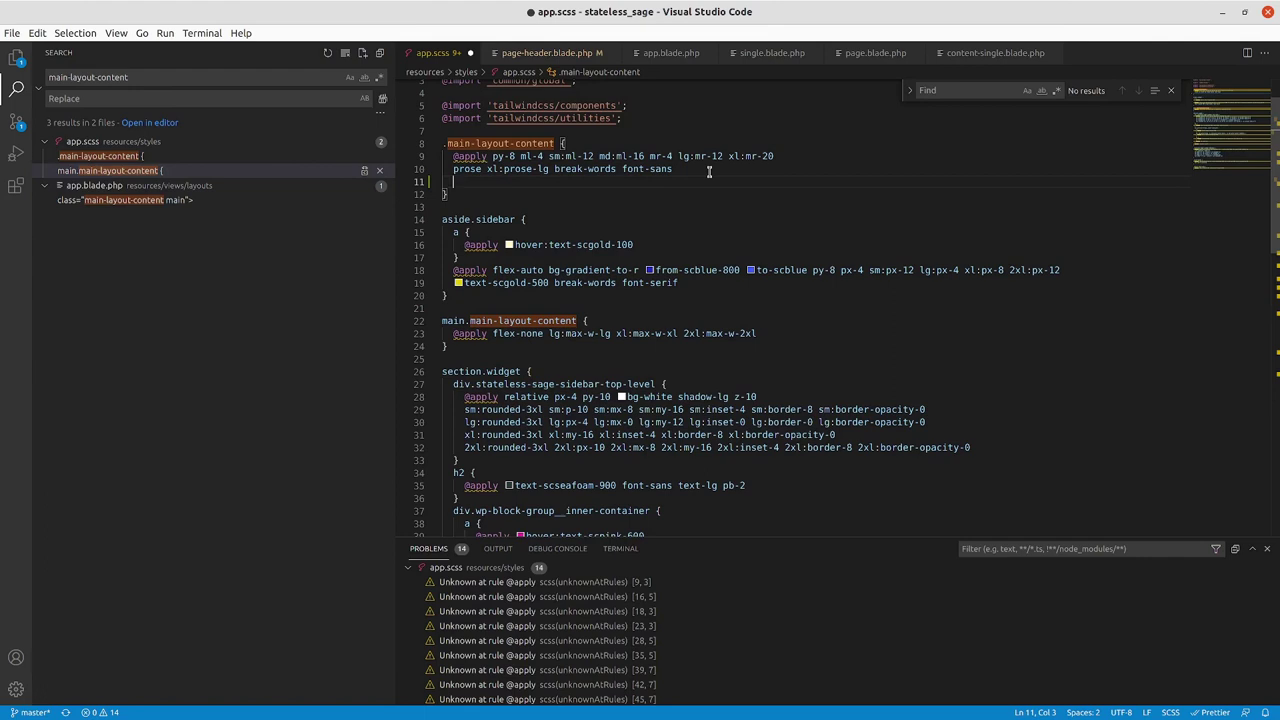
{"action": "type", "text": "h1 {"}
{"action": "key", "text": "Return"}
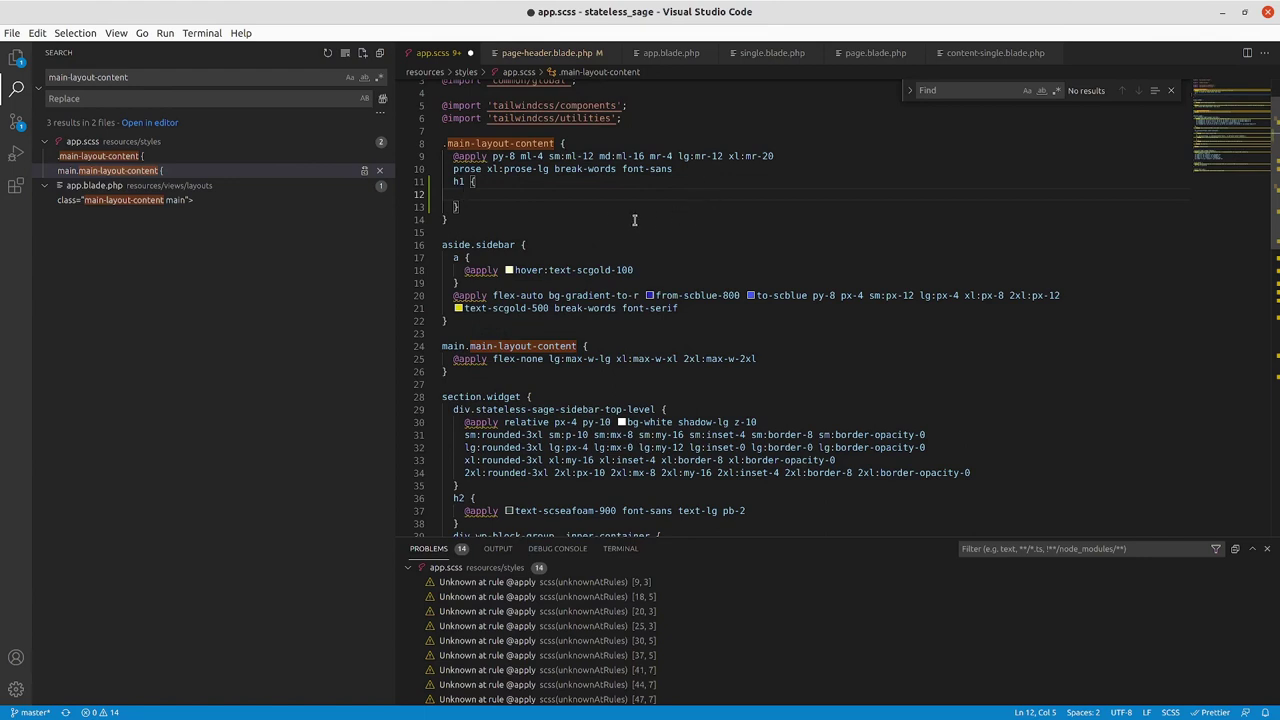
{"action": "left_click", "coordinate": [463, 270]}
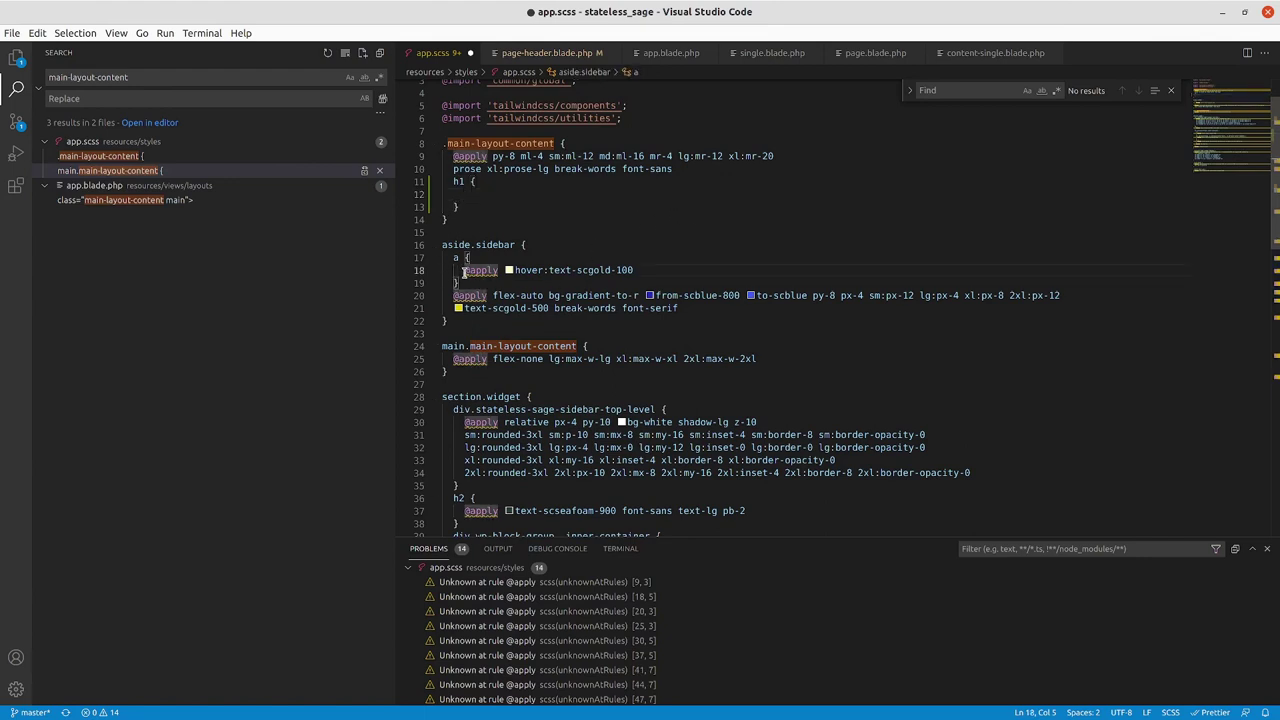
{"action": "left_click_drag", "start_coordinate": [463, 270], "coordinate": [634, 270]}
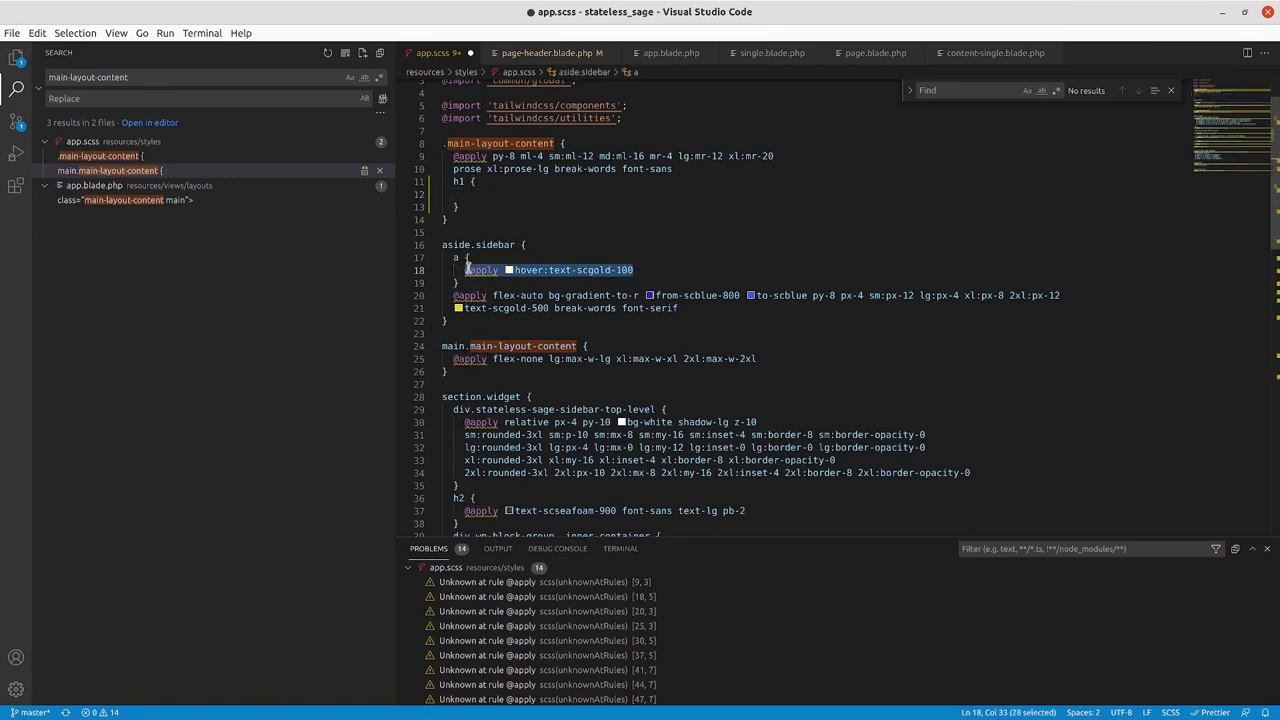
{"action": "key", "text": "ctrl+c"}
{"action": "left_click", "coordinate": [494, 196]}
{"action": "key", "text": "ctrl+v"}
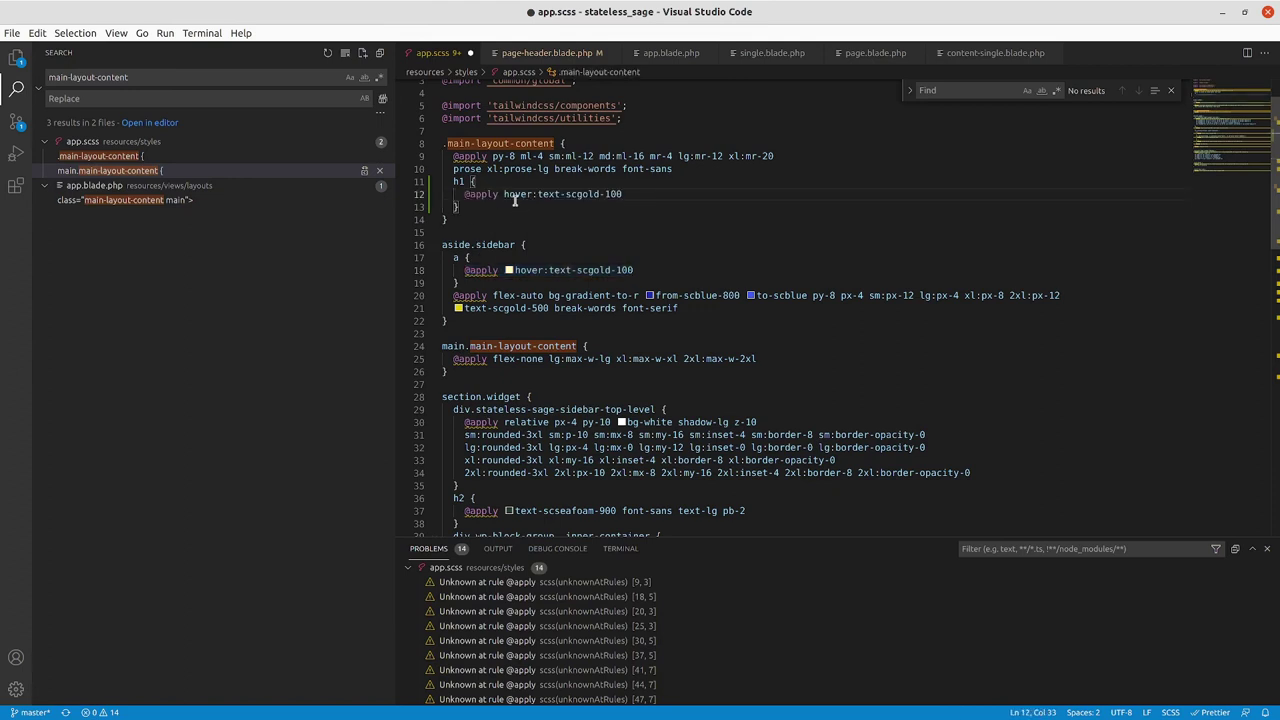
Remove the text-3xl class attribute from the h1 in page-header.blade.php and save
{"action": "left_click", "coordinate": [535, 53]}
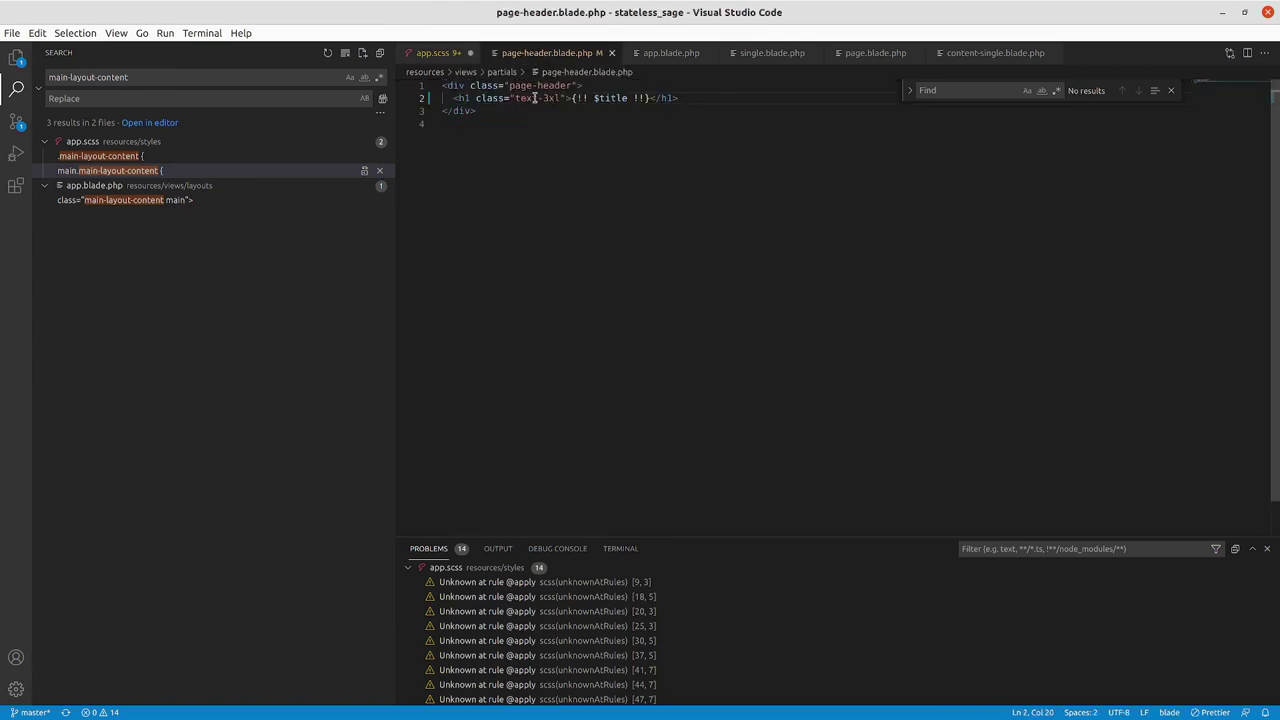
{"action": "left_click", "coordinate": [515, 98]}
{"action": "key", "text": "ctrl+shift+Right"}
{"action": "key", "text": "ctrl+shift+Right"}
{"action": "key", "text": "BackSpace"}
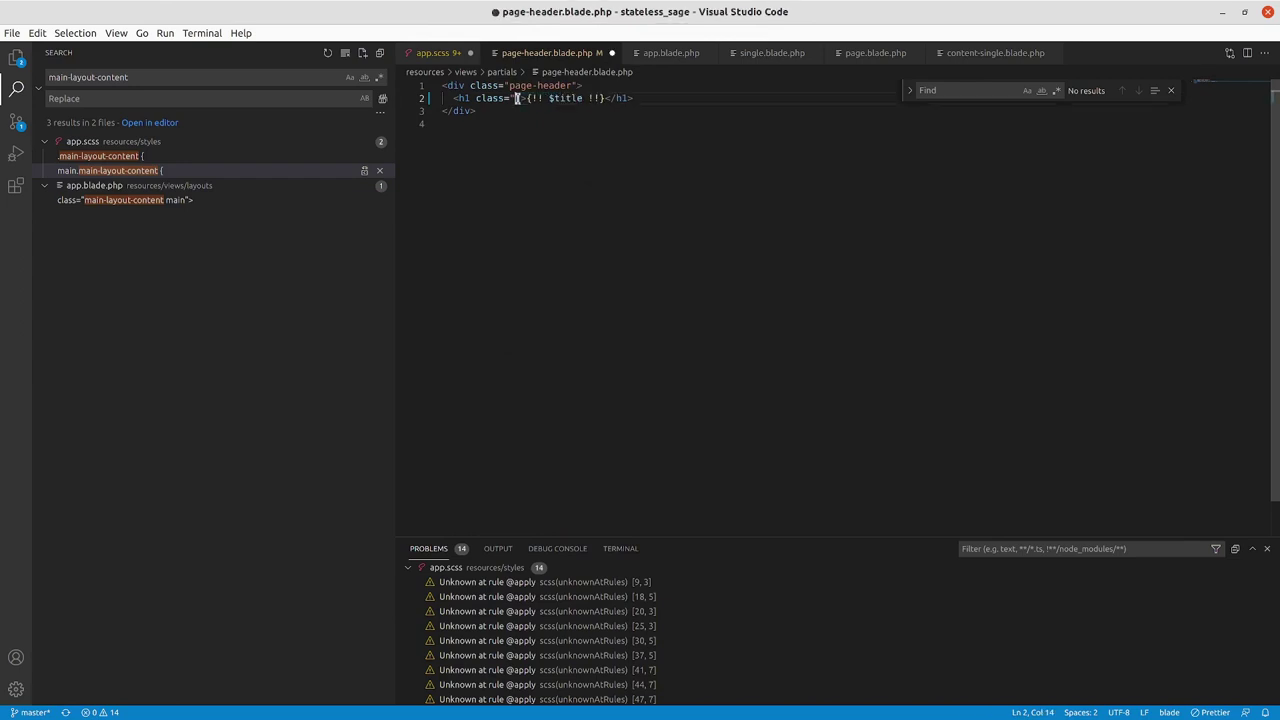
{"action": "key", "text": "shift+Left"}
{"action": "key", "text": "shift+Left"}
{"action": "key", "text": "shift+Left"}
{"action": "key", "text": "shift+Left"}
{"action": "key", "text": "shift+Left"}
{"action": "key", "text": "shift+Left"}
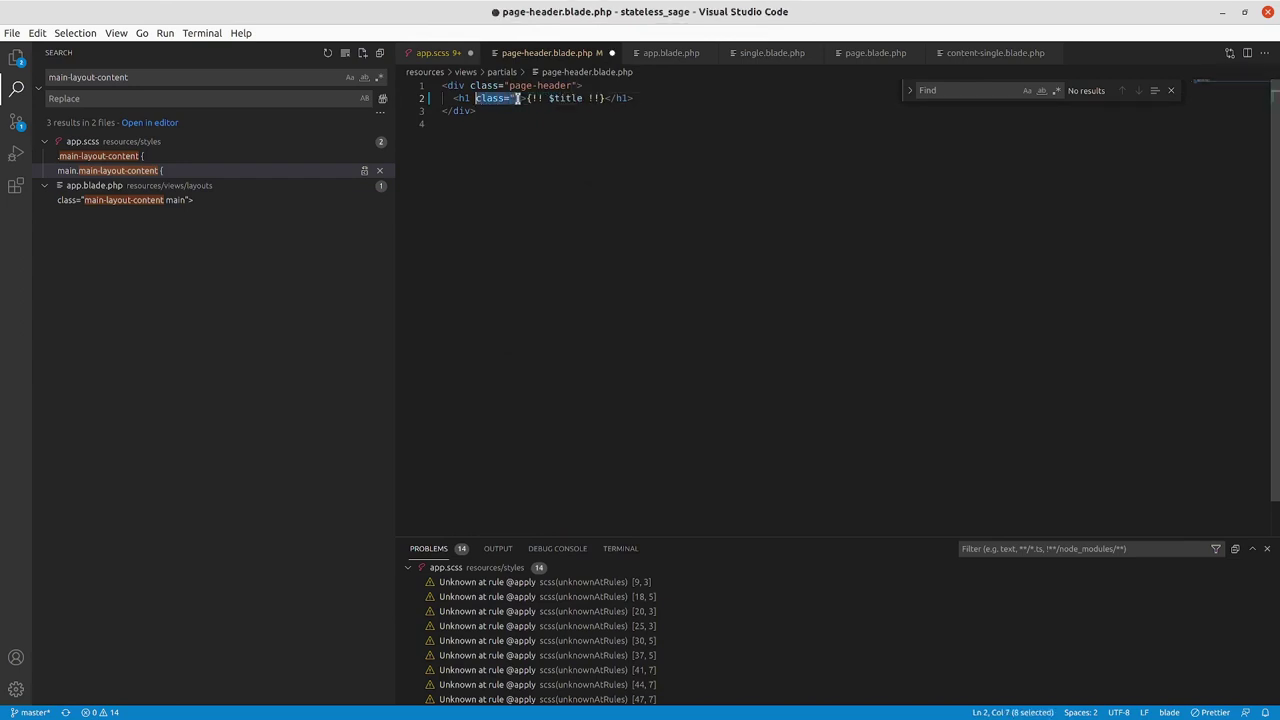
{"action": "key", "text": "BackSpace"}
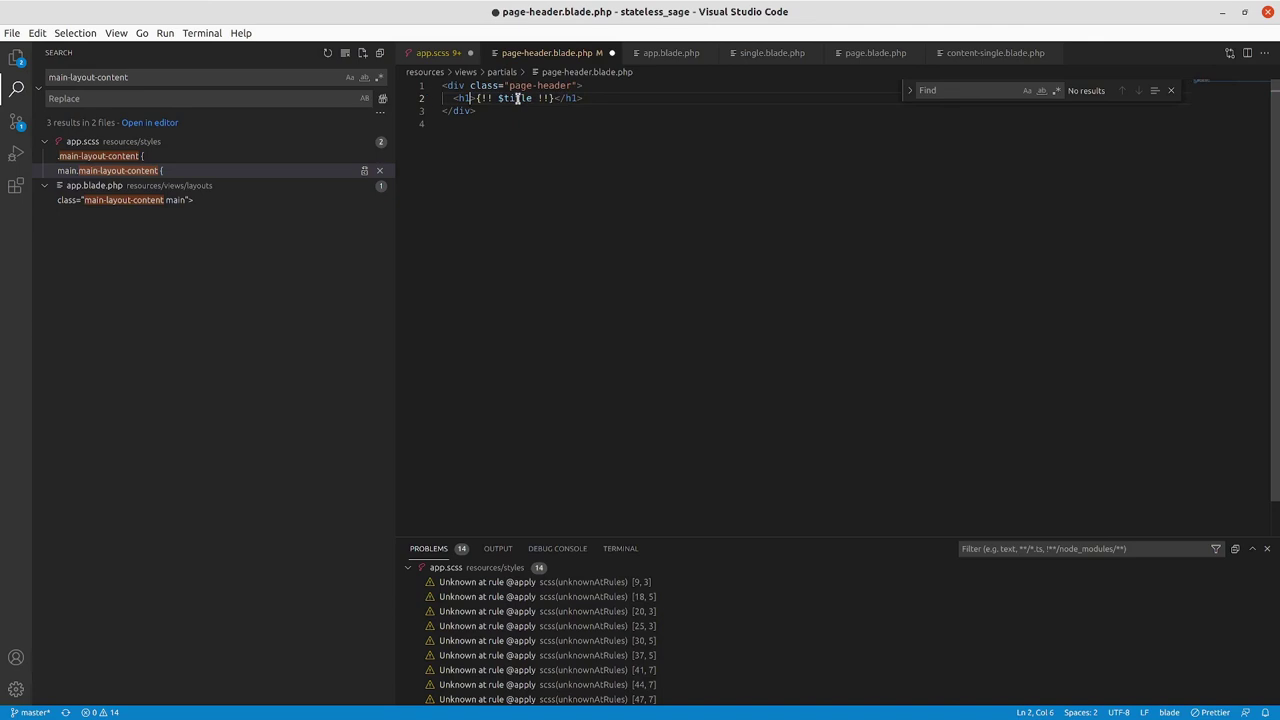
{"action": "key", "text": "ctrl+s"}
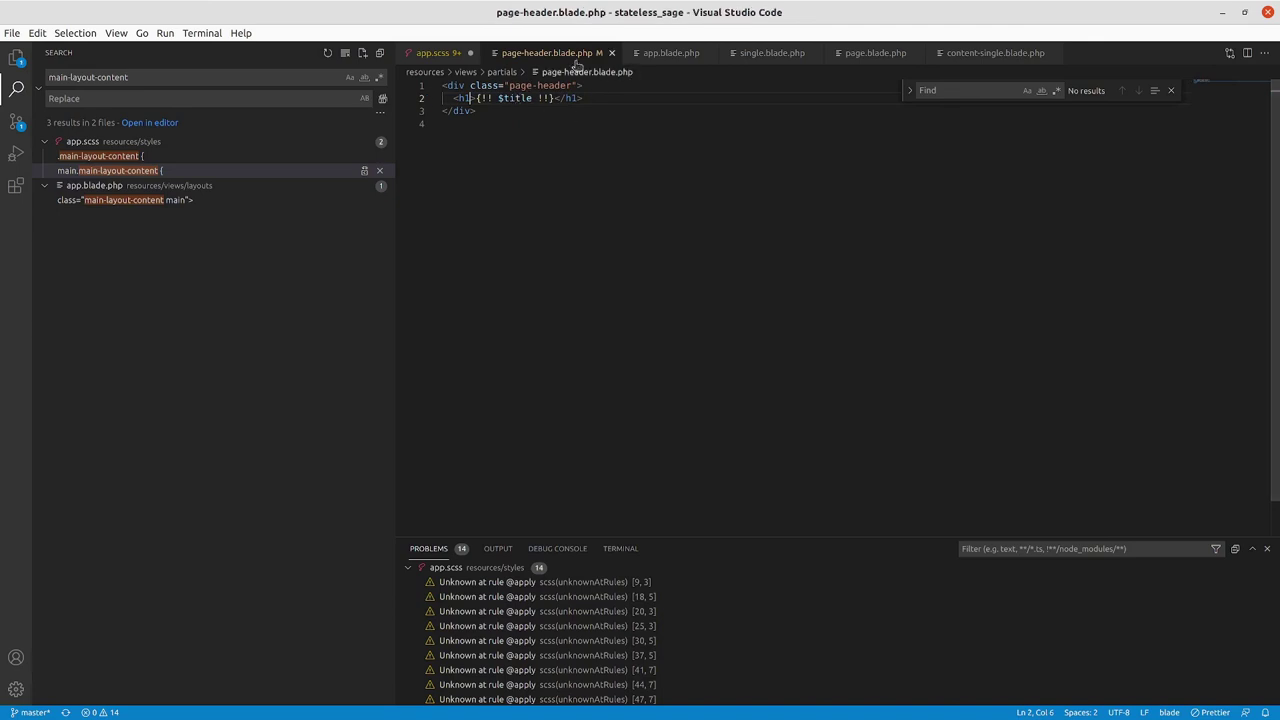
Replace hover:text-scgold-100 with text-3xl in app.scss's h1 rule and save
{"action": "left_click", "coordinate": [433, 52]}
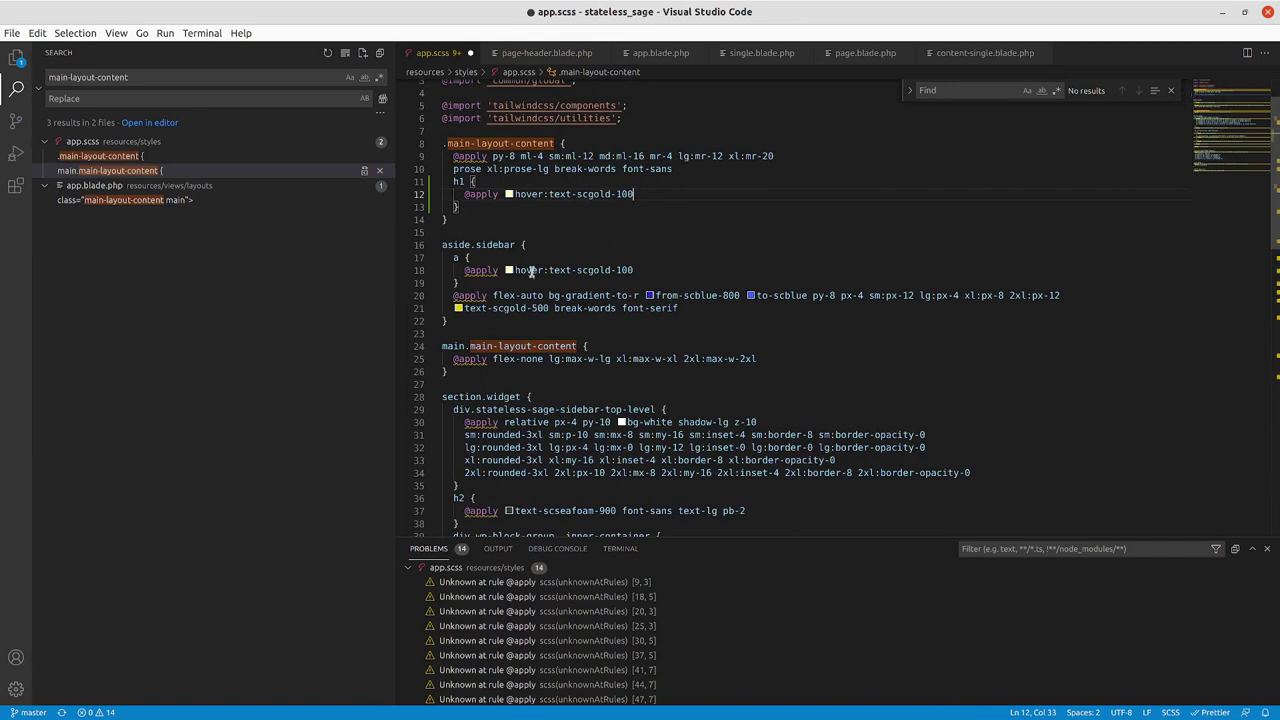
{"action": "key", "text": "shift+ctrl+Left"}
{"action": "key", "text": "shift+ctrl+Left"}
{"action": "key", "text": "shift+ctrl+Left"}
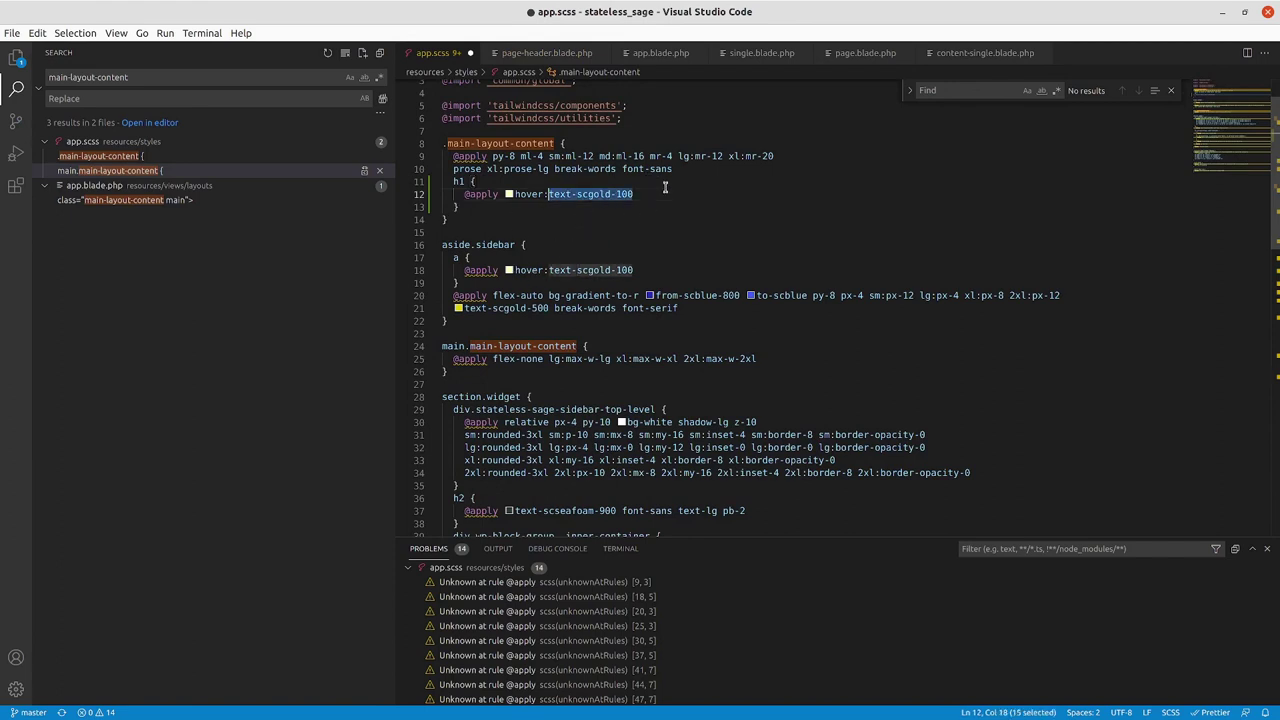
{"action": "key", "text": "shift+ctrl+Left"}
{"action": "key", "text": "shift+ctrl+Left"}
{"action": "key", "text": "shift+ctrl+Right"}
{"action": "key", "text": "shift+Right"}
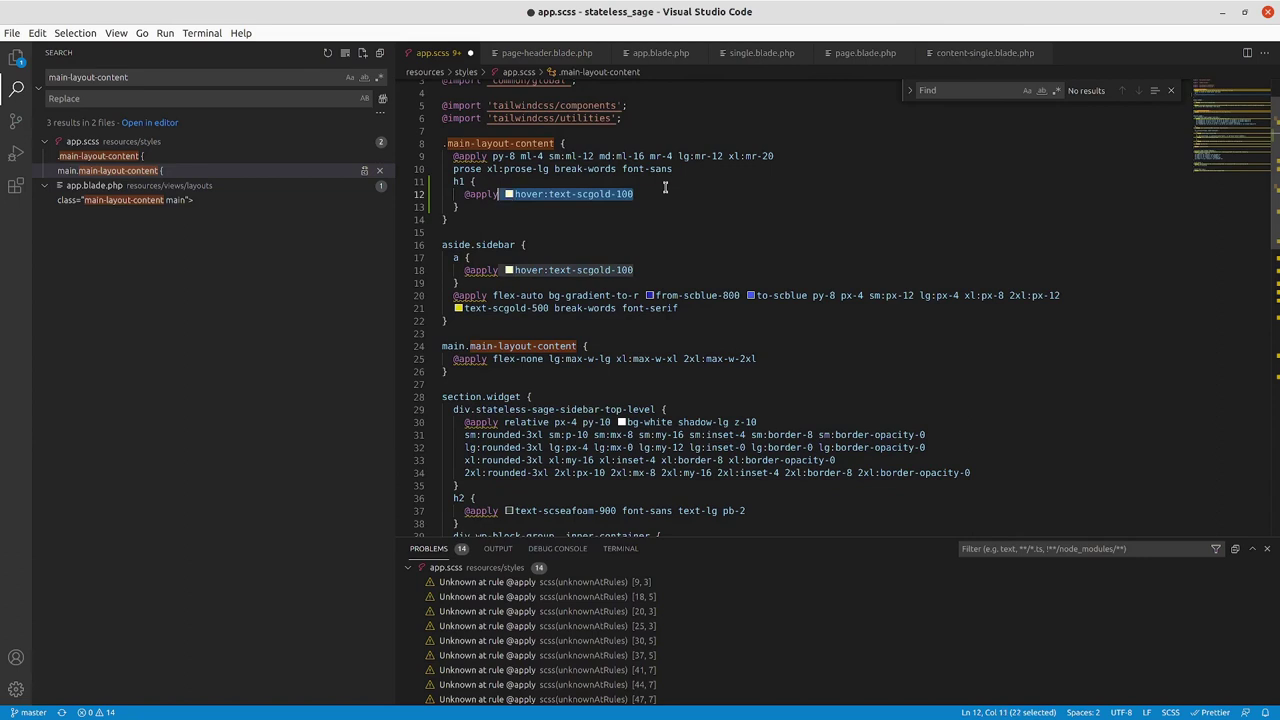
{"action": "type", "text": "text-3xl"}
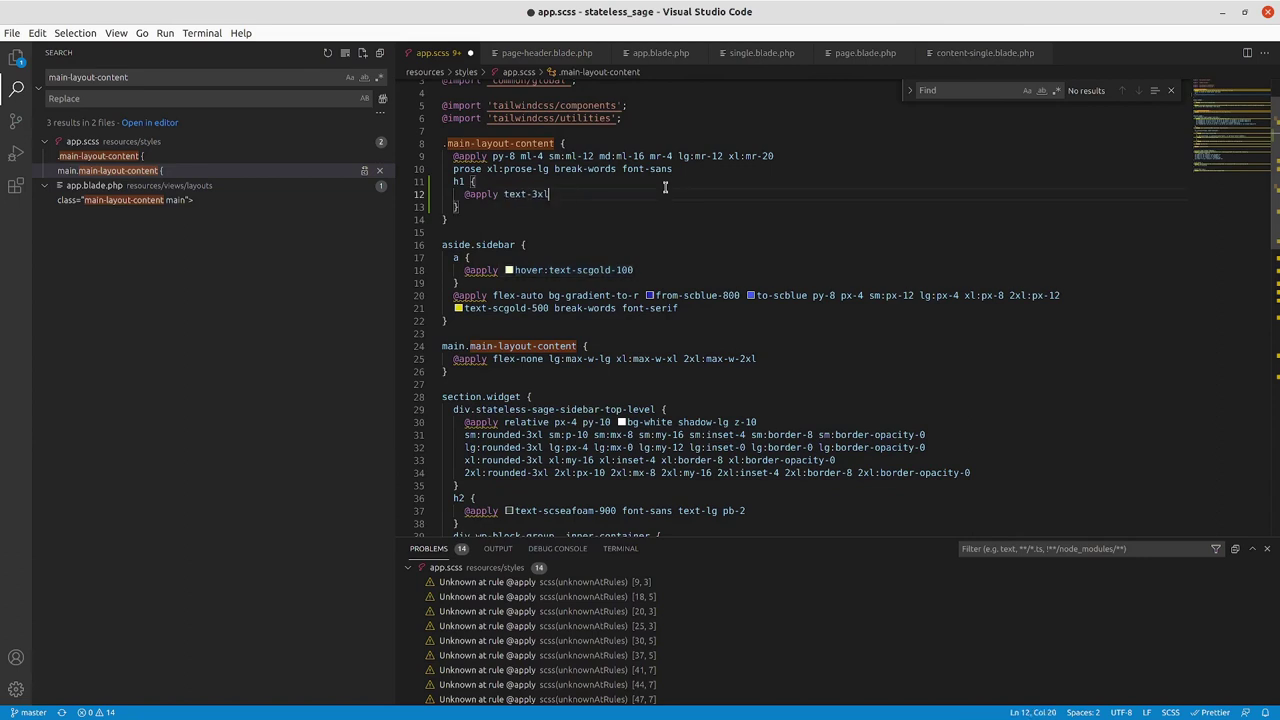
{"action": "key", "text": "ctrl+s"}
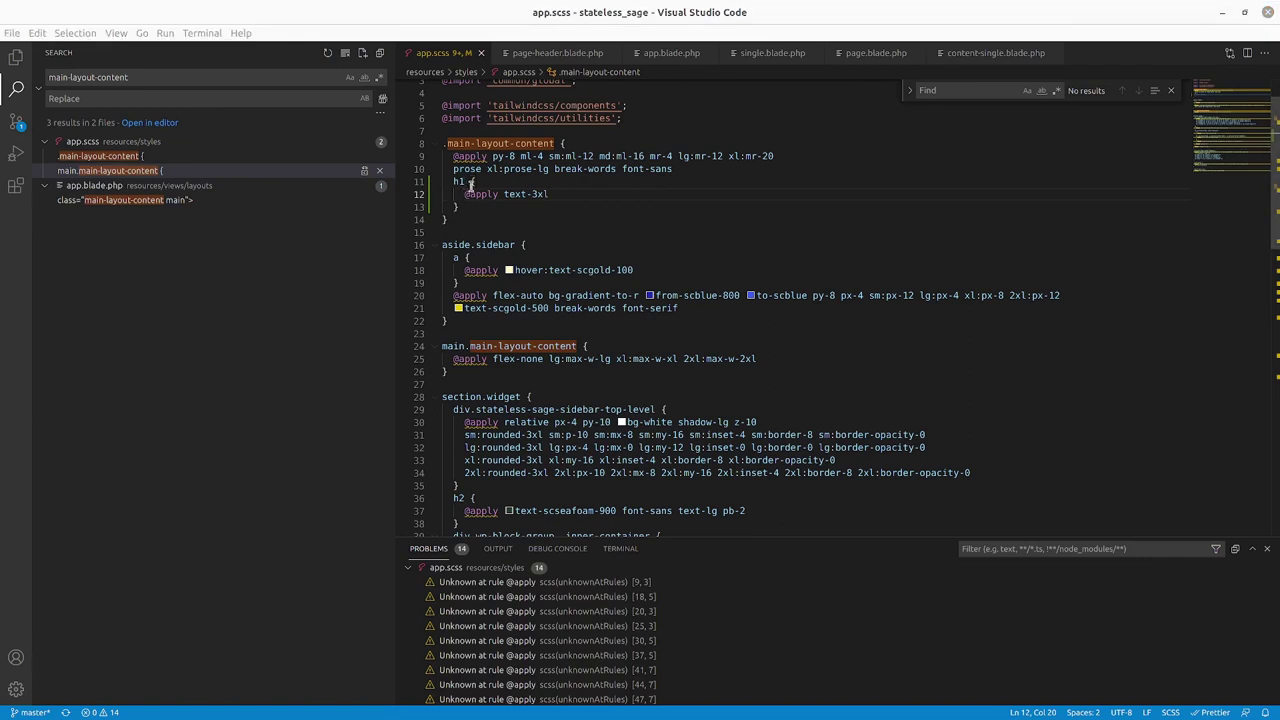
{"action": "left_click", "coordinate": [459, 206]}
{"action": "left_click_drag", "start_coordinate": [459, 206], "coordinate": [432, 181]}
{"action": "key", "text": "ctrl+c"}
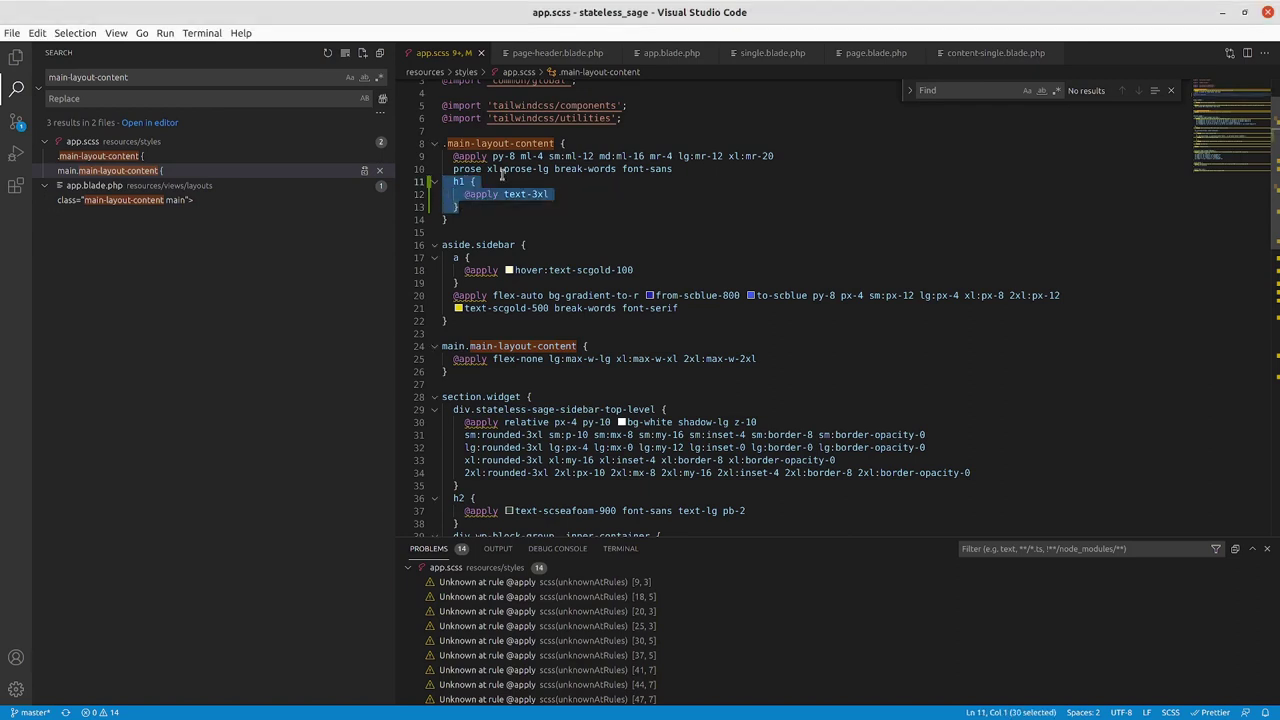
{"action": "key", "text": "BackSpace"}
{"action": "left_click", "coordinate": [574, 146]}
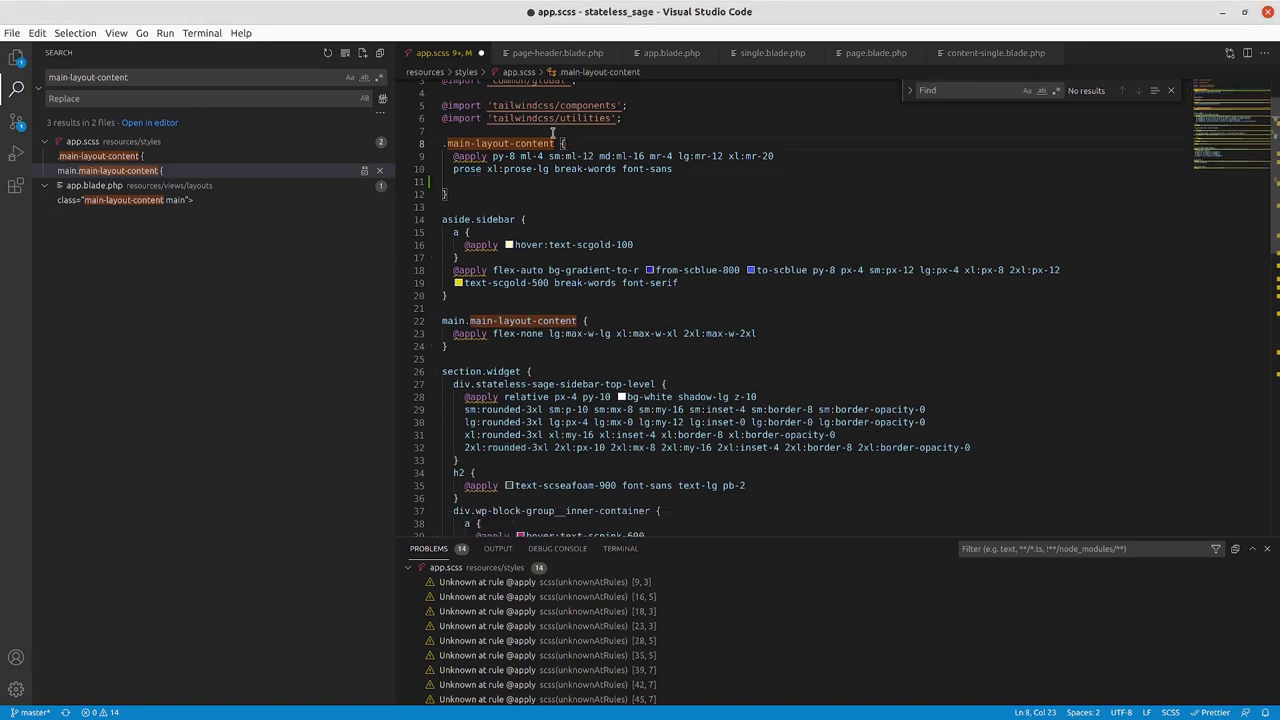
{"action": "key", "text": "ctrl+v"}
{"action": "key", "text": "ctrl+s"}
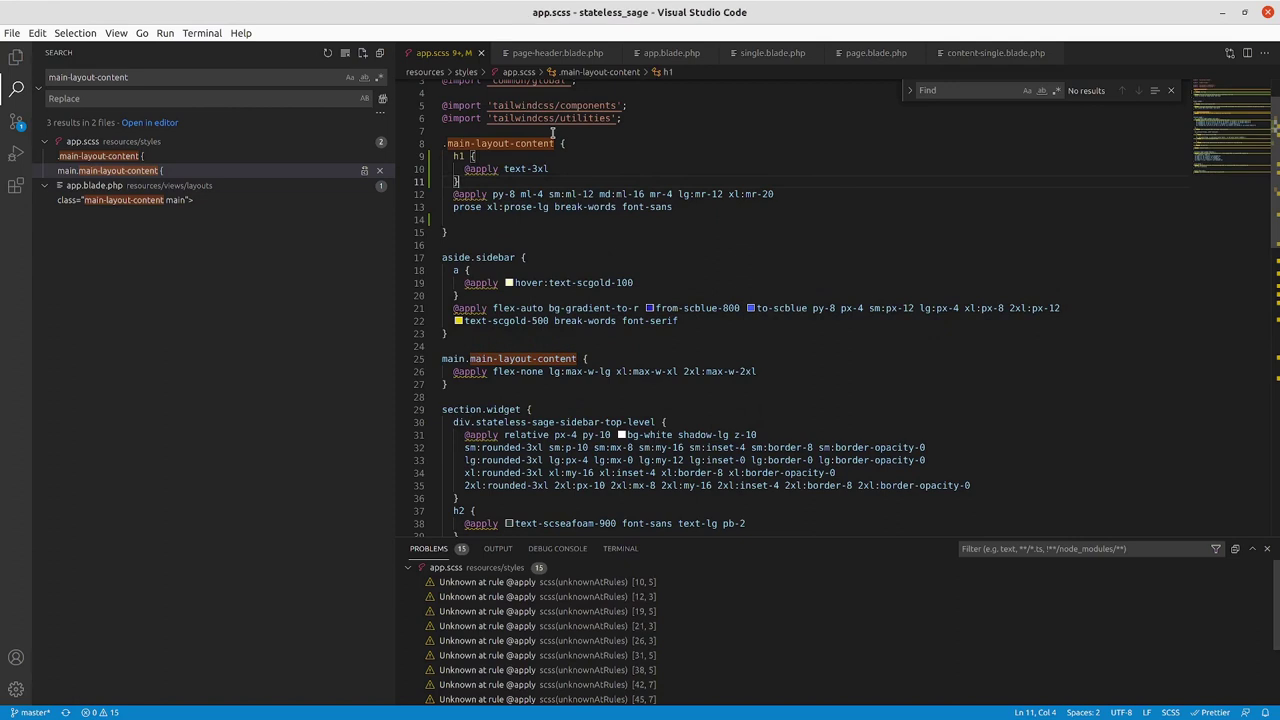
{"action": "left_click", "coordinate": [698, 219]}
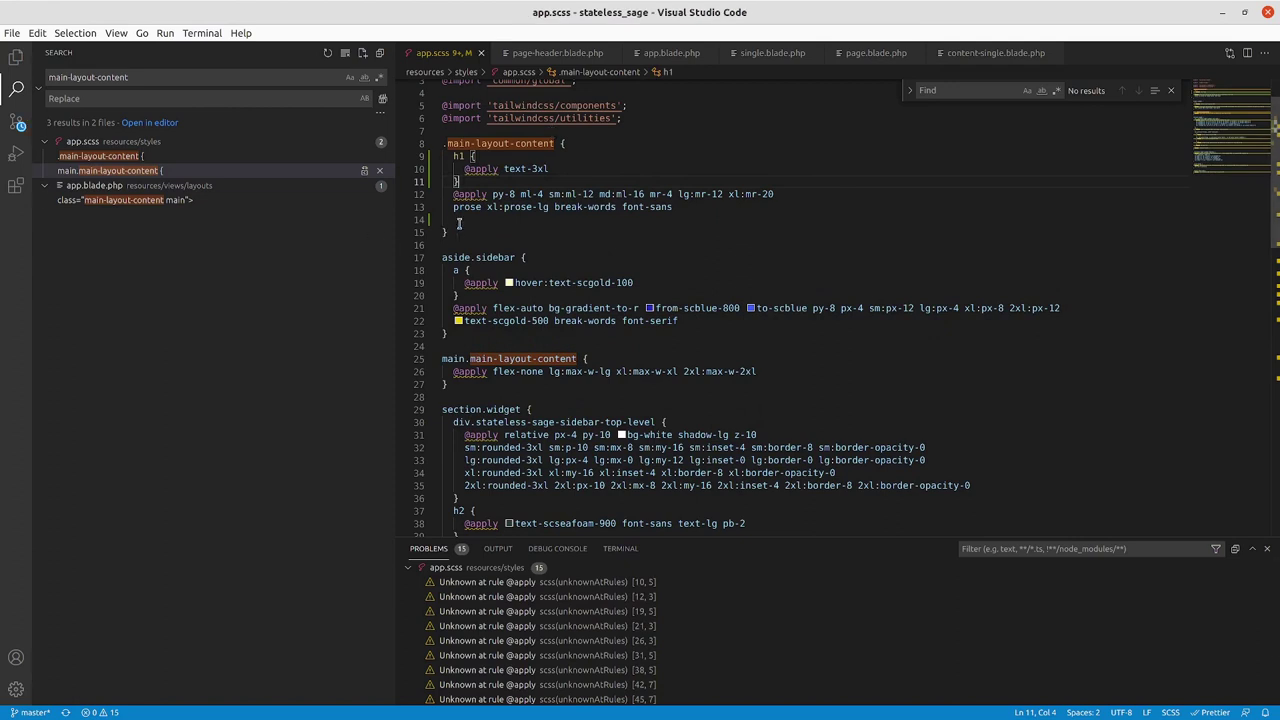
{"action": "left_click", "coordinate": [680, 206]}
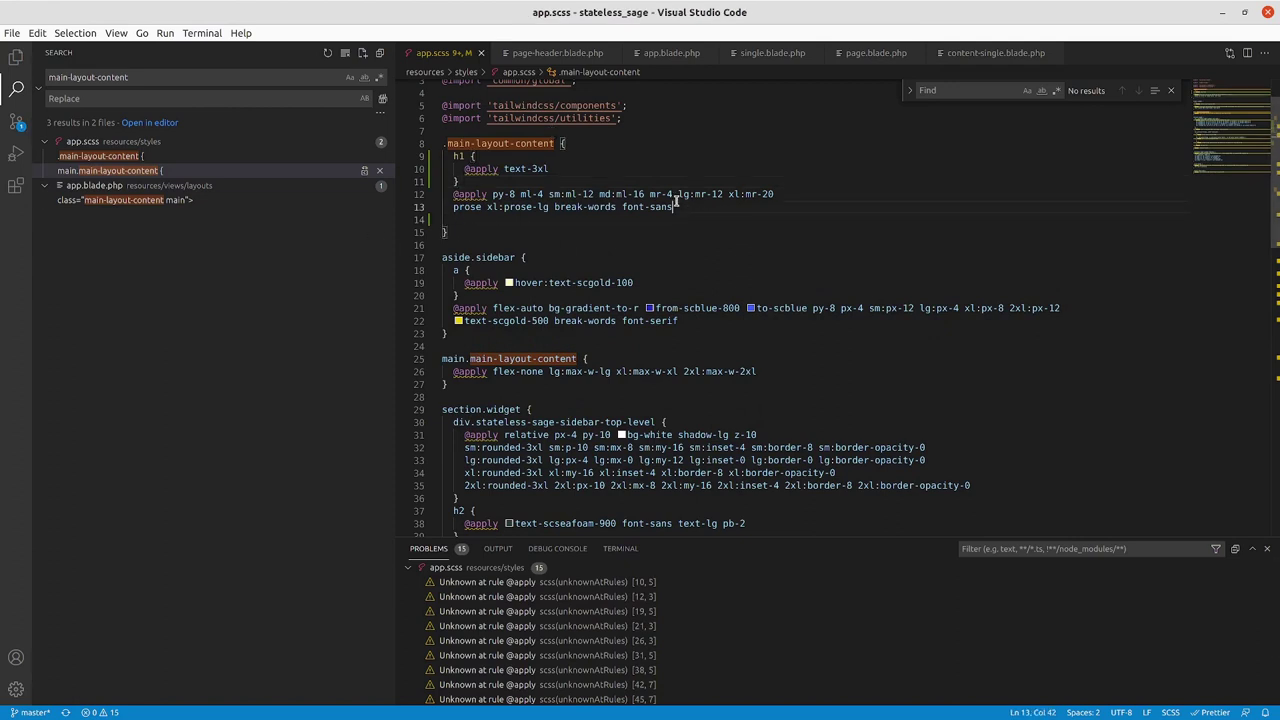
{"action": "key", "text": "Delete"}
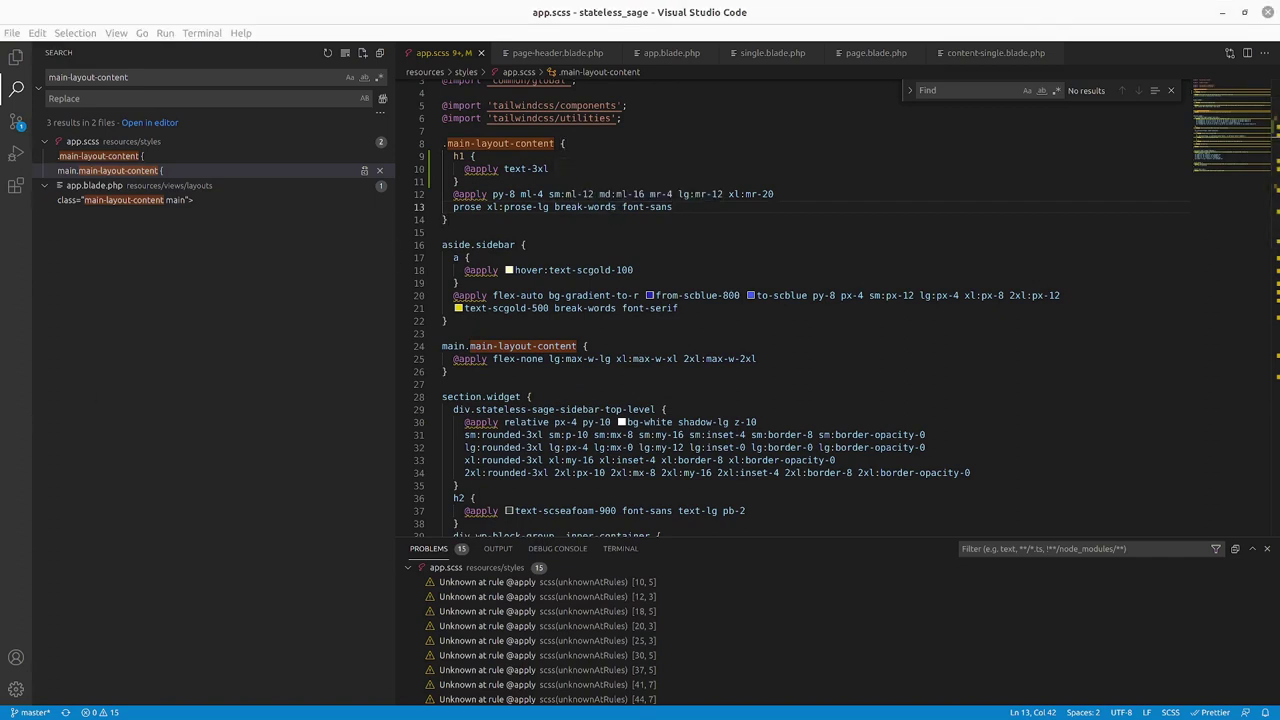
{"action": "key", "text": "alt+Tab"}
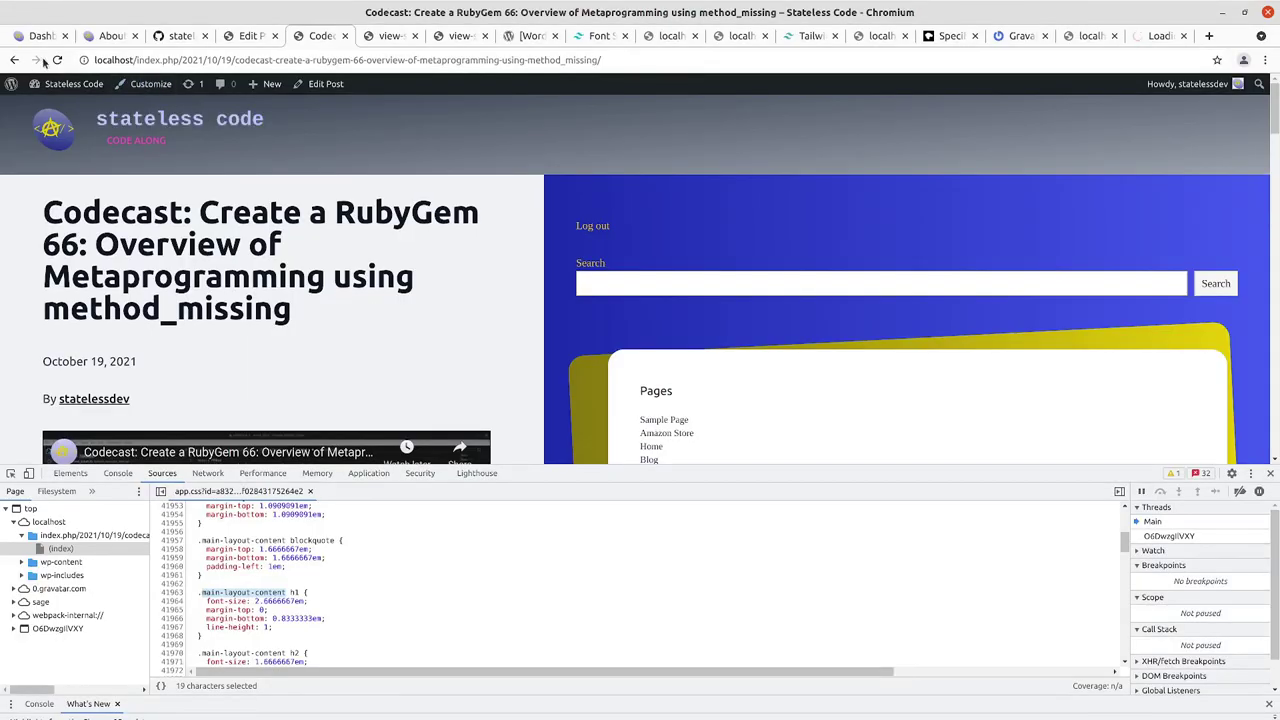
{"action": "left_click", "coordinate": [57, 60]}
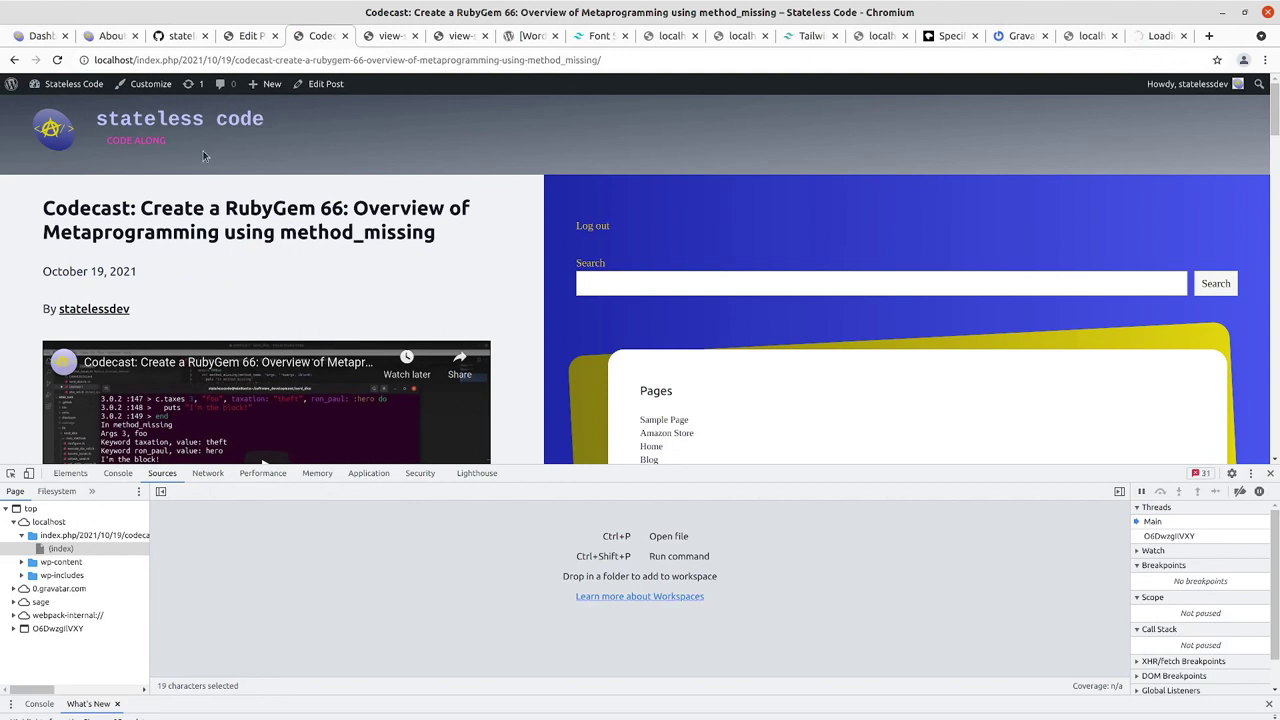
{"action": "left_click", "coordinate": [62, 140]}
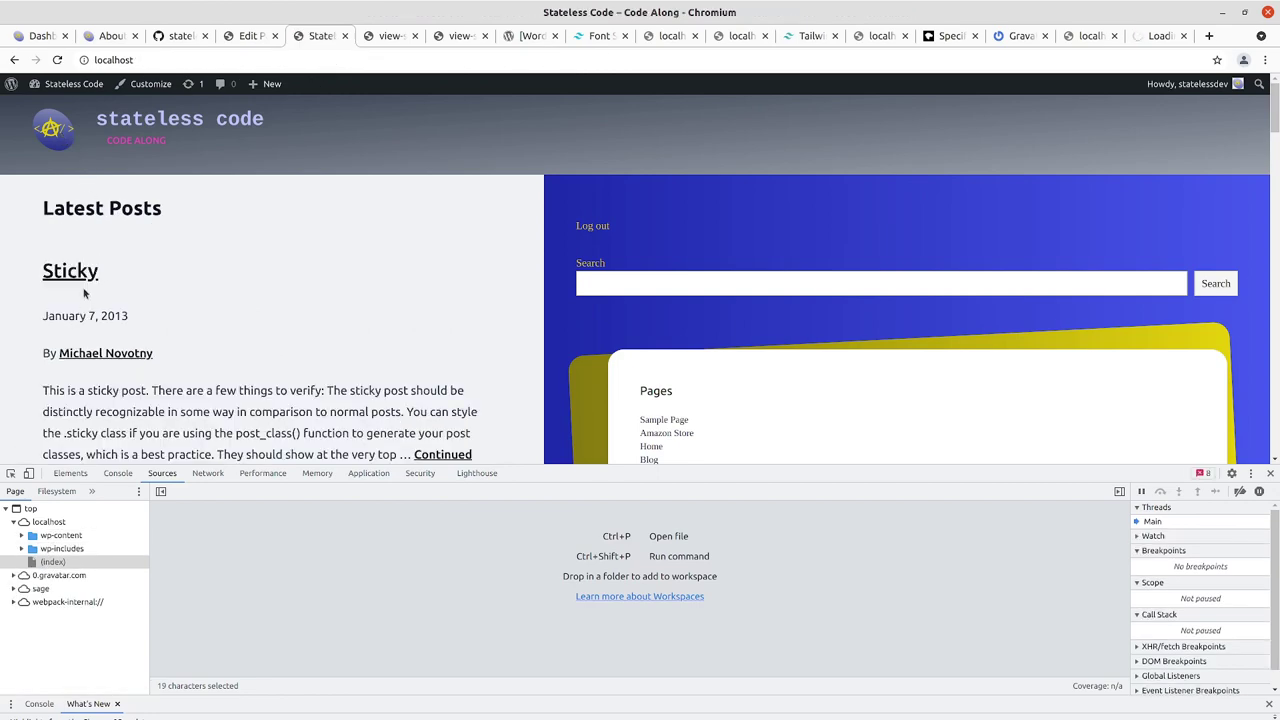
{"action": "scroll", "coordinate": [98, 307], "scroll_direction": "down", "scroll_amount": 2}
{"action": "scroll", "coordinate": [98, 307], "scroll_direction": "down", "scroll_amount": 4}
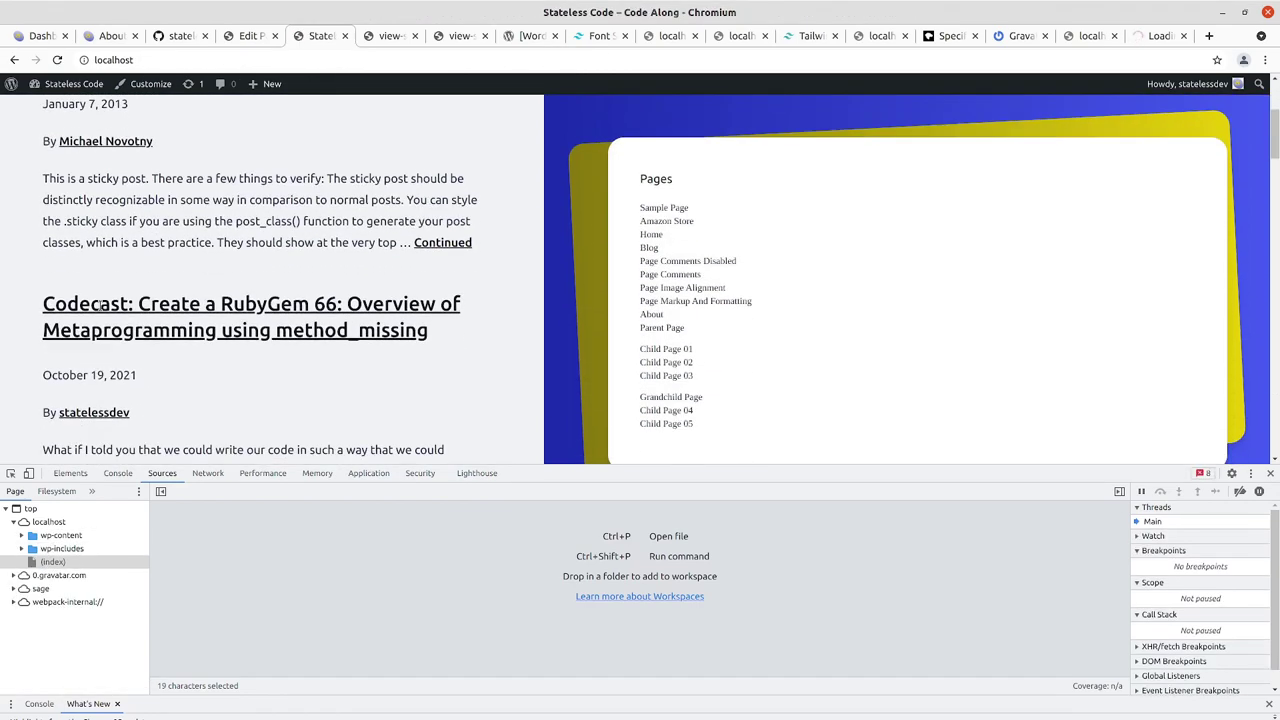
{"action": "scroll", "coordinate": [98, 312], "scroll_direction": "up", "scroll_amount": 5}
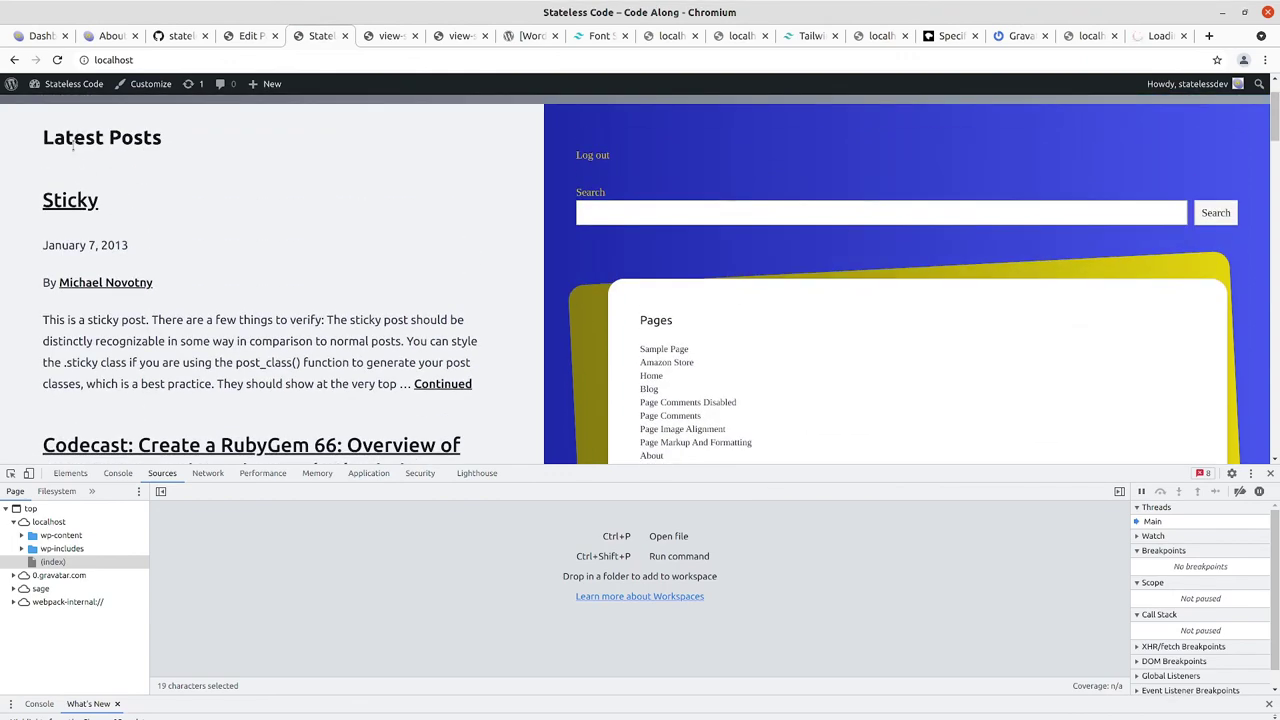
{"action": "key", "text": "alt+Tab"}
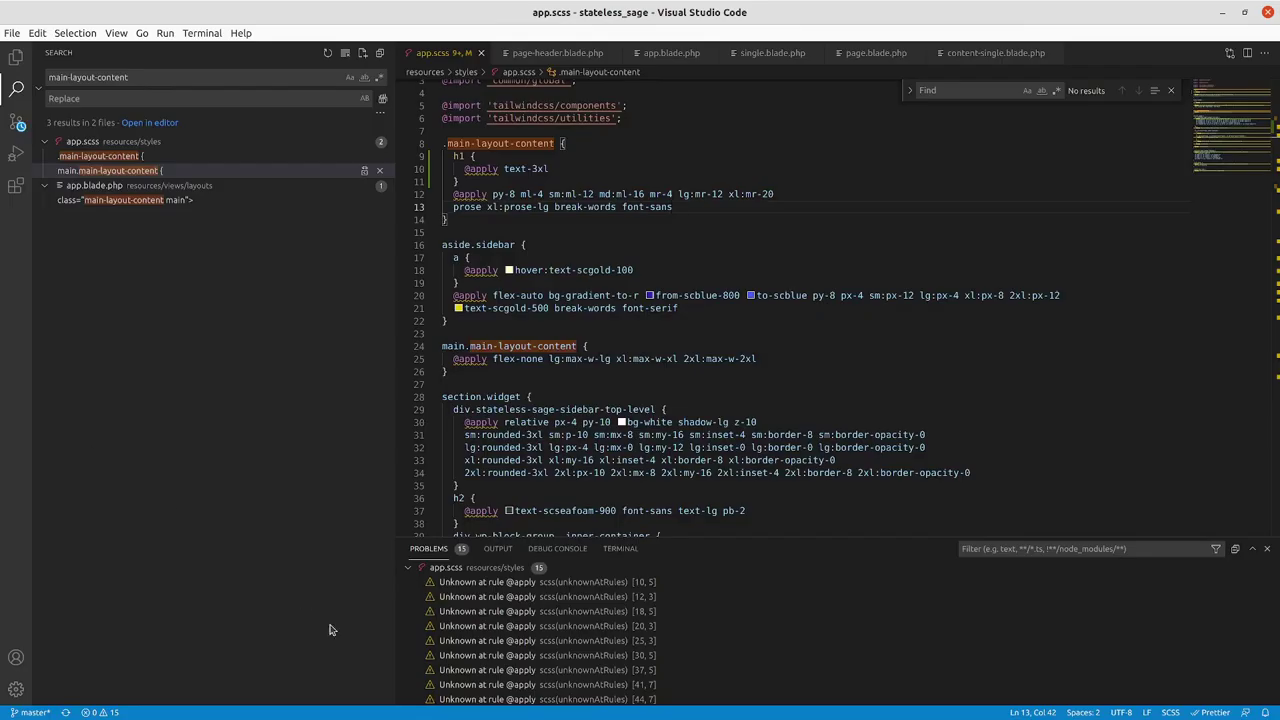
Change the h1 rule in app.scss from text-3xl to text-4xl and save
{"action": "left_click", "coordinate": [553, 194]}
{"action": "left_click", "coordinate": [531, 172]}
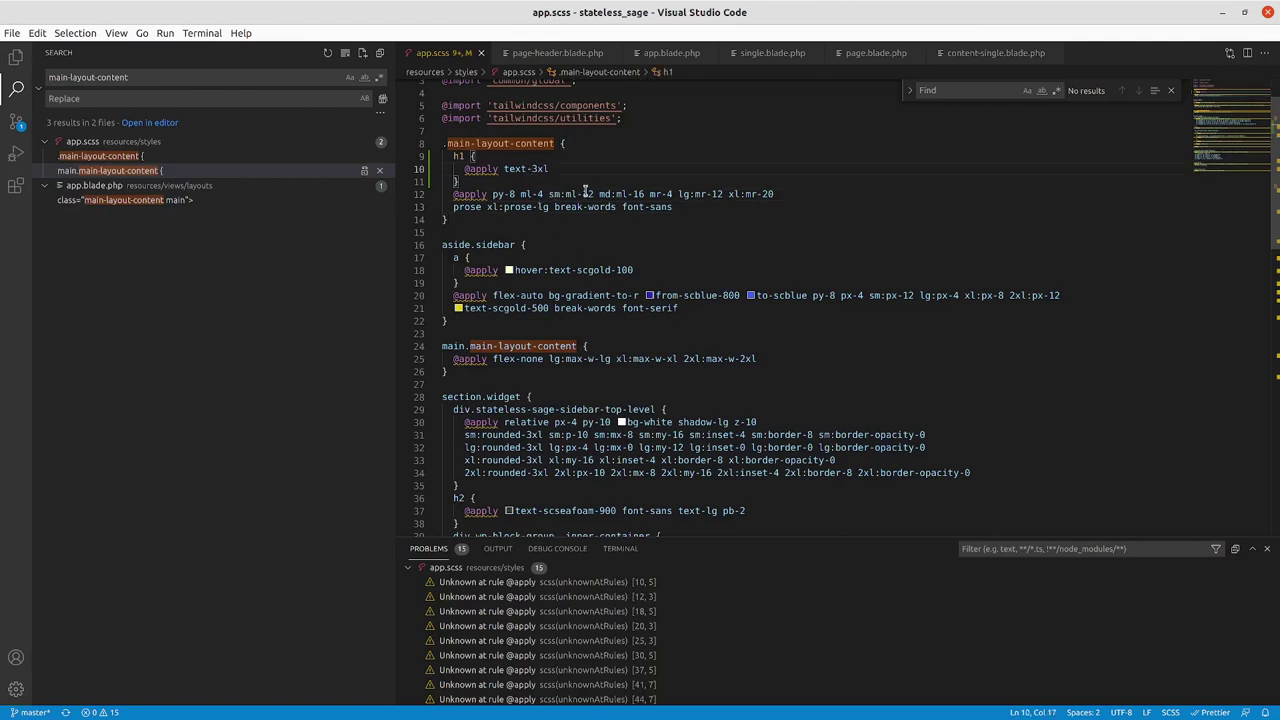
{"action": "key", "text": "Delete"}
{"action": "type", "text": "4"}
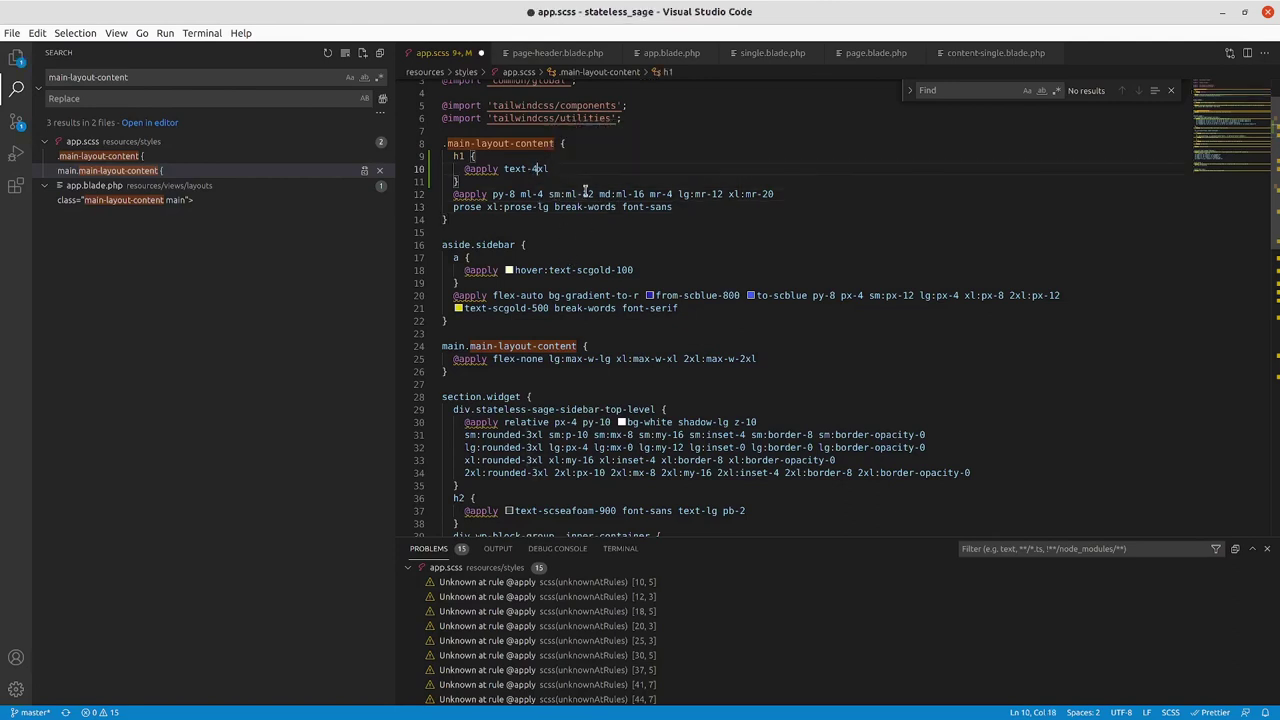
{"action": "key", "text": "ctrl+s"}
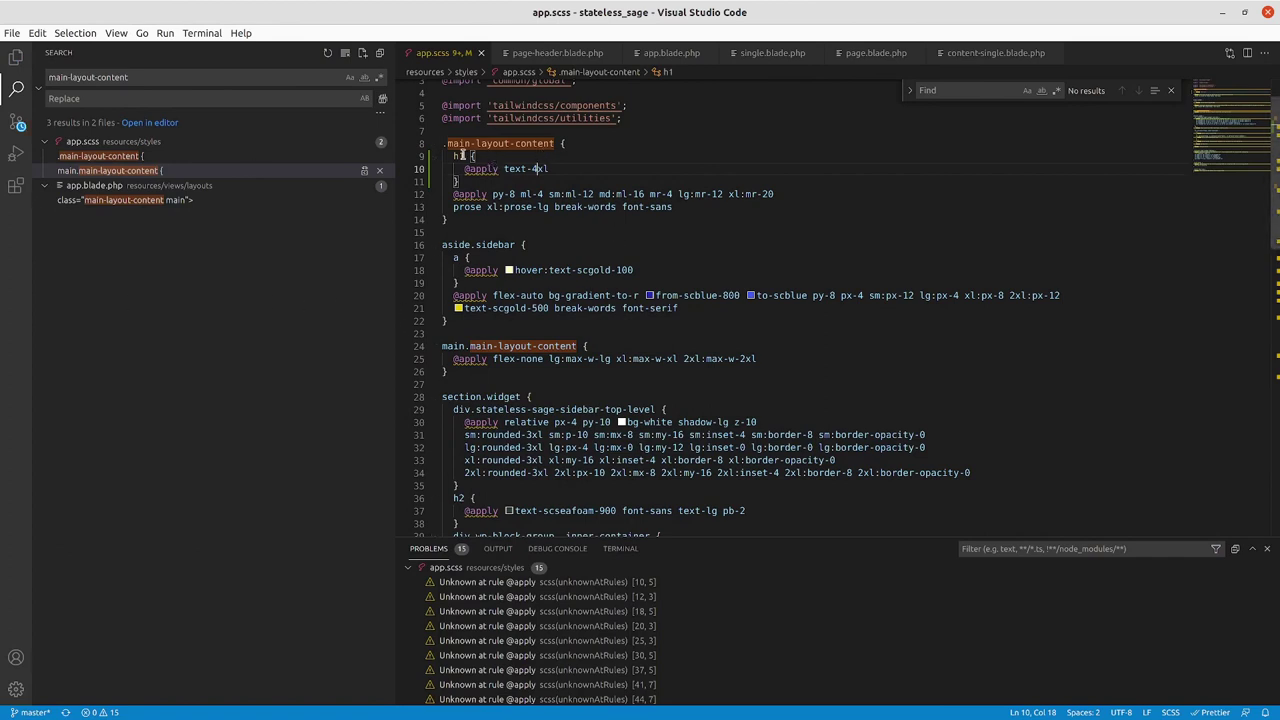
Duplicate the h1 rule block below itself and change the copy's selector to h2
{"action": "left_click", "coordinate": [477, 183]}
{"action": "key", "text": "shift+Up"}
{"action": "key", "text": "shift+Up"}
{"action": "key", "text": "shift+Home"}
{"action": "key", "text": "shift+Home"}
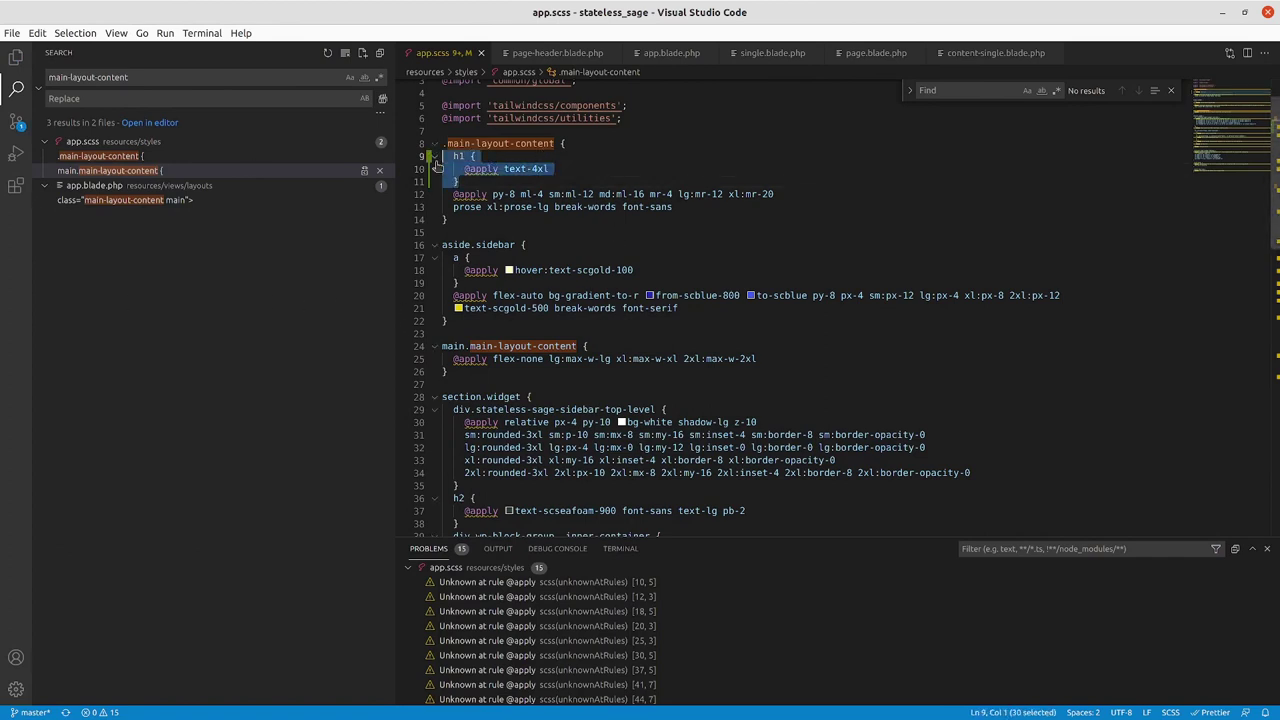
{"action": "left_click", "coordinate": [468, 181]}
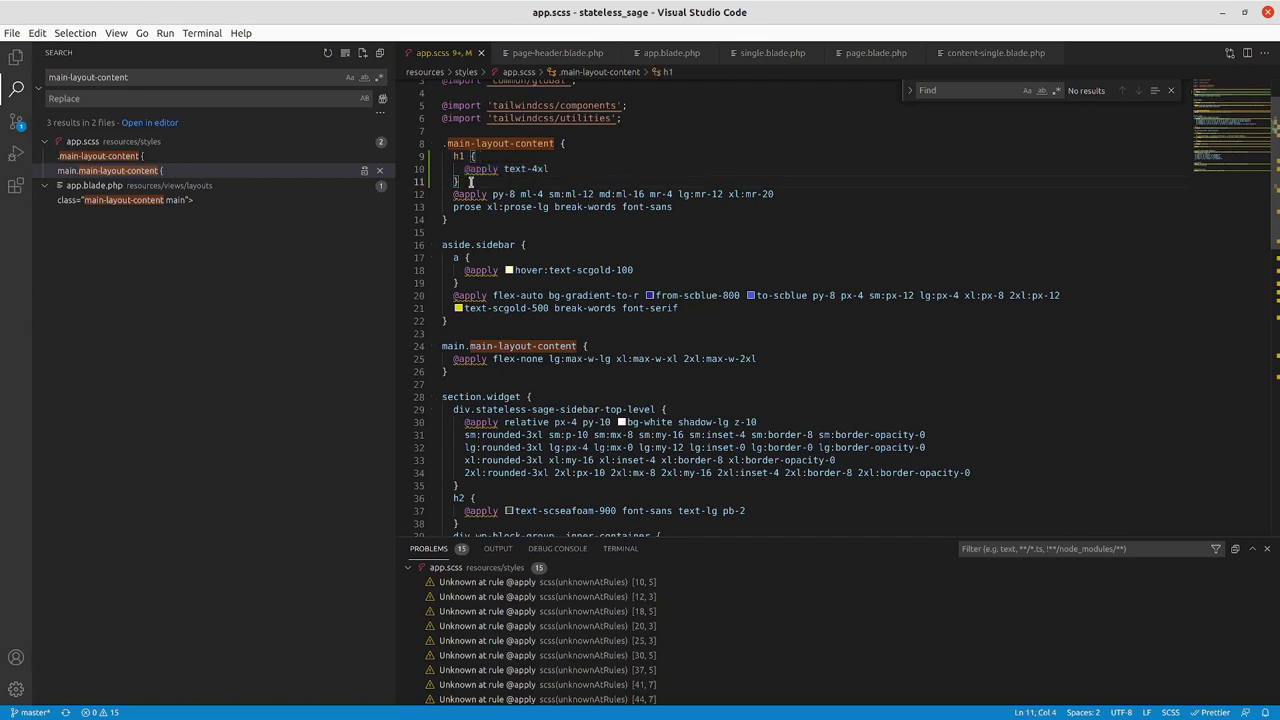
{"action": "key", "text": "Return"}
{"action": "type", "text": "h1 {     @apply text-4xl   }"}
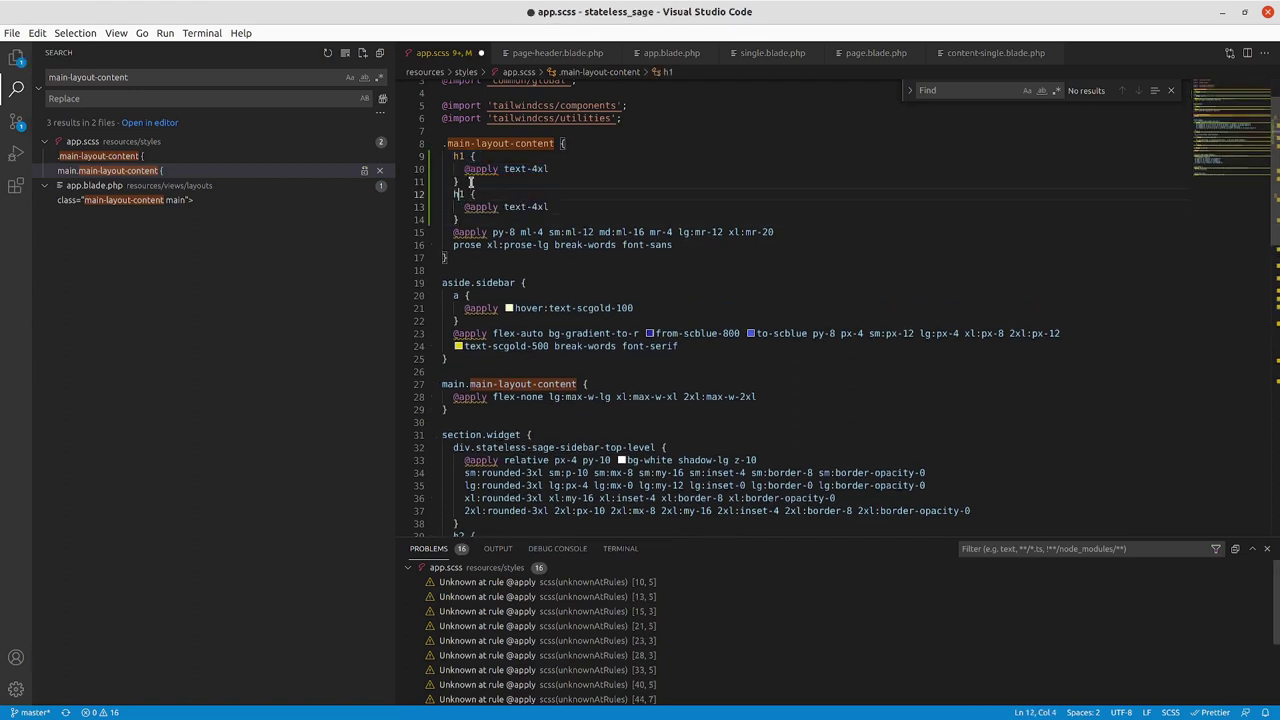
{"action": "key", "text": "Down"}
{"action": "key", "text": "Delete"}
{"action": "type", "text": "2"}
Set the h2 rule to text-3xl, save app.scss, and reload the blog in Chromium
{"action": "key", "text": "Down"}
{"action": "key", "text": "Down"}
{"action": "key", "text": "Down"}
{"action": "key", "text": "ctrl+Right"}
{"action": "key", "text": "ctrl+Right"}
{"action": "key", "text": "Up"}
{"action": "key", "text": "Up"}
{"action": "key", "text": "Left"}
{"action": "key", "text": "Left"}
{"action": "key", "text": "shift+Left"}
{"action": "type", "text": "3"}
{"action": "key", "text": "ctrl+s"}
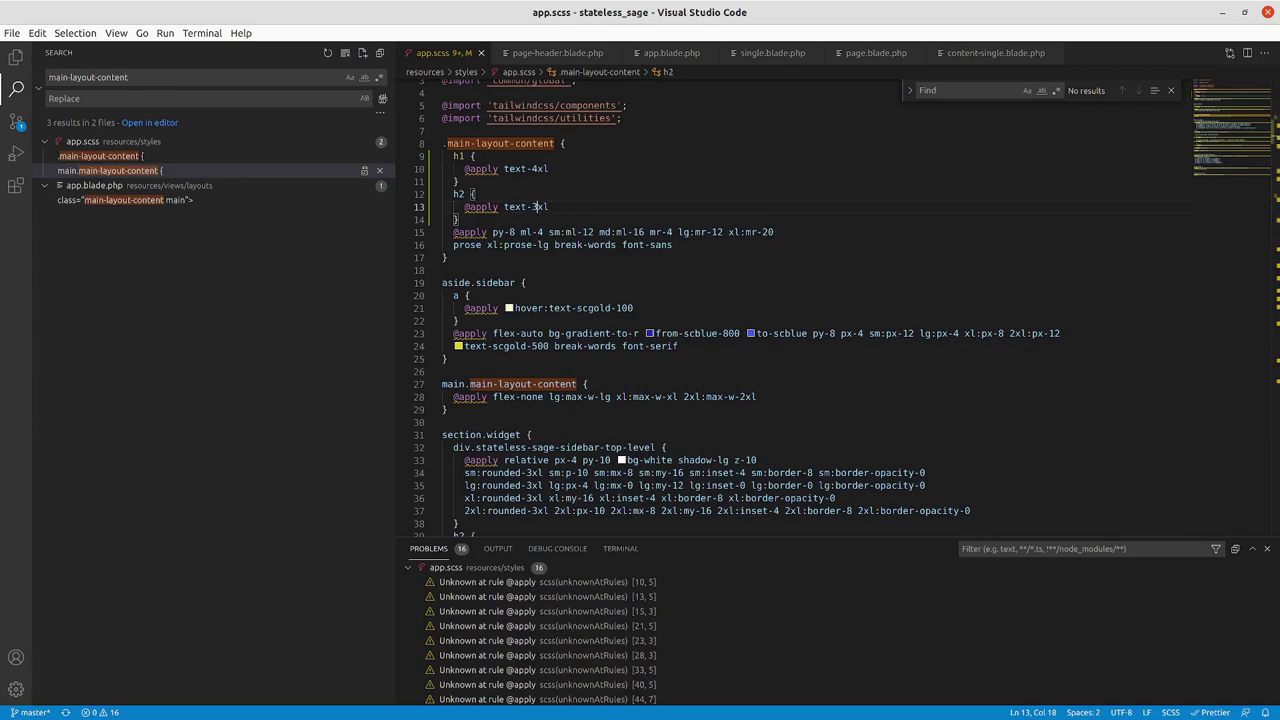
{"action": "key", "text": "alt+Tab"}
{"action": "left_click", "coordinate": [59, 60]}
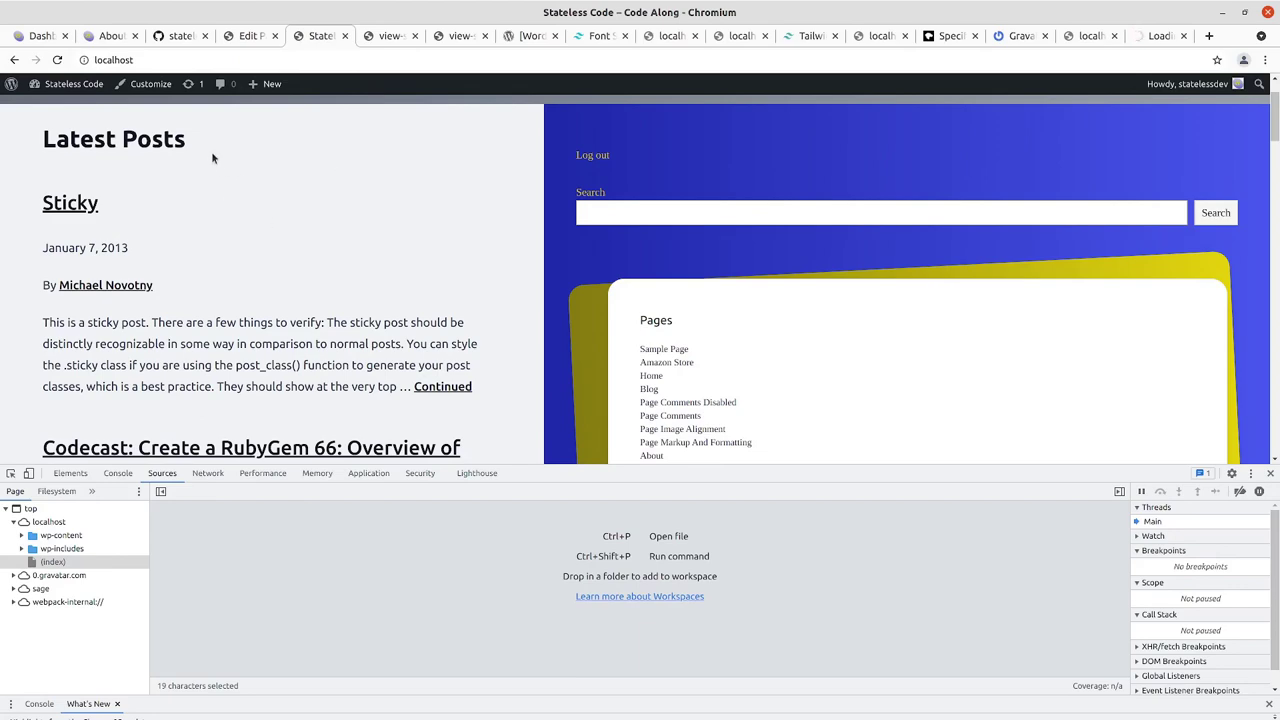
Reload localhost and open the Codecast RubyGem 66 post to inspect its title size
{"action": "scroll", "coordinate": [206, 186], "scroll_direction": "up", "scroll_amount": 1}
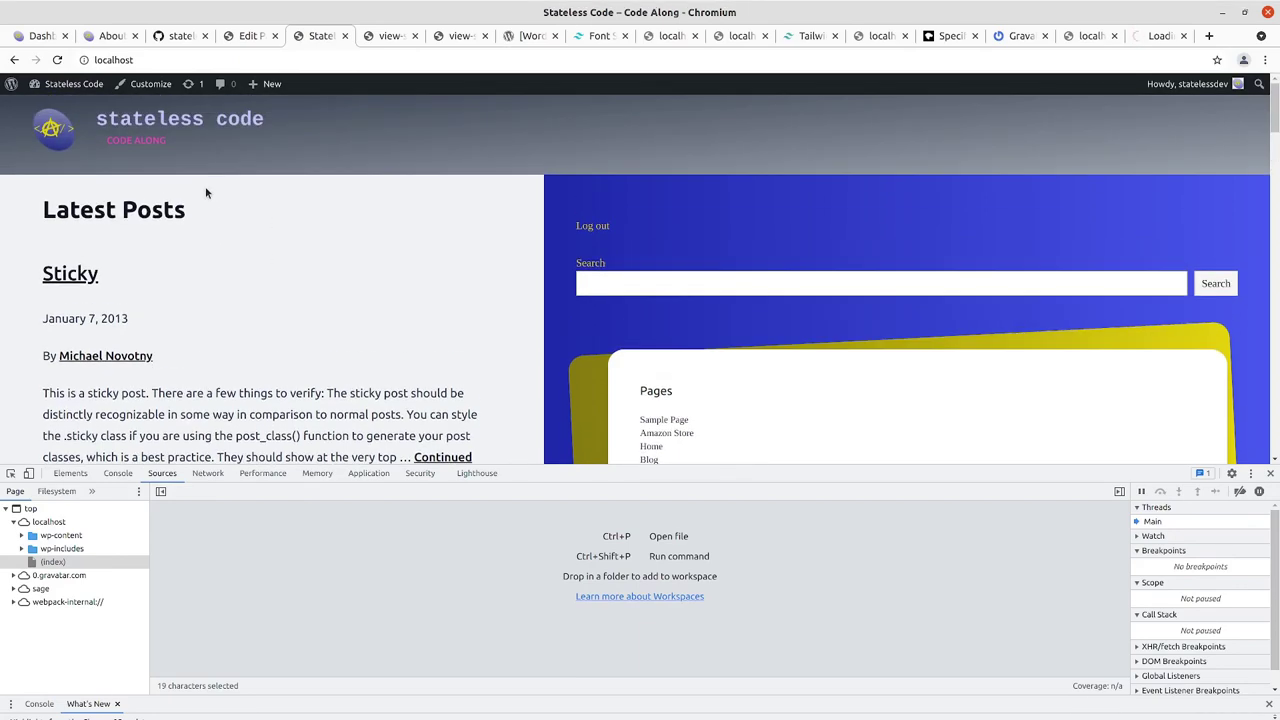
{"action": "scroll", "coordinate": [206, 190], "scroll_direction": "down", "scroll_amount": 2}
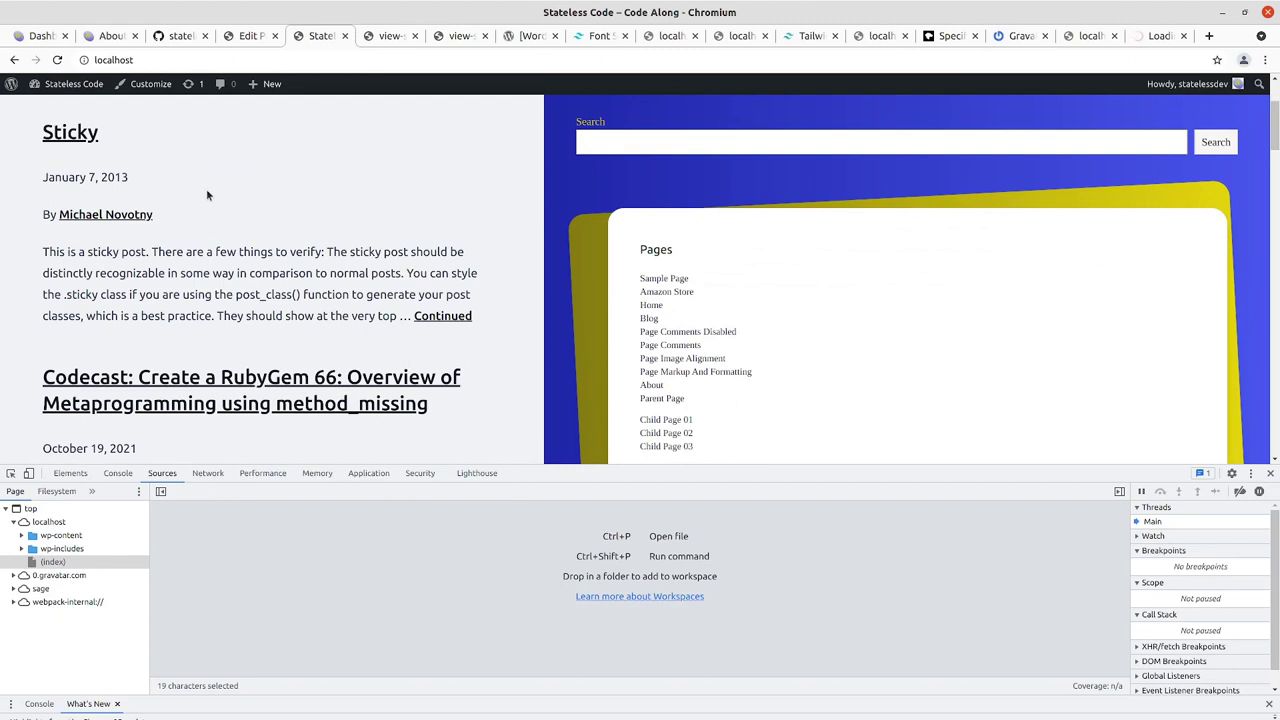
{"action": "left_click", "coordinate": [57, 60]}
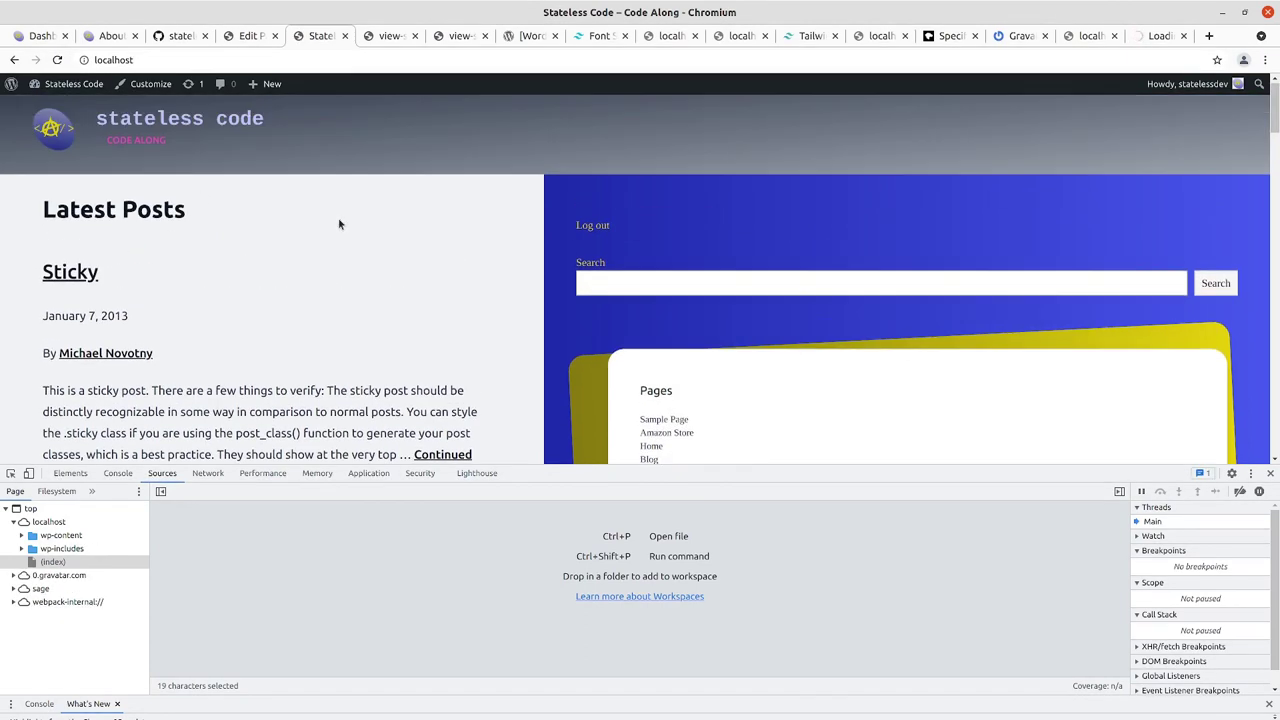
{"action": "scroll", "coordinate": [240, 253], "scroll_direction": "down", "scroll_amount": 4}
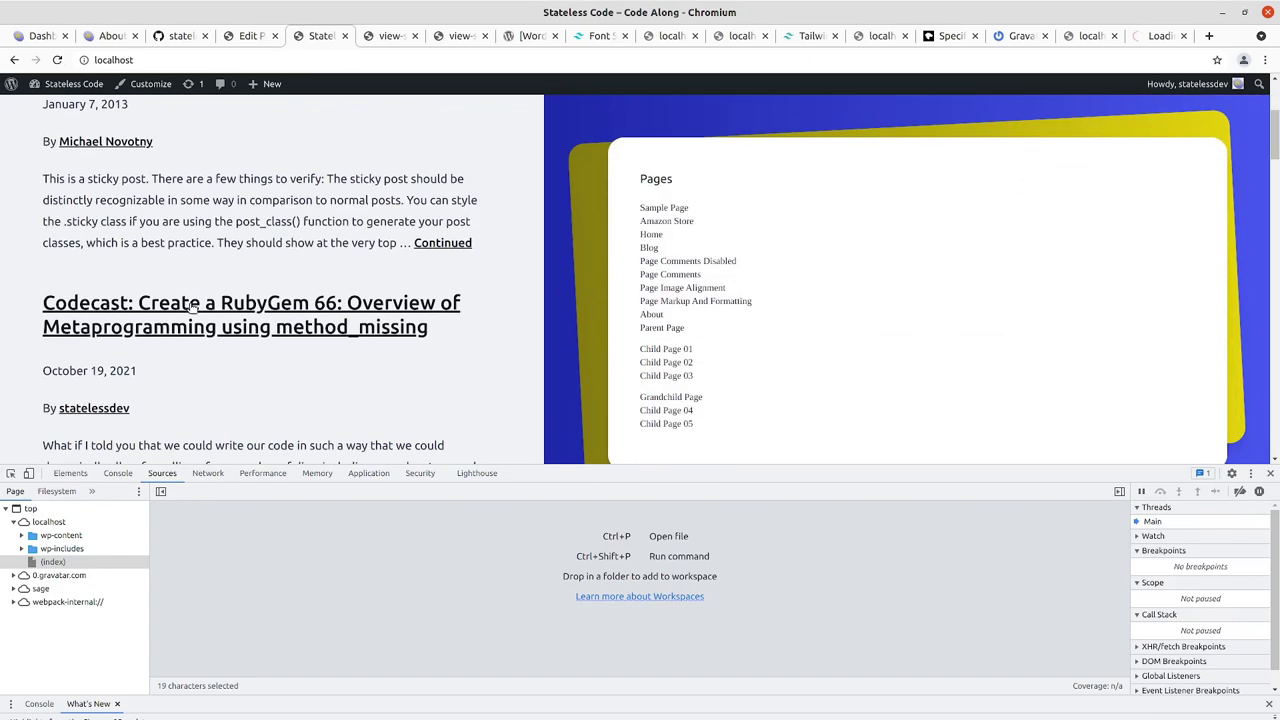
{"action": "left_click", "coordinate": [251, 302]}
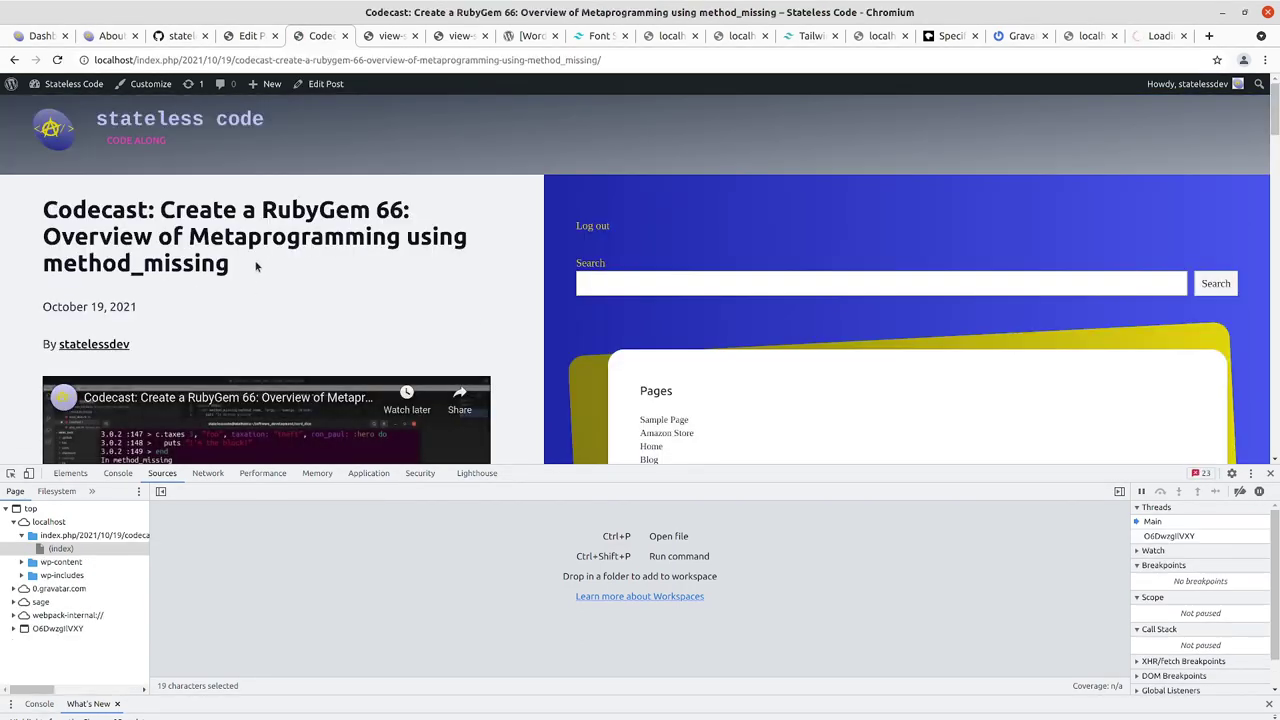
{"action": "scroll", "coordinate": [255, 260], "scroll_direction": "down", "scroll_amount": 5}
{"action": "scroll", "coordinate": [255, 260], "scroll_direction": "up", "scroll_amount": 2}
{"action": "scroll", "coordinate": [255, 260], "scroll_direction": "up", "scroll_amount": 4}
In the terminal, run git status, stage all changes, and start a signed commit
{"action": "key", "text": "alt+Tab"}
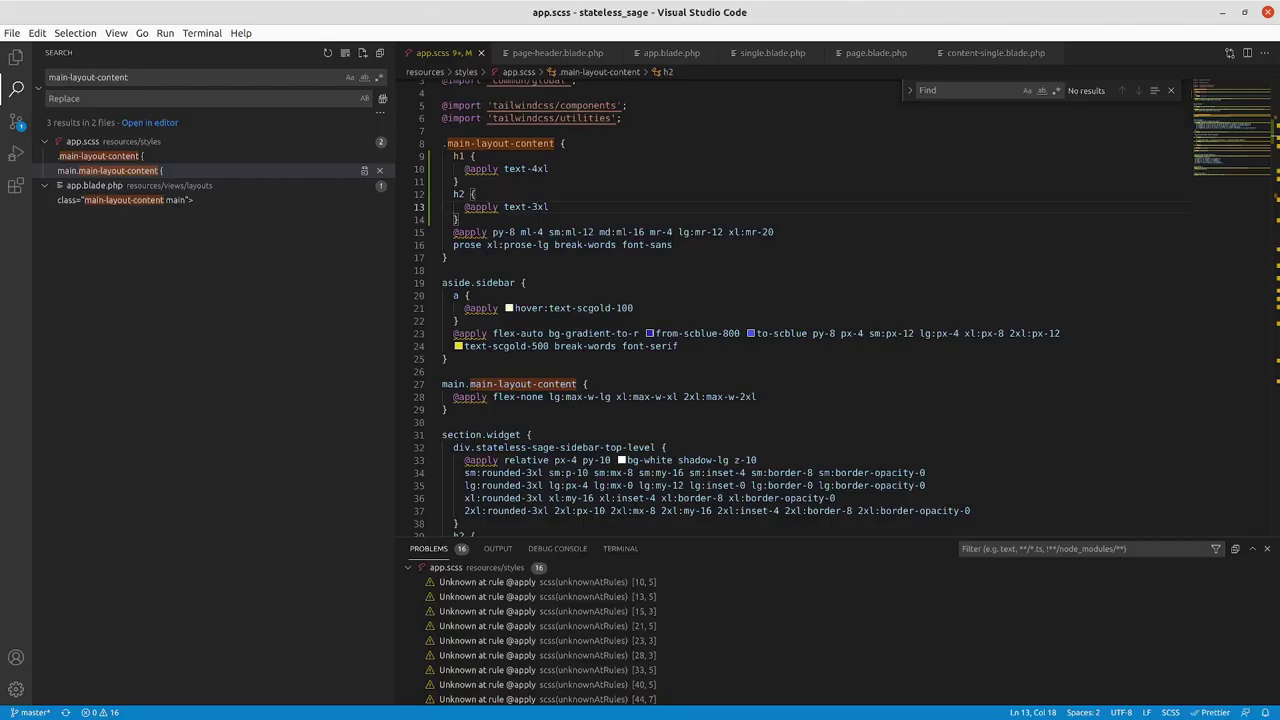
{"action": "key", "text": "alt+Tab"}
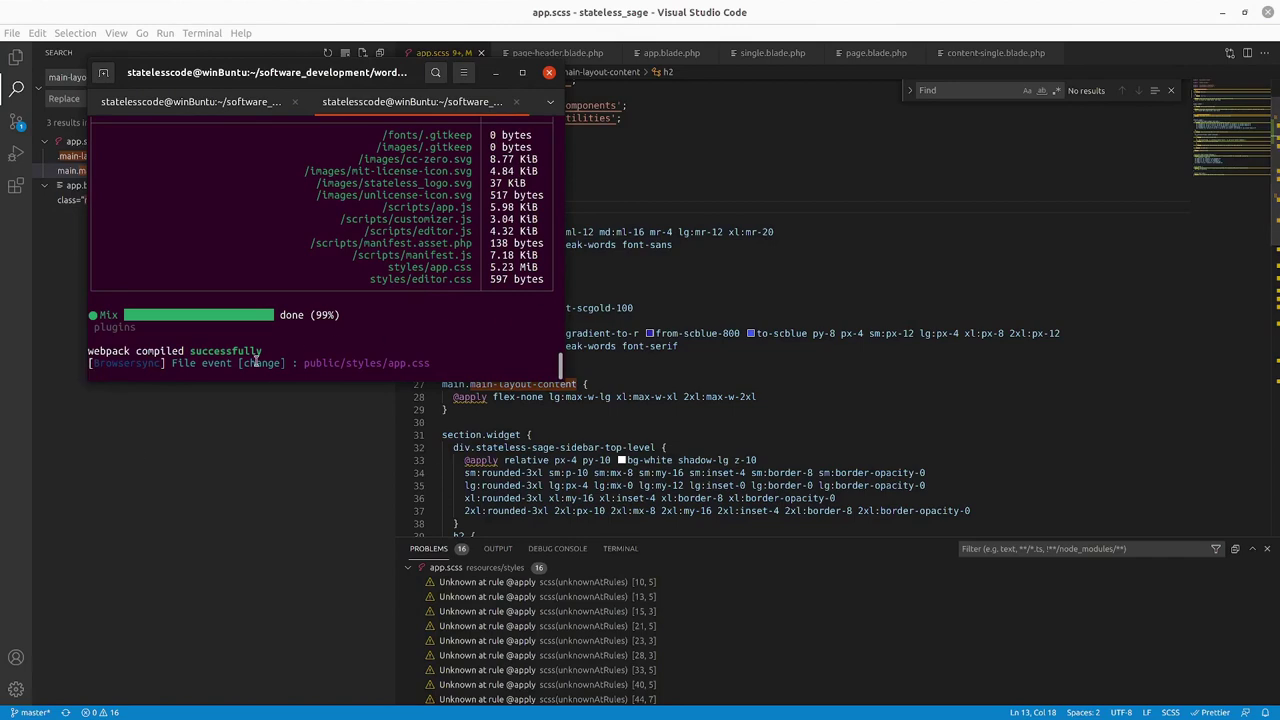
{"action": "left_click", "coordinate": [197, 104]}
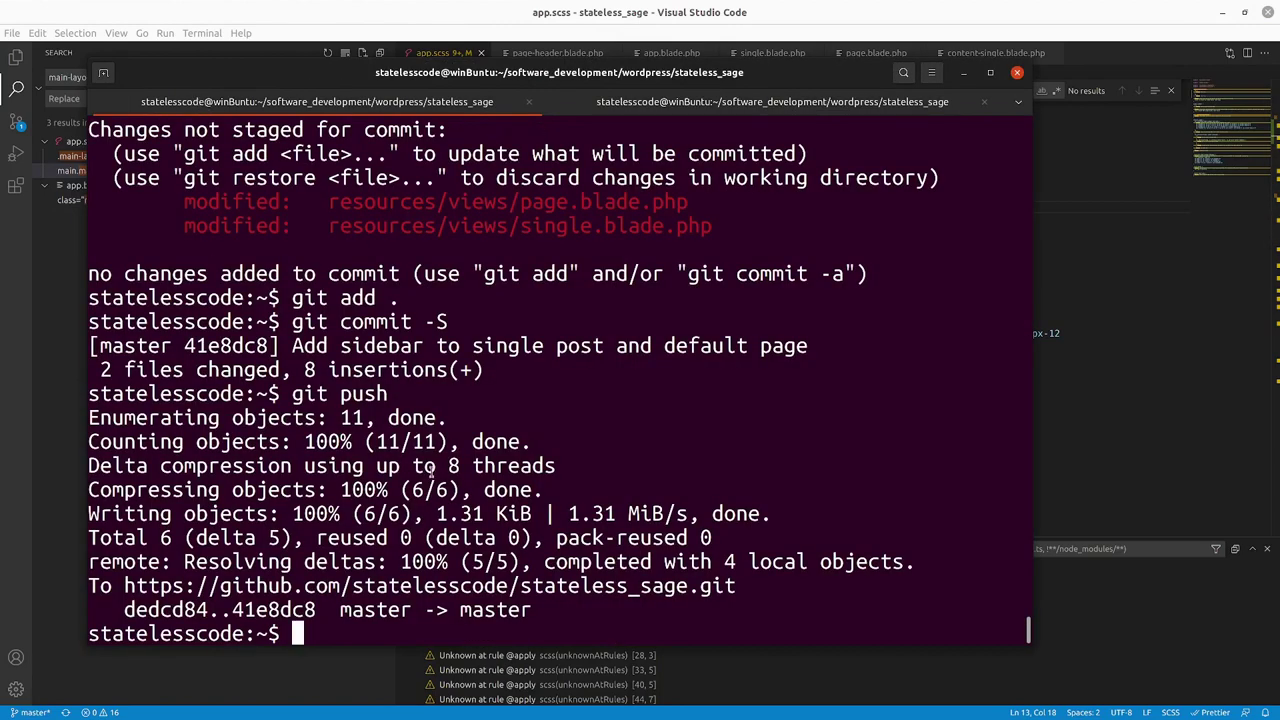
{"action": "type", "text": "git s"}
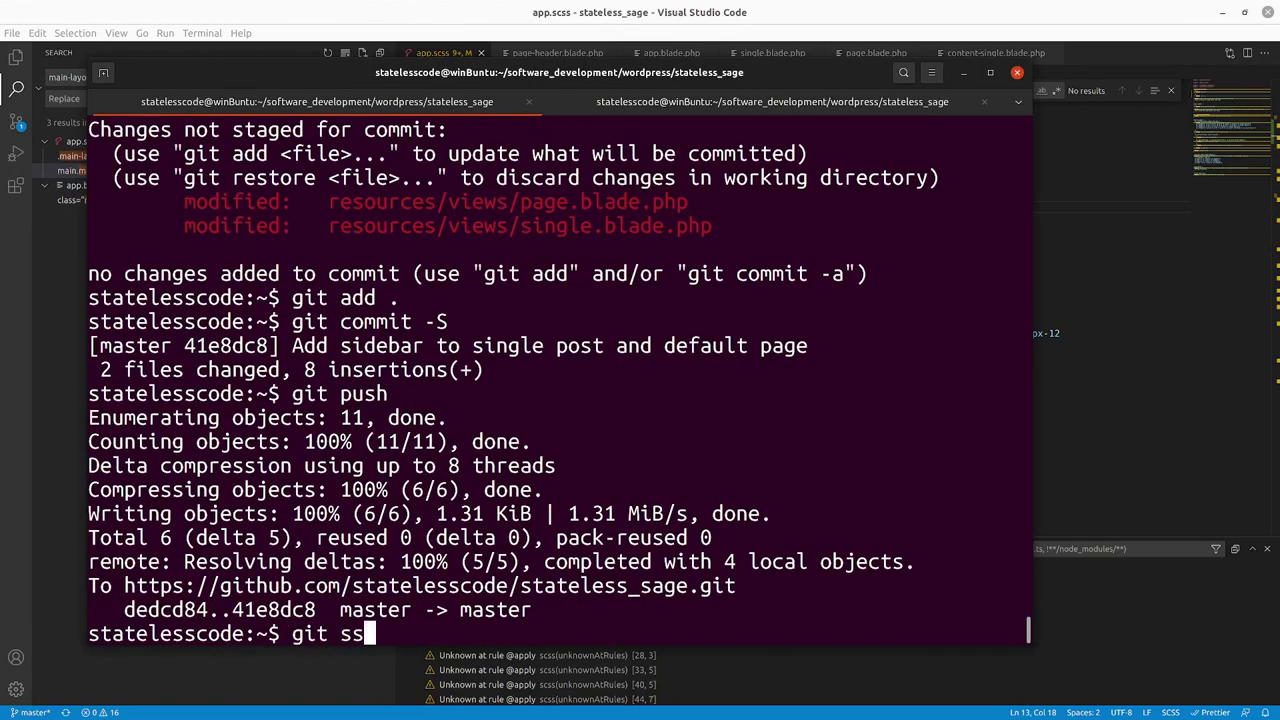
{"action": "type", "text": "tatus"}
{"action": "key", "text": "Return"}
{"action": "type", "text": "git add ."}
{"action": "key", "text": "Return"}
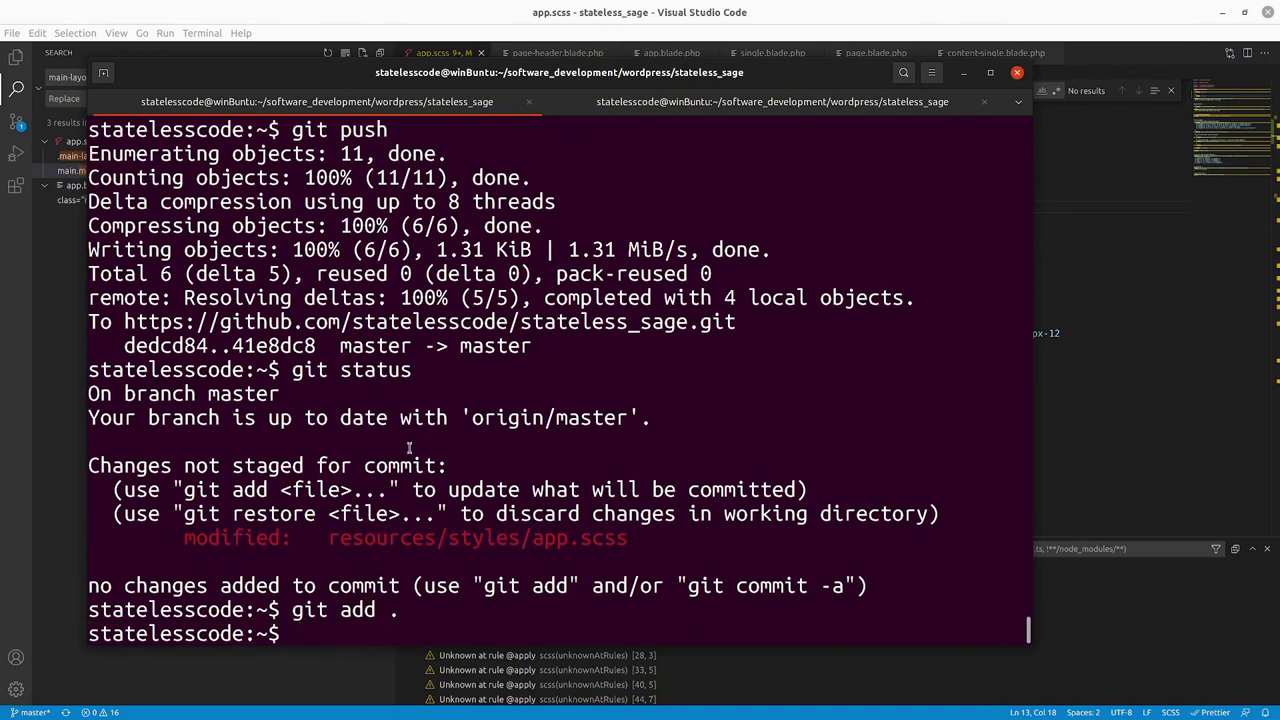
{"action": "type", "text": "git commit -S"}
{"action": "key", "text": "Return"}
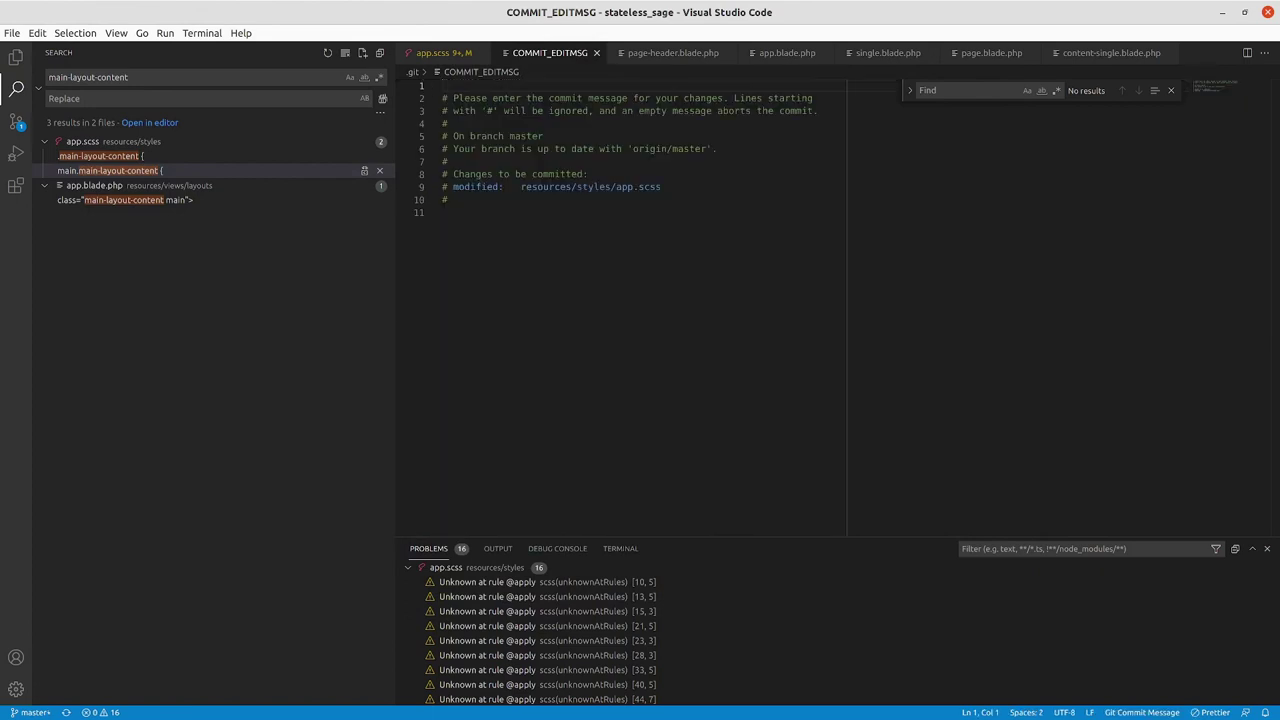
Paste 'Reduce font size of main h1 tags' as the commit message, save, and close all editors
{"action": "type", "text": "Reduce font size of main h1 tags  Reduce the size of the main h1 tags so that they take up less space on the screen.  Completes statelesscode.com backlog item: Post title headings are too big"}
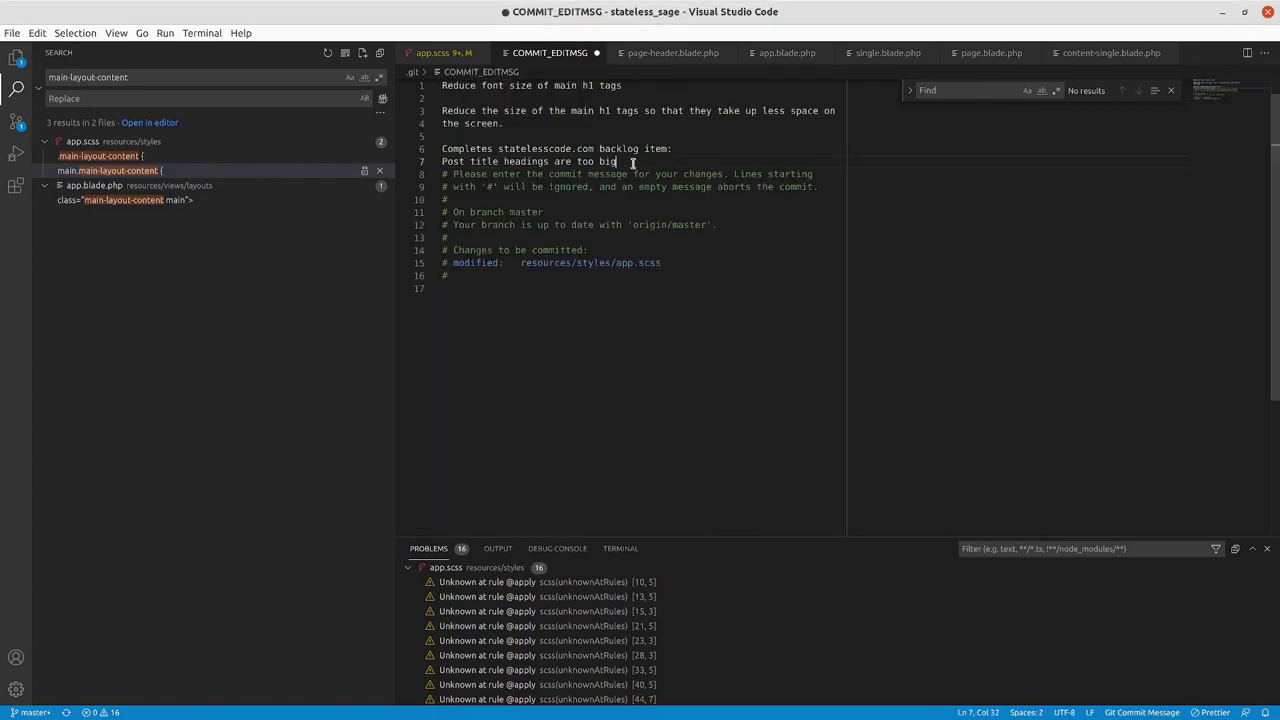
{"action": "key", "text": "ctrl+s"}
{"action": "left_click", "coordinate": [626, 224]}
{"action": "key", "text": "ctrl+w"}
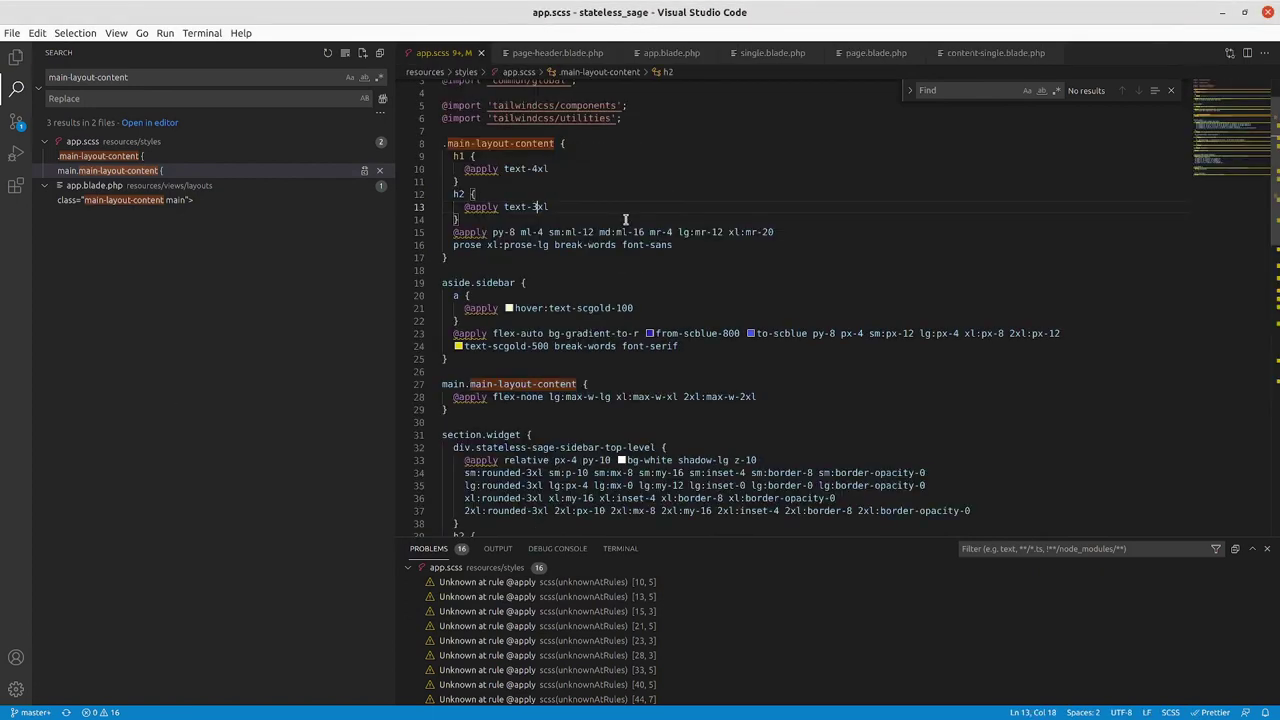
{"action": "right_click", "coordinate": [538, 54]}
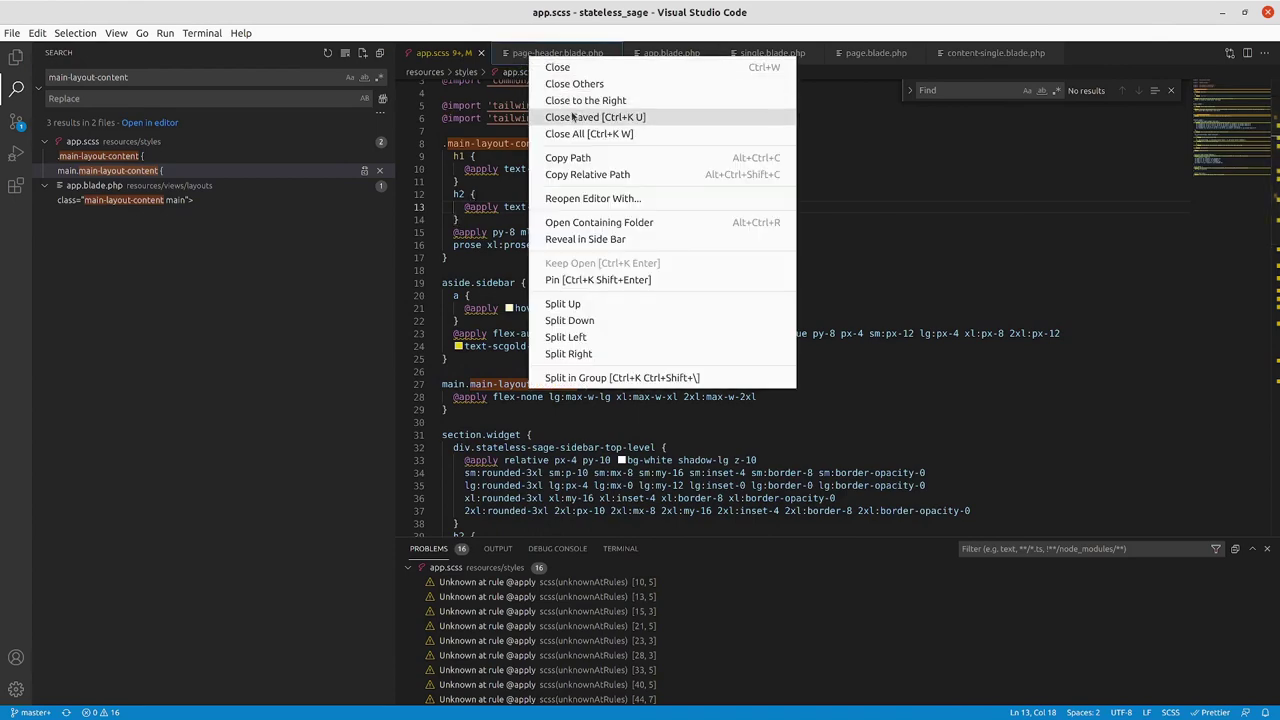
{"action": "left_click", "coordinate": [573, 117]}
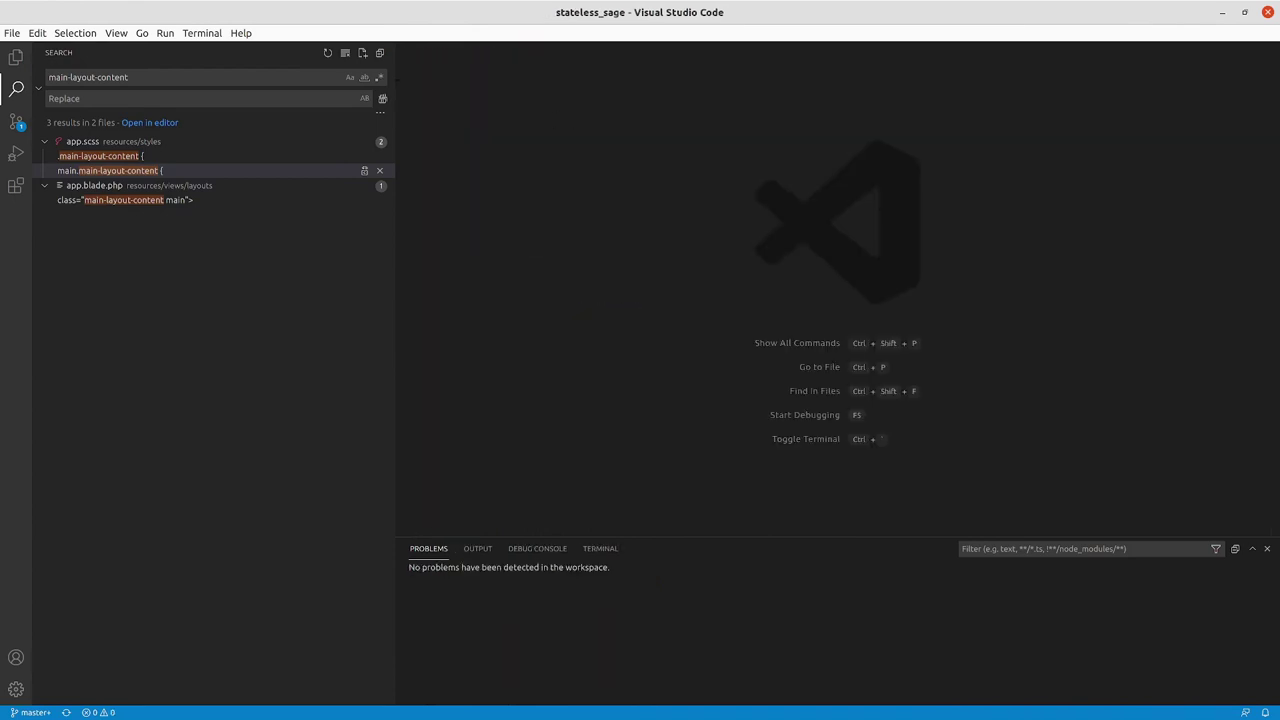
Check git status and push the new commit to GitHub
{"action": "key", "text": "alt+Tab"}
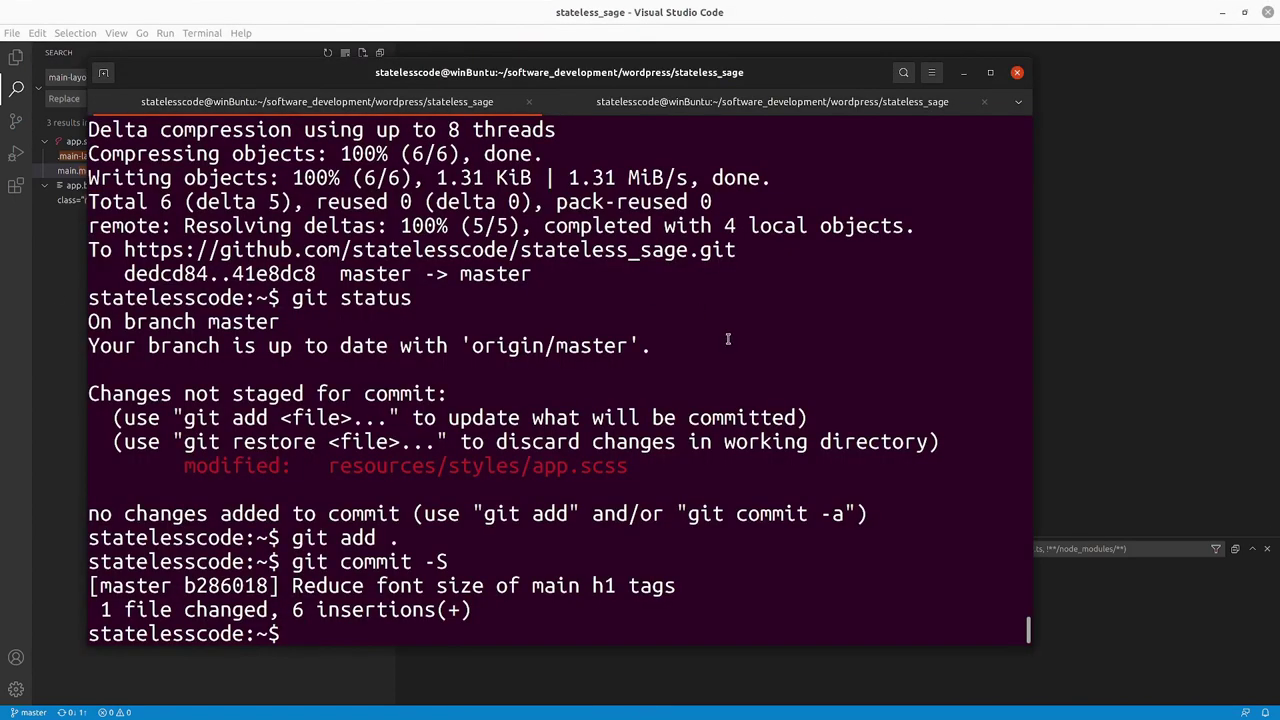
{"action": "type", "text": "git "}
{"action": "type", "text": "ts"}
{"action": "key", "text": "BackSpace"}
{"action": "key", "text": "BackSpace"}
{"action": "type", "text": "status"}
{"action": "key", "text": "Return"}
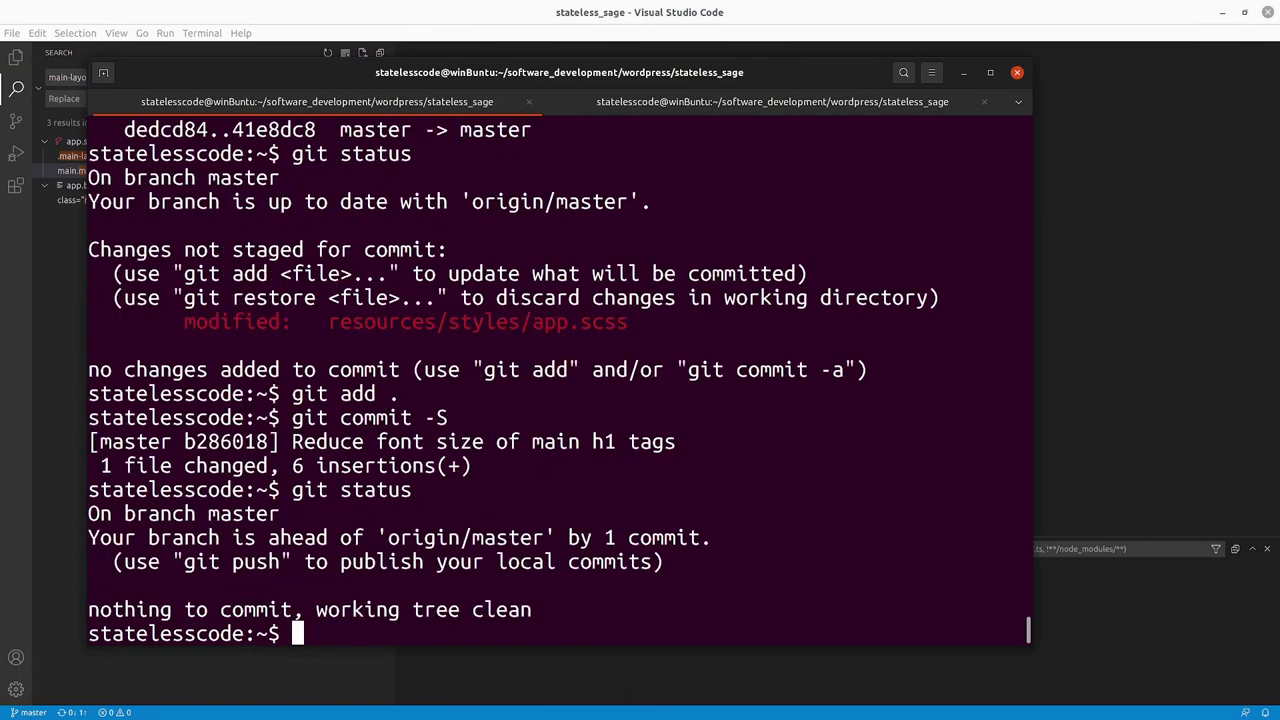
{"action": "type", "text": "git push"}
{"action": "key", "text": "Return"}
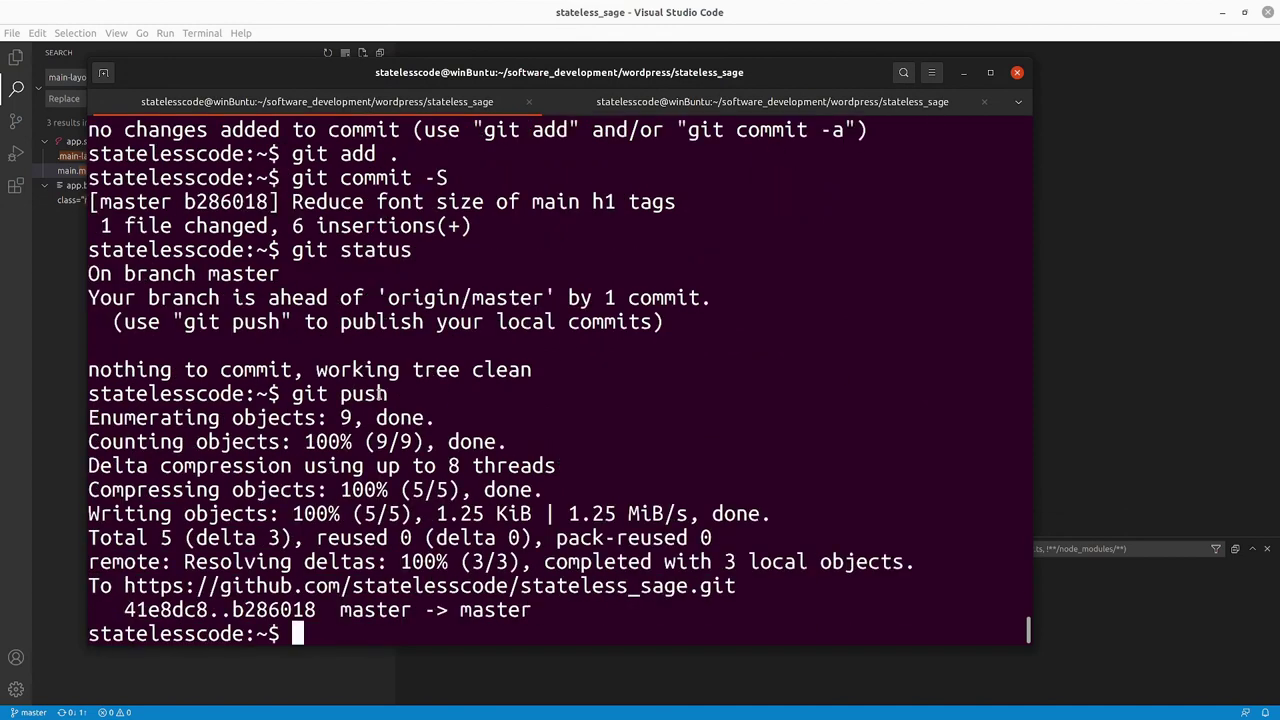
Drag the 'Post title headings are too big' card from In progress to Done
{"action": "key", "text": "alt+Tab"}
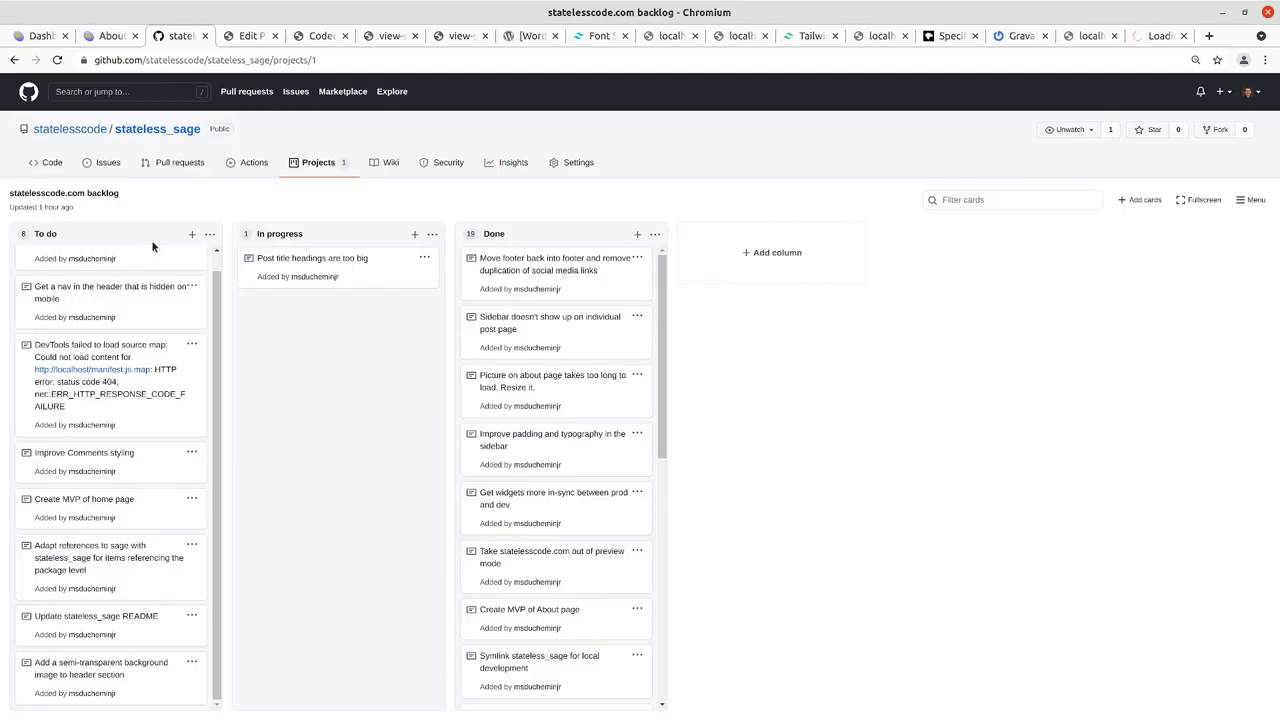
{"action": "mouse_move", "coordinate": [360, 274]}
{"action": "left_mouse_down"}
{"action": "mouse_move", "coordinate": [566, 351]}
{"action": "mouse_move", "coordinate": [558, 343]}
{"action": "left_mouse_up"}
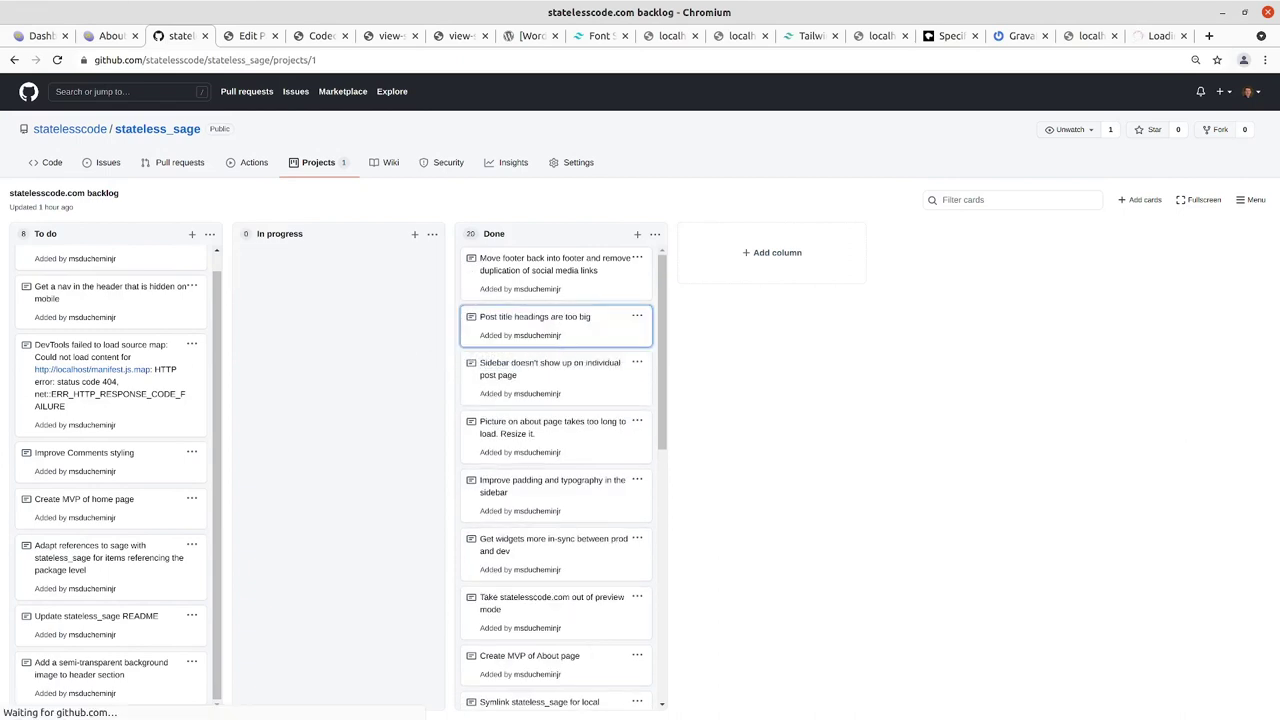